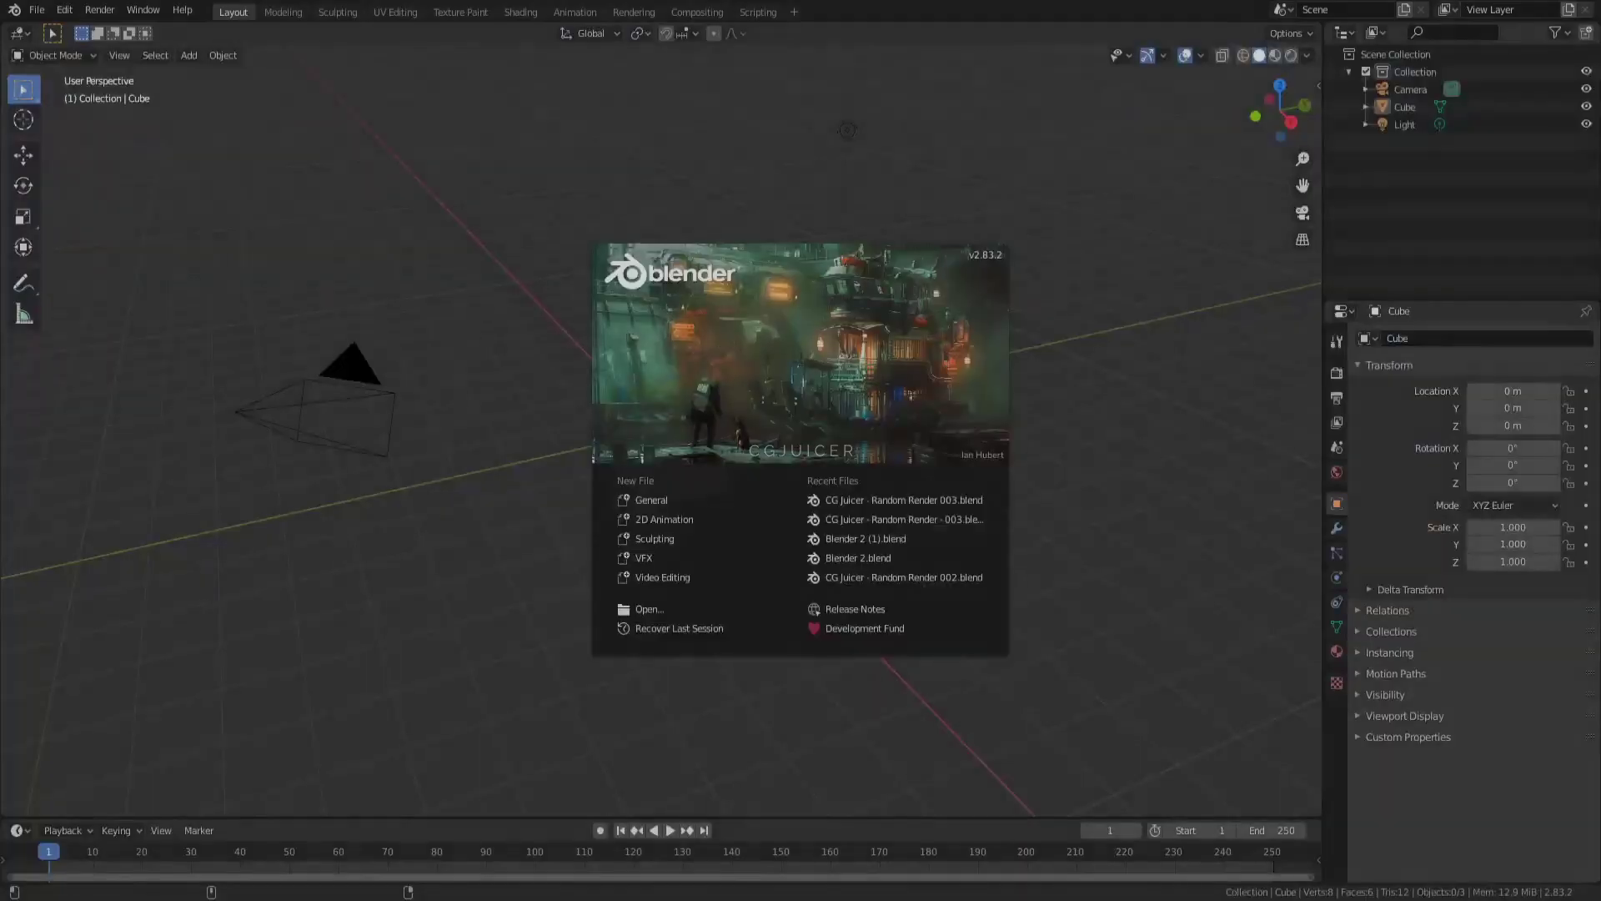
# Step: Delete the default cube, camera and light, then import the SketchUp beach-house scene
pyautogui.press('Delete')
pyautogui.click(37, 10)
pyautogui.moveTo(63, 247)
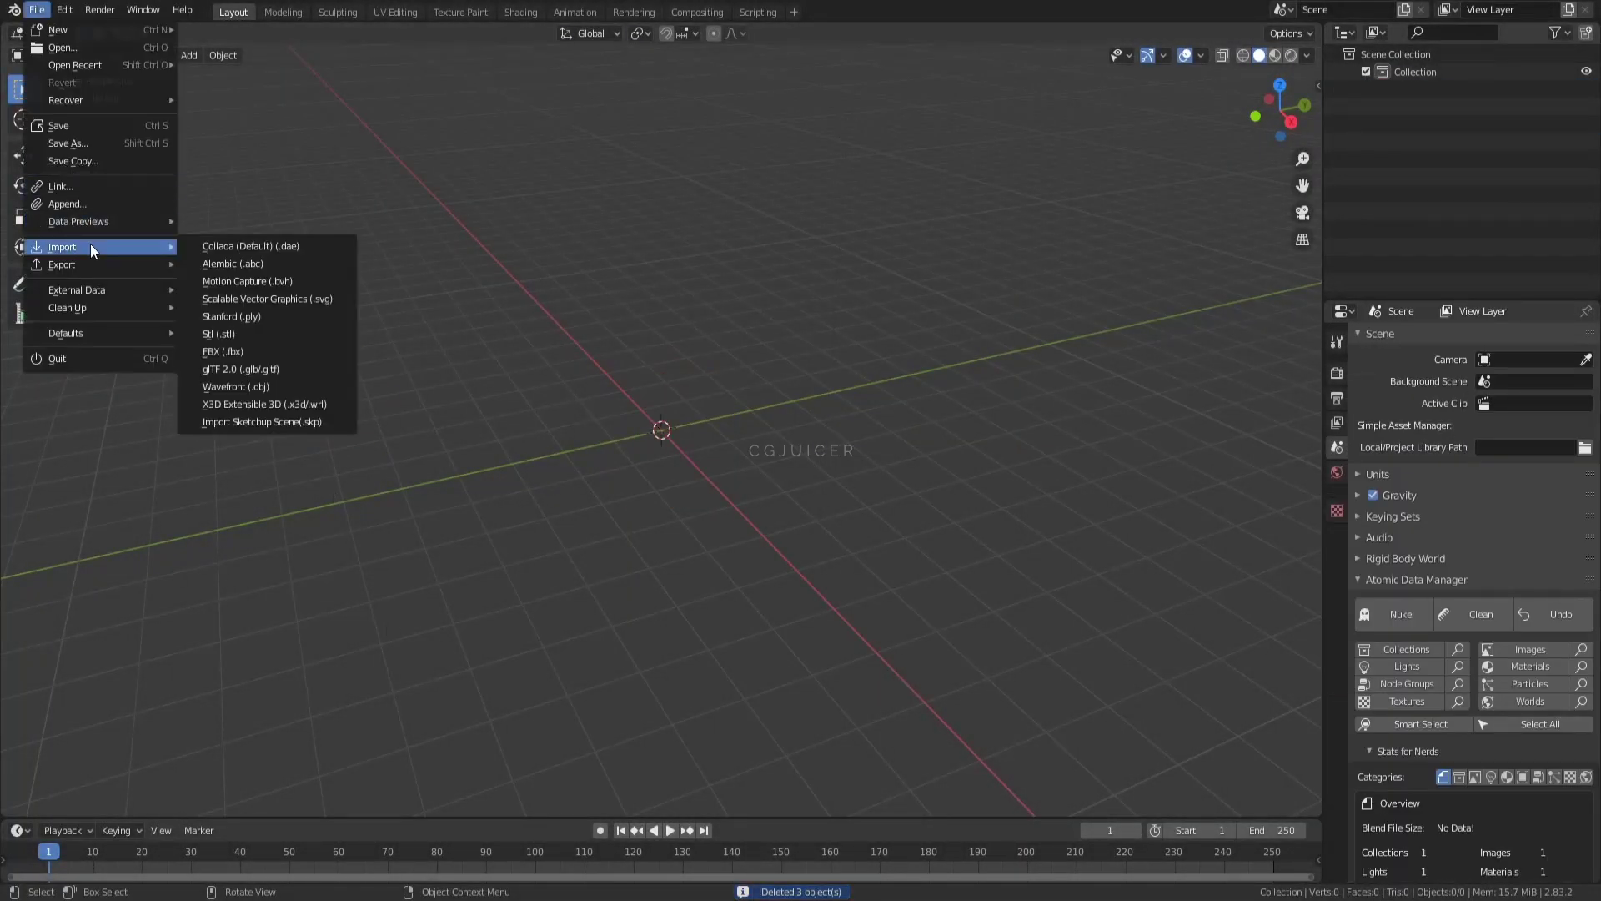
pyautogui.click(247, 422)
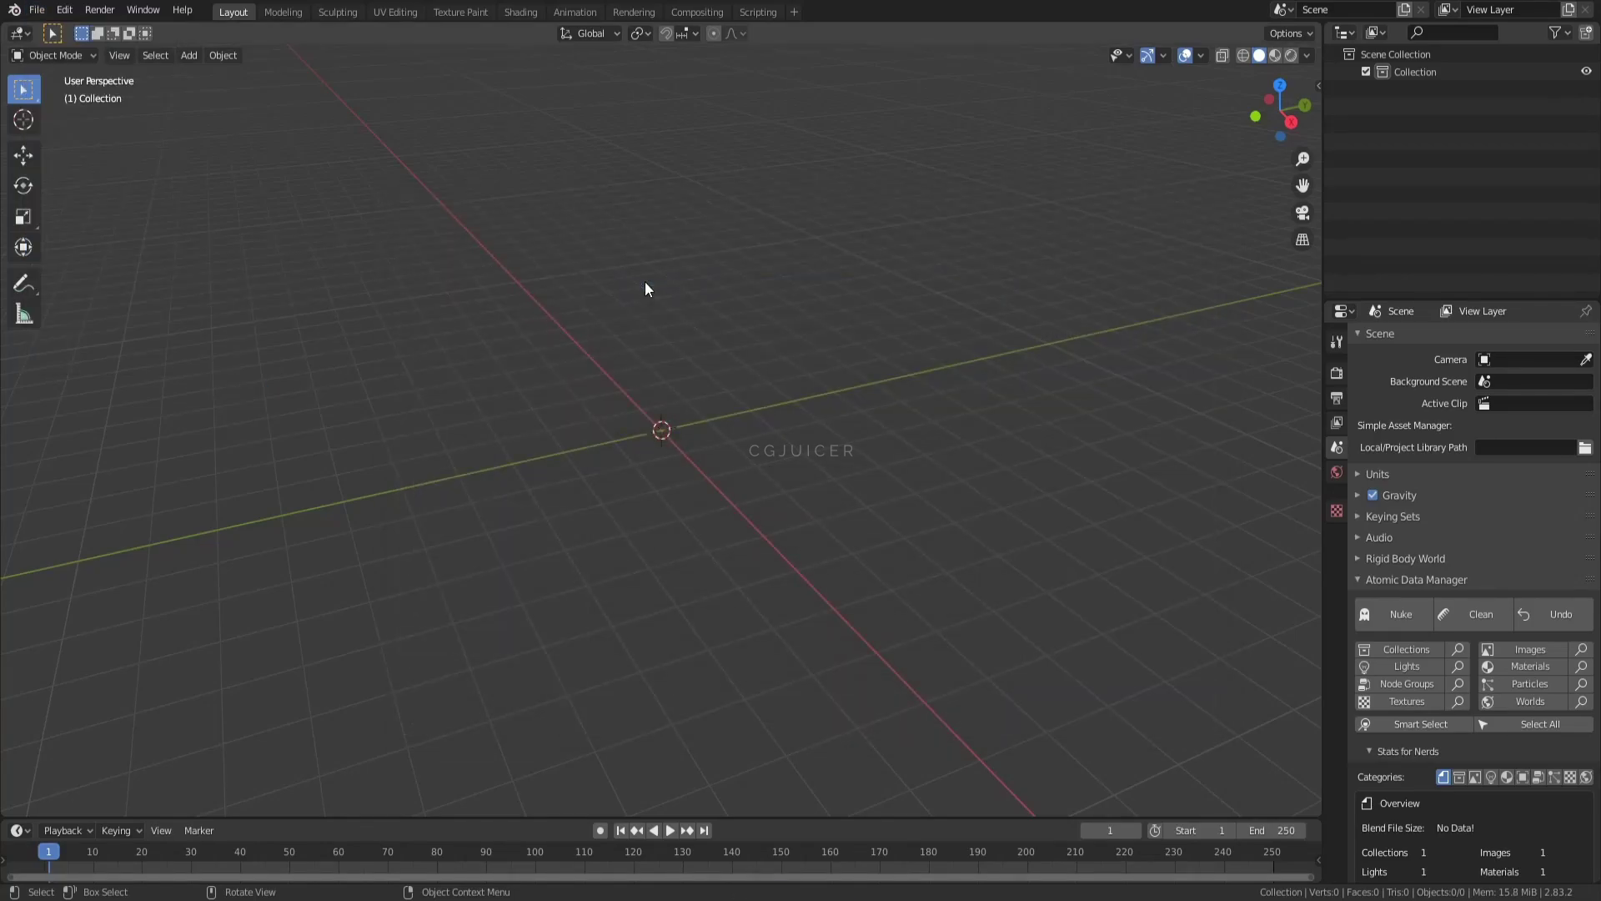
# Step: Look through the Outside View A camera and set its focal length to 24 mm
pyautogui.scroll(-4, 646, 283)
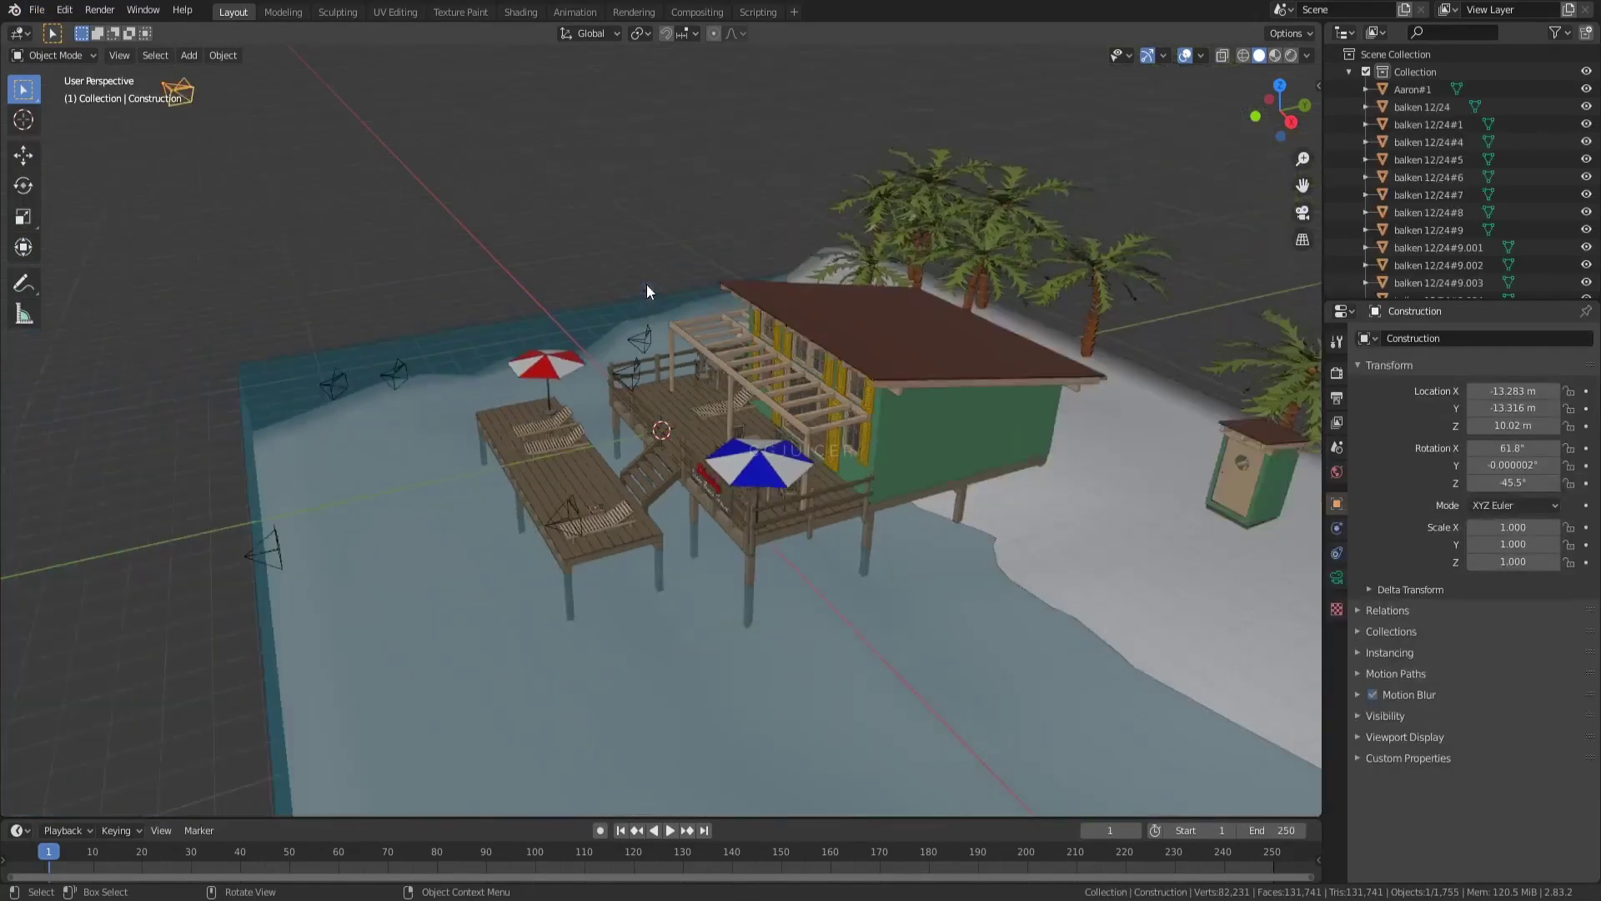
pyautogui.moveTo(647, 283); pyautogui.dragTo(709, 578, button='middle')
pyautogui.click(708, 579)
pyautogui.press('ctrl+KP_0')
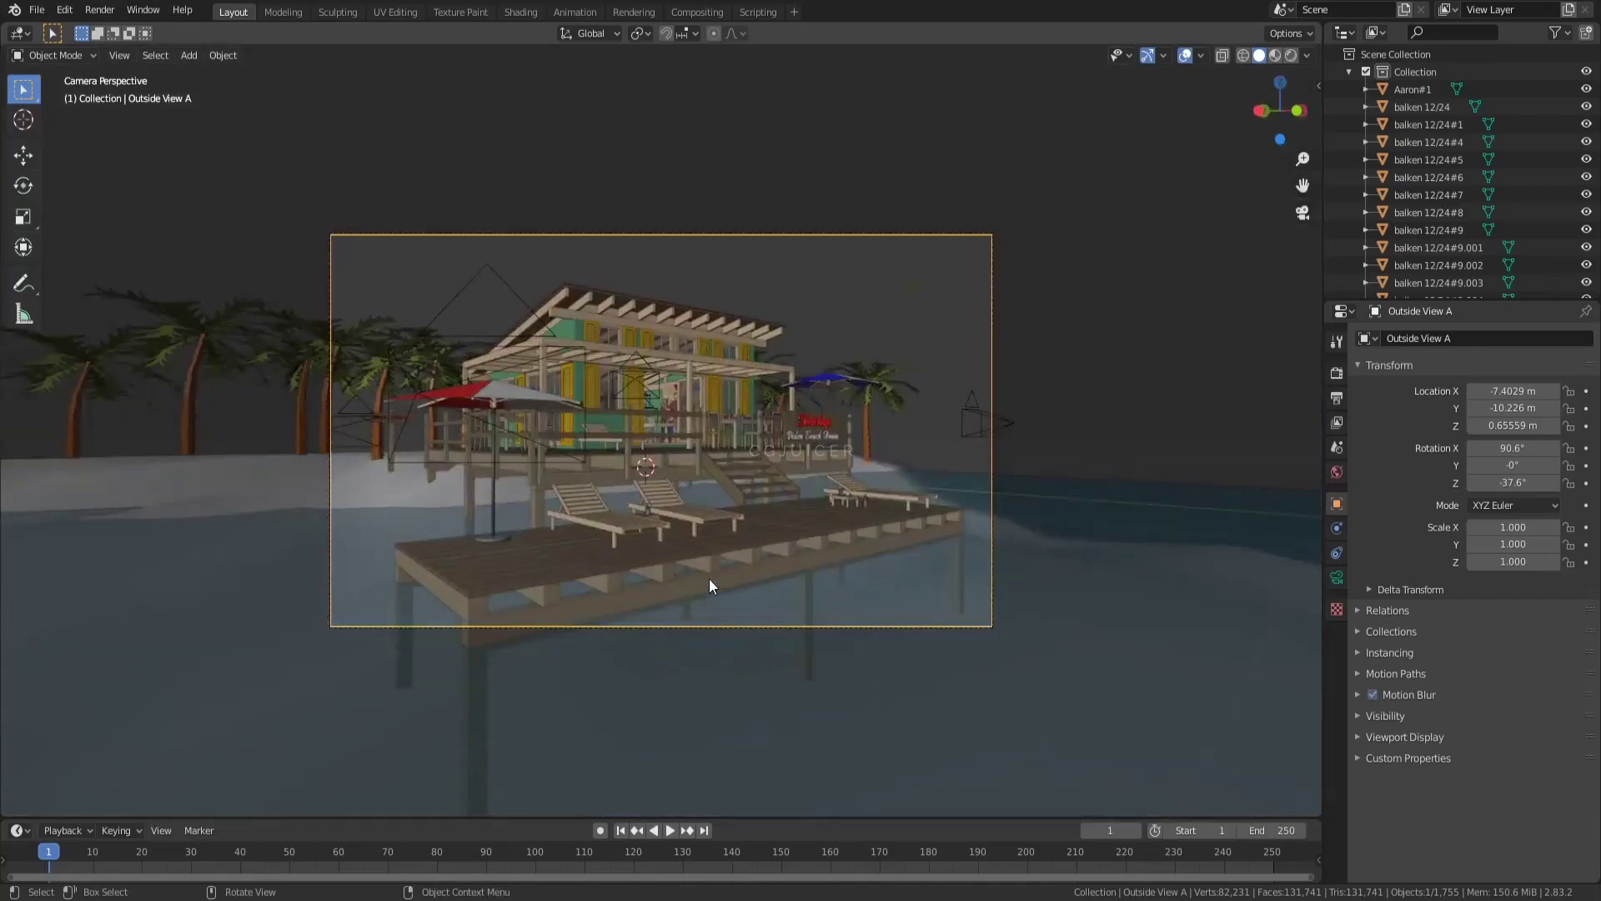
pyautogui.click(1337, 577)
pyautogui.click(1510, 444)
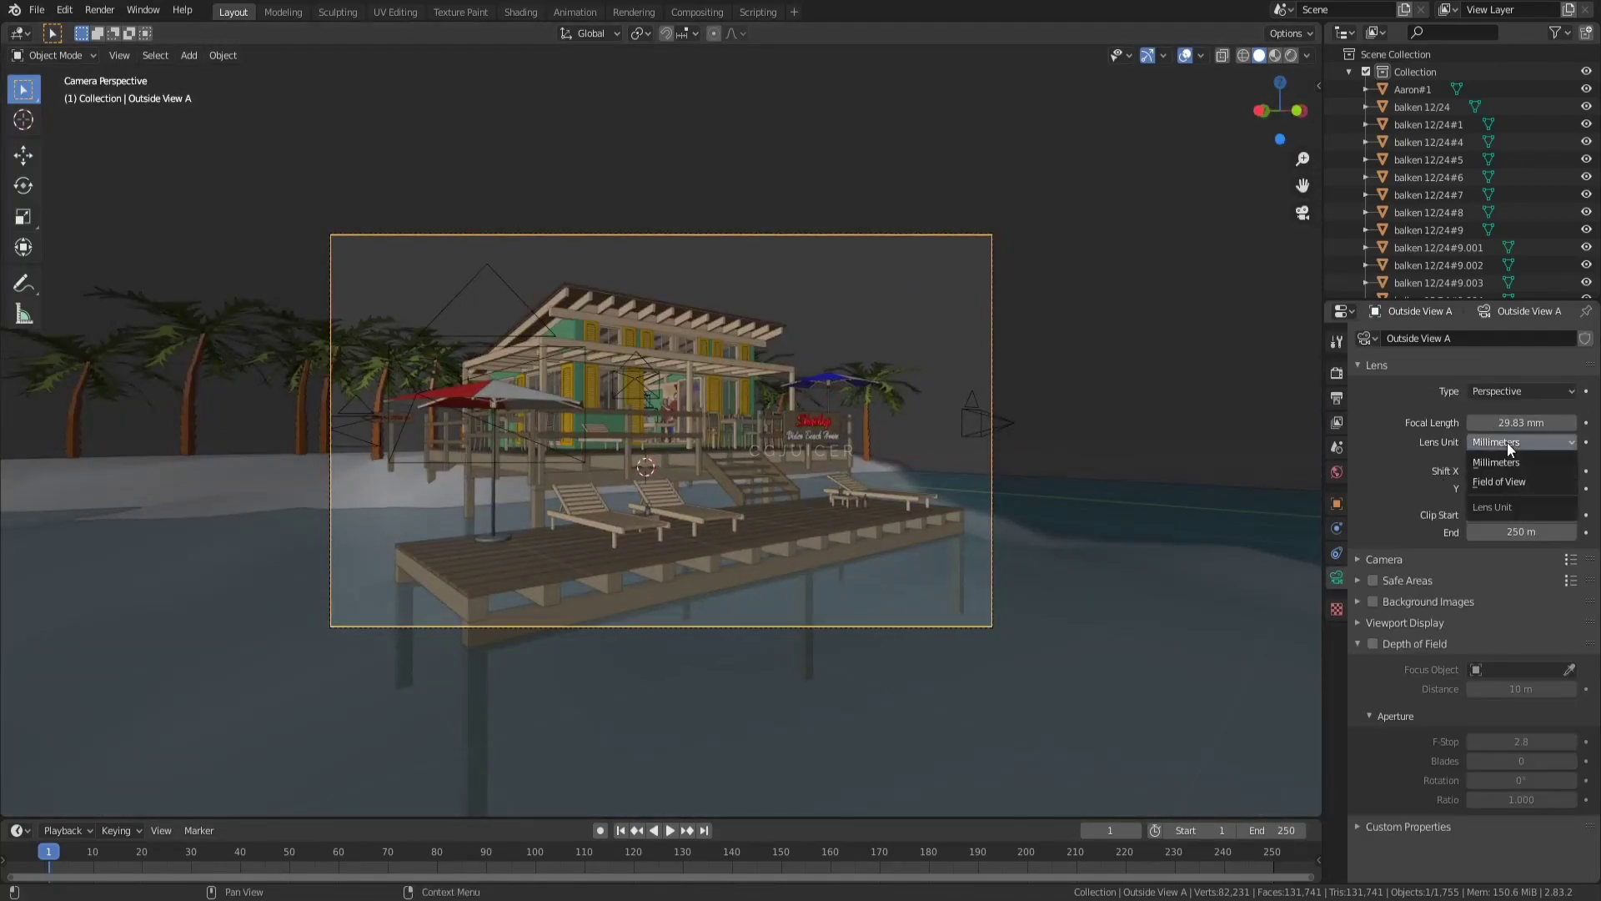
pyautogui.write('24')
pyautogui.press('Return')
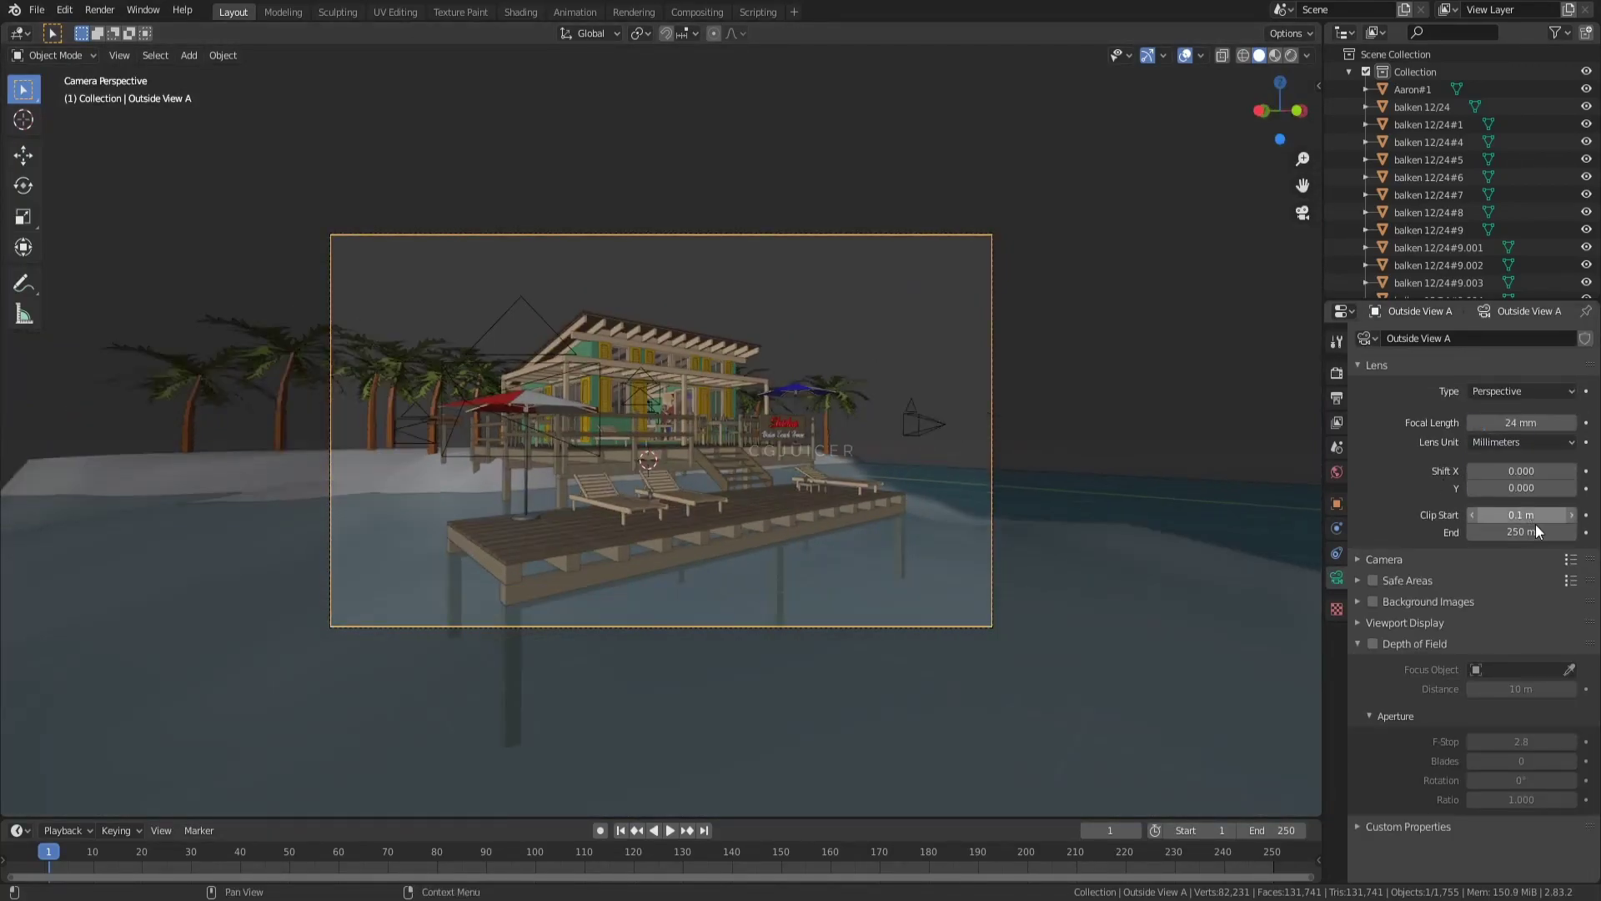
# Step: Make the camera's passepartout fully opaque black
pyautogui.click(1421, 624)
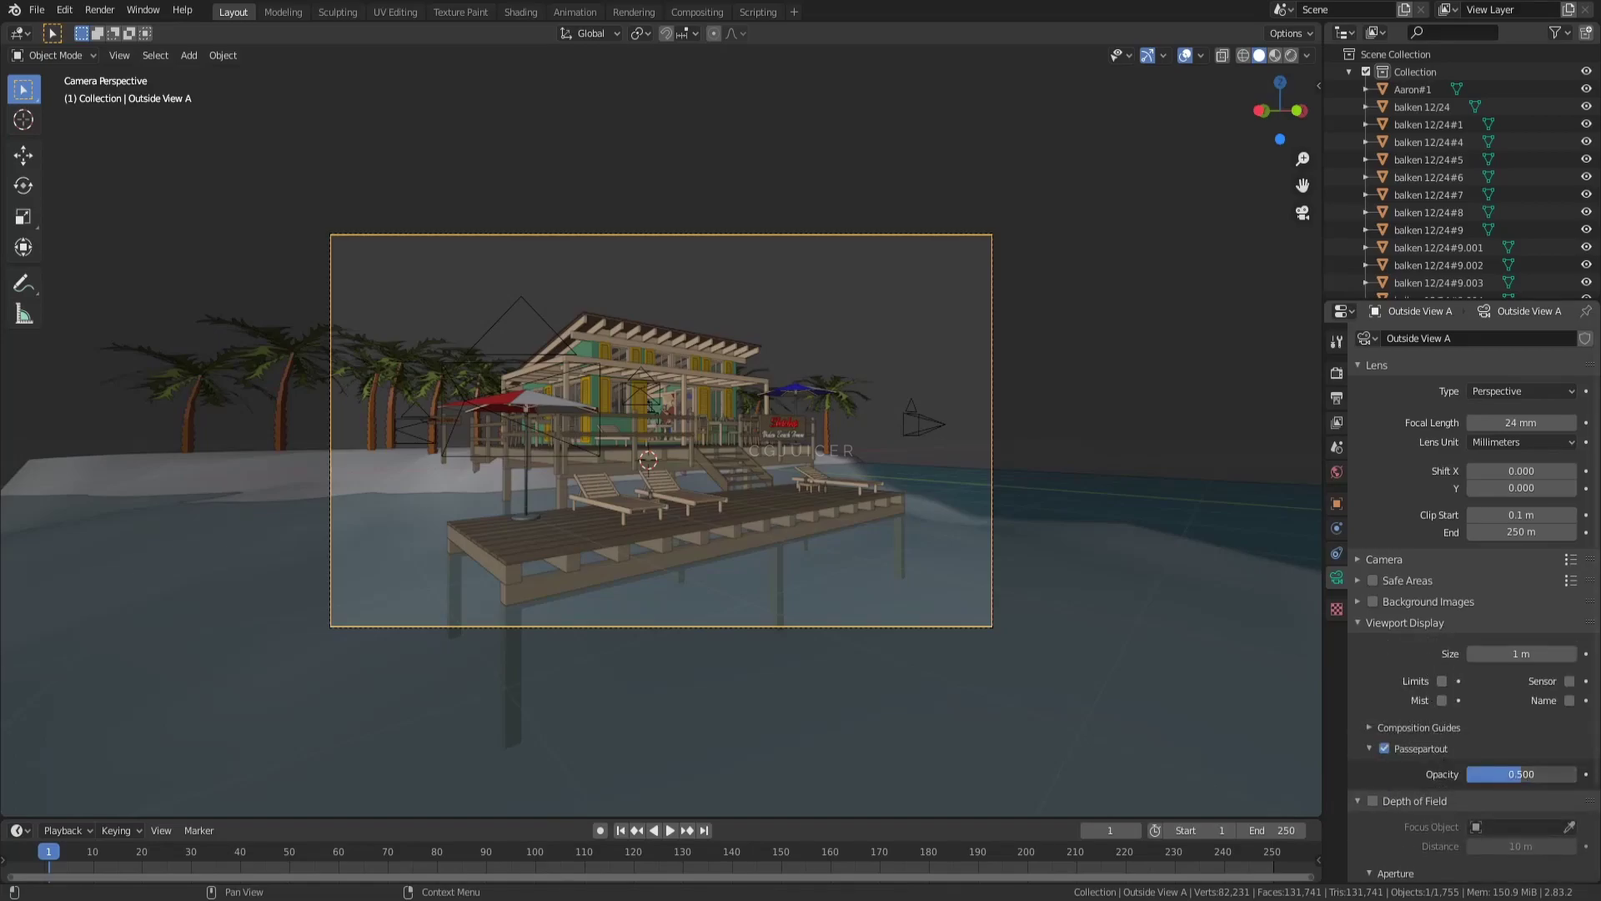
pyautogui.moveTo(1521, 774); pyautogui.dragTo(1576, 774)
pyautogui.click(1450, 746)
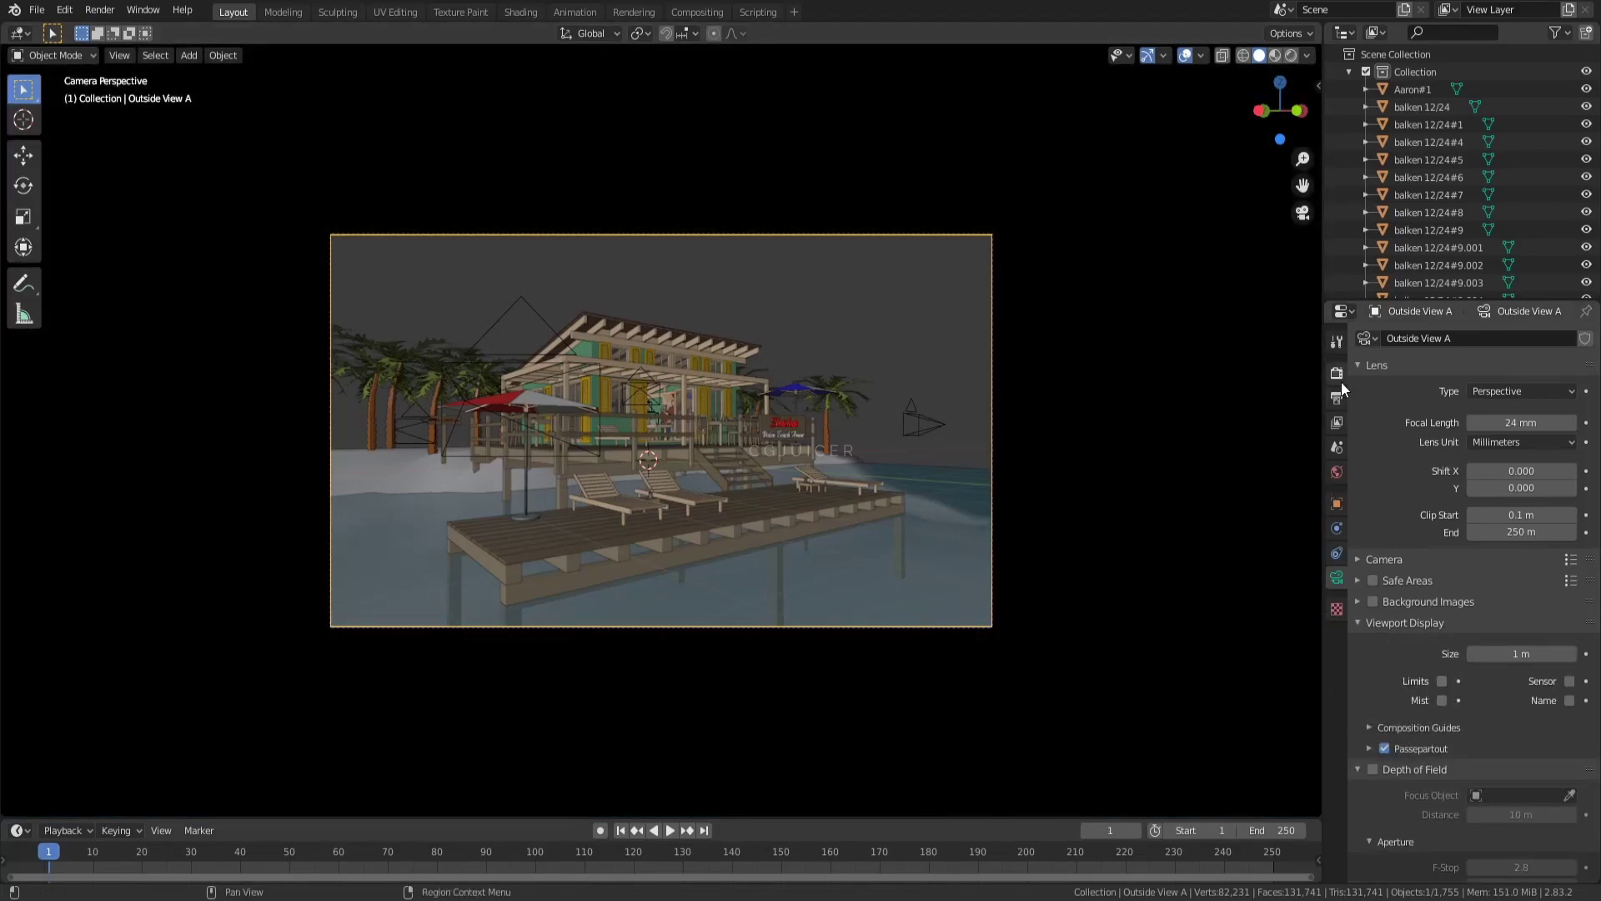
# Step: Set the viewport shading colour to Texture
pyautogui.click(1306, 55)
pyautogui.scroll(-3, 1348, 139)
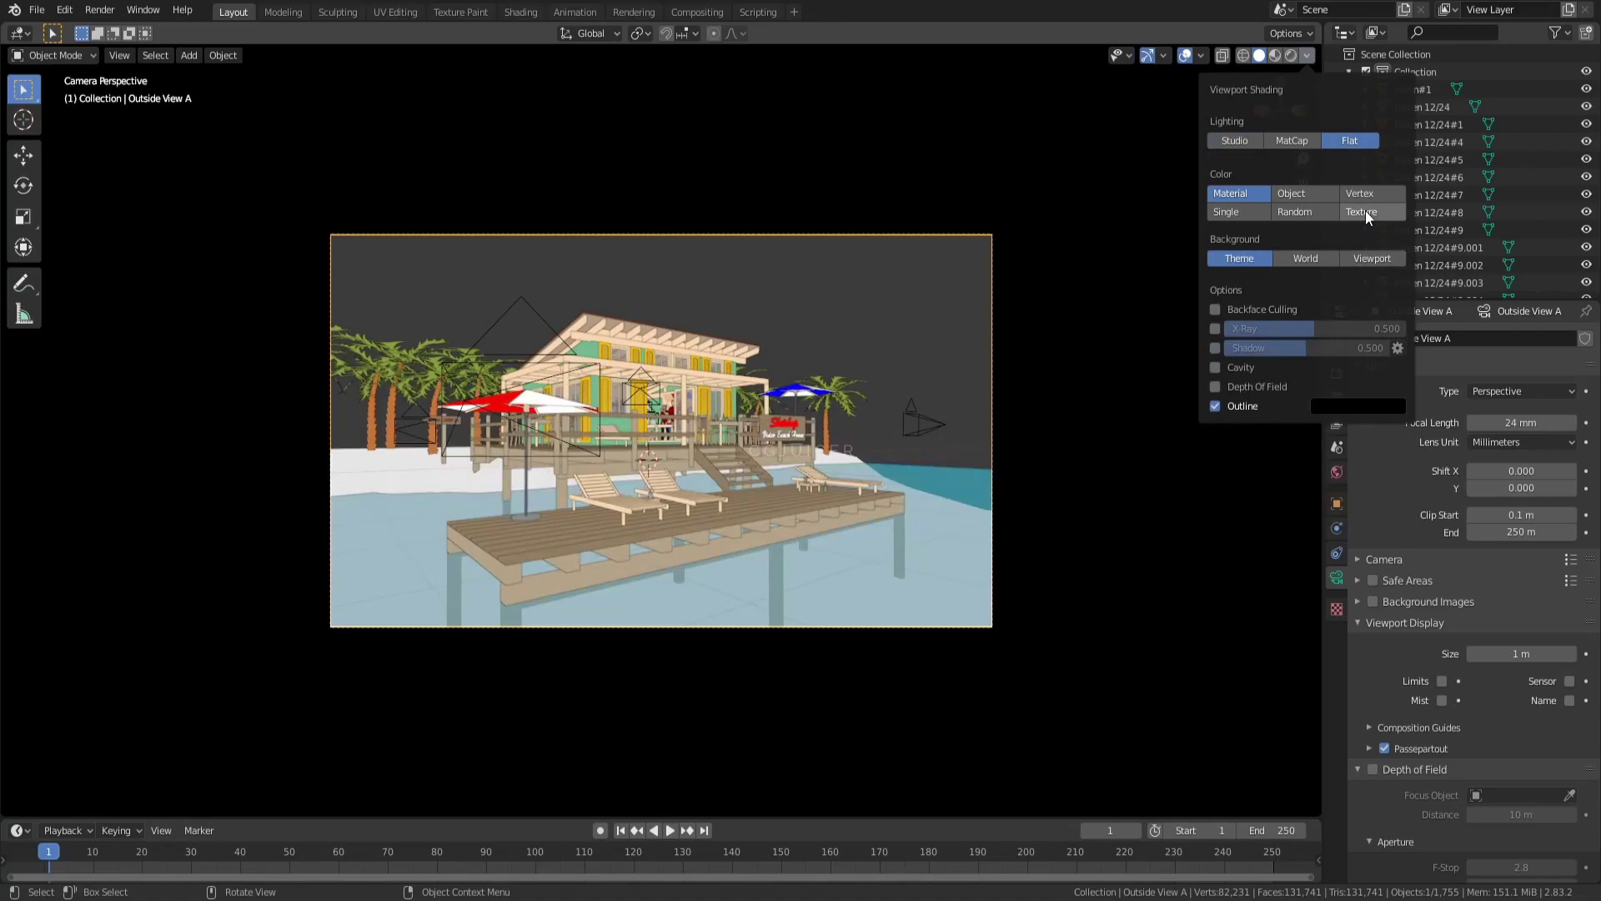
pyautogui.click(1364, 210)
# Step: Shade all objects smooth and copy Auto Smooth to every selected object
pyautogui.press('a')
pyautogui.click(222, 55)
pyautogui.click(282, 409)
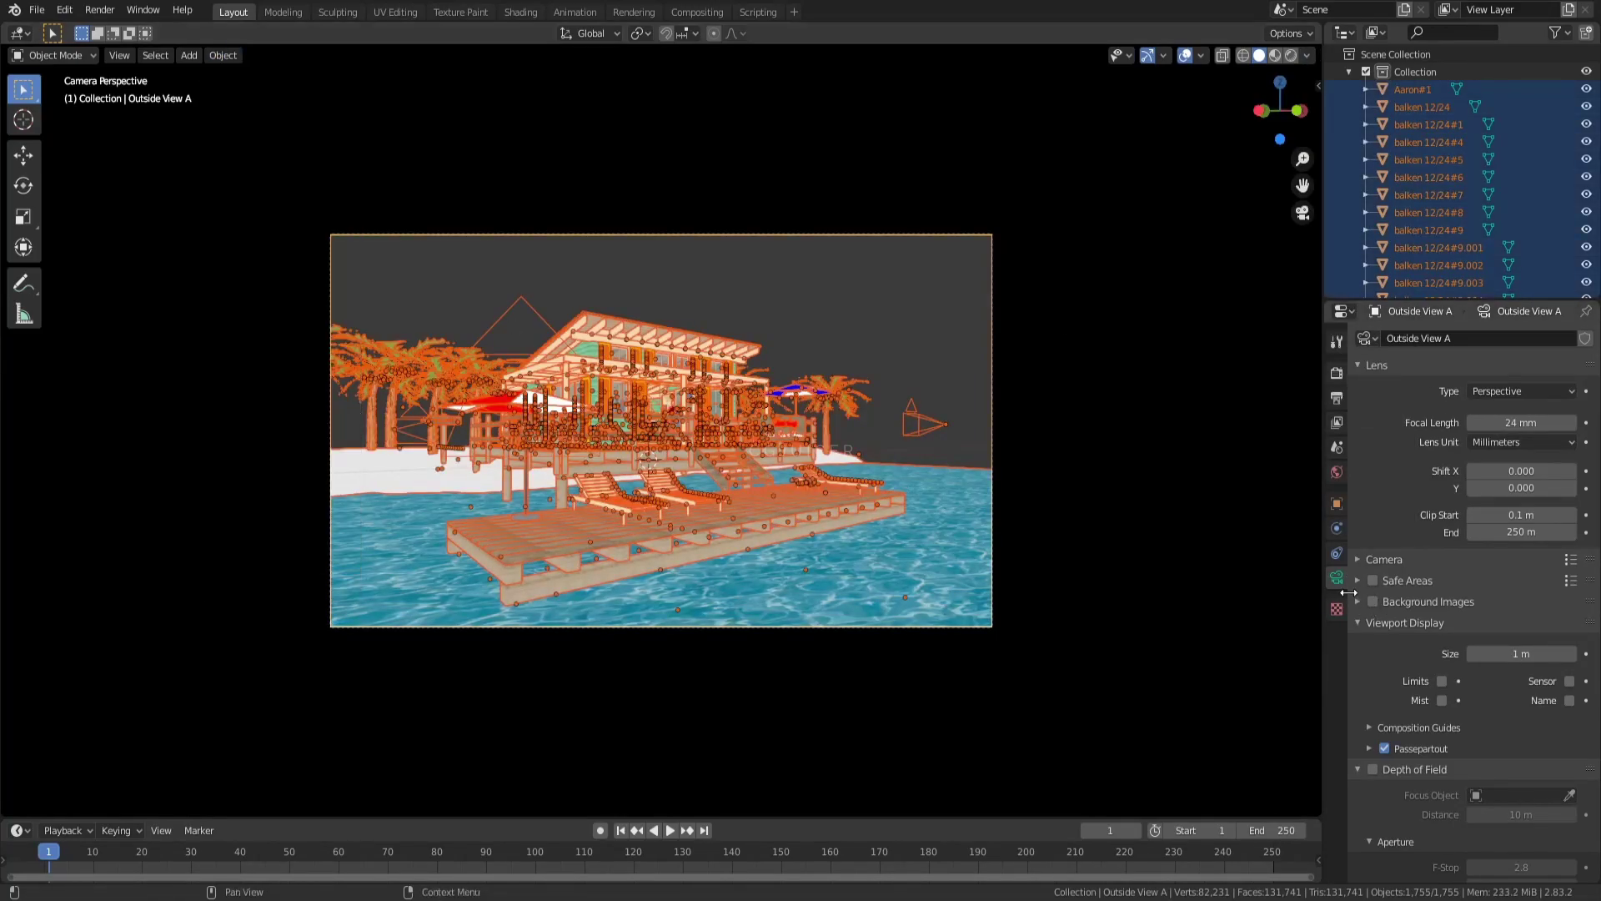
pyautogui.keyDown('shift'); pyautogui.click(797, 502); pyautogui.keyUp('shift')
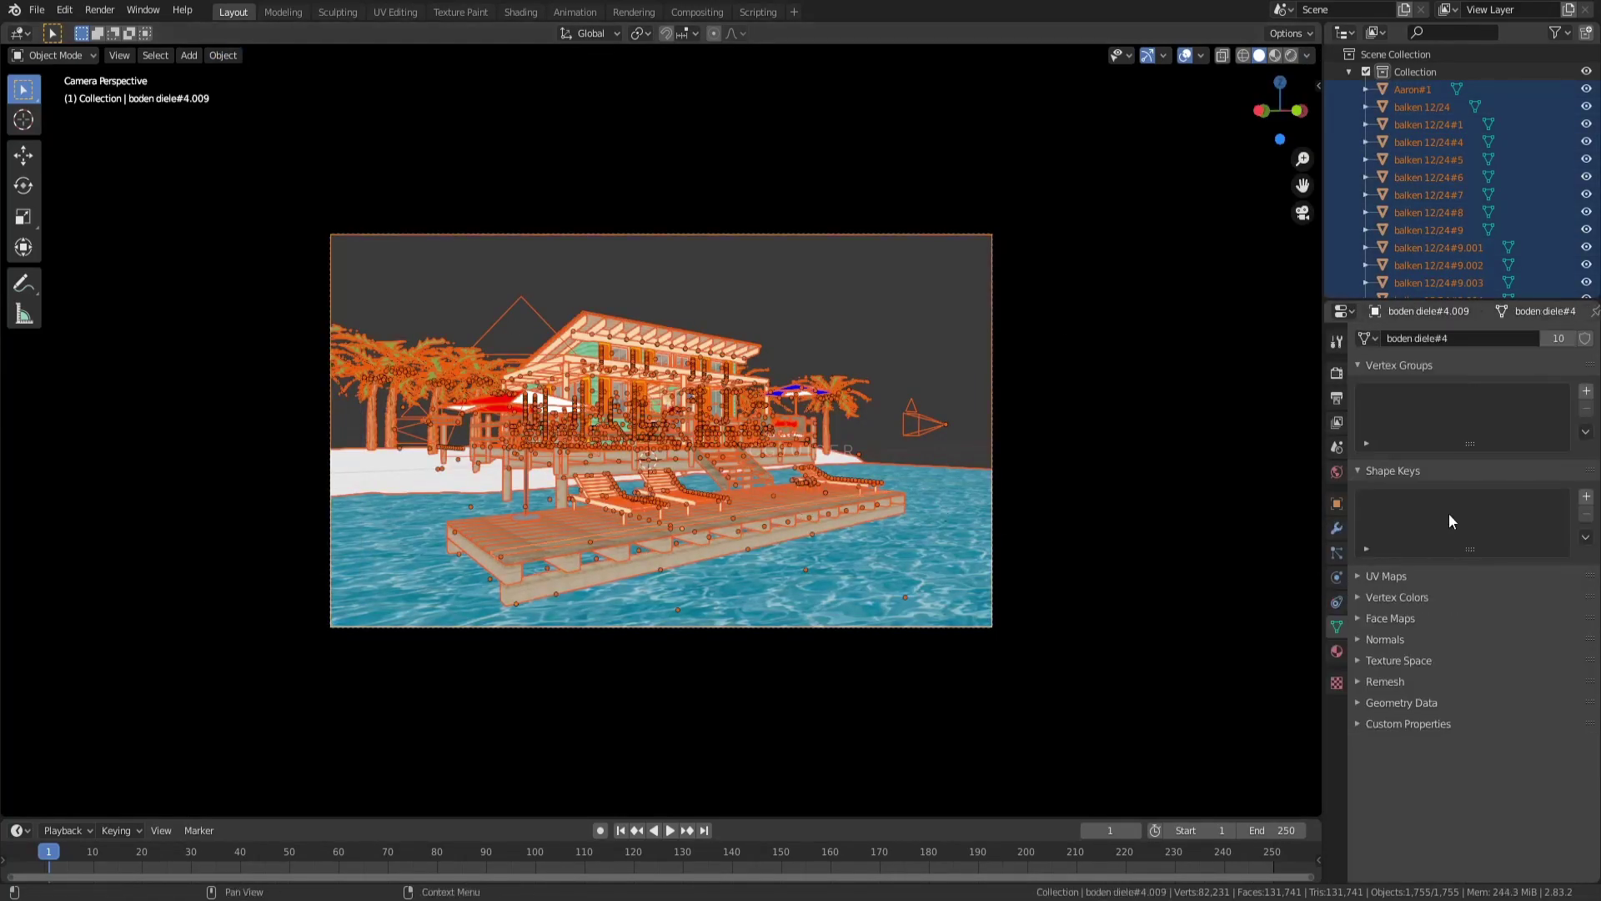
pyautogui.click(1389, 638)
pyautogui.click(1385, 660)
pyautogui.rightClick(1387, 657)
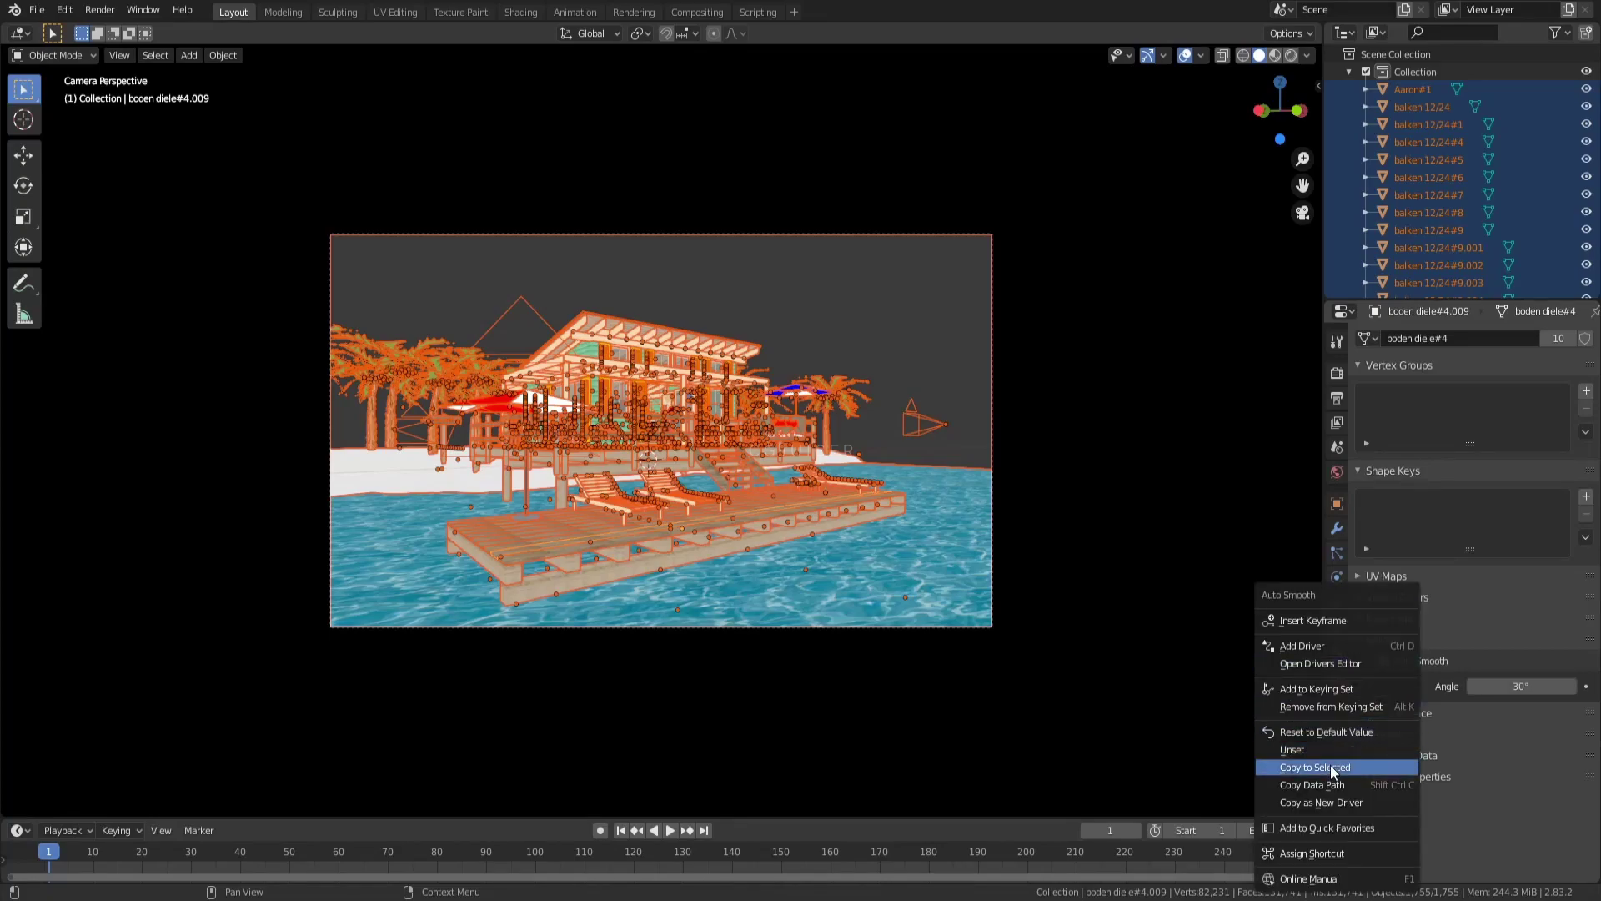
pyautogui.click(1334, 767)
pyautogui.hotkey('alt', 'a')
pyautogui.press('Home')
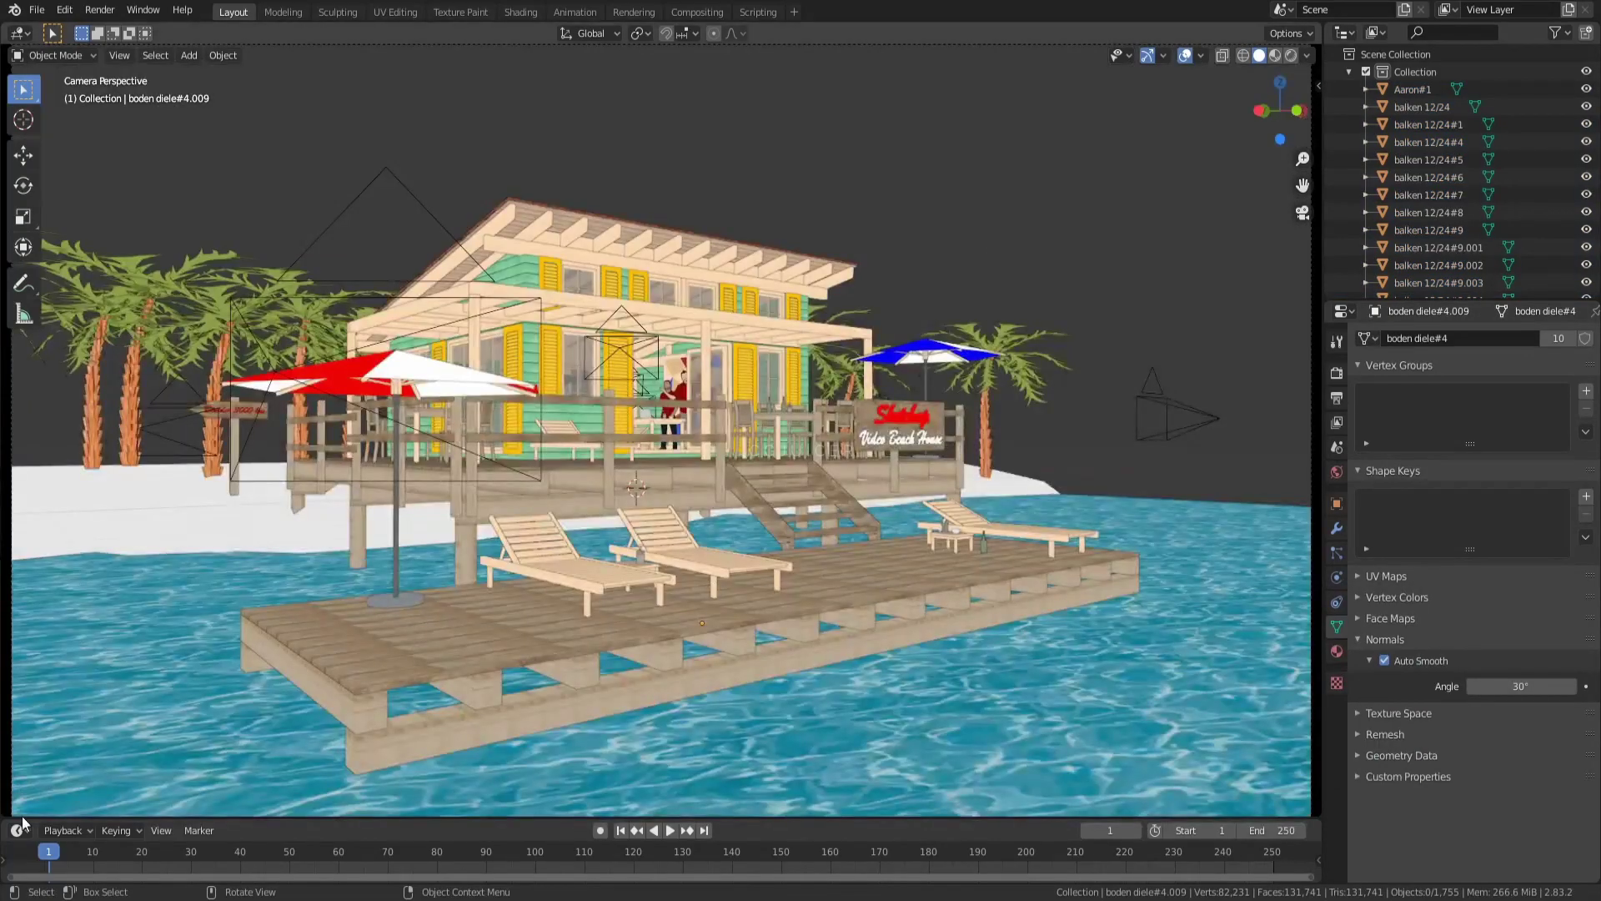
# Step: Turn the lower area into a Shader Editor, switch to material preview, and select the water
pyautogui.moveTo(24, 819); pyautogui.dragTo(77, 520)
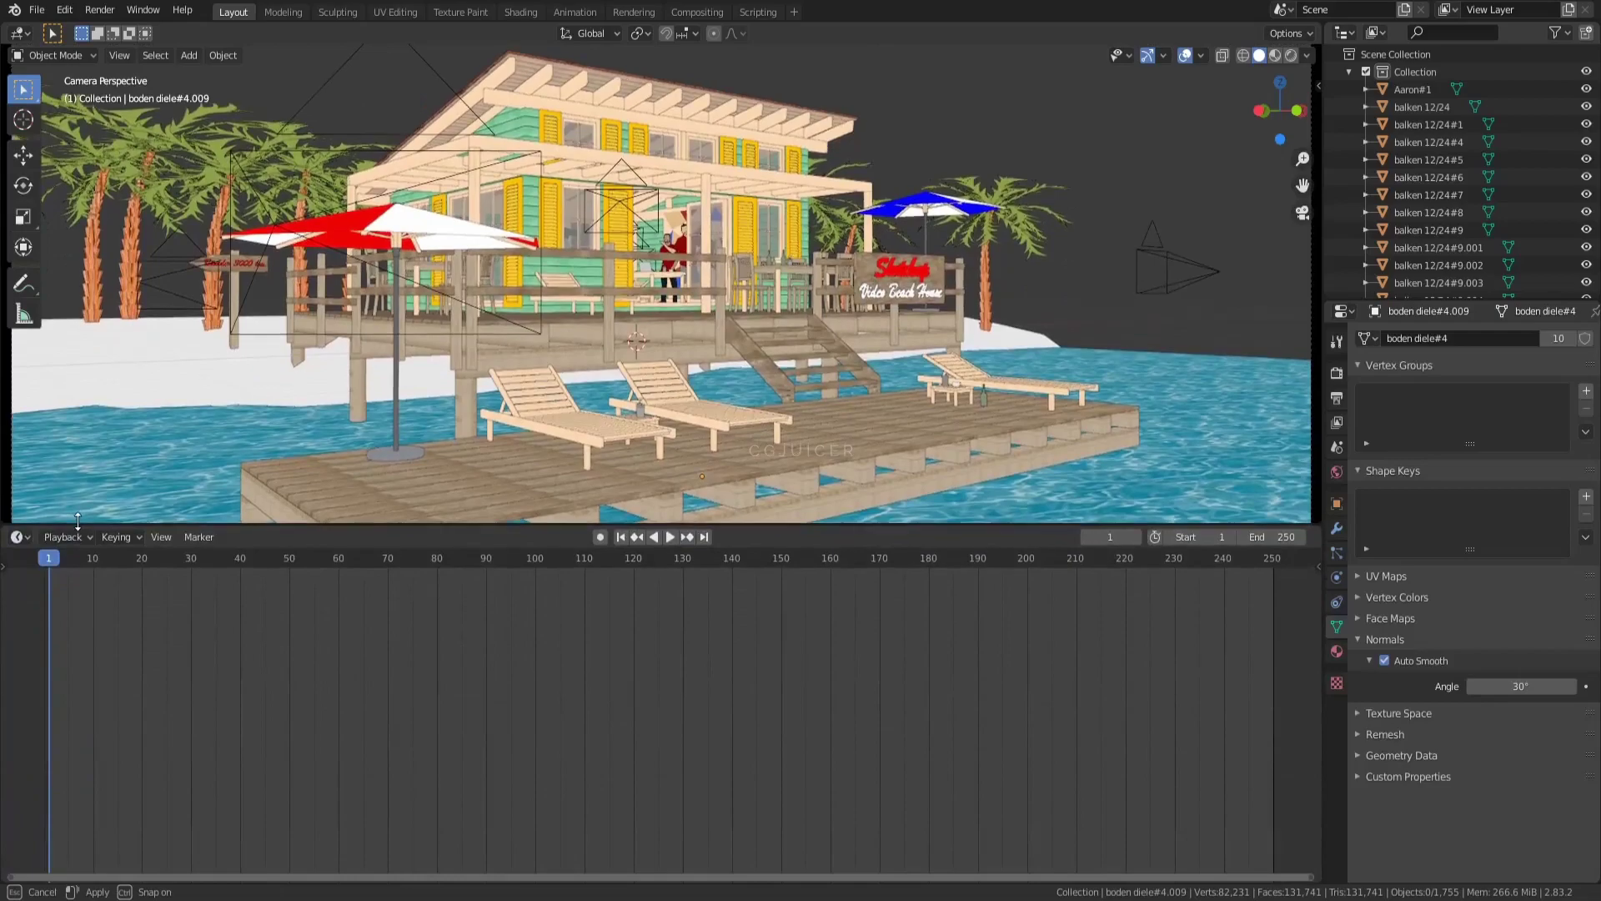
pyautogui.click(16, 536)
pyautogui.click(51, 656)
pyautogui.click(1274, 55)
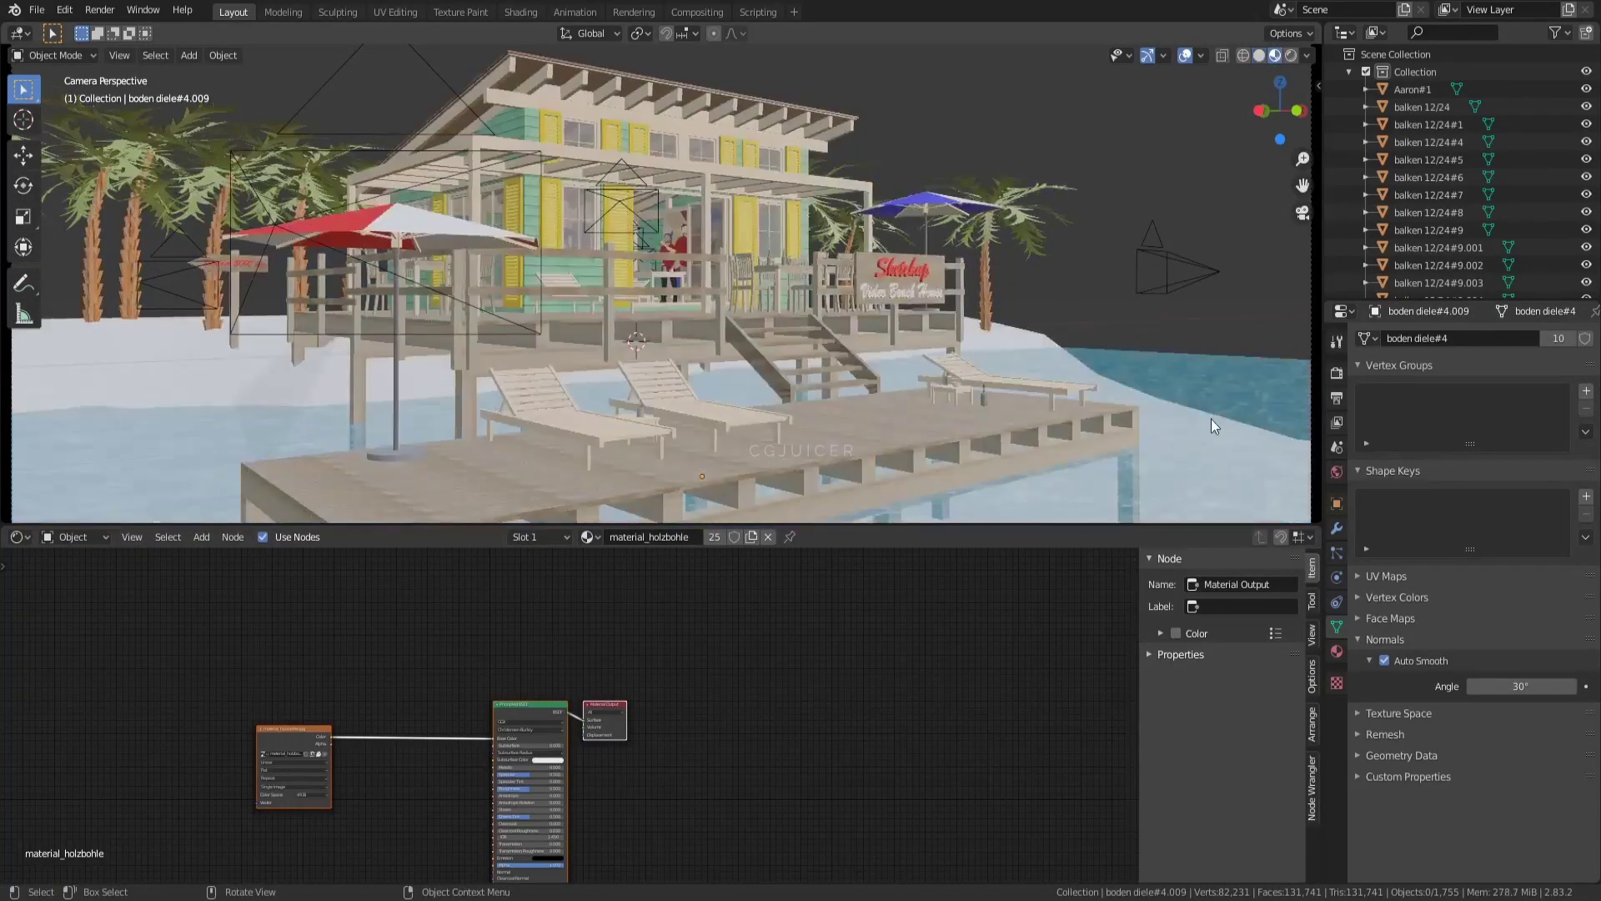
pyautogui.click(1211, 422)
# Step: Give the world a secluded_beach_4k.hdr environment texture and preview it in Rendered view
pyautogui.click(1337, 472)
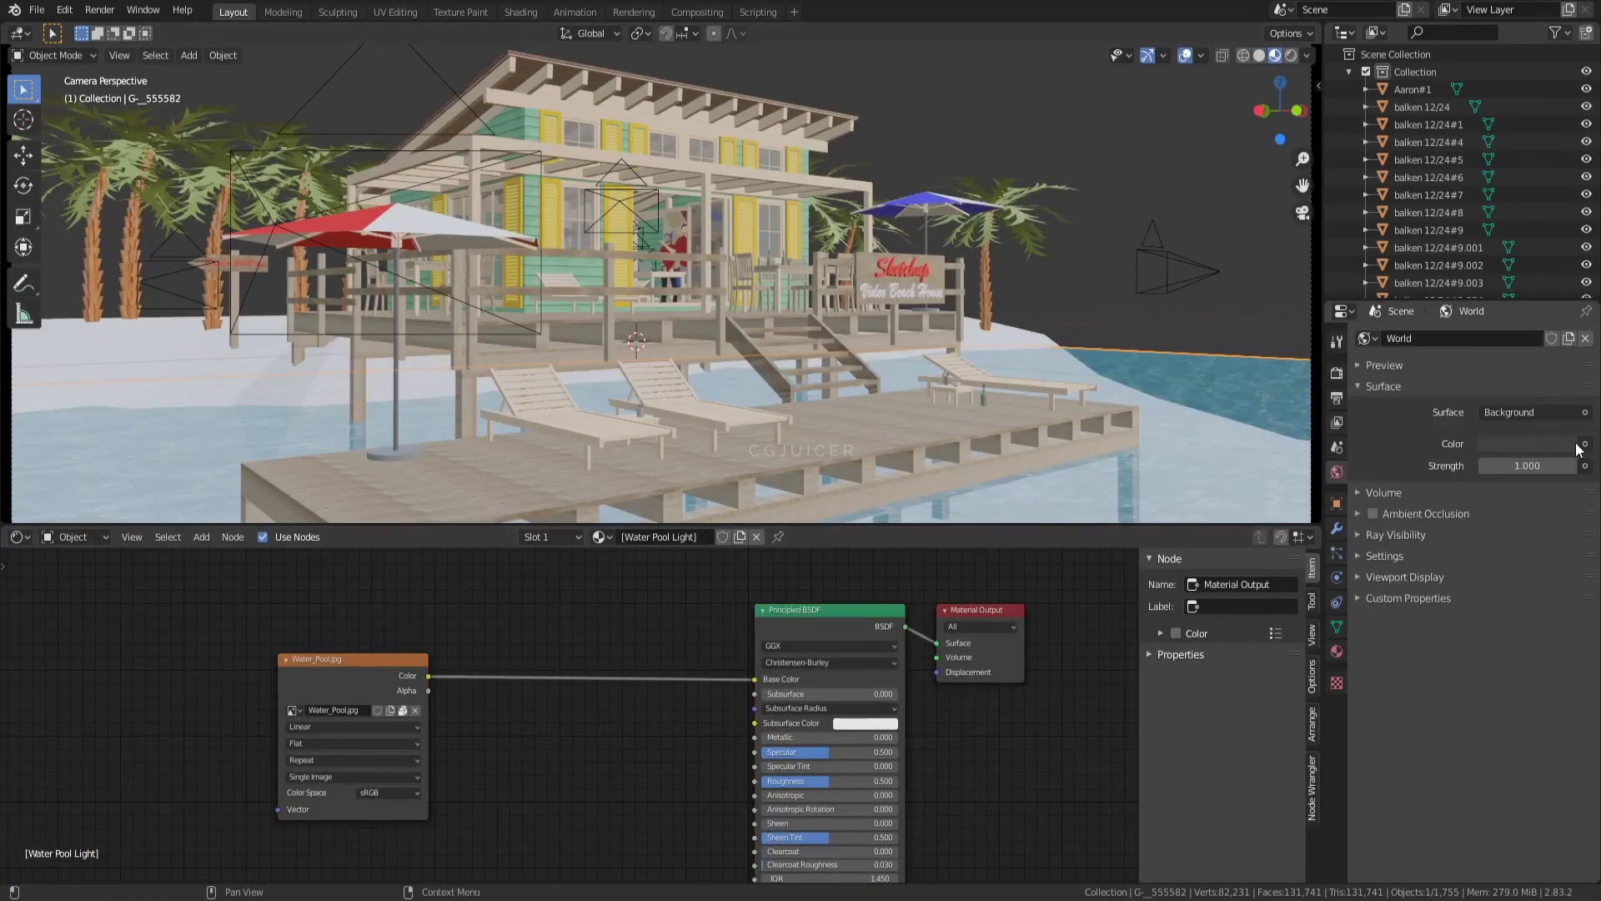
pyautogui.click(1584, 444)
pyautogui.click(1262, 522)
pyautogui.click(1573, 466)
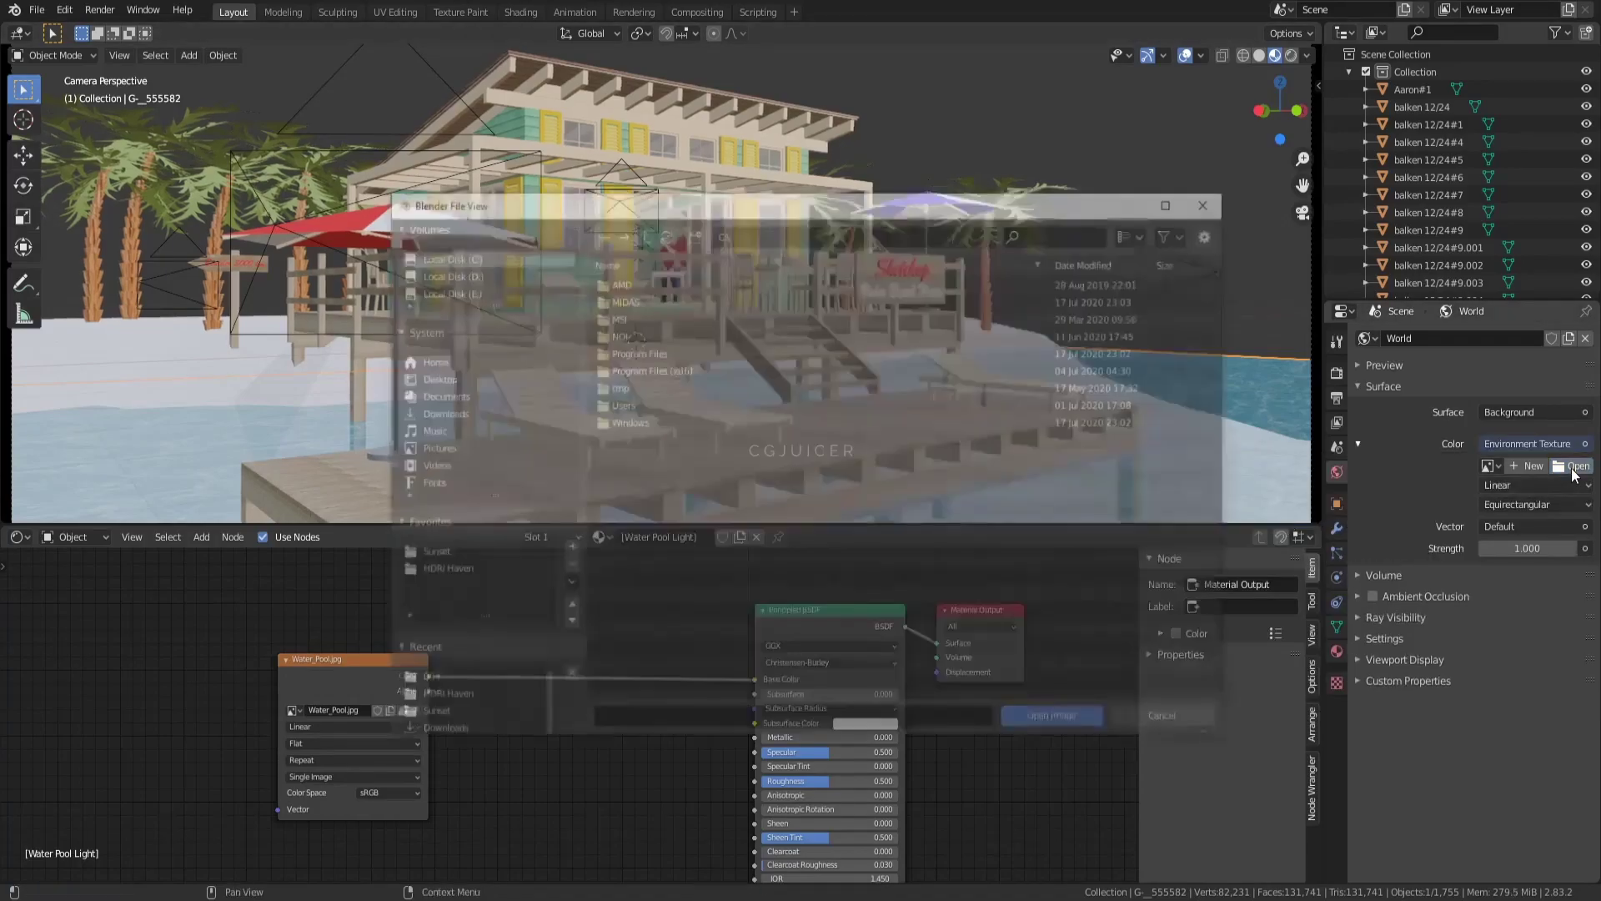
pyautogui.click(443, 569)
pyautogui.click(1061, 231)
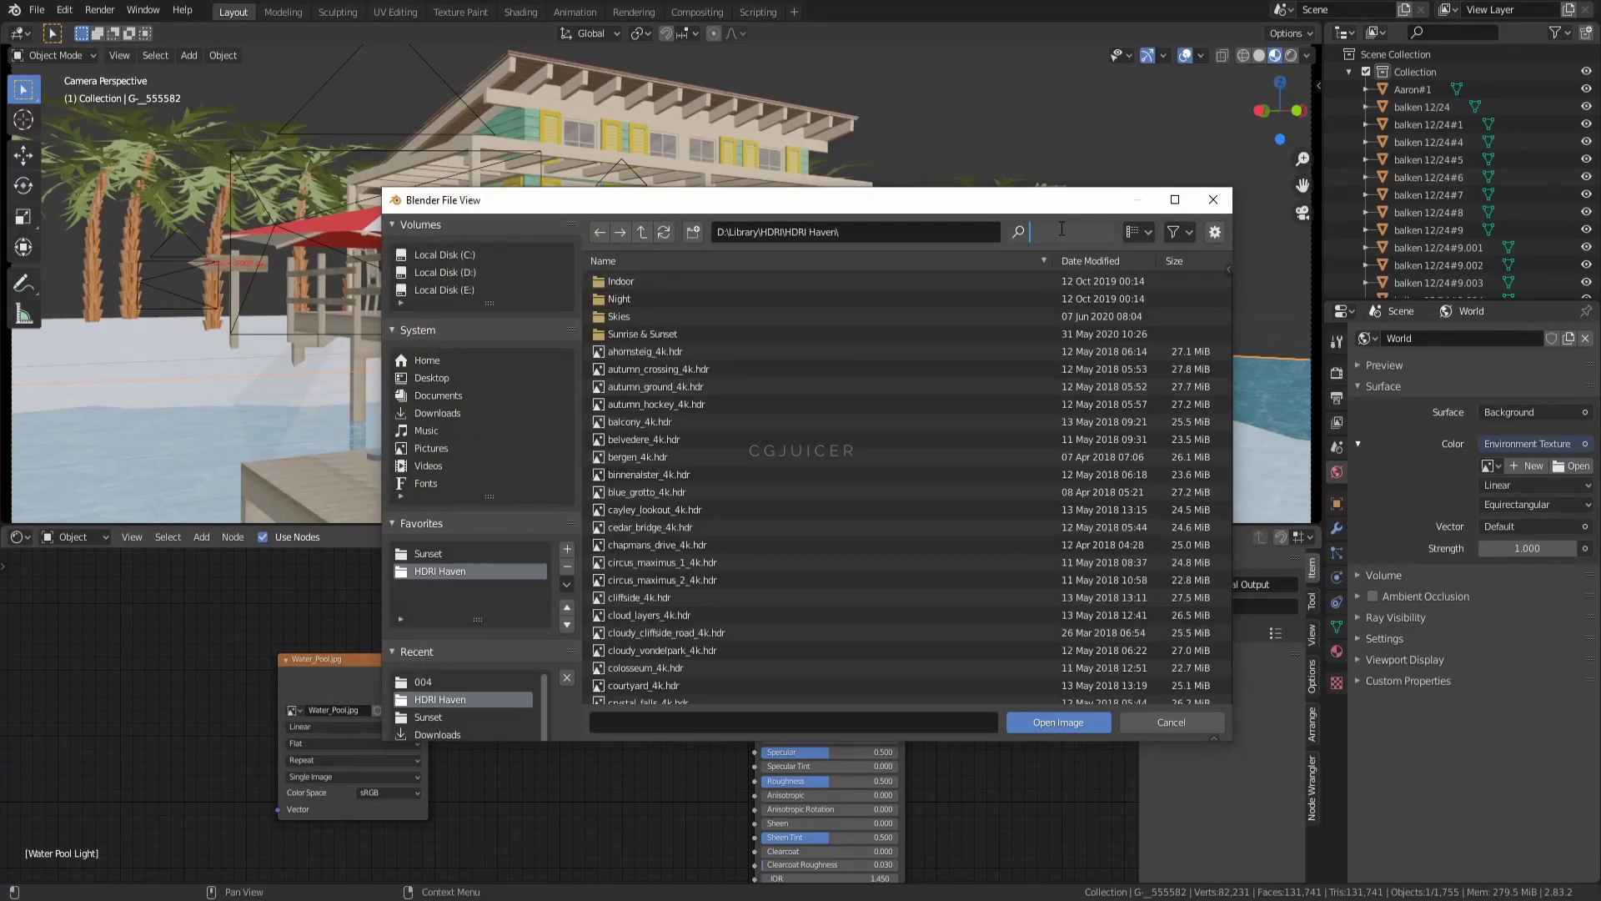
pyautogui.write('beach')
pyautogui.click(643, 283)
pyautogui.click(1139, 232)
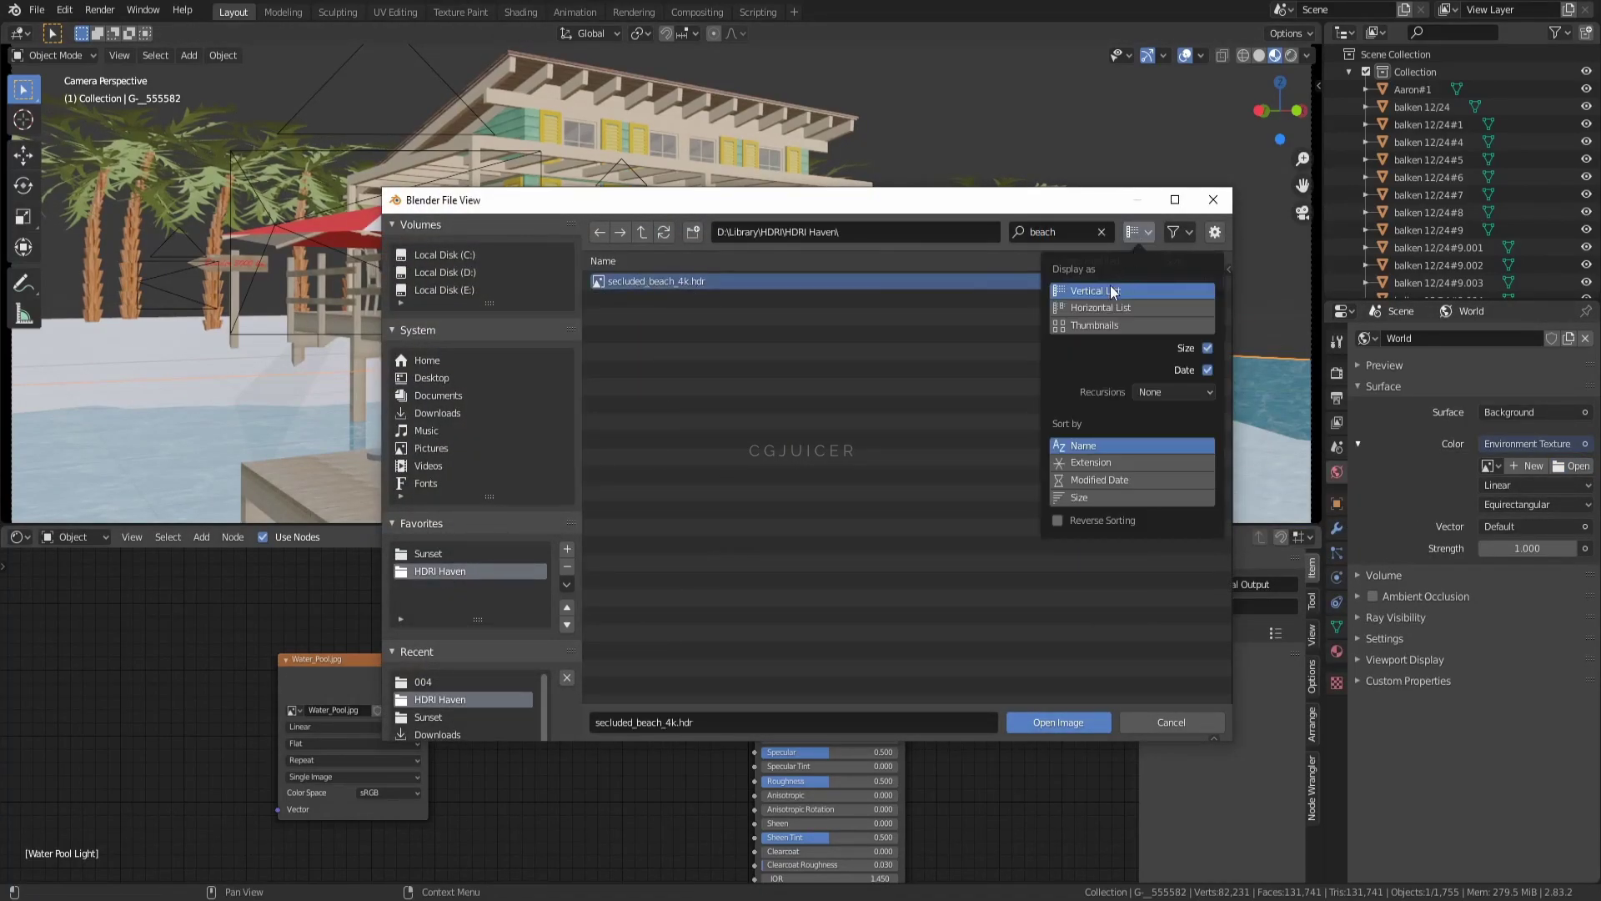
pyautogui.click(1114, 293)
pyautogui.click(1059, 719)
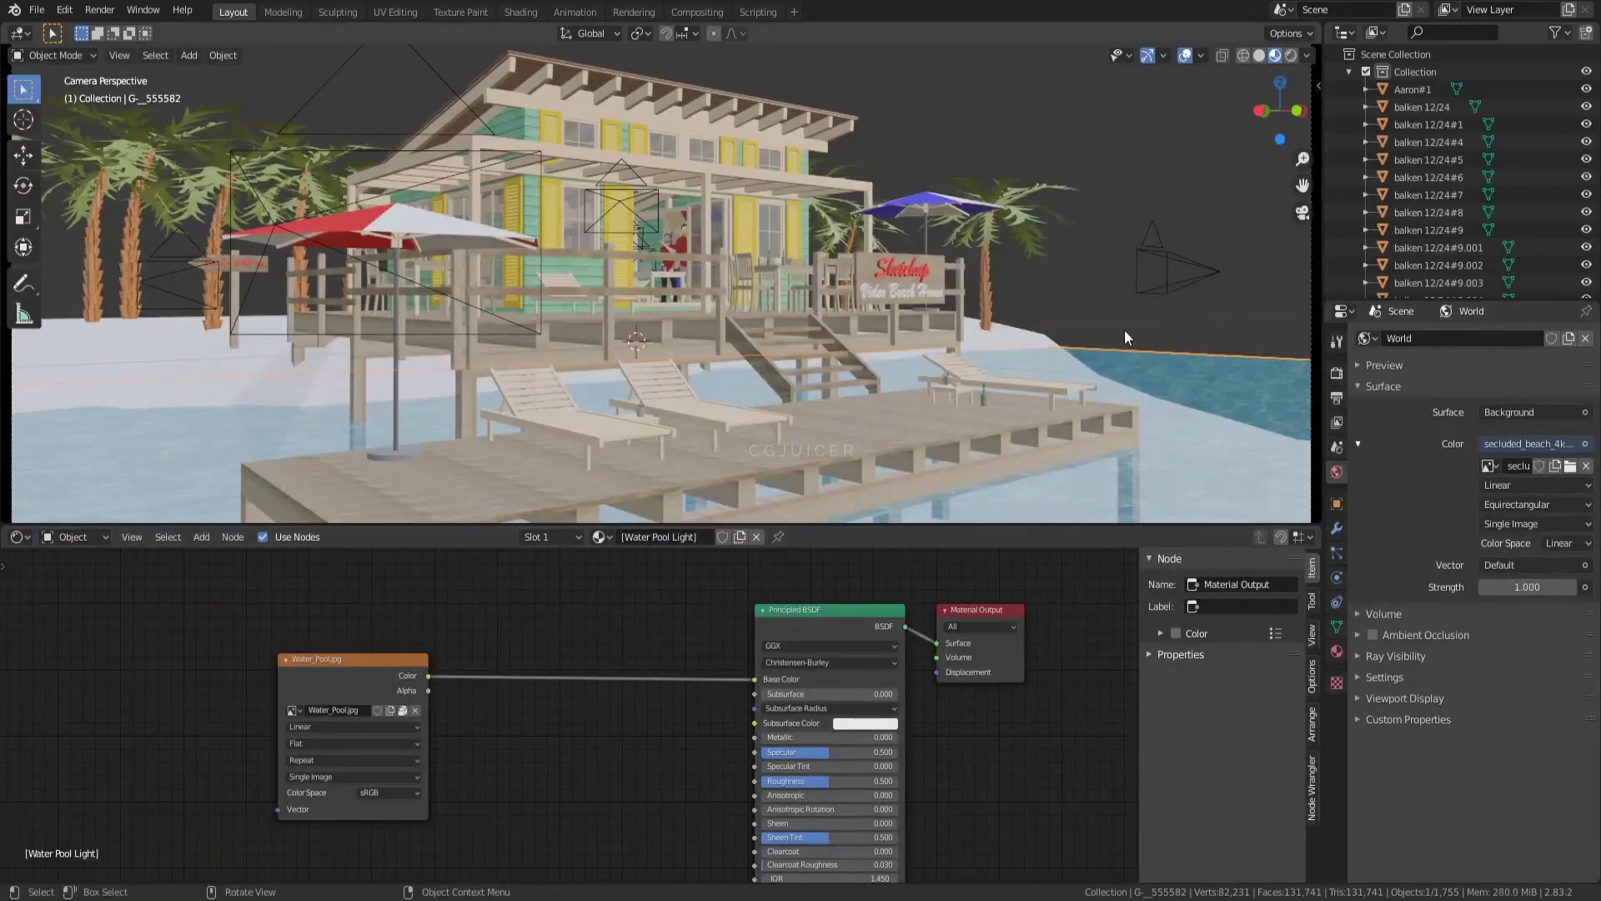
pyautogui.click(1292, 55)
pyautogui.click(1337, 373)
# Step: Set Cycles to GPU Compute with OptiX AI-Accelerated viewport denoising, then frame the camera view
pyautogui.click(1526, 382)
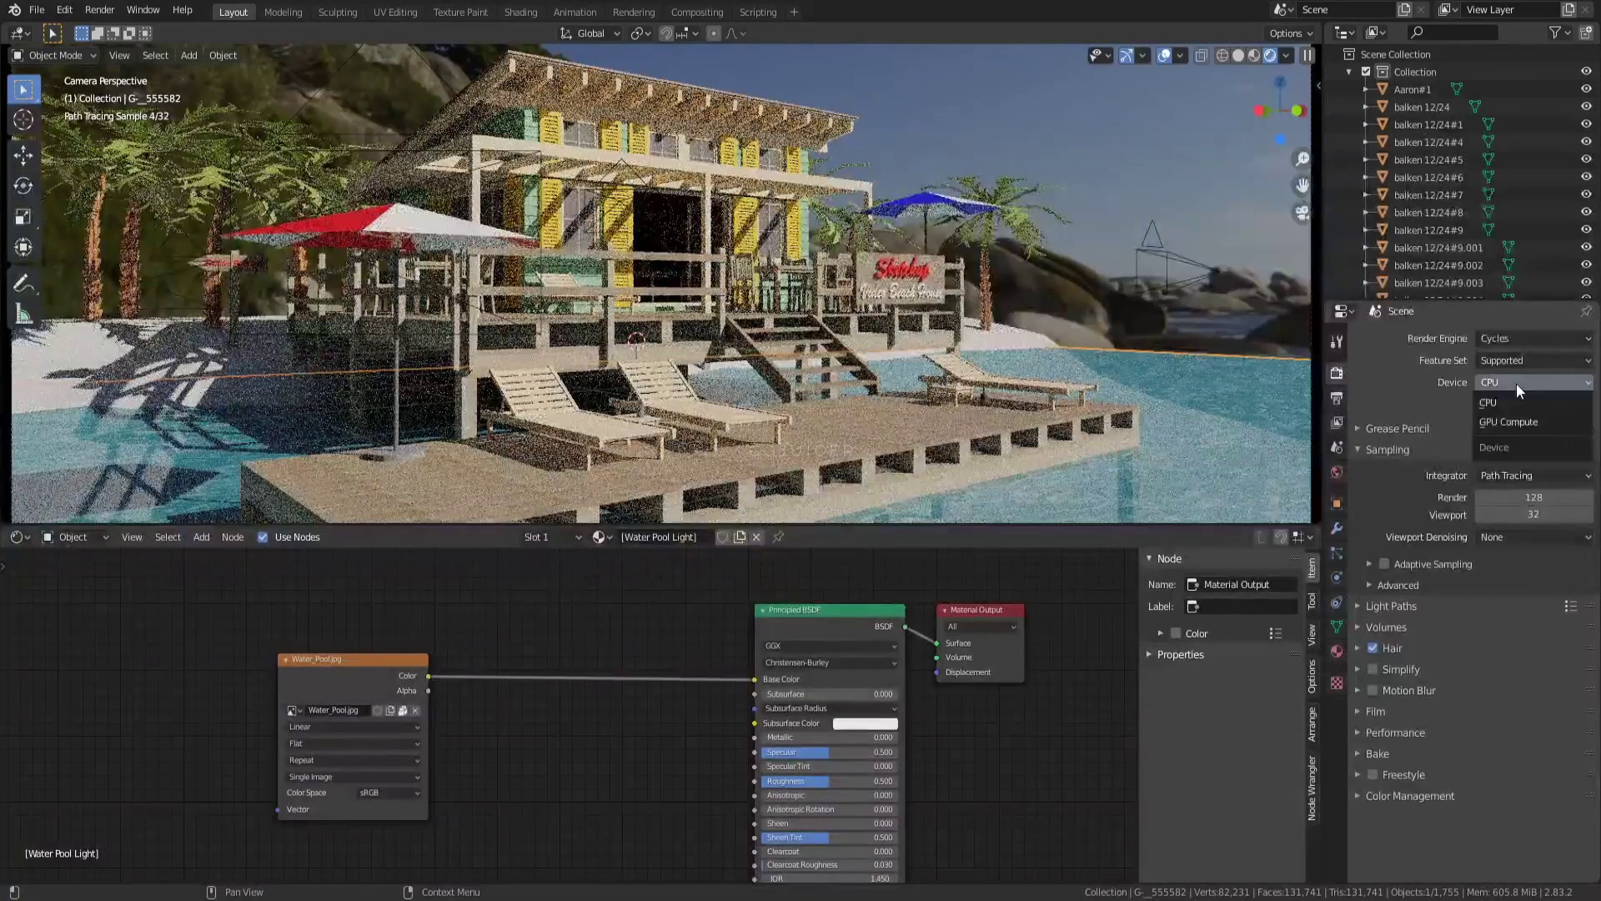
pyautogui.click(1512, 424)
pyautogui.click(1496, 496)
pyautogui.click(1491, 533)
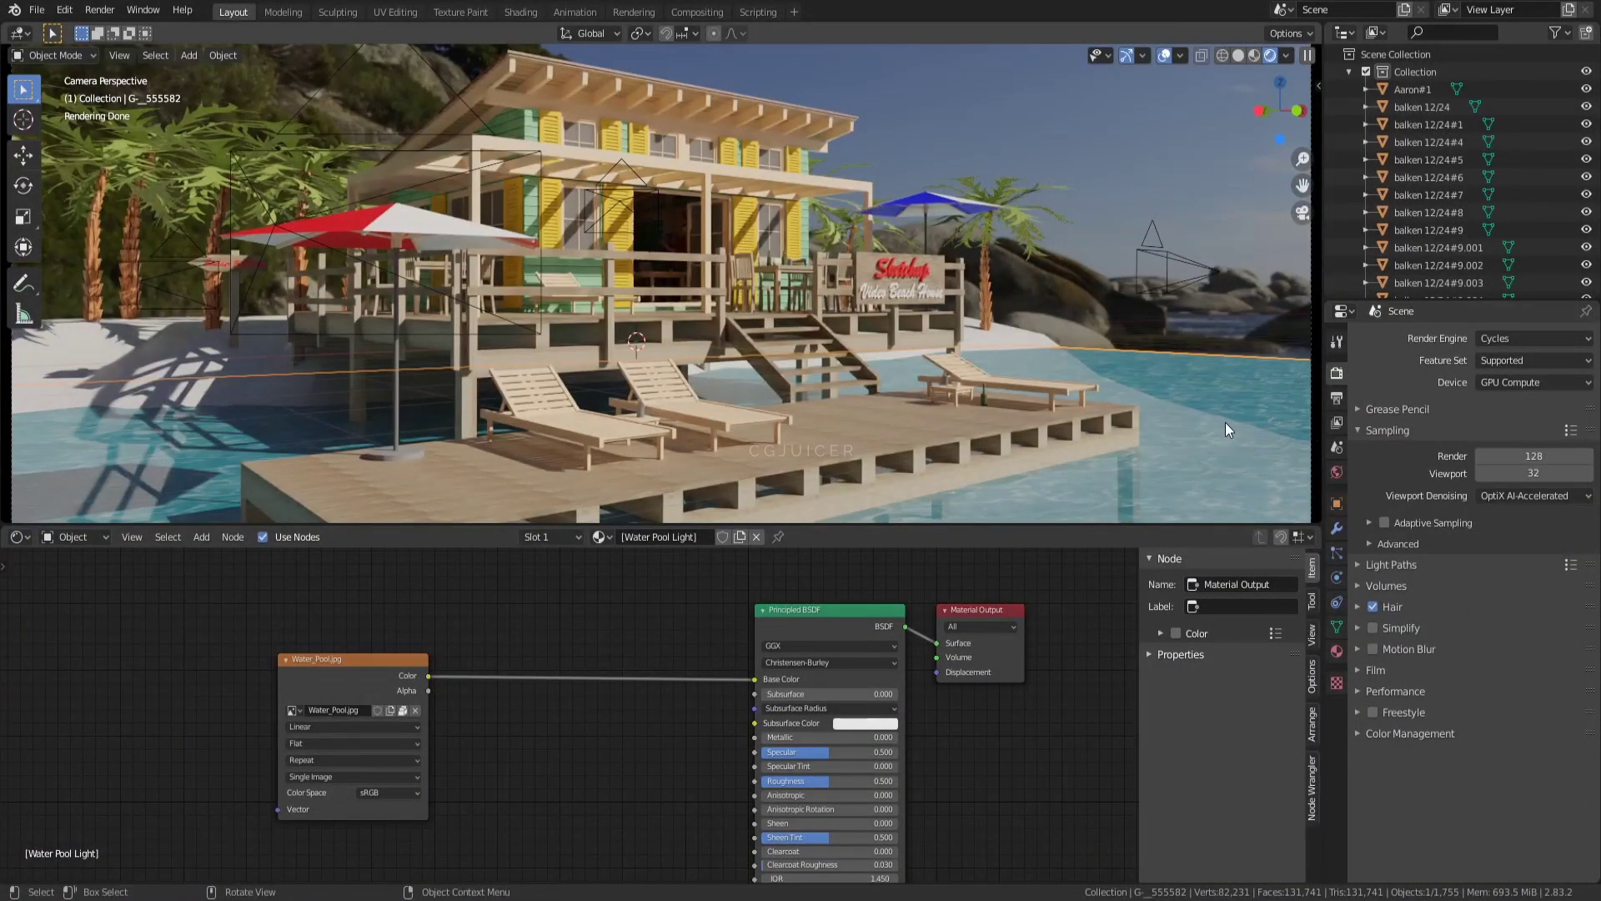
pyautogui.press('Home')
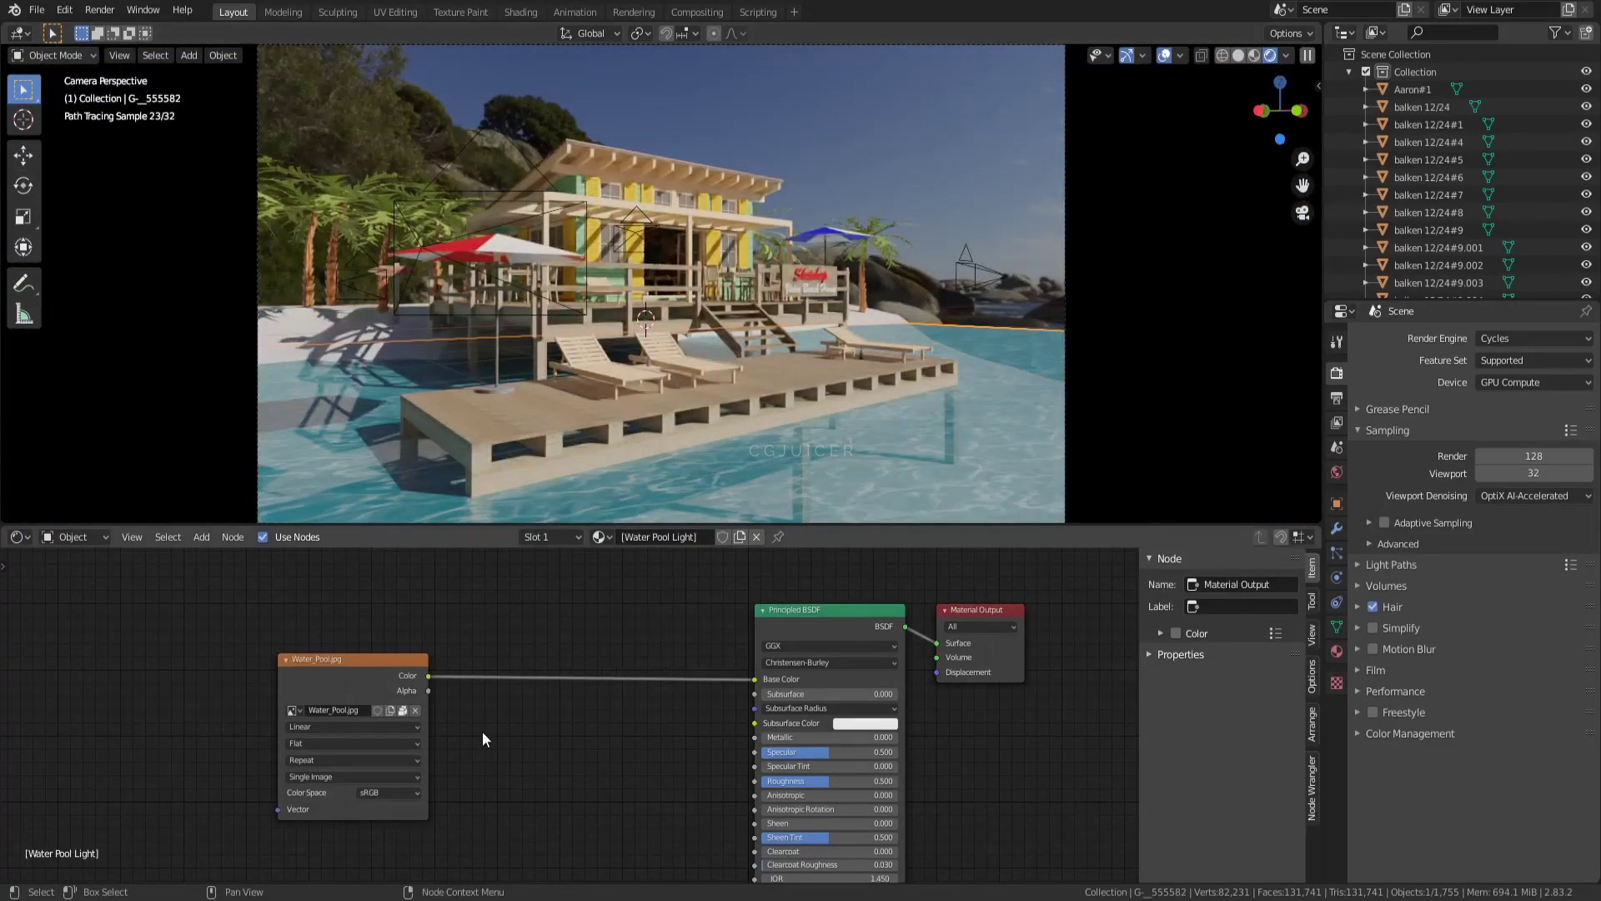
# Step: Remove the Water_Pool image node and set Metallic 1 and Roughness 0
pyautogui.click(343, 664)
pyautogui.press('x')
pyautogui.moveTo(799, 737); pyautogui.dragTo(898, 737)
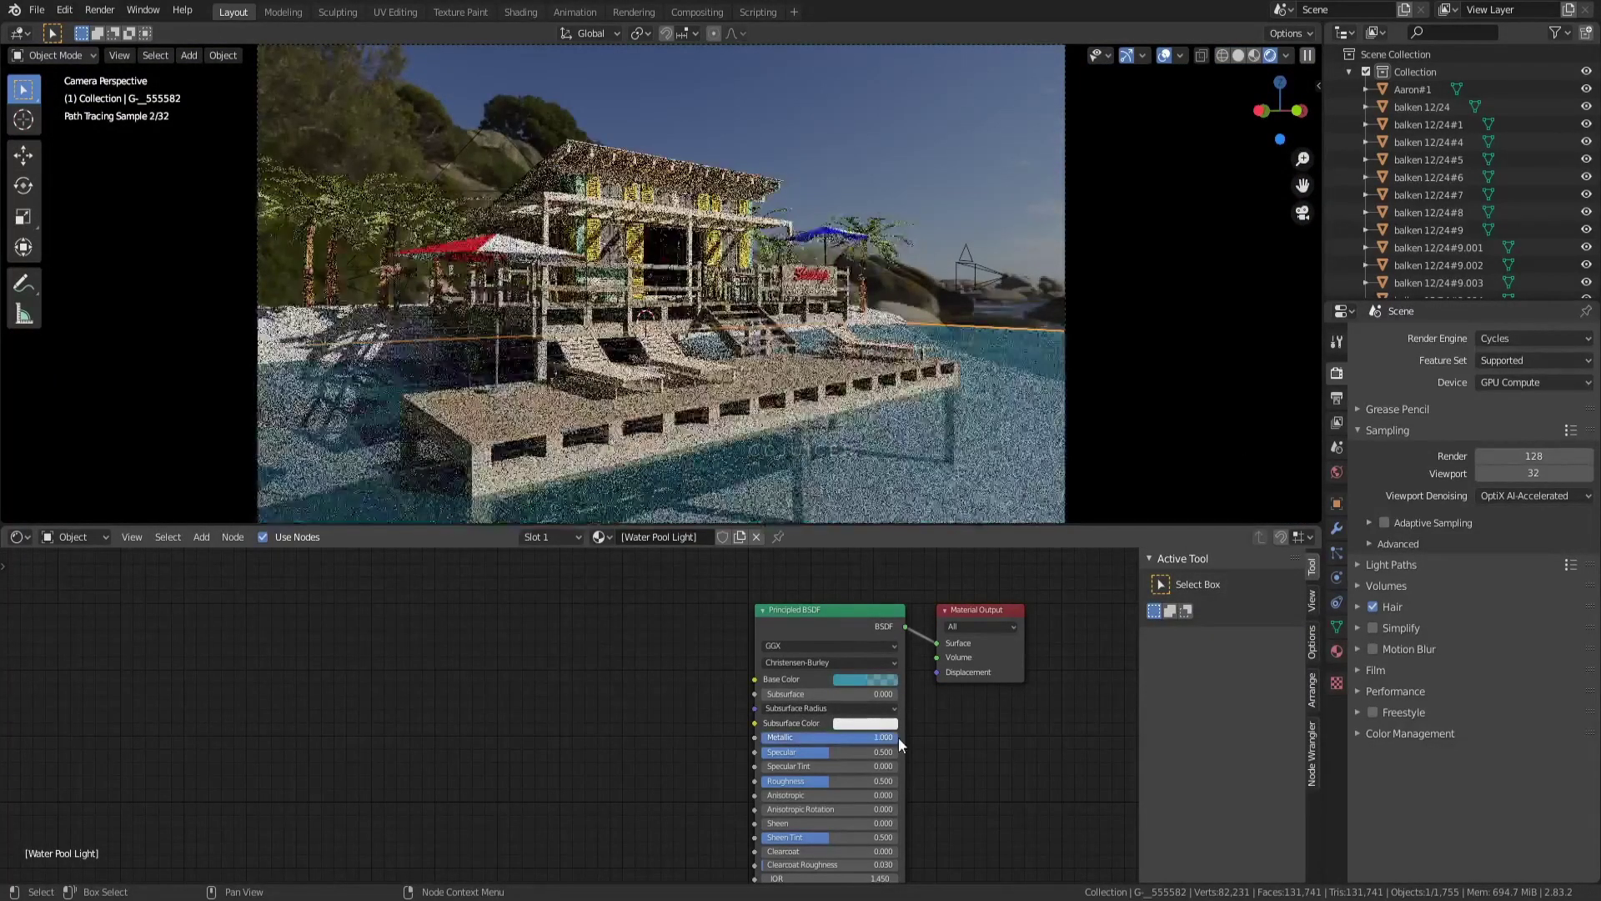
pyautogui.moveTo(785, 782); pyautogui.dragTo(667, 781)
# Step: Add a Noise Texture feeding a Bump node into the shader's Normal
pyautogui.hotkey('shift', 'a')
pyautogui.click(708, 705)
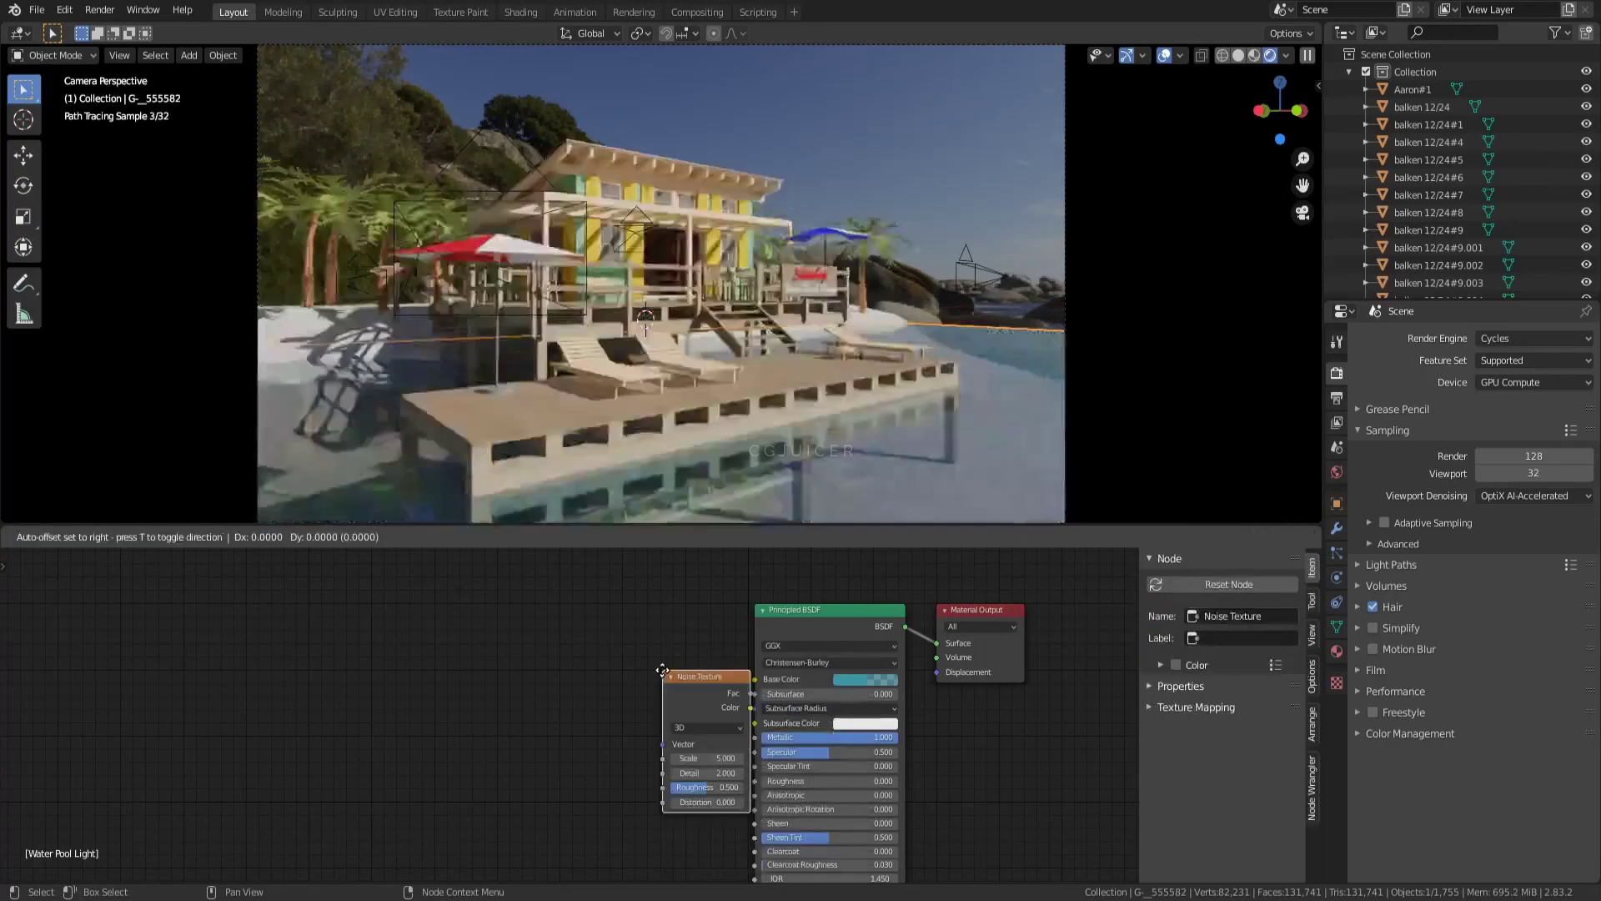
pyautogui.click(508, 634)
pyautogui.hotkey('shift', 'a')
pyautogui.click(569, 634)
pyautogui.press('Return')
pyautogui.click(568, 633)
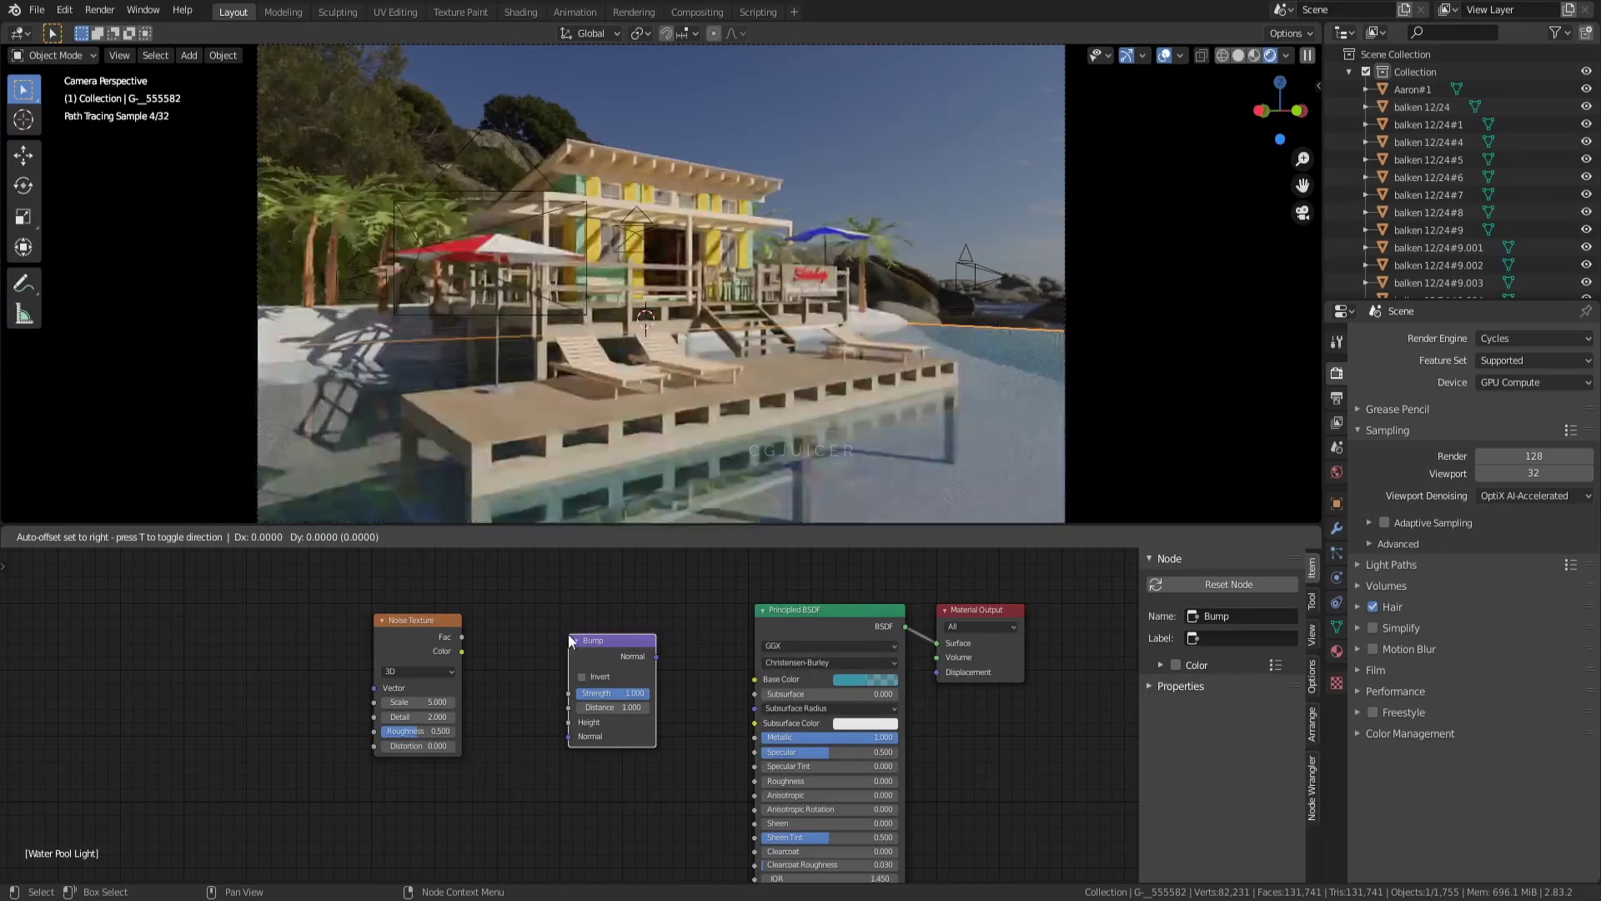
pyautogui.moveTo(462, 637); pyautogui.dragTo(567, 723)
pyautogui.moveTo(675, 733); pyautogui.dragTo(634, 667, button='middle')
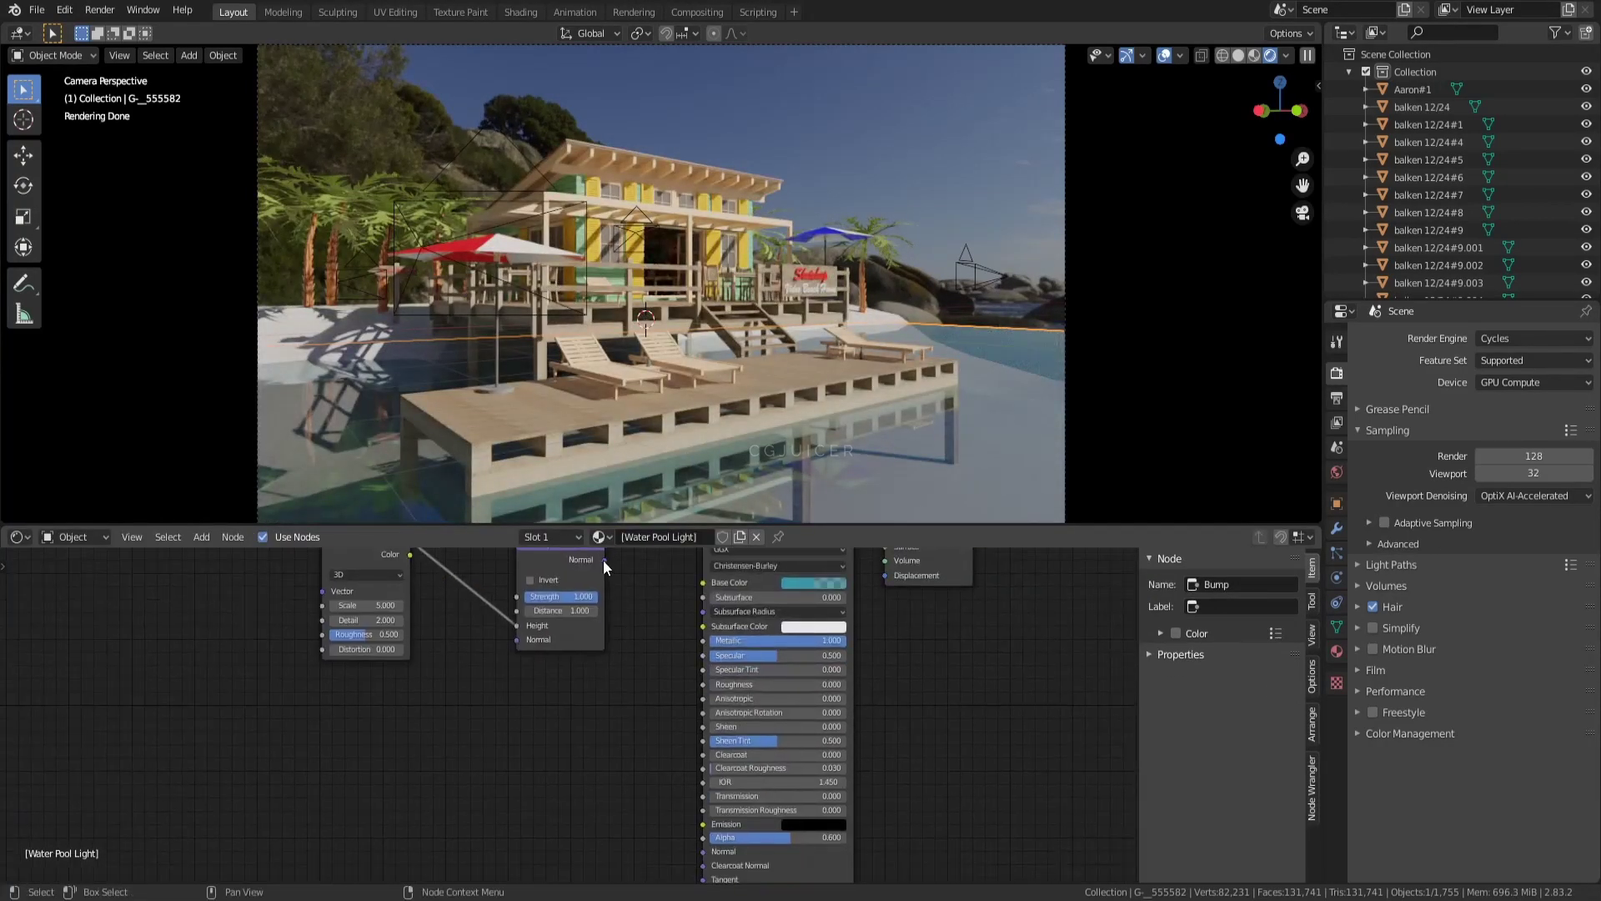
pyautogui.click(602, 559)
pyautogui.moveTo(385, 605); pyautogui.dragTo(458, 722, button='middle')
pyautogui.write('10')
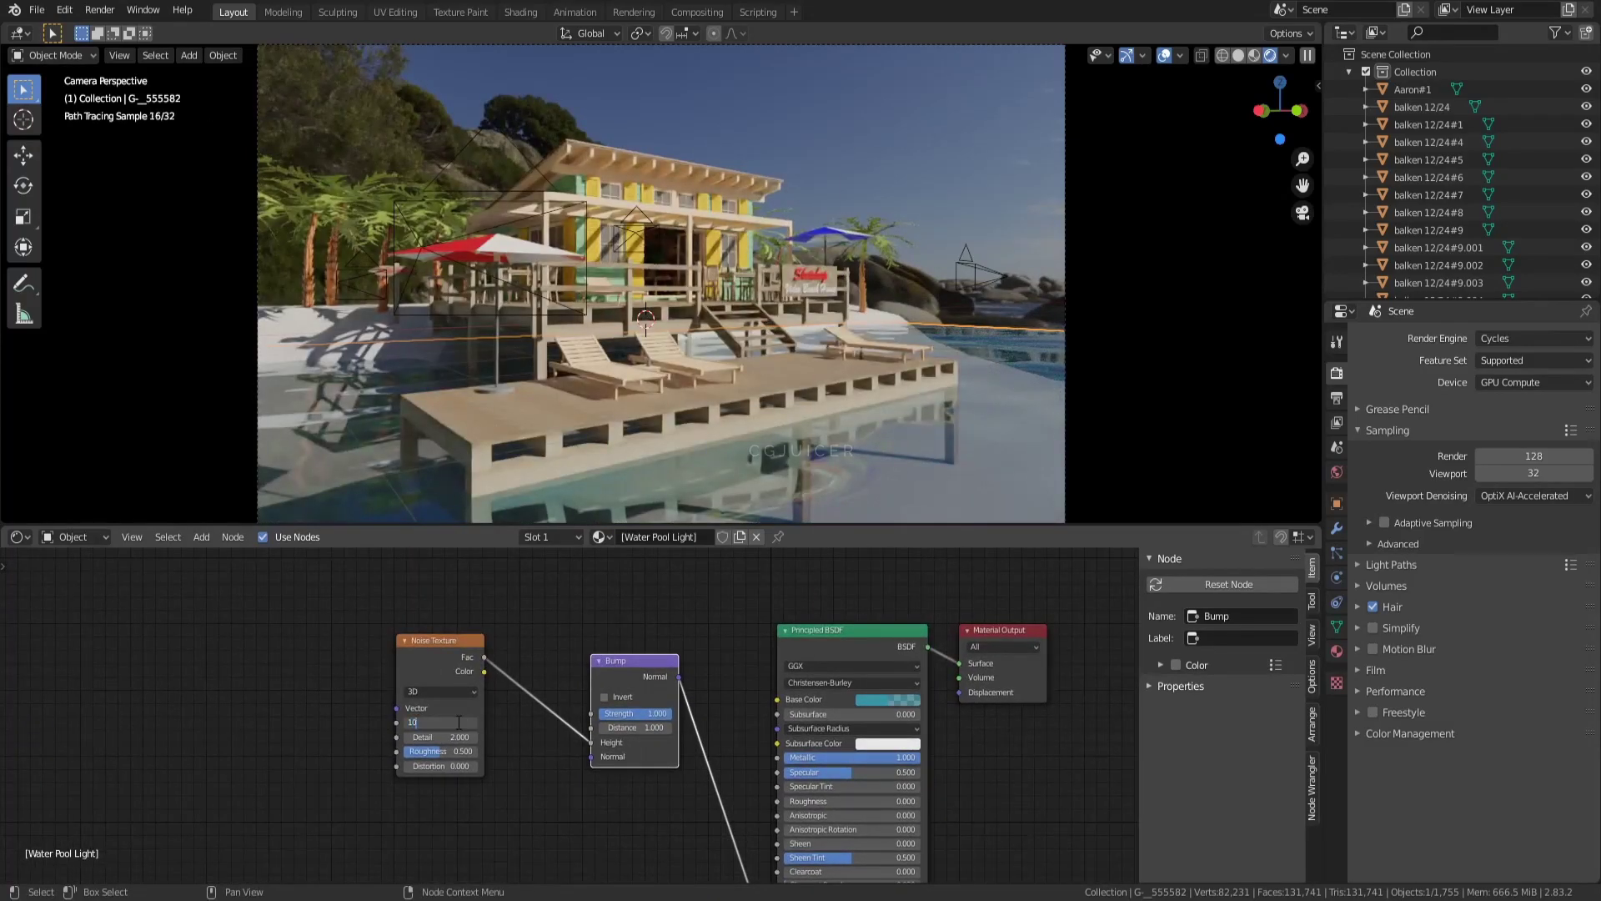
# Step: Set the Noise Texture scale to 50 and the Bump strength to 0.1
pyautogui.press('Return')
pyautogui.doubleClick(457, 722)
pyautogui.write('50')
pyautogui.press('Return')
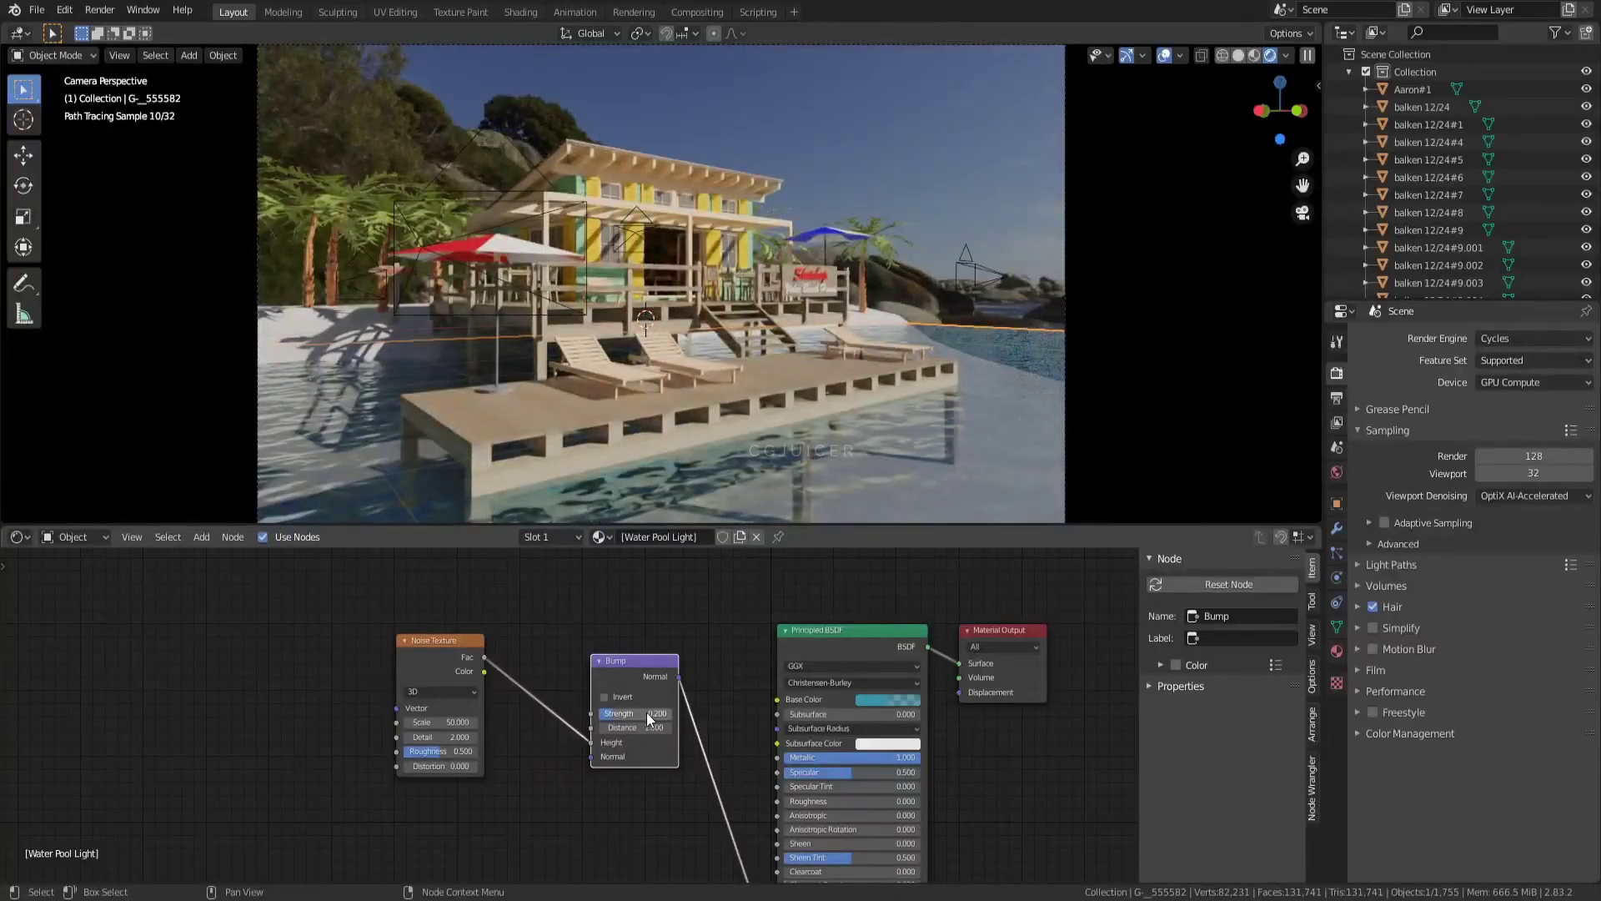
pyautogui.write('0.1')
pyautogui.press('Return')
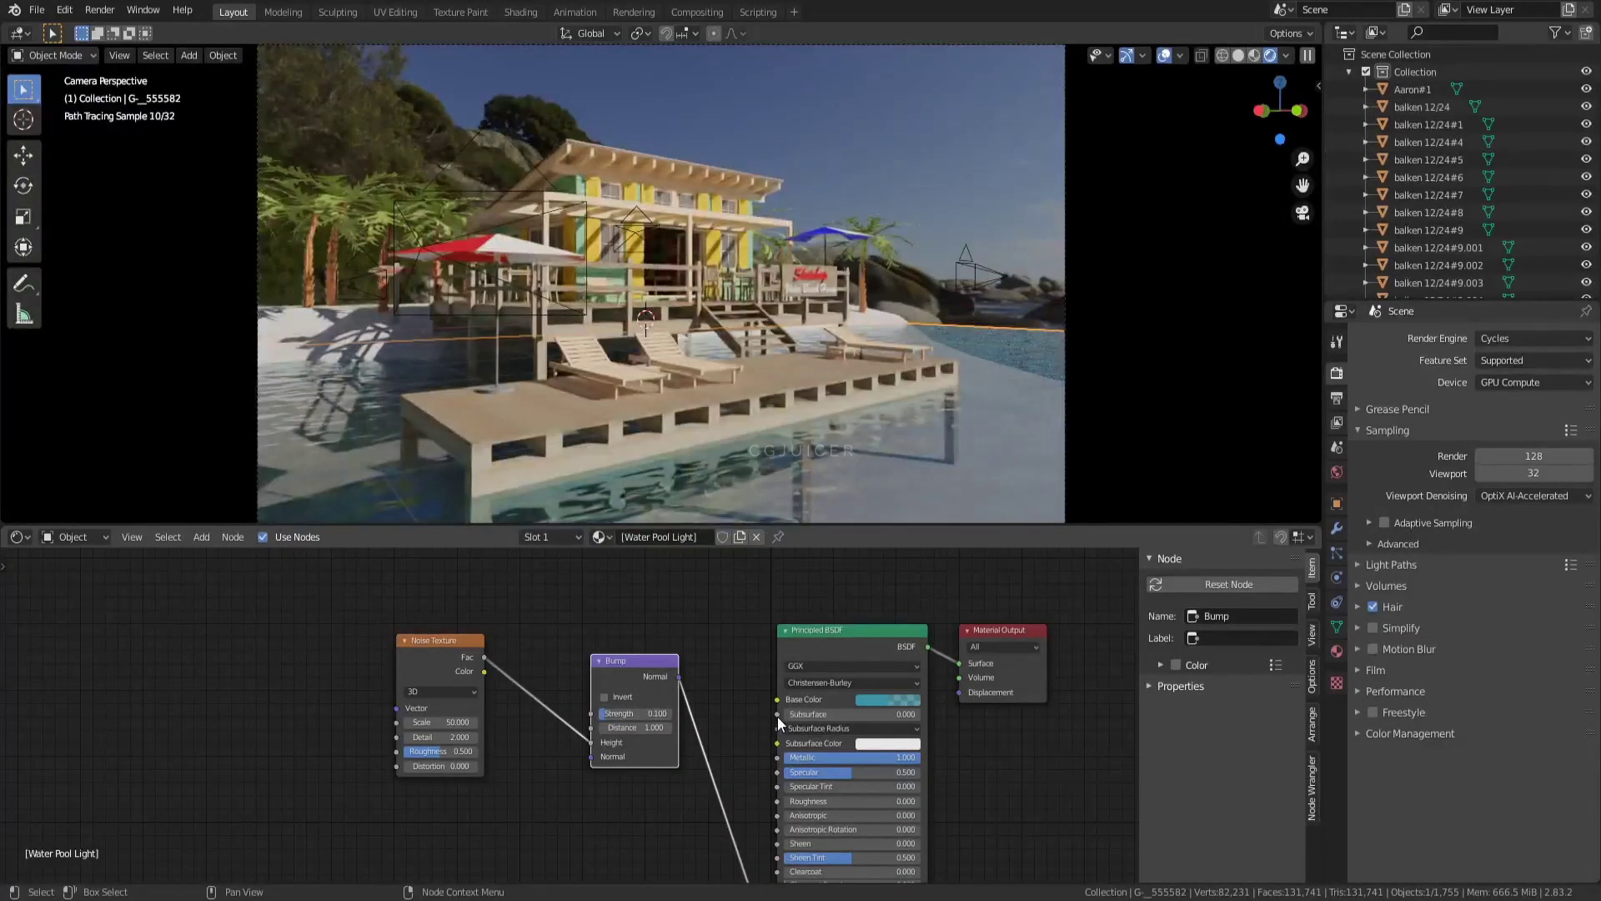
# Step: Make the base colour fully opaque with alpha 1
pyautogui.rightClick(897, 697)
pyautogui.press('Escape')
pyautogui.click(893, 698)
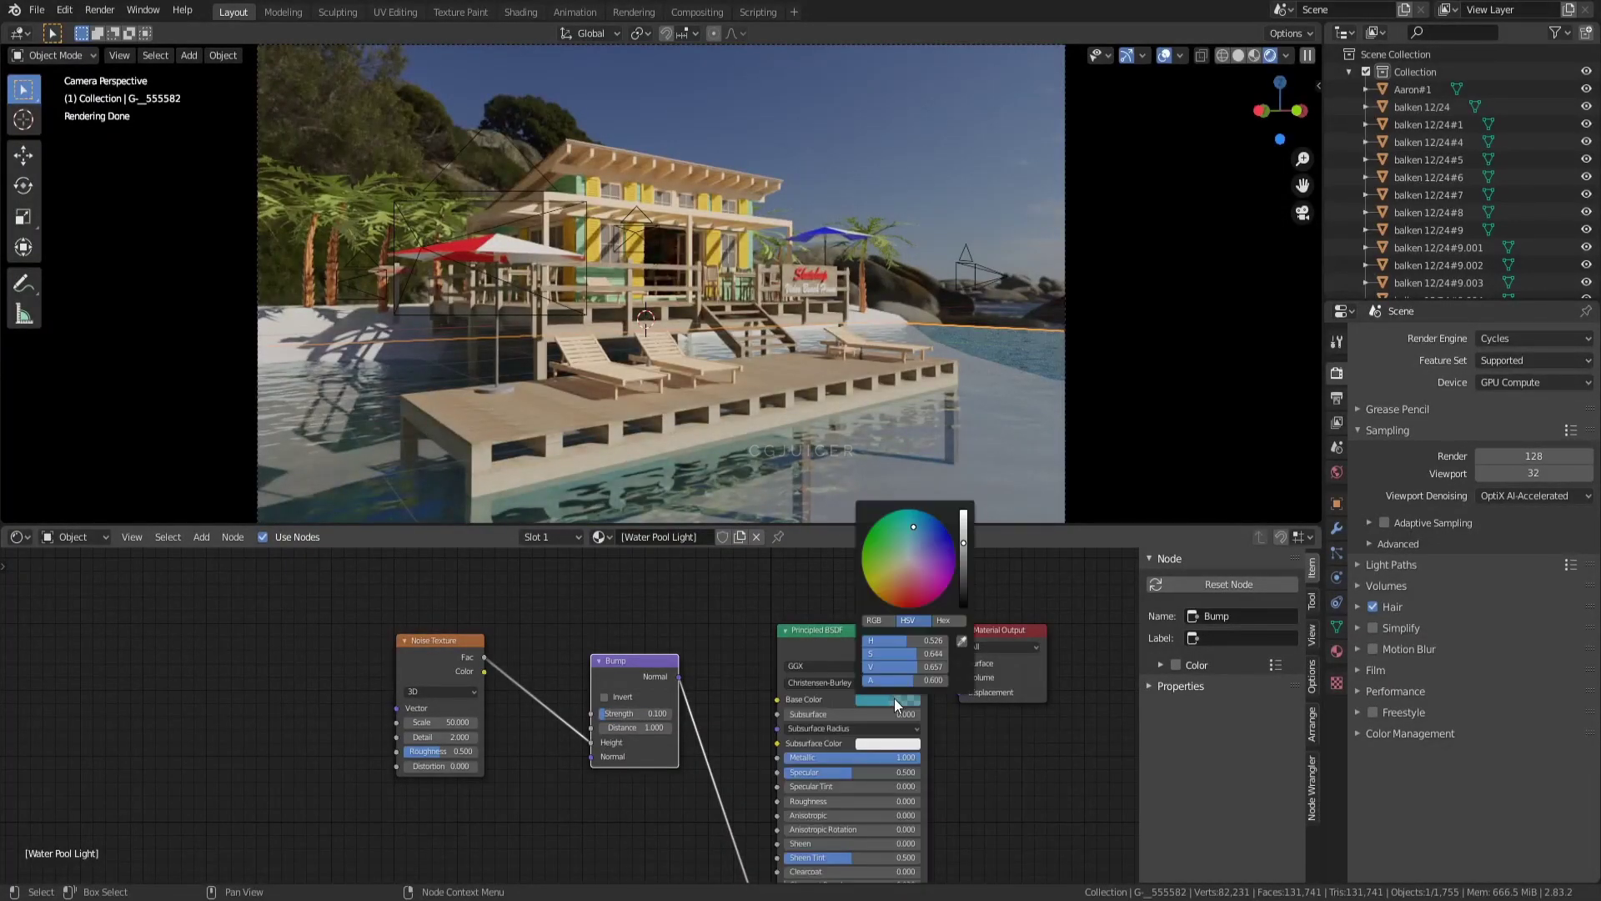
pyautogui.moveTo(907, 686); pyautogui.dragTo(934, 686)
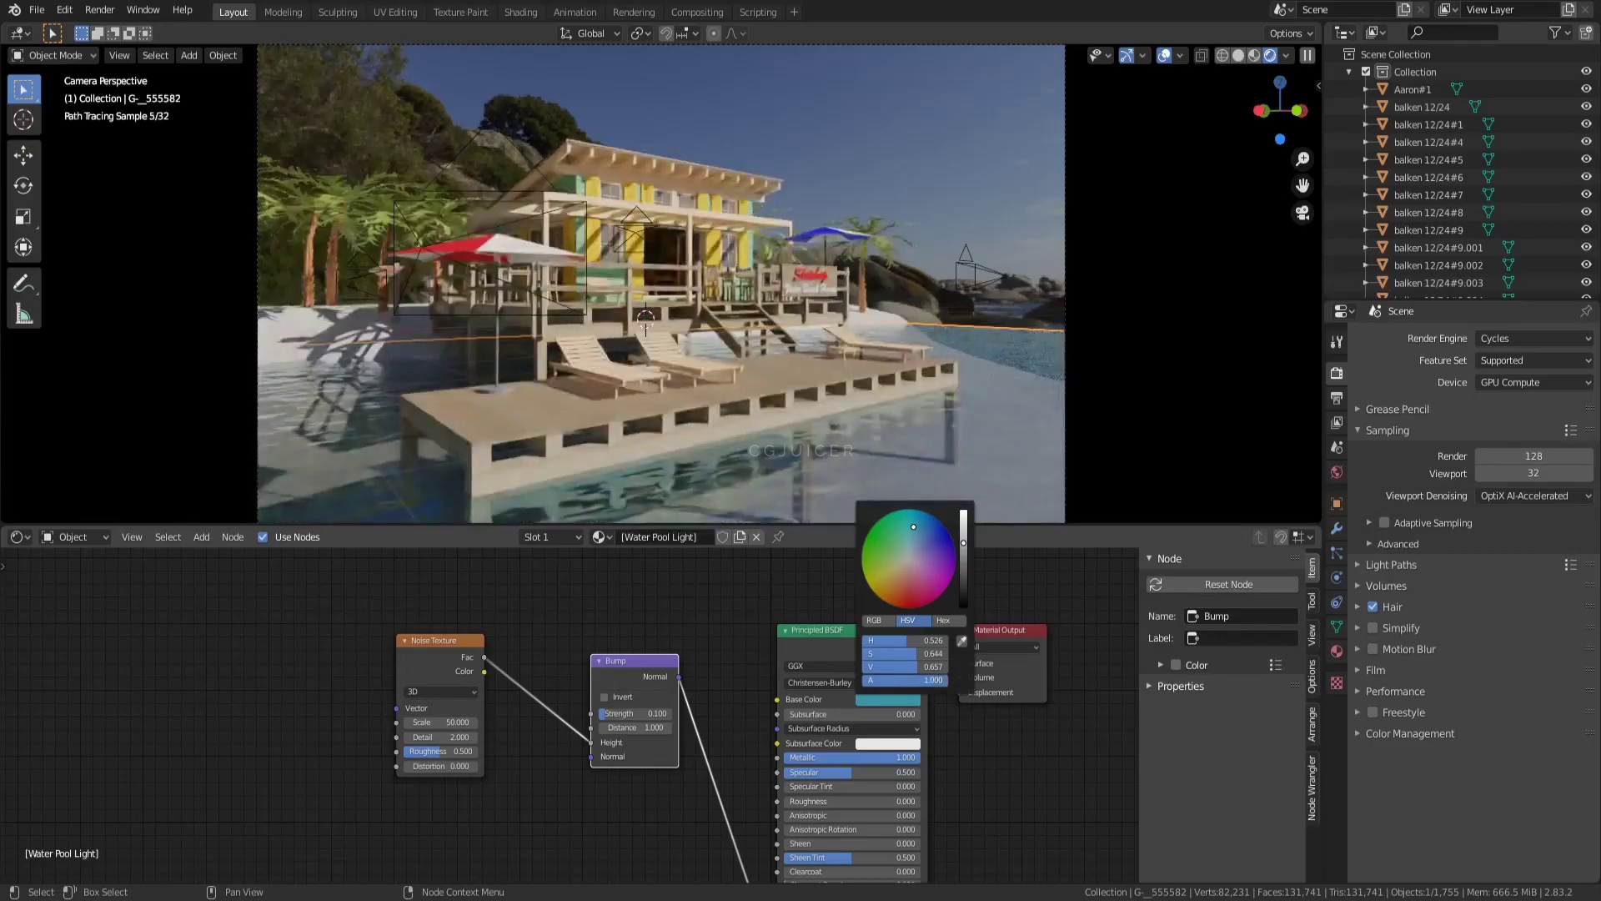
pyautogui.click(949, 742)
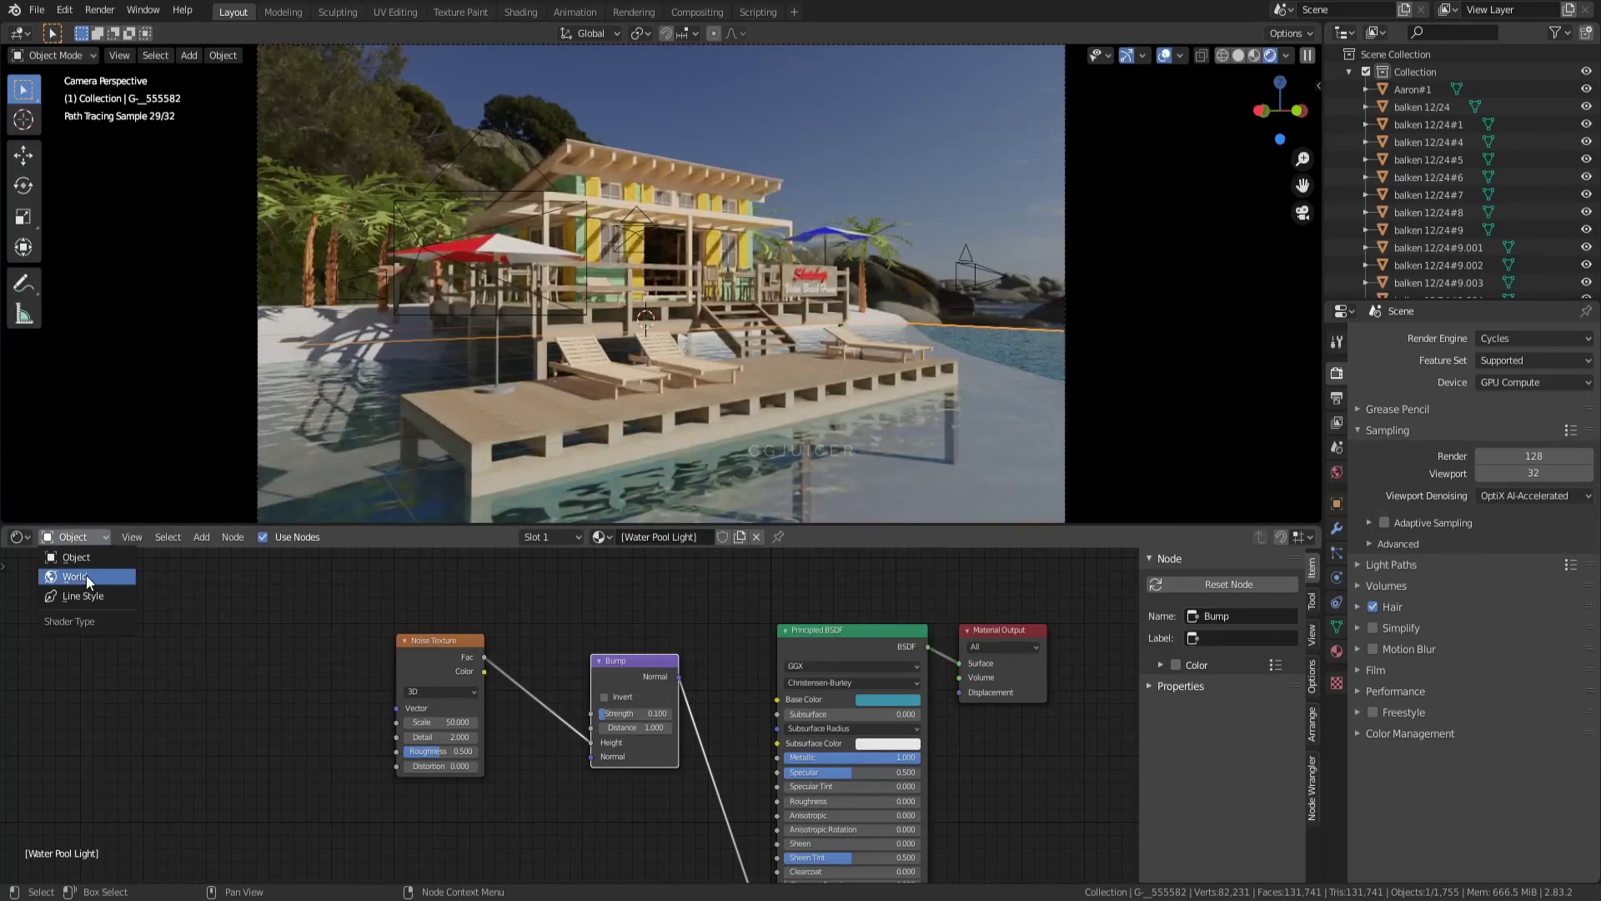
# Step: Rotate the world HDRI 180° on Z through a Mapping node, with background strength 3
pyautogui.click(86, 575)
pyautogui.write('5')
pyautogui.press('Return')
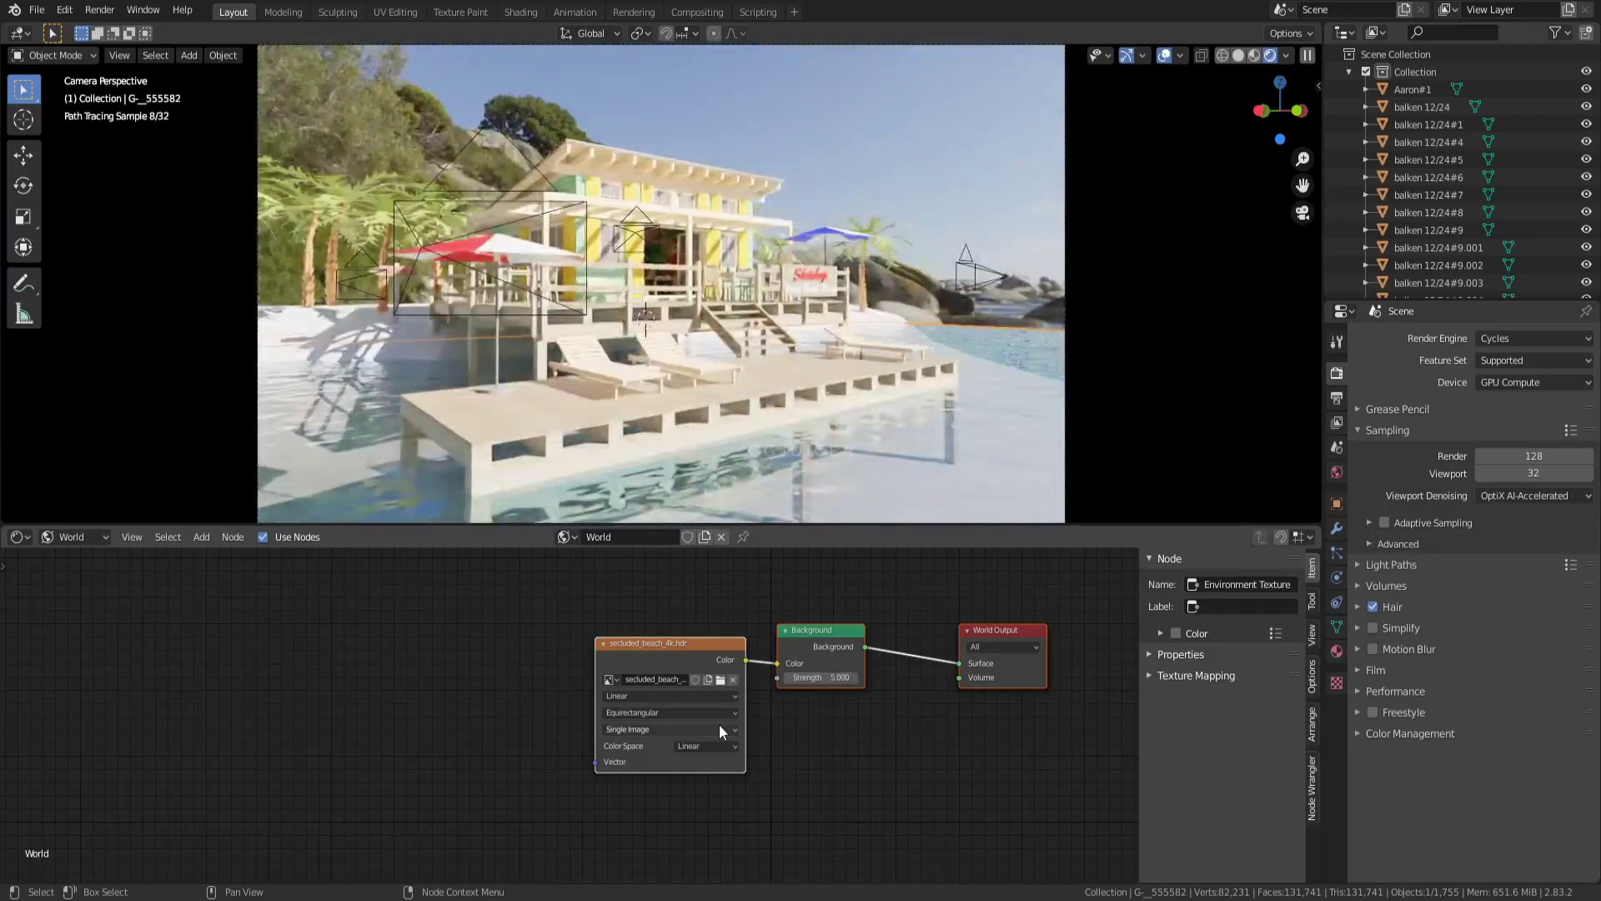
pyautogui.hotkey('ctrl', 't')
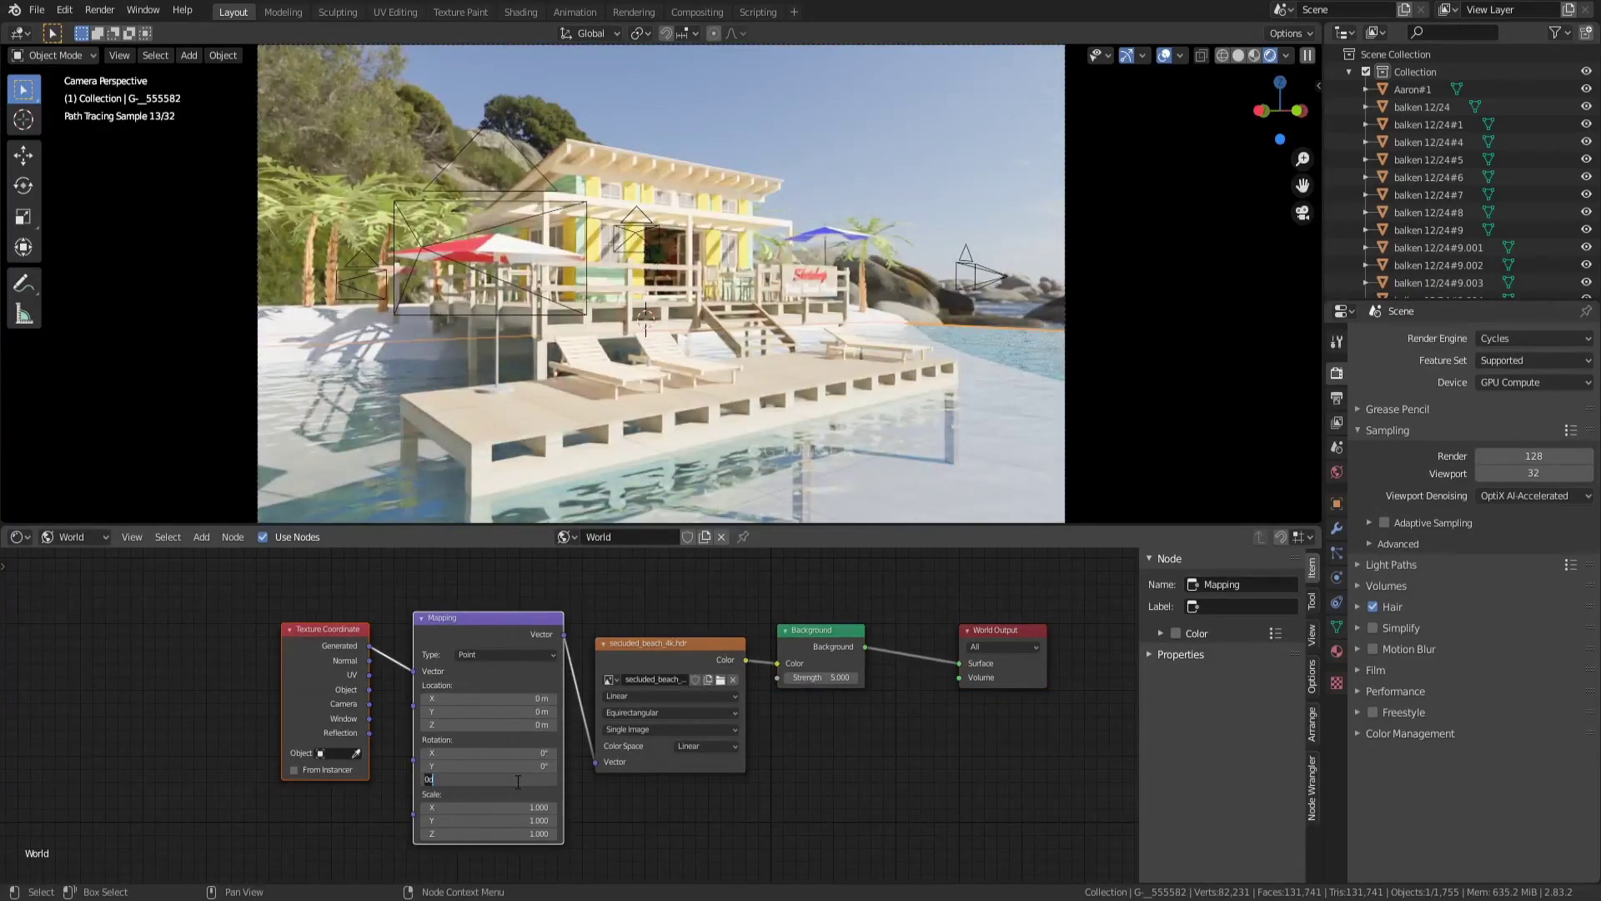
pyautogui.press('Return')
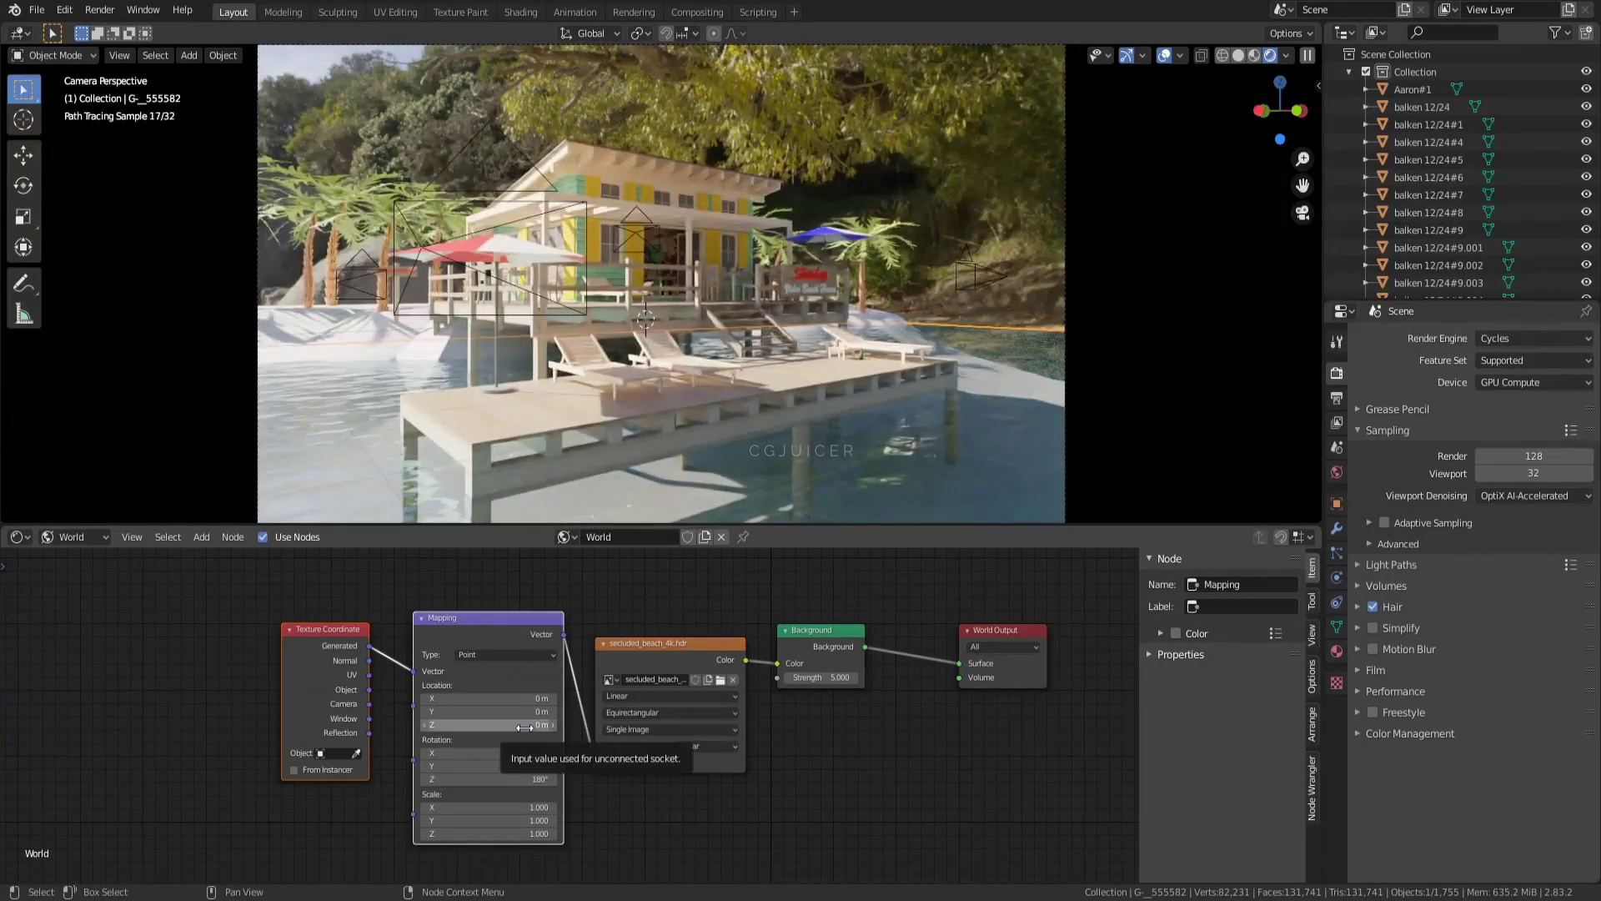
pyautogui.write('3')
pyautogui.press('Return')
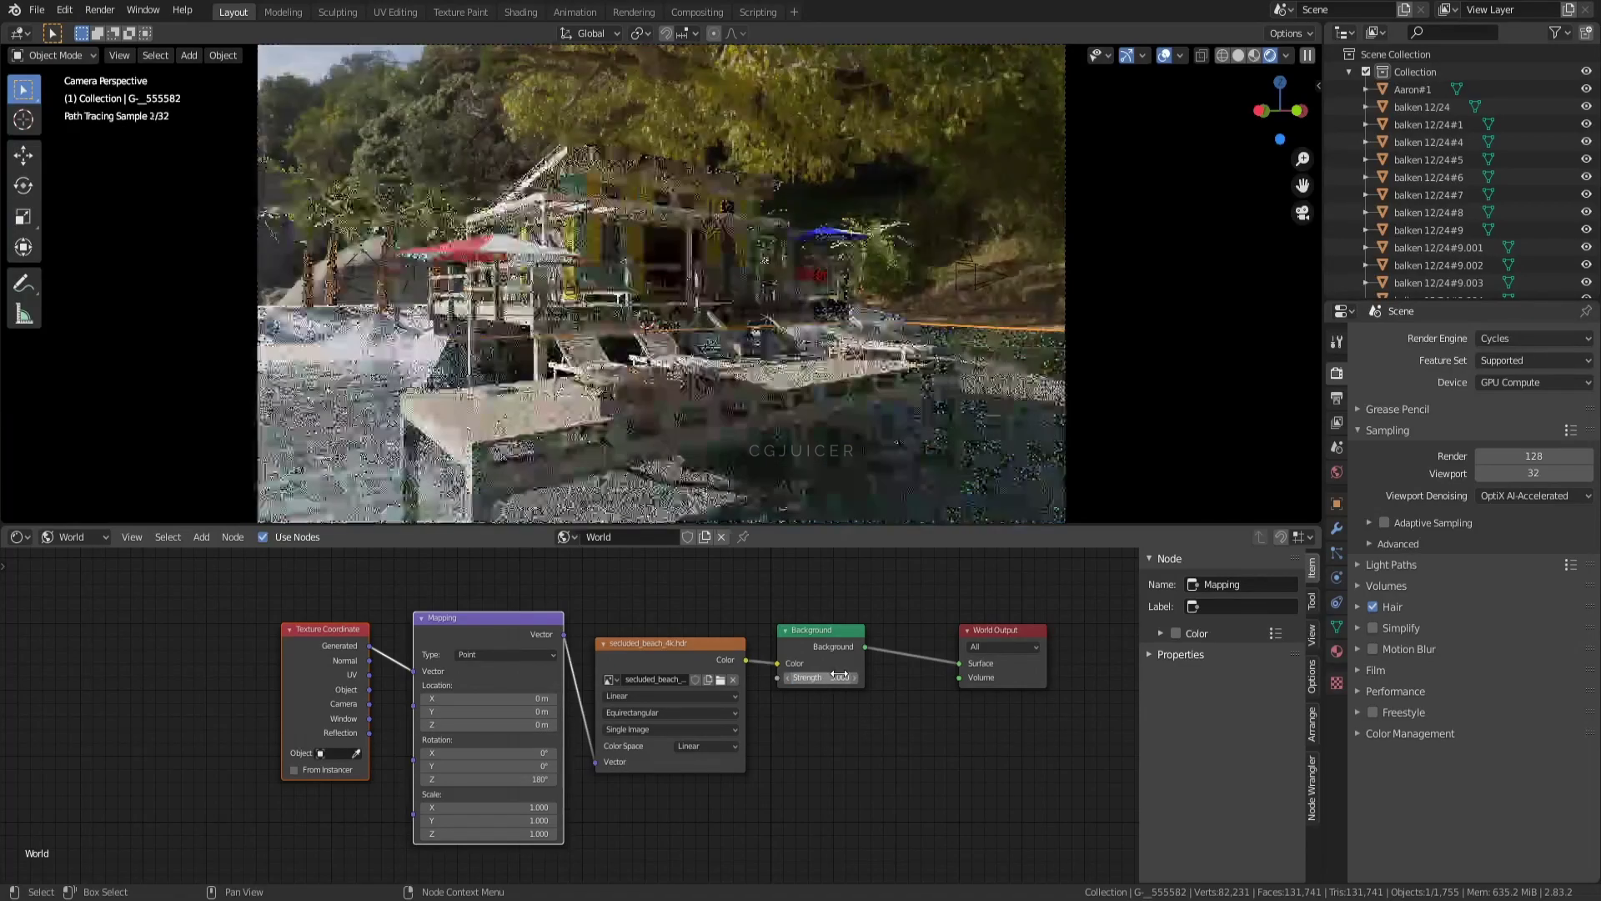
pyautogui.hotkey('shift', 'g')
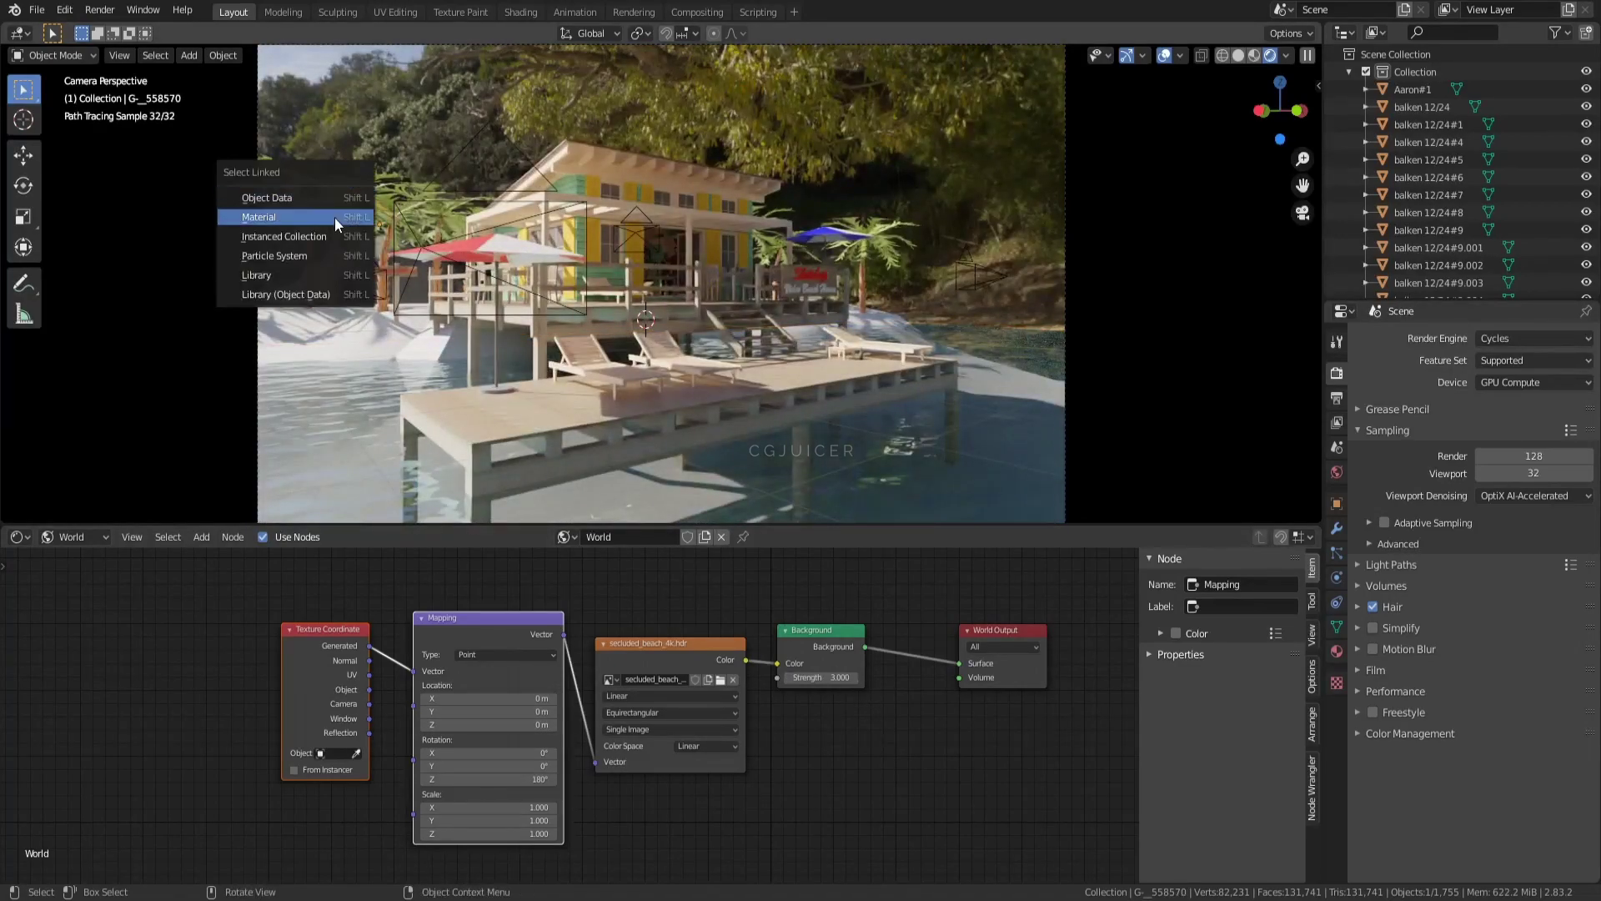
# Step: Select all palm objects by shared material and group, and delete them
pyautogui.click(334, 219)
pyautogui.press('x')
pyautogui.hotkey('shift', 'g')
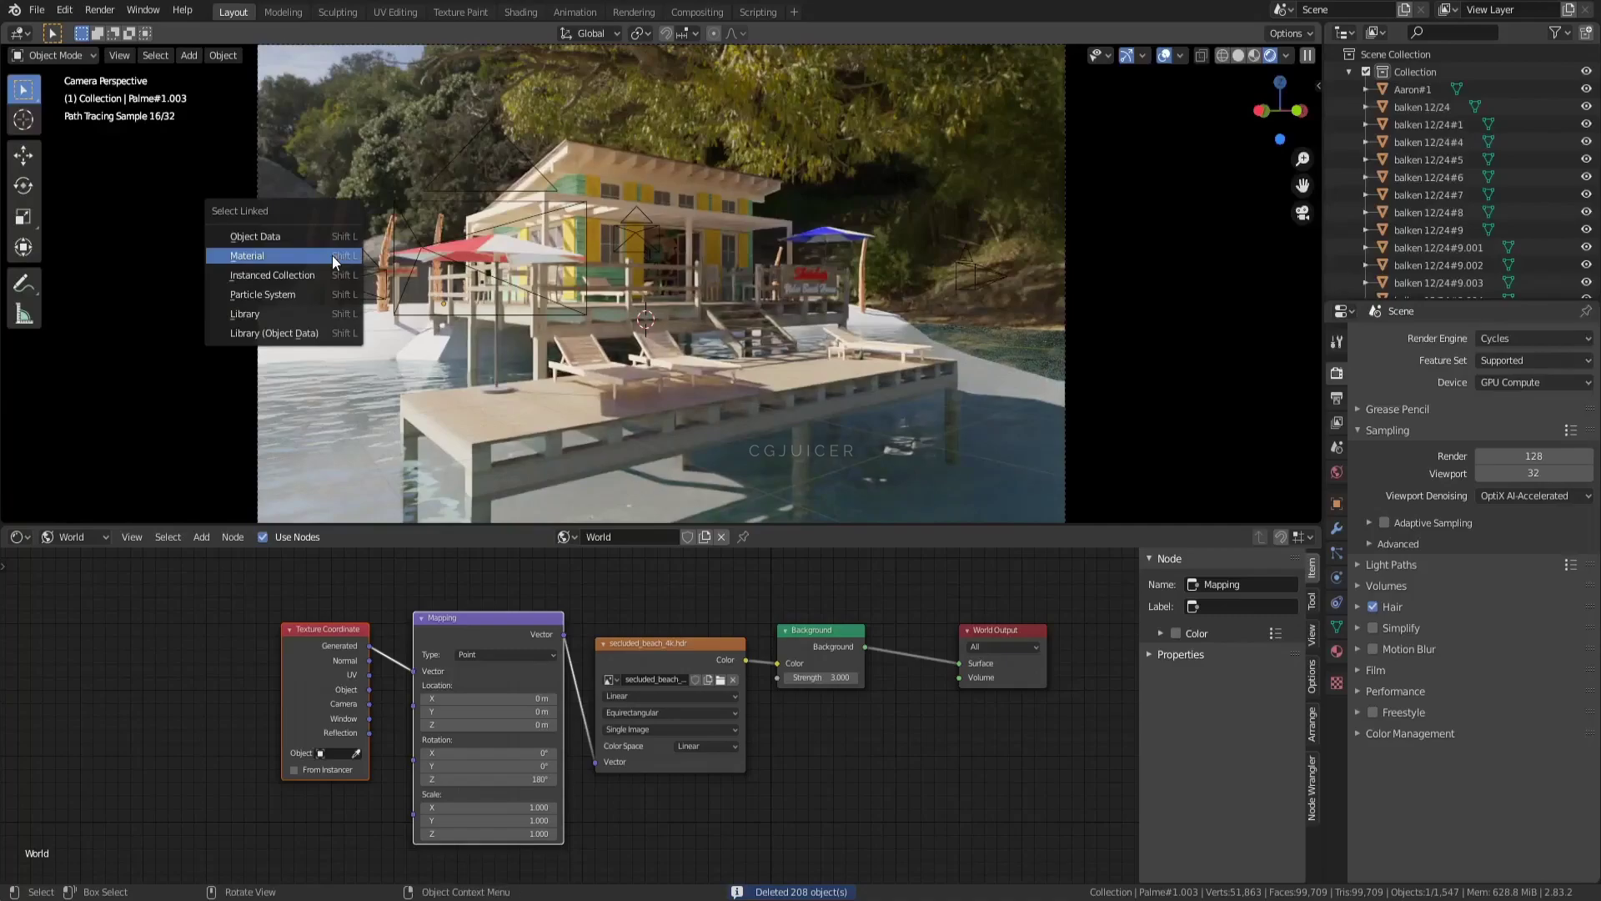
pyautogui.click(332, 256)
pyautogui.press('x')
# Step: Set the ground's base colour to a sampled muted brown with value 0.488
pyautogui.click(313, 334)
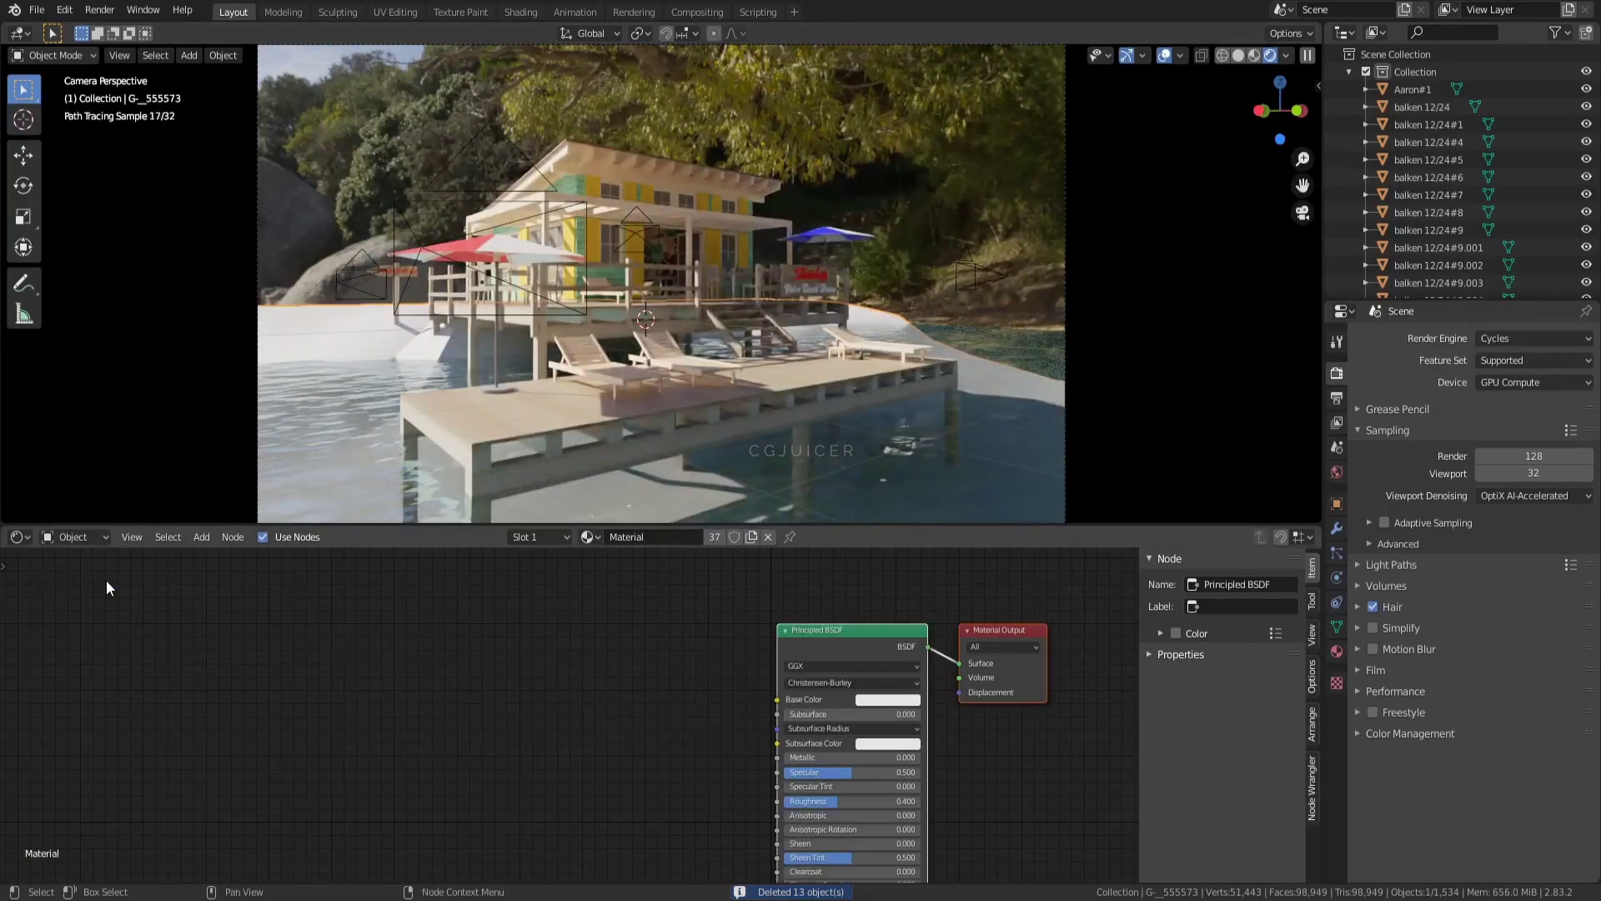
pyautogui.moveTo(635, 713); pyautogui.dragTo(415, 628, button='middle')
pyautogui.click(657, 617)
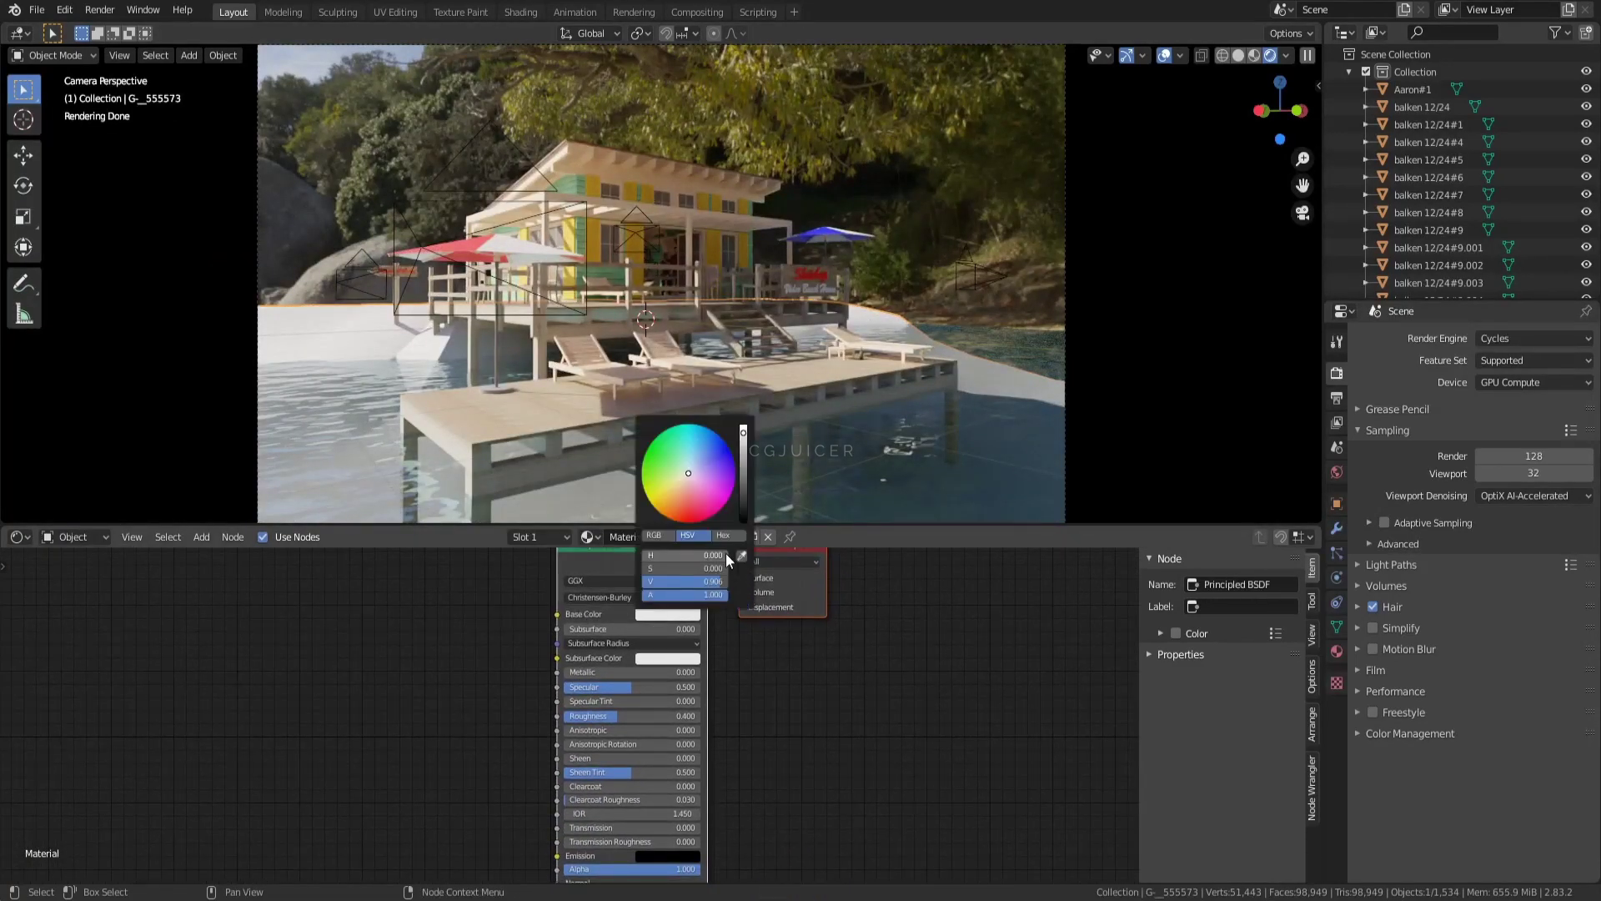
pyautogui.click(744, 561)
pyautogui.click(945, 333)
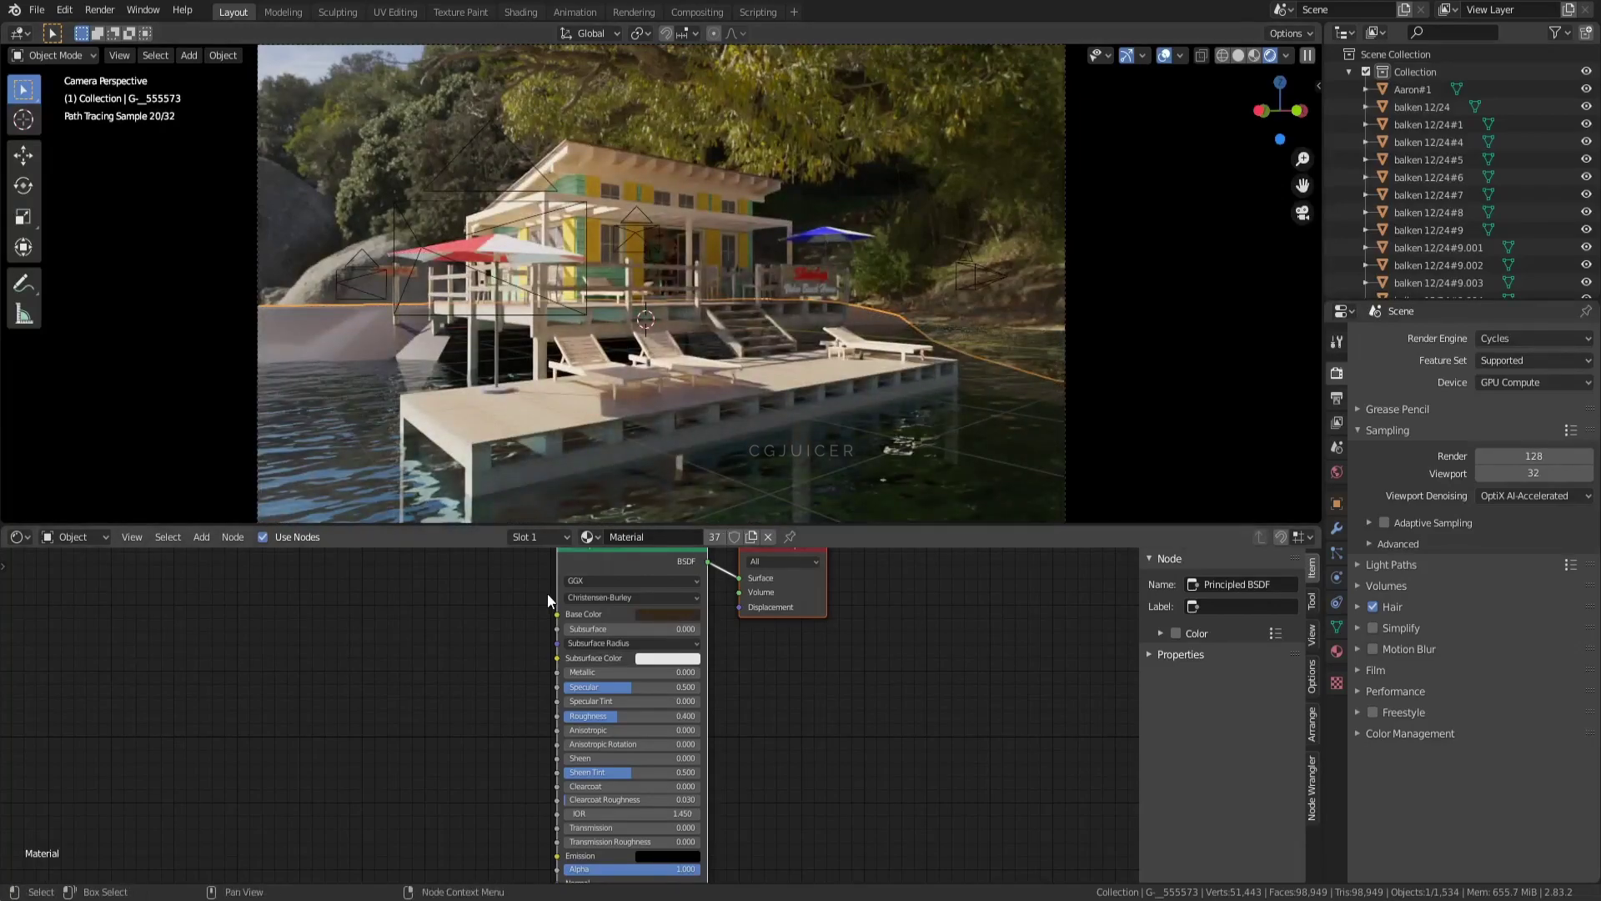
pyautogui.click(667, 614)
pyautogui.click(743, 486)
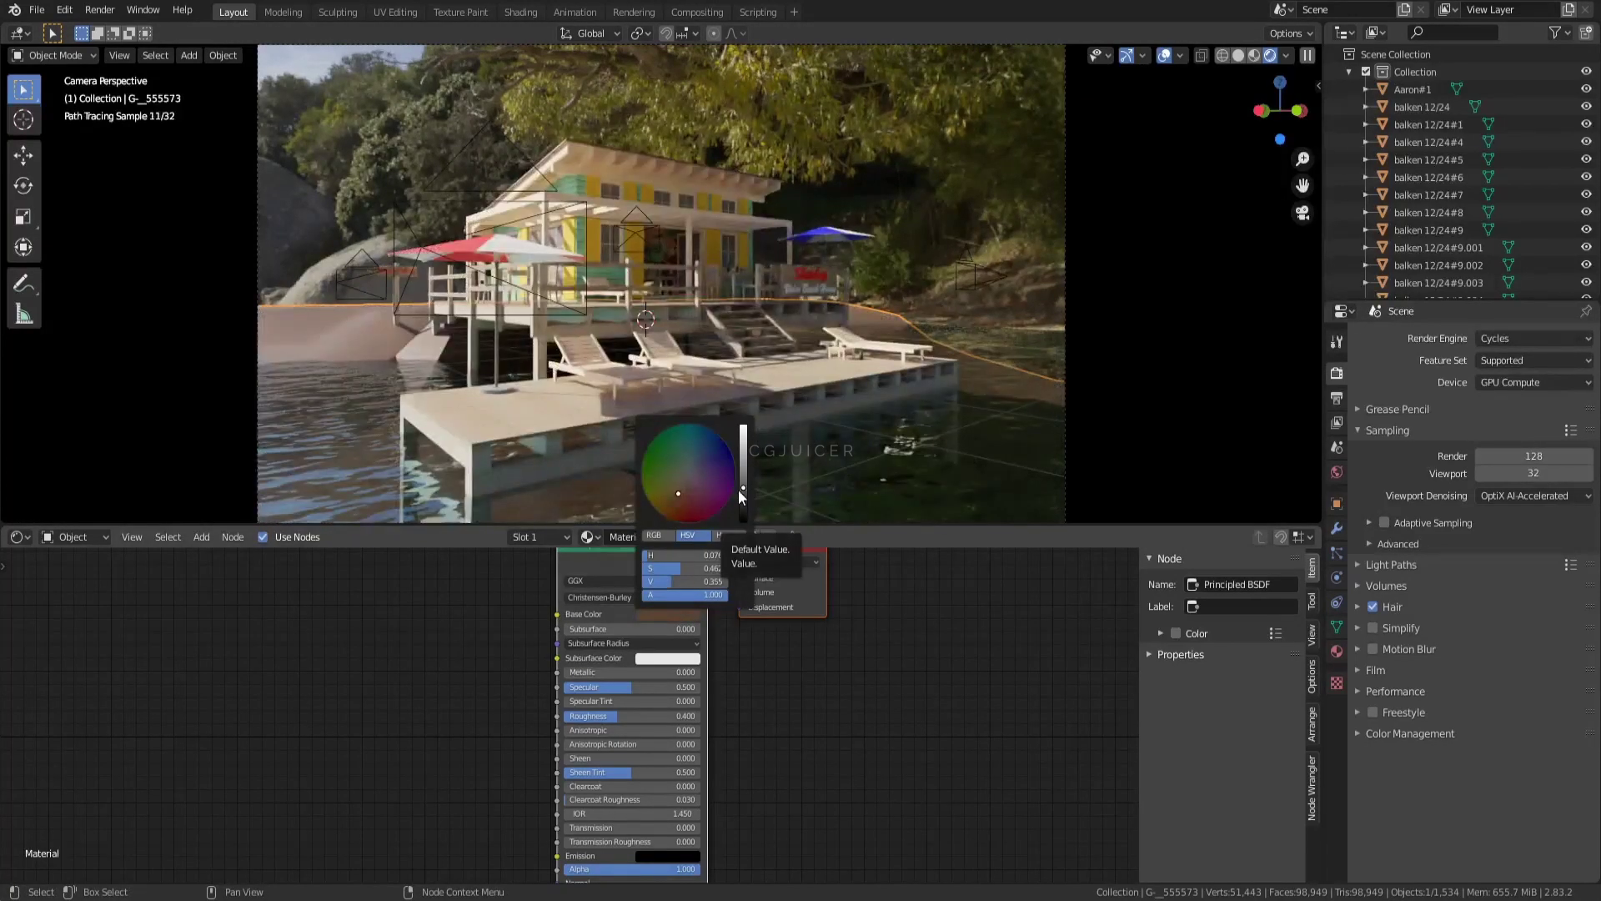
pyautogui.click(742, 474)
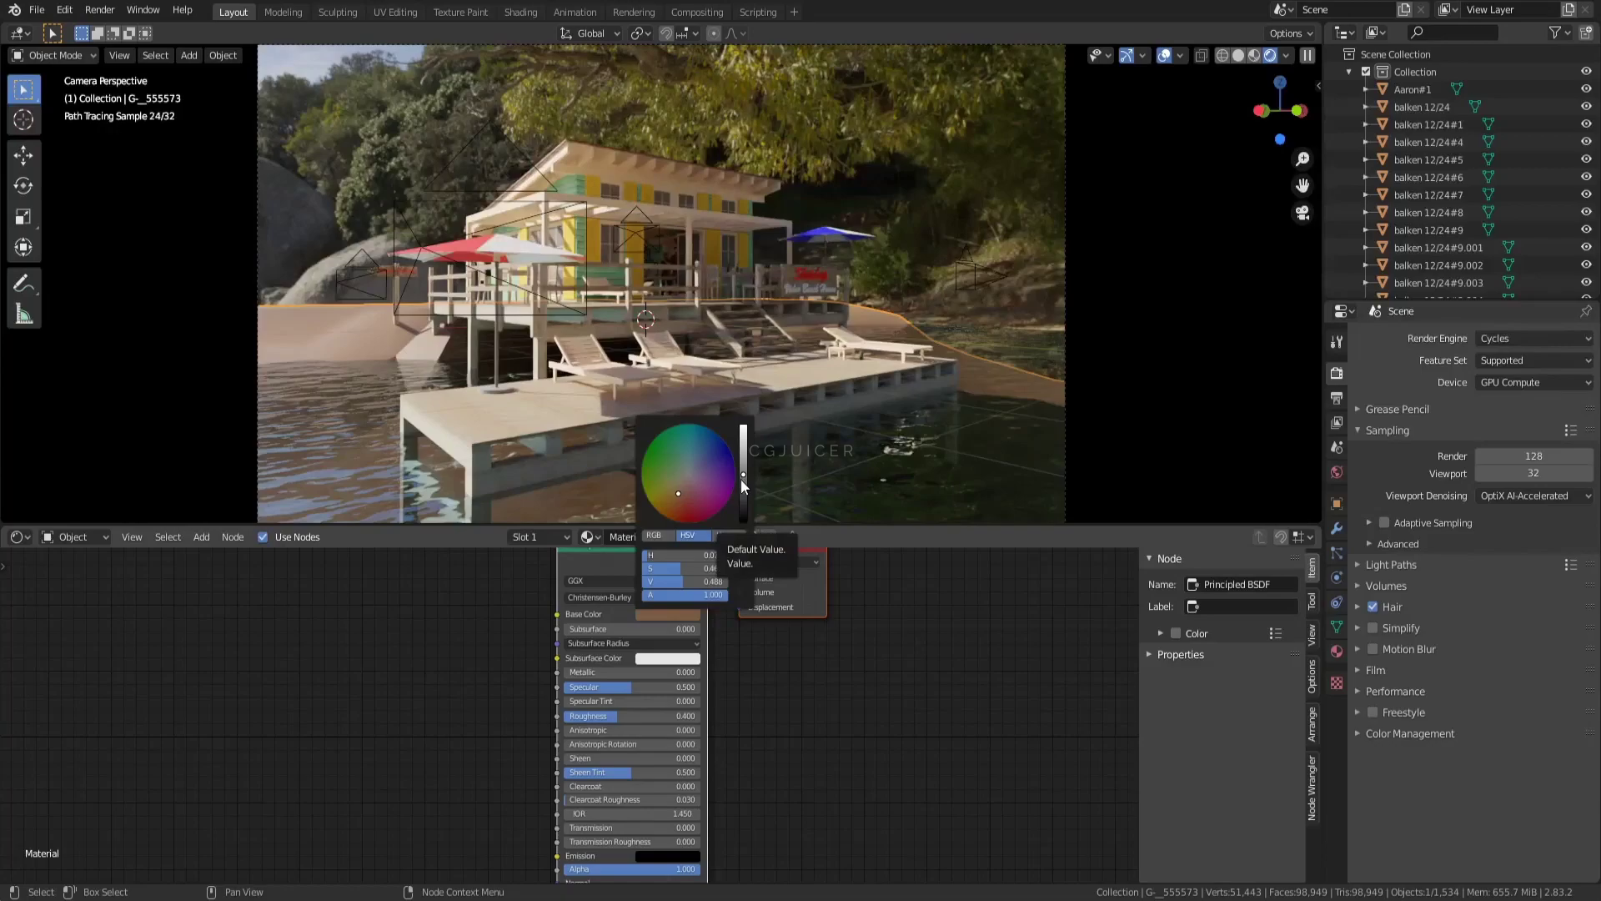
pyautogui.click(687, 484)
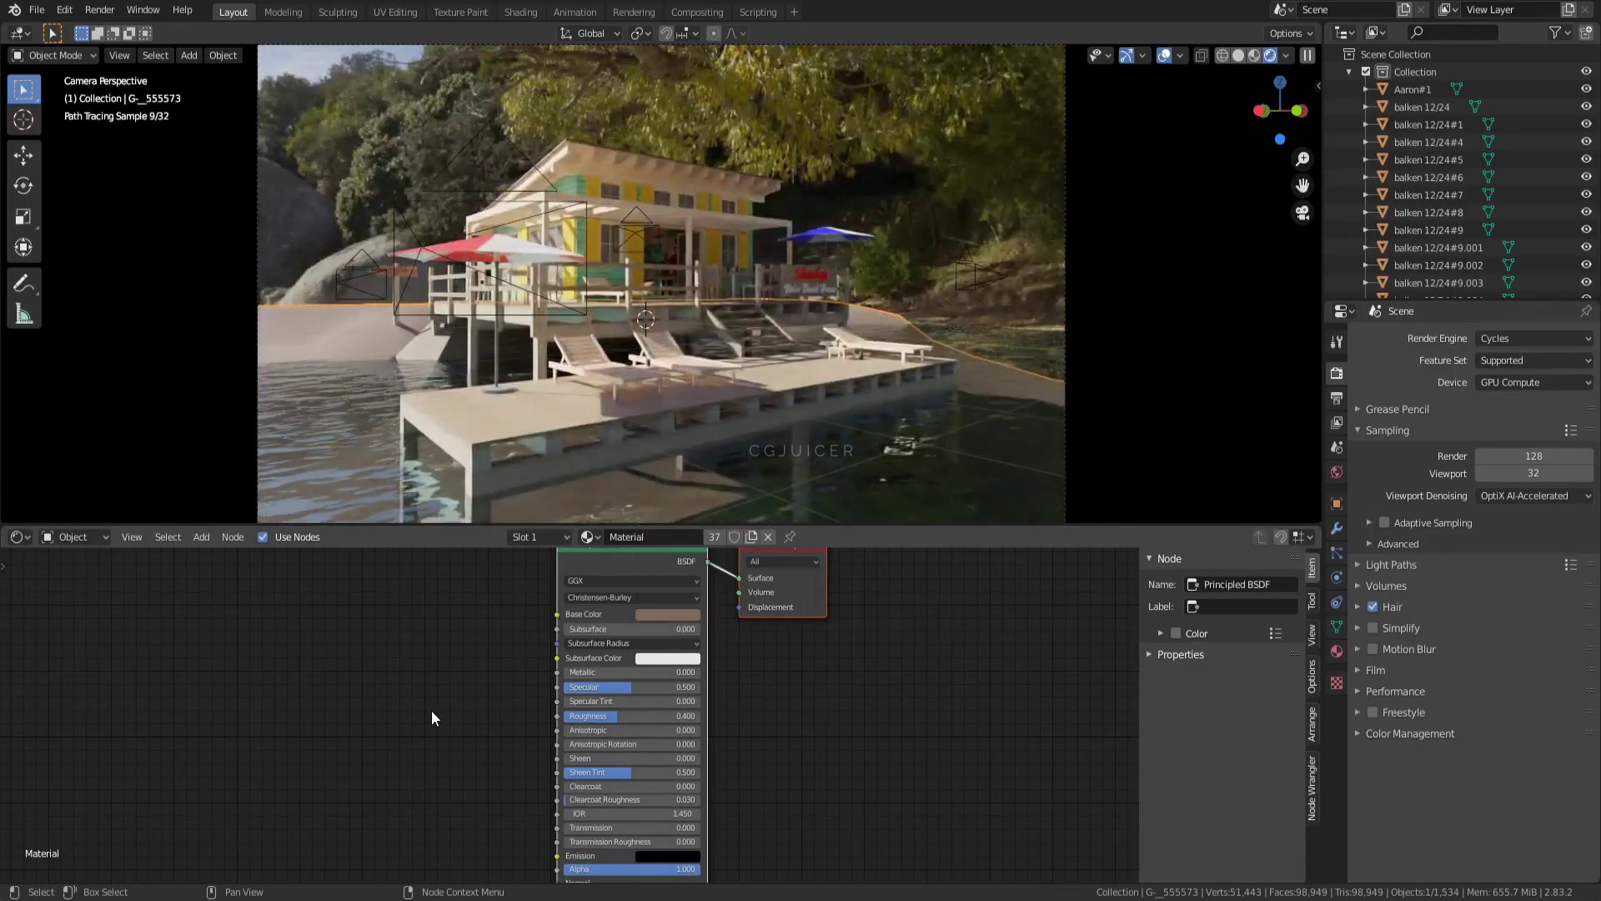
pyautogui.hotkey('shift', 'a')
pyautogui.click(373, 657)
pyautogui.write('musgra')
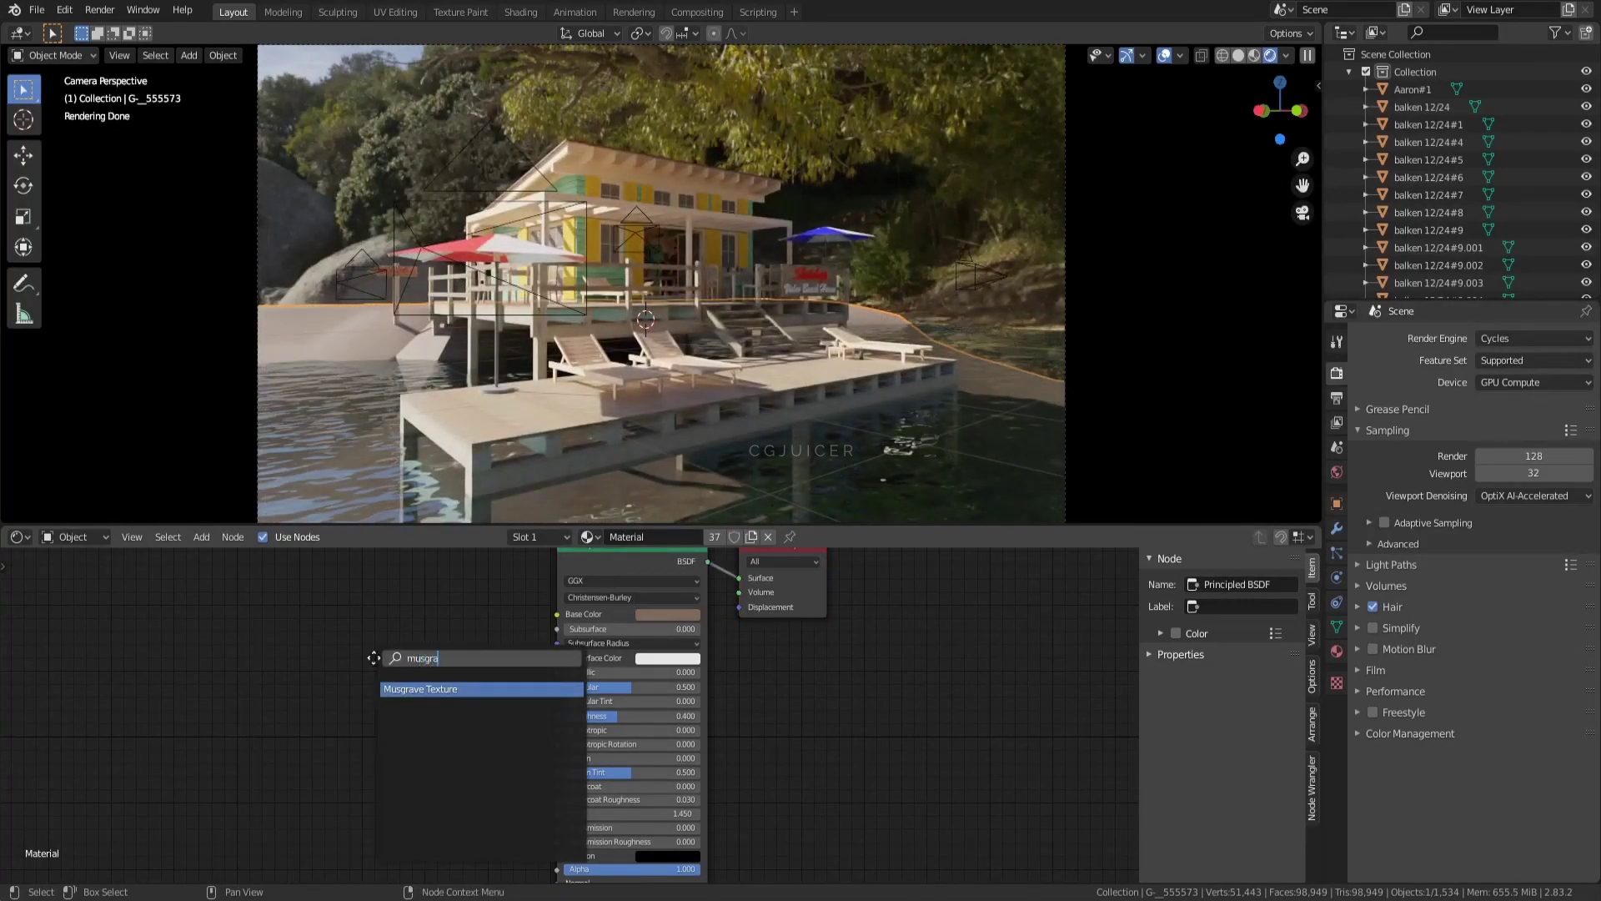
# Step: Add a Musgrave Texture and a ColorRamp, linking Musgrave Fac into ColorRamp Fac
pyautogui.press('Return')
pyautogui.click(377, 605)
pyautogui.hotkey('shift', 'a')
pyautogui.click(459, 635)
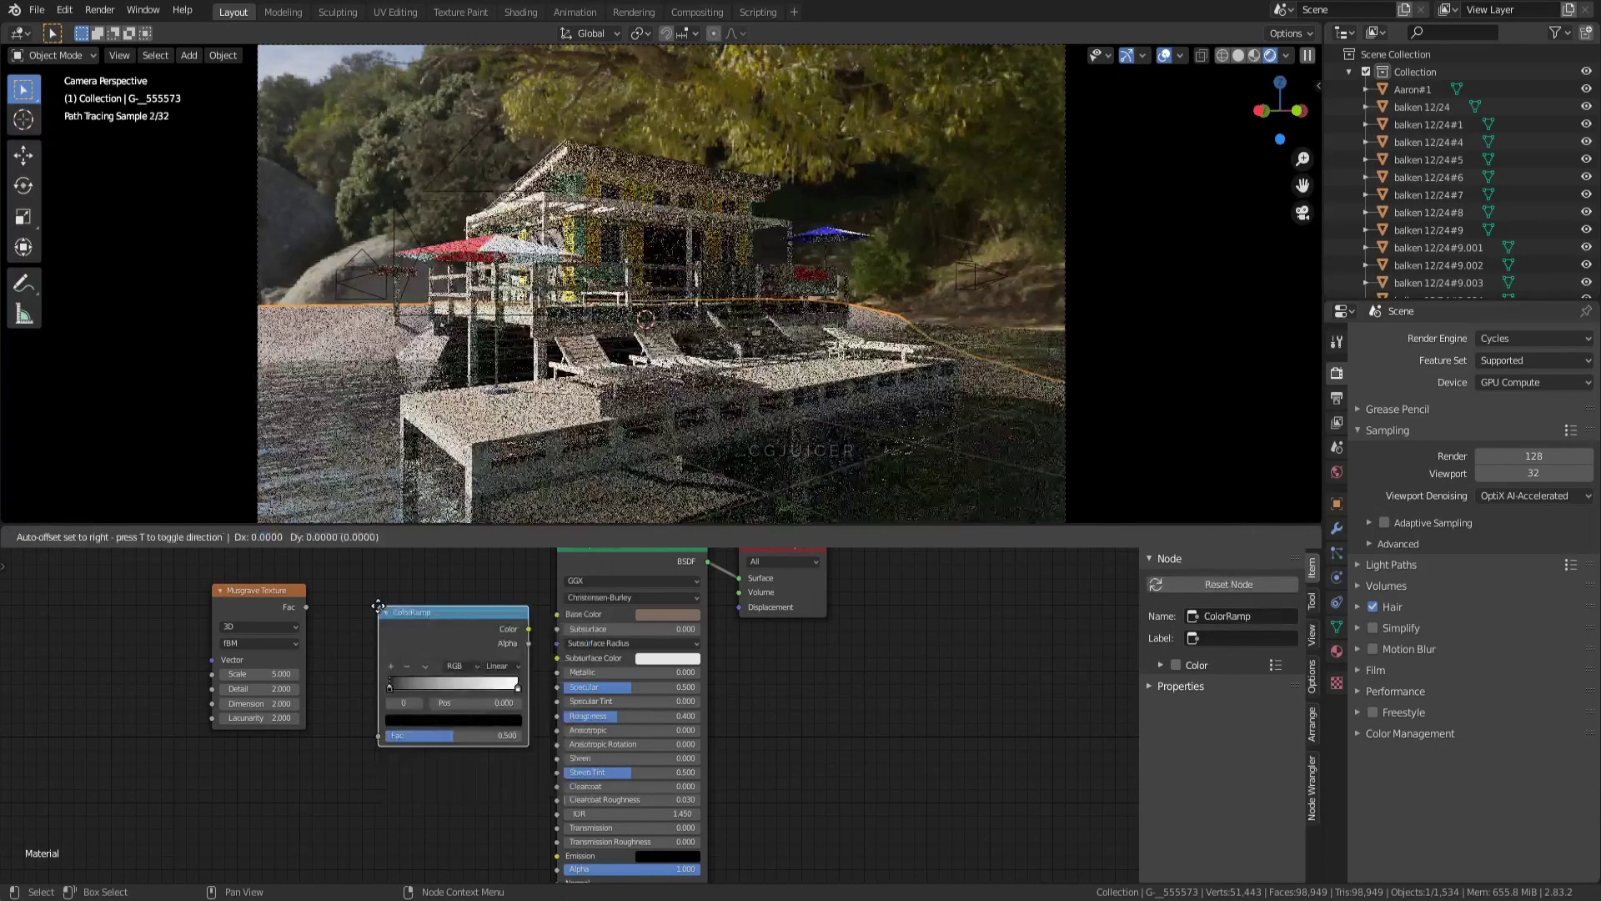
pyautogui.click(307, 593)
pyautogui.moveTo(306, 607); pyautogui.dragTo(317, 717)
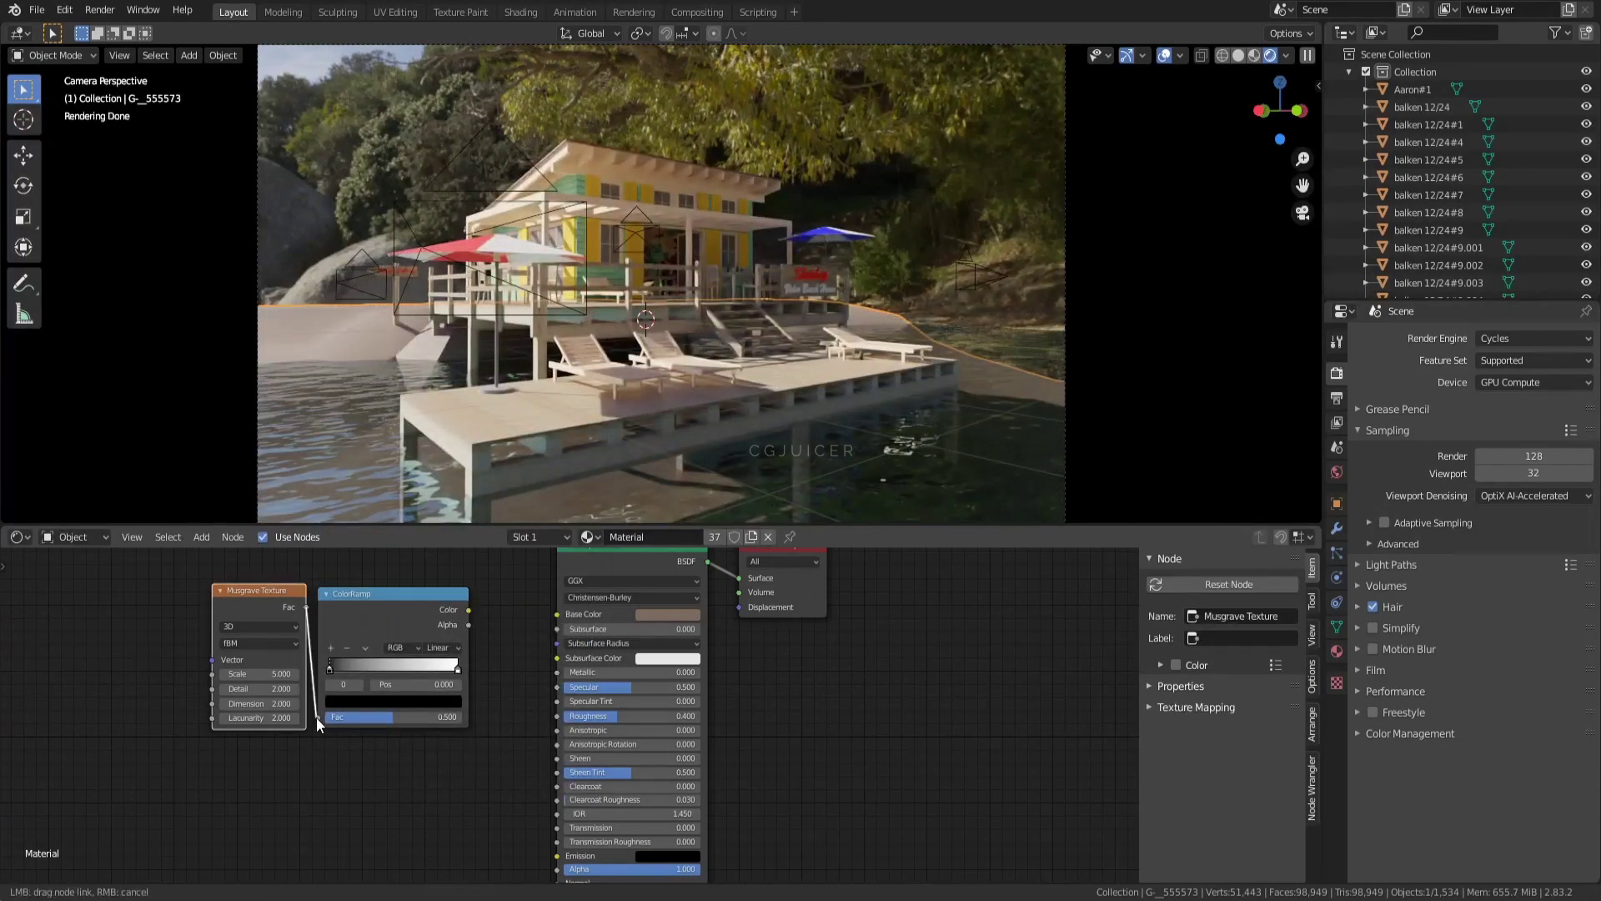
pyautogui.moveTo(269, 605); pyautogui.dragTo(188, 602)
pyautogui.moveTo(376, 608); pyautogui.dragTo(334, 606)
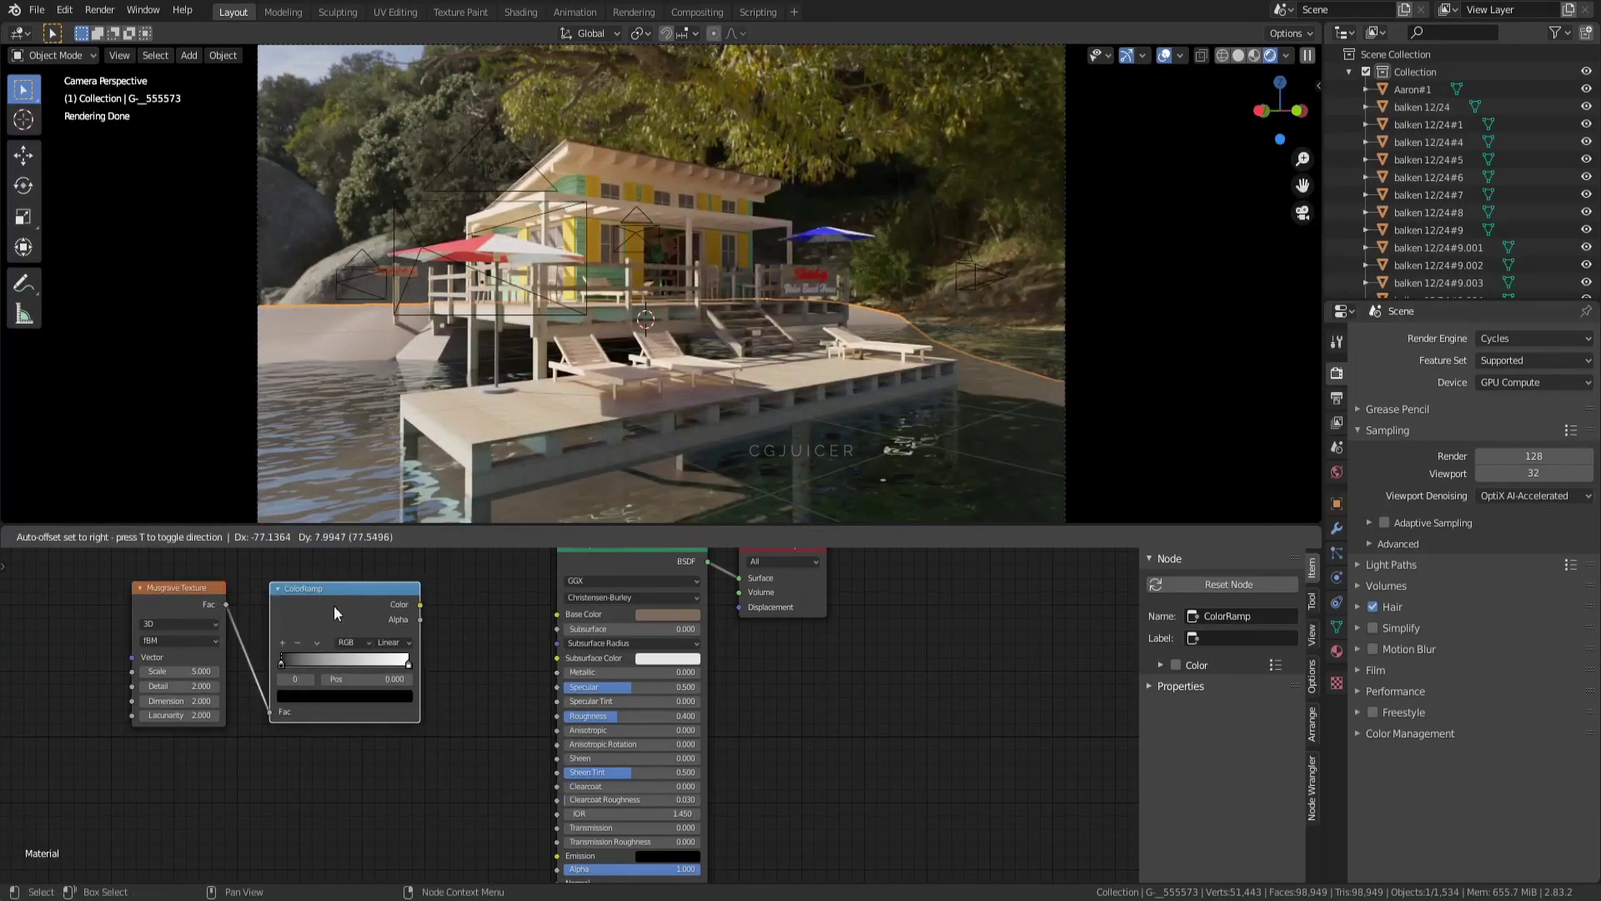
# Step: Add a Bump node and link its Normal into the Principled BSDF Normal
pyautogui.hotkey('shift', 'a')
pyautogui.press('Return')
pyautogui.click(367, 754)
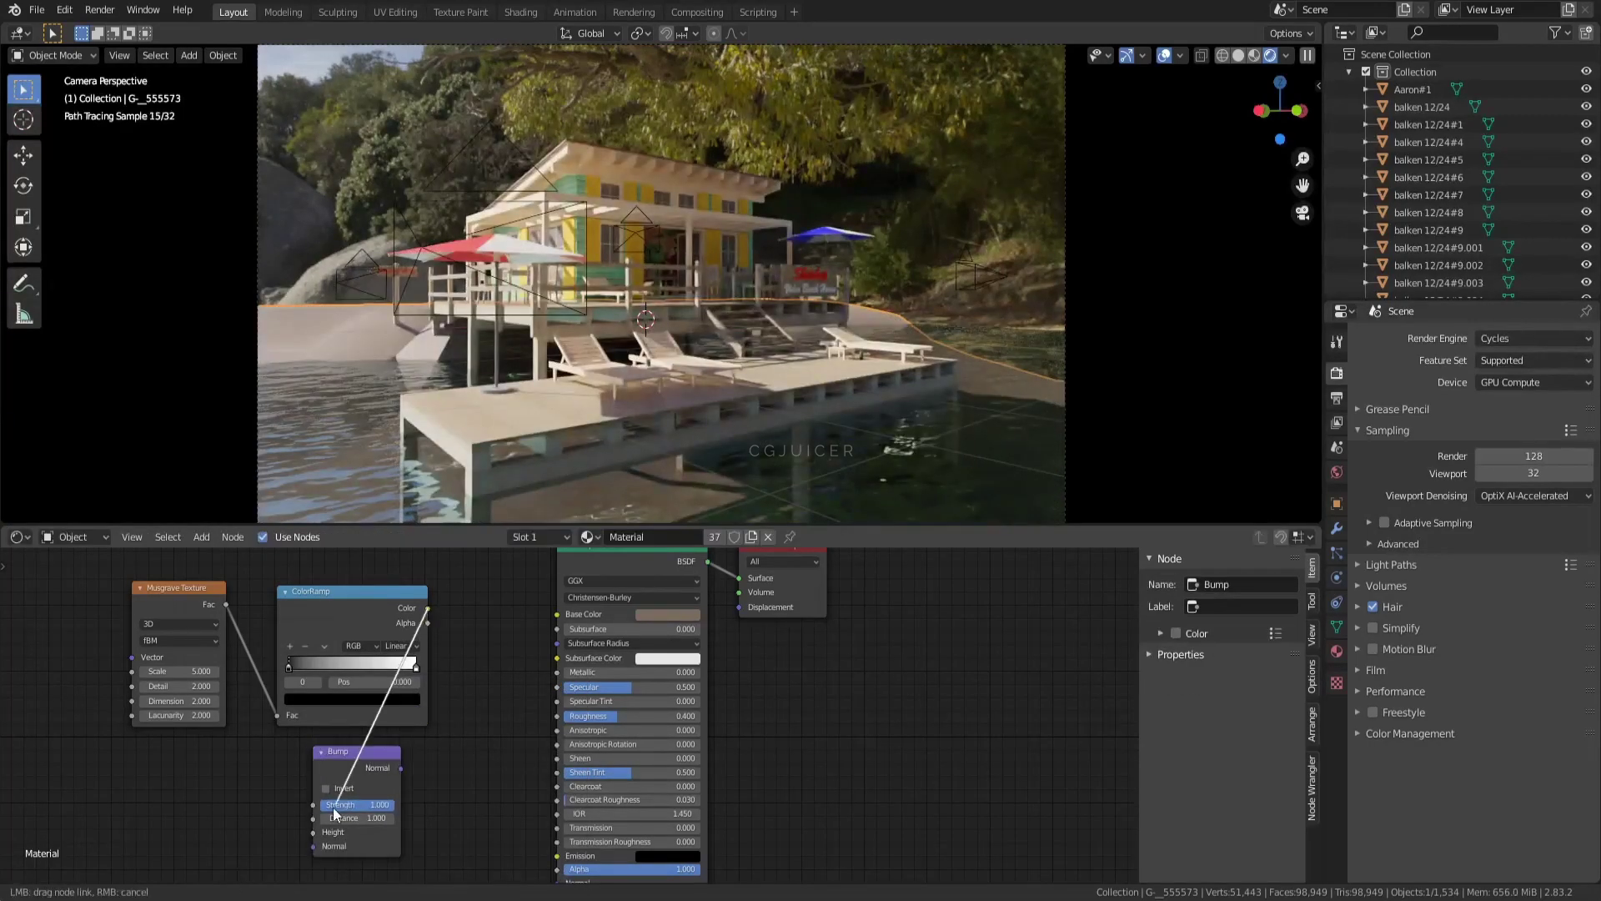
pyautogui.moveTo(401, 766); pyautogui.dragTo(552, 830)
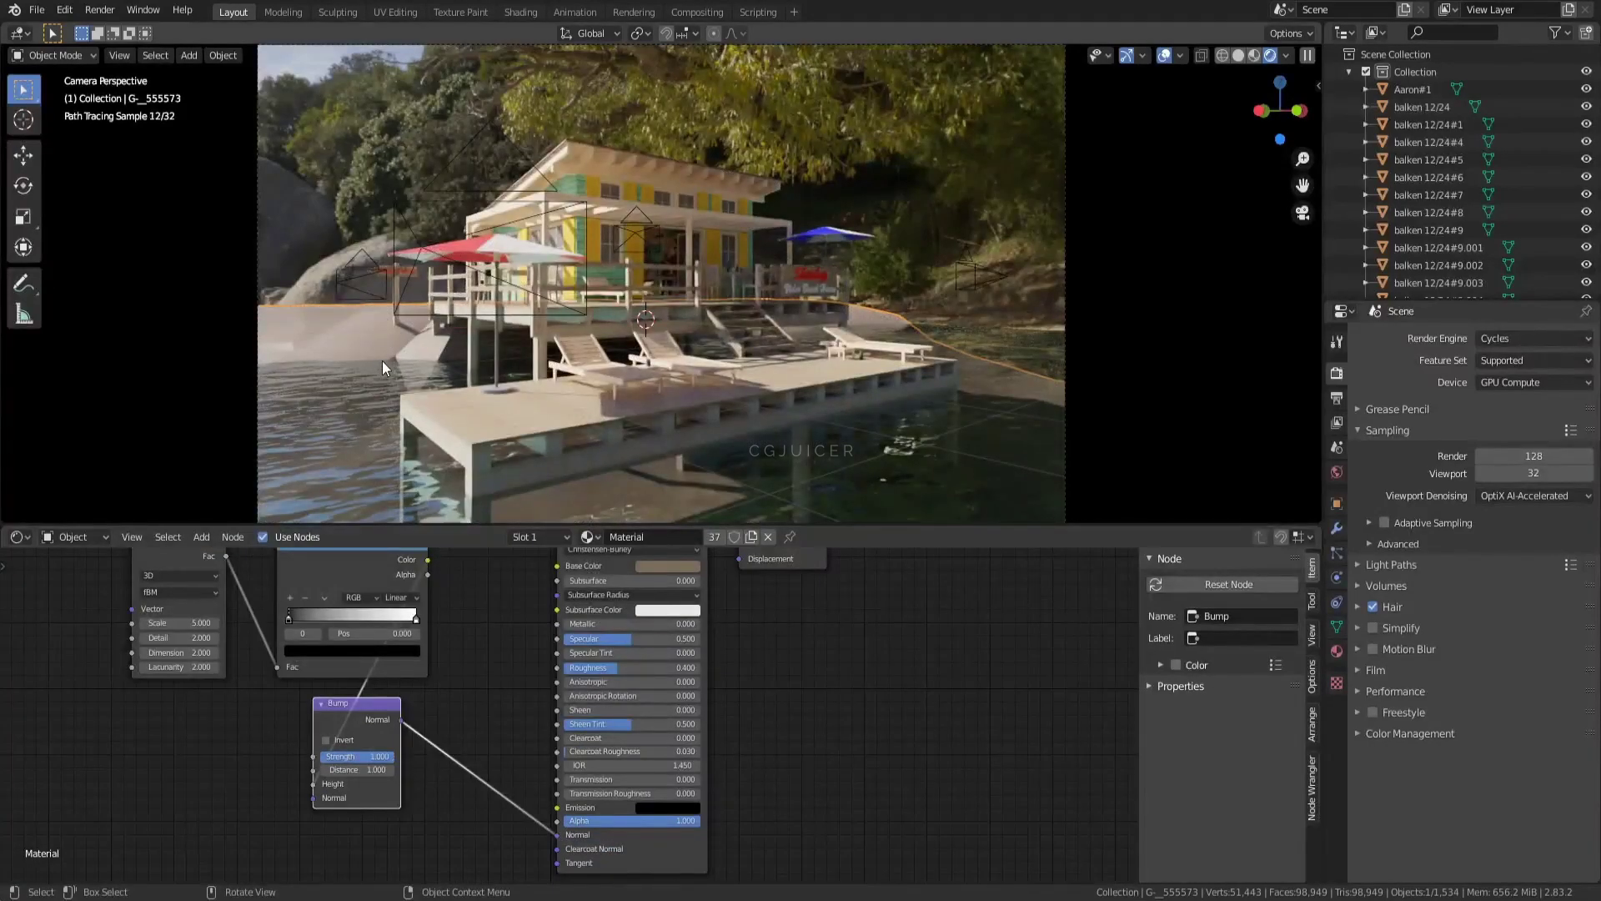
pyautogui.moveTo(381, 360); pyautogui.dragTo(1084, 167, button='middle')
# Step: Set the Musgrave scale to 800 and tighten the ColorRamp stops for grainier sand
pyautogui.click(1254, 55)
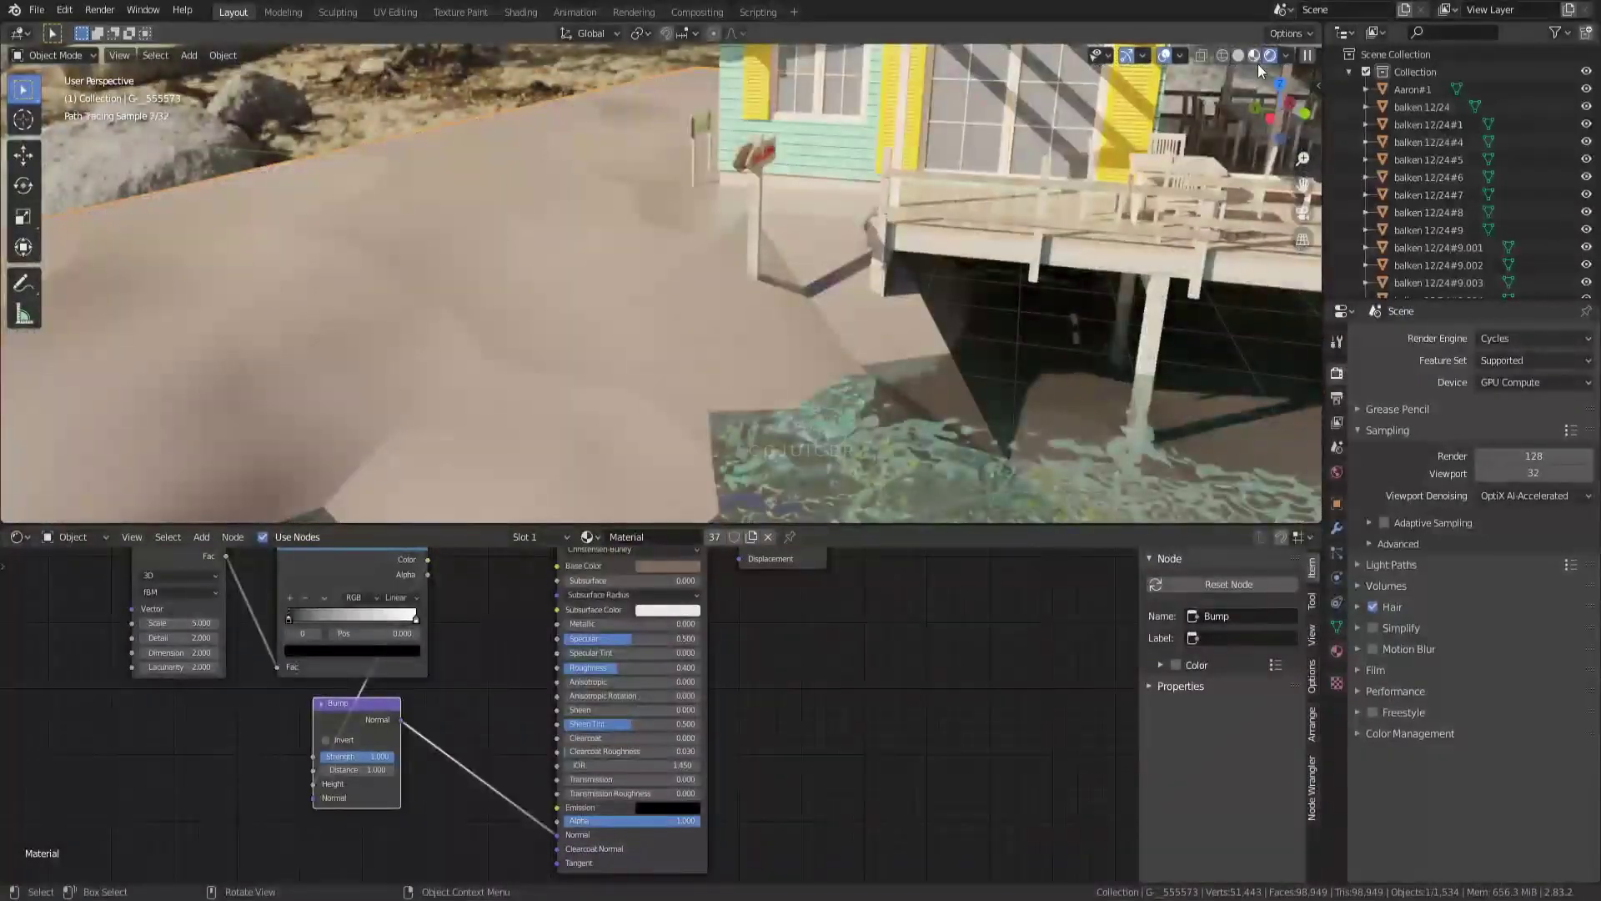
pyautogui.moveTo(739, 328)
pyautogui.mouseDown(button='middle')
pyautogui.moveTo(702, 387)
pyautogui.moveTo(498, 443)
pyautogui.moveTo(460, 584)
pyautogui.mouseUp(button='middle')
pyautogui.moveTo(354, 555); pyautogui.dragTo(402, 675, button='middle')
pyautogui.keyDown('ctrl'); pyautogui.keyDown('shift'); pyautogui.click(402, 675); pyautogui.keyUp('shift'); pyautogui.keyUp('ctrl')
pyautogui.doubleClick(250, 743)
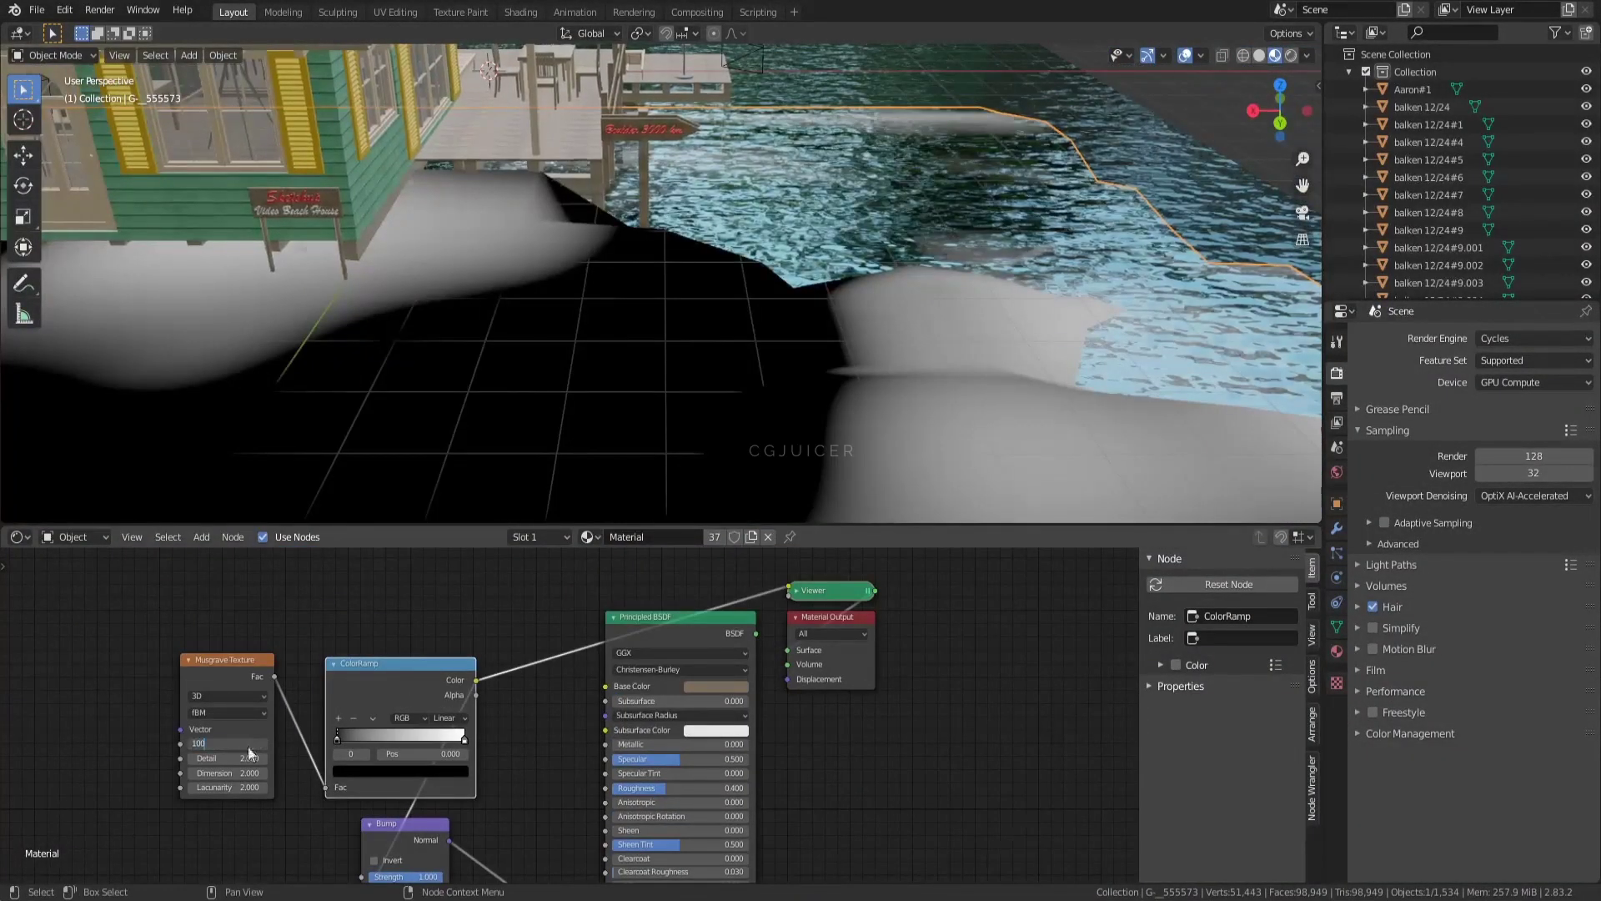
pyautogui.write('.0')
pyautogui.press('Return')
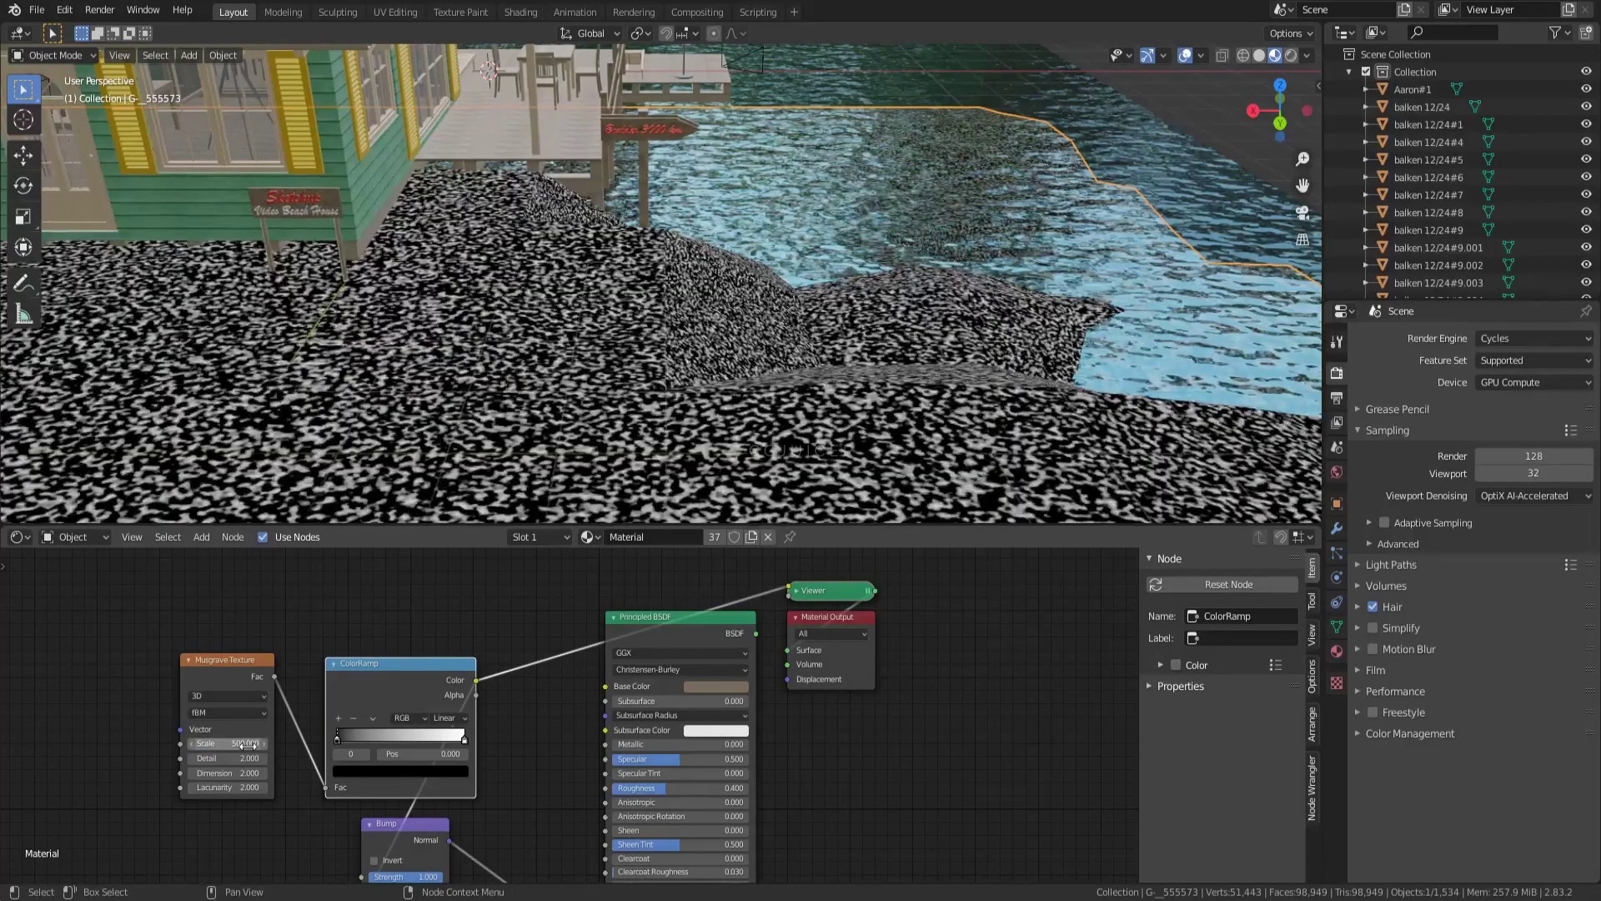
pyautogui.moveTo(458, 733); pyautogui.dragTo(427, 737)
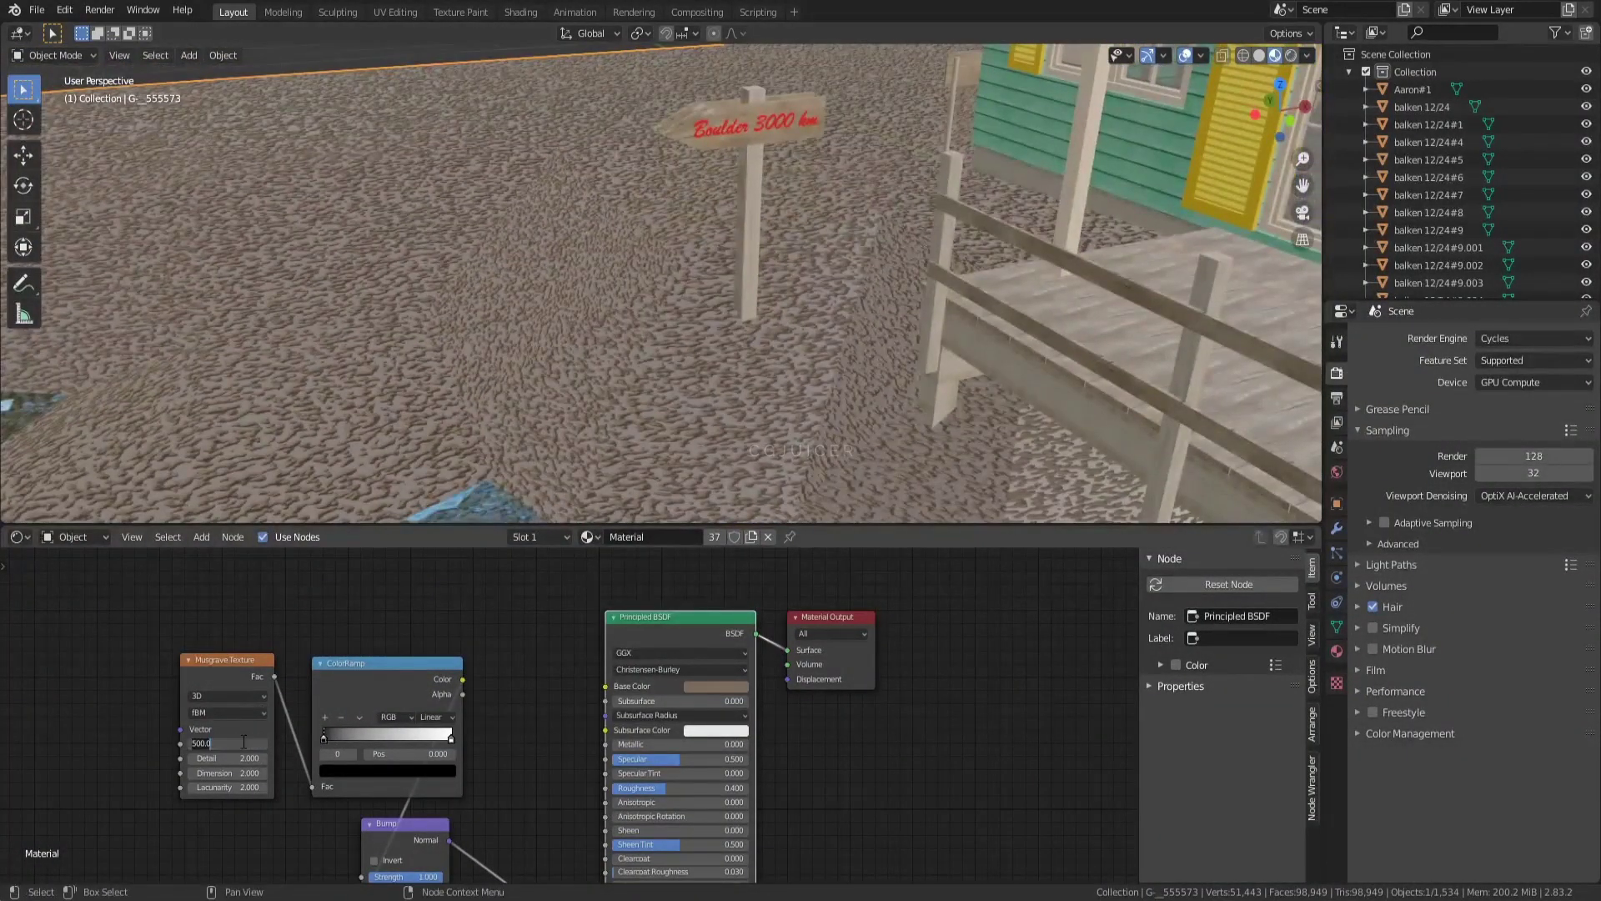
pyautogui.press('Return')
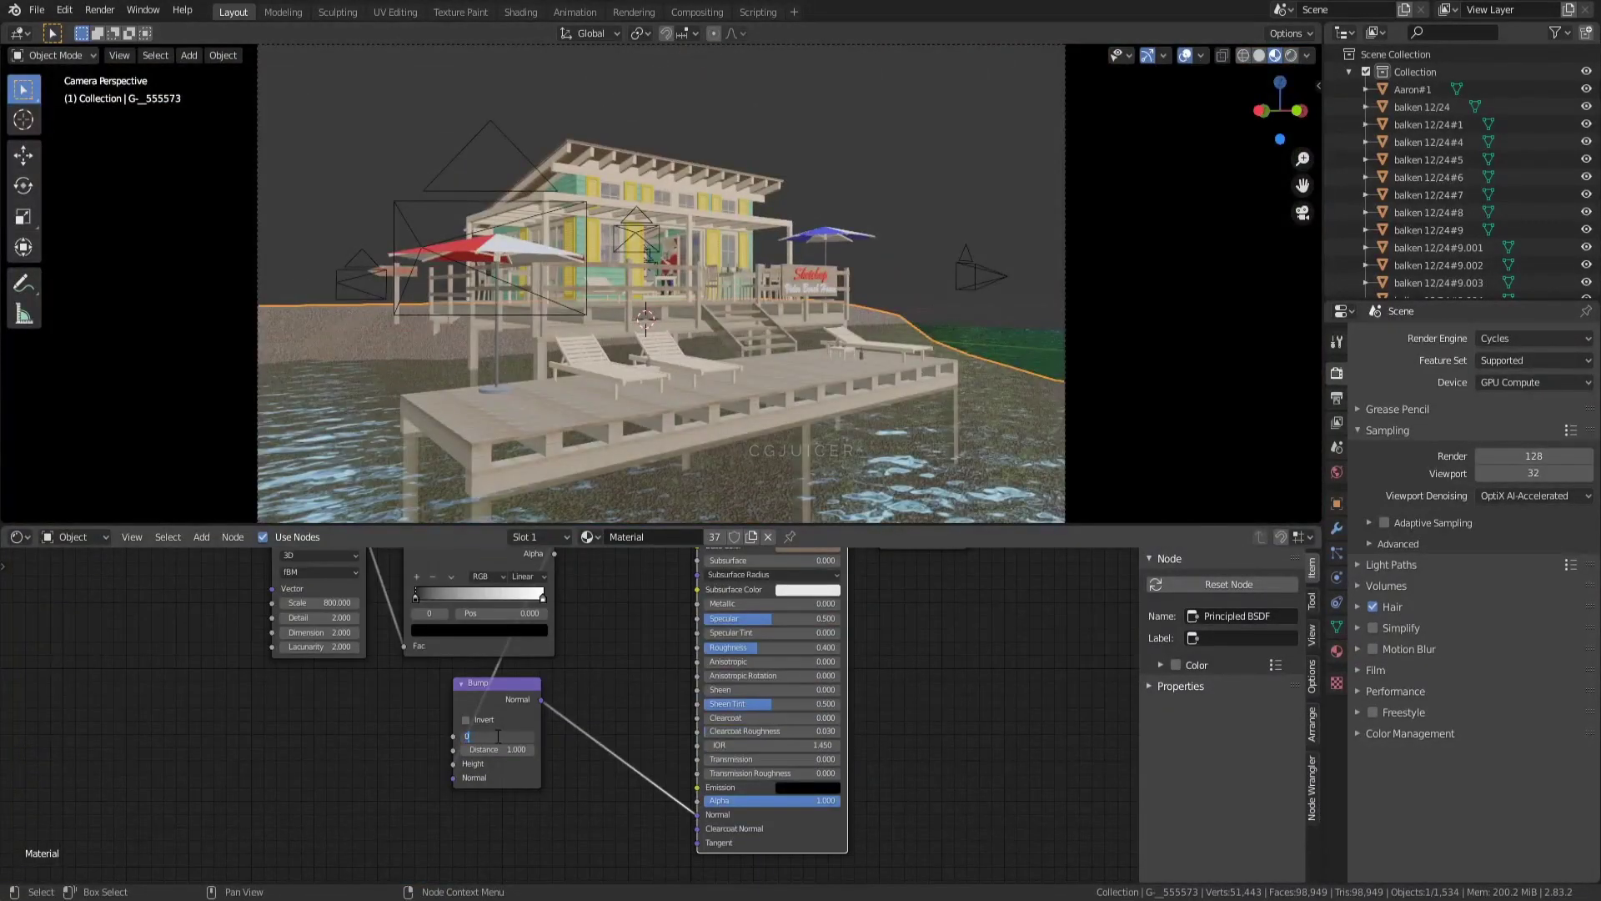
# Step: Add a Subdivision Surface modifier to the ground object
pyautogui.press('Escape')
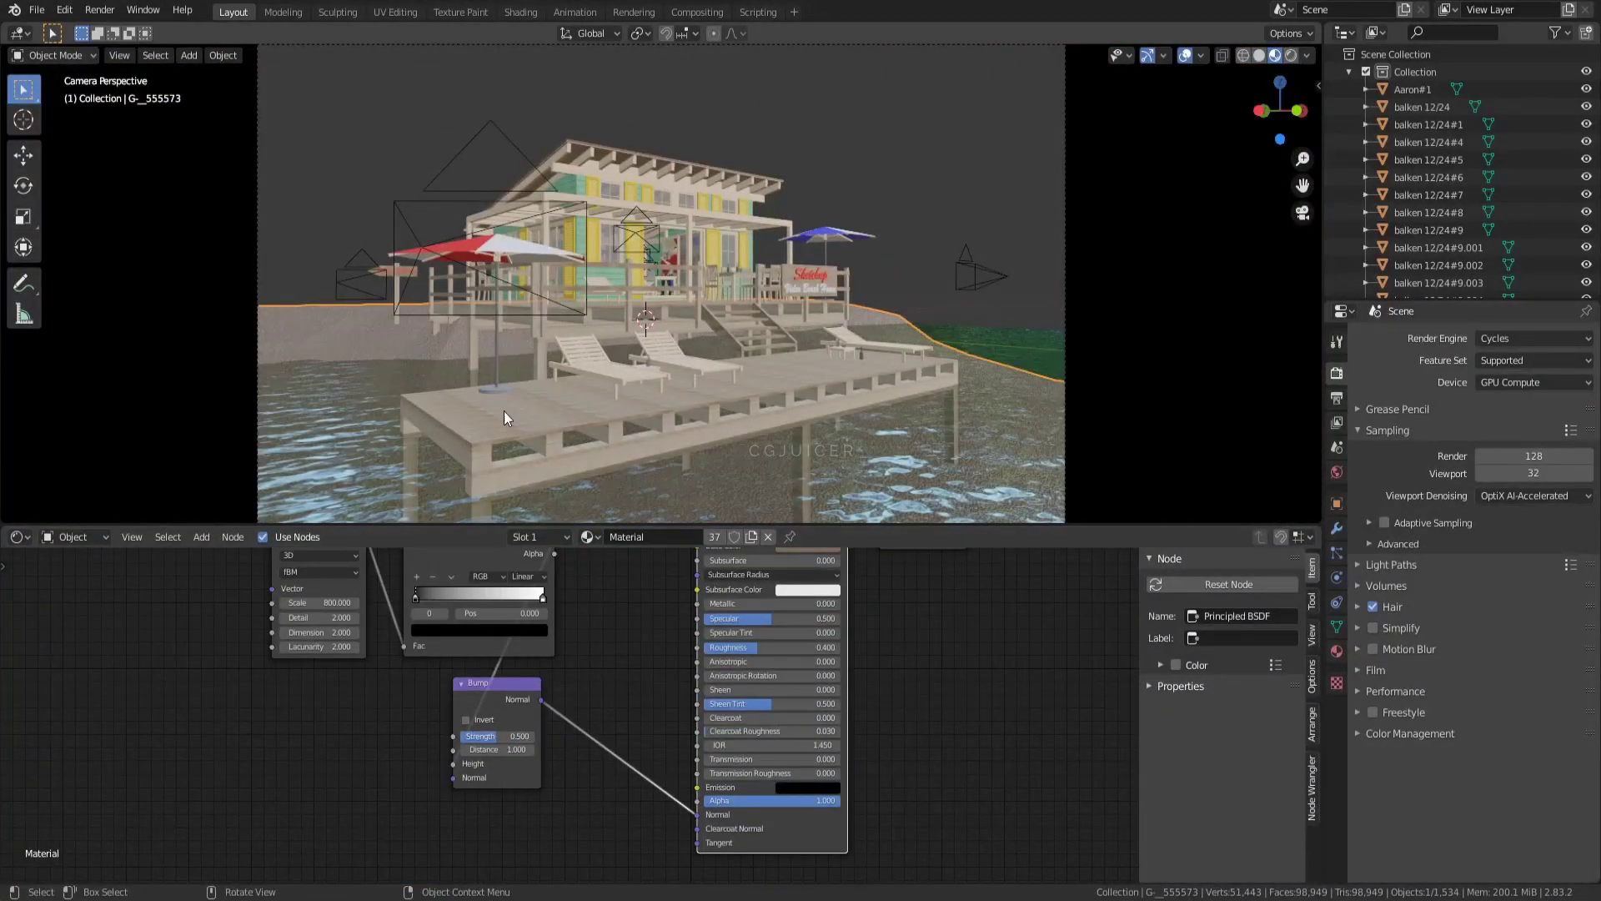
pyautogui.scroll(2, 504, 410)
pyautogui.click(1337, 528)
pyautogui.click(1445, 339)
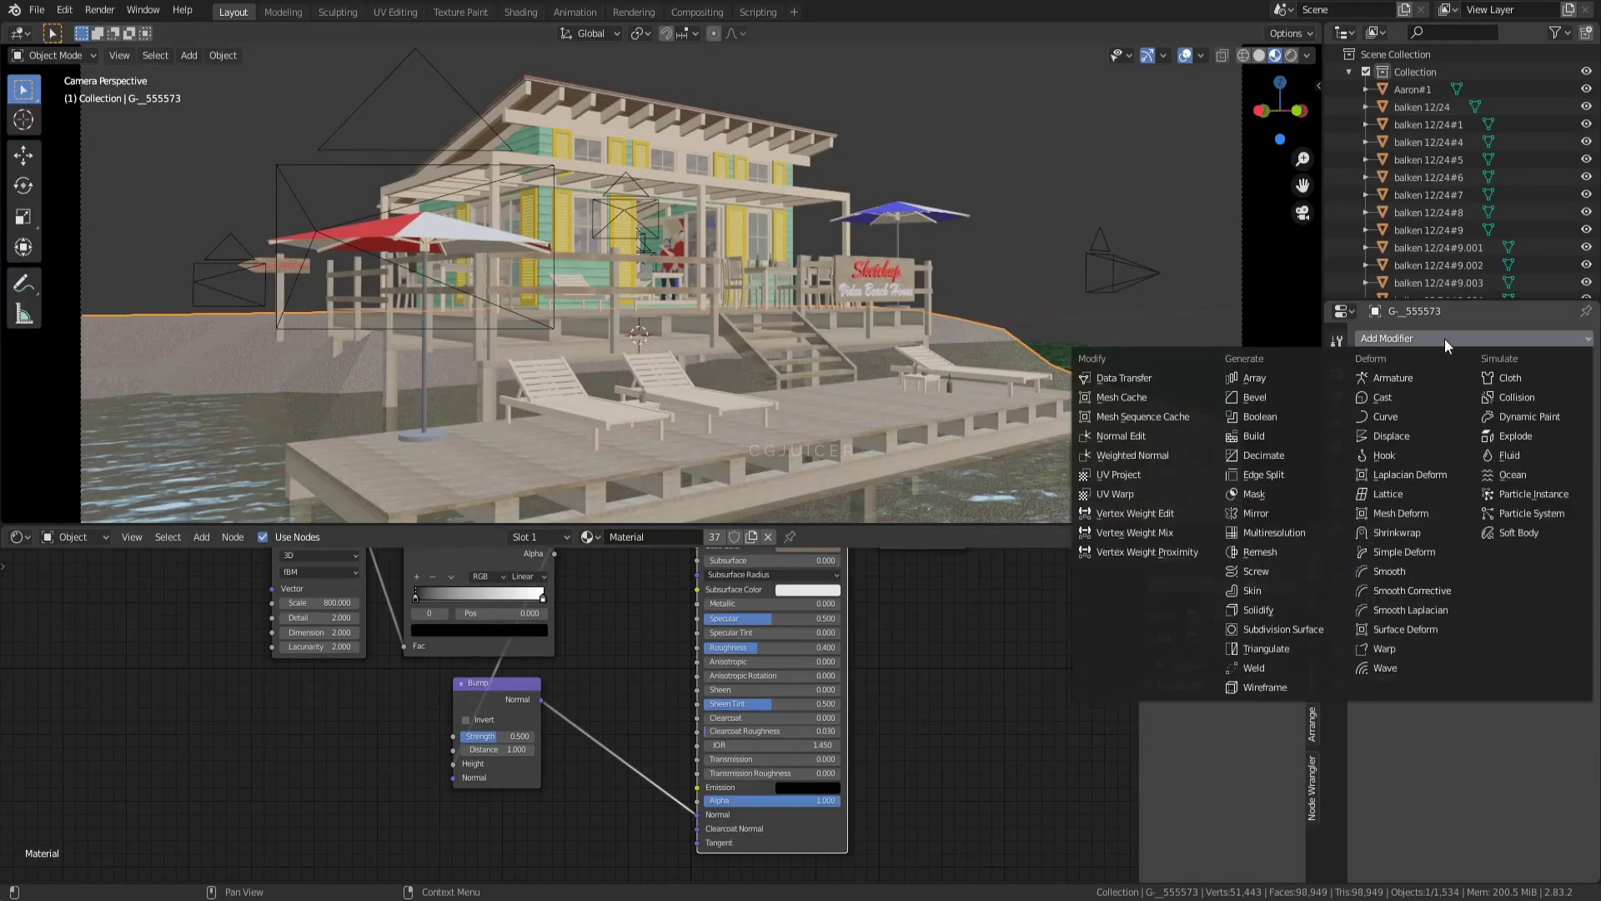
pyautogui.click(1299, 627)
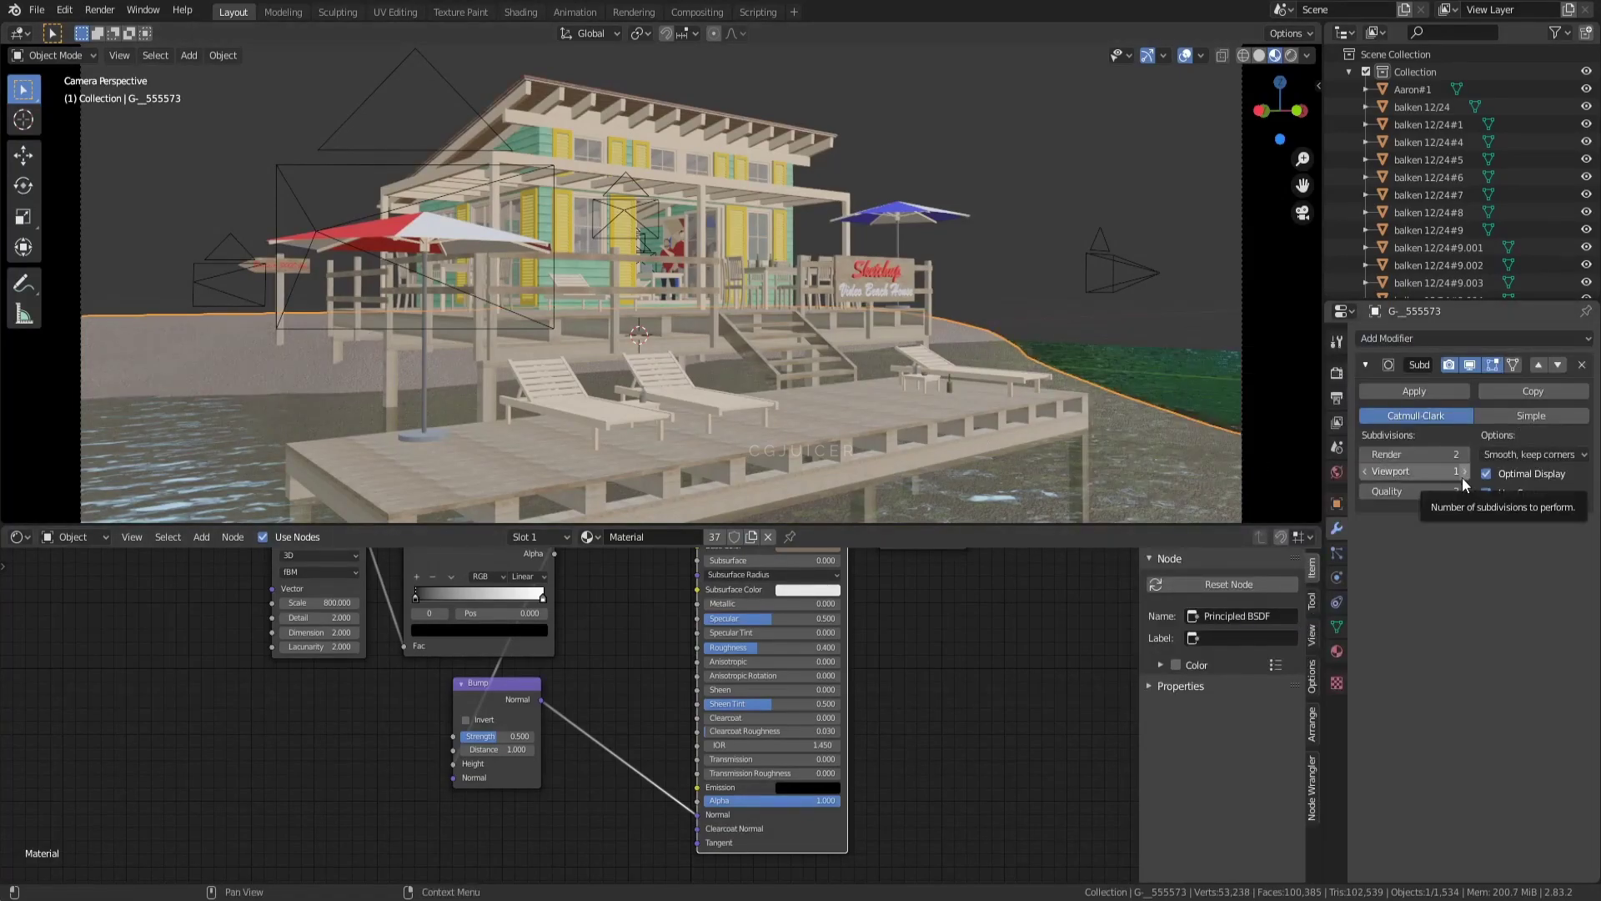
pyautogui.scroll(-1, 334, 323)
pyautogui.scroll(-1, 333, 323)
# Step: Draw a render border over the left shore and run an F12 test render
pyautogui.hotkey('ctrl', 'b')
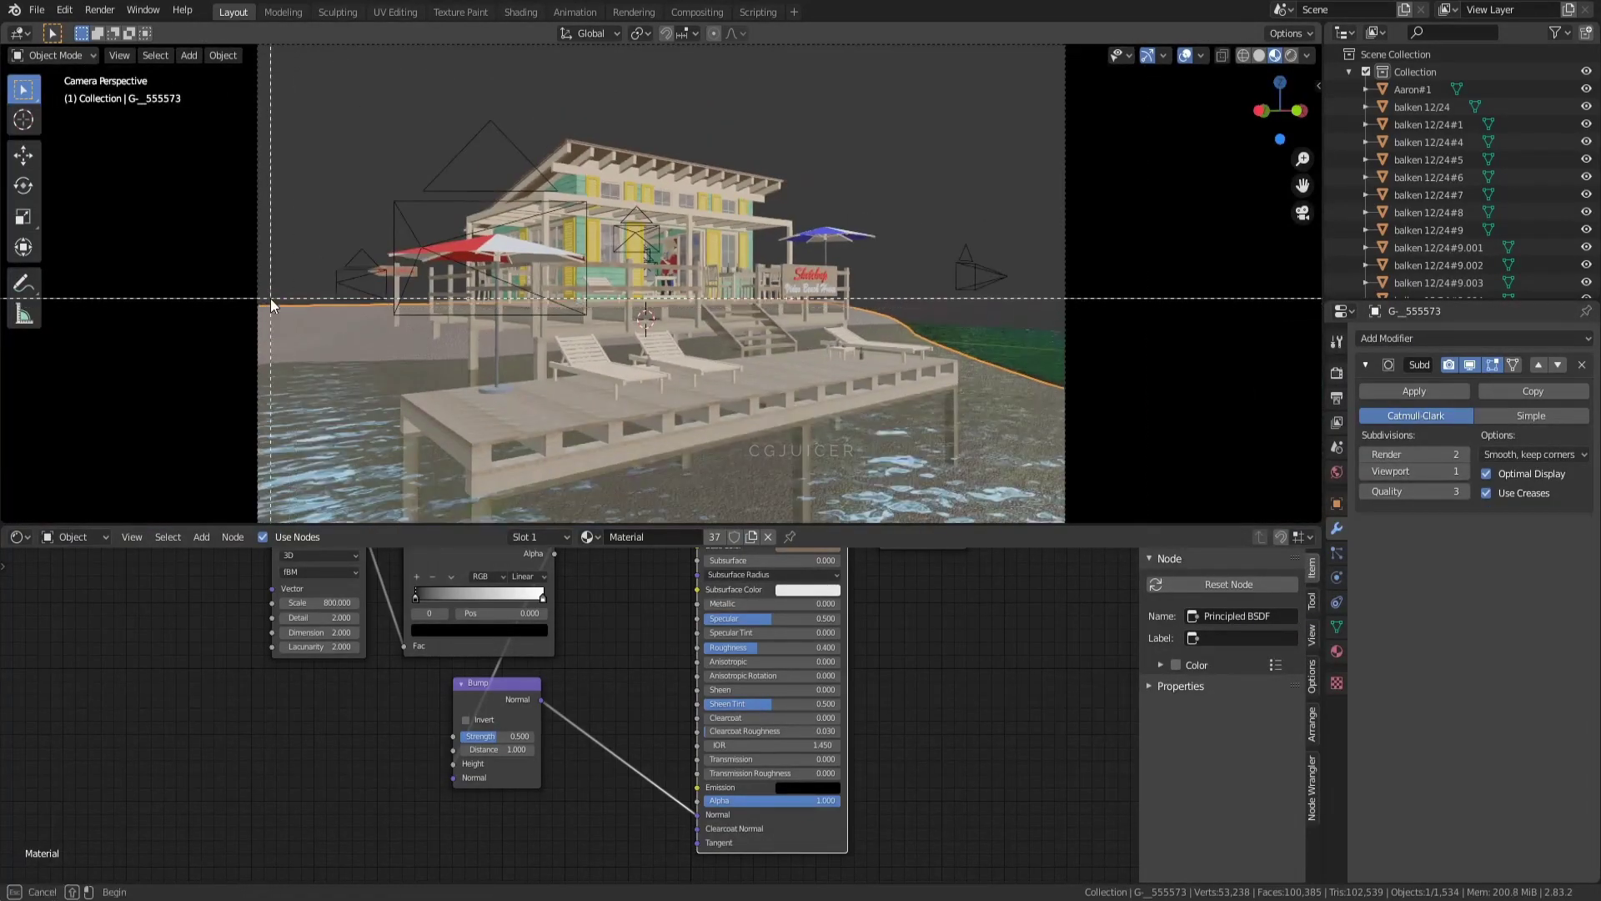
pyautogui.moveTo(252, 298); pyautogui.dragTo(392, 369)
pyautogui.press('F12')
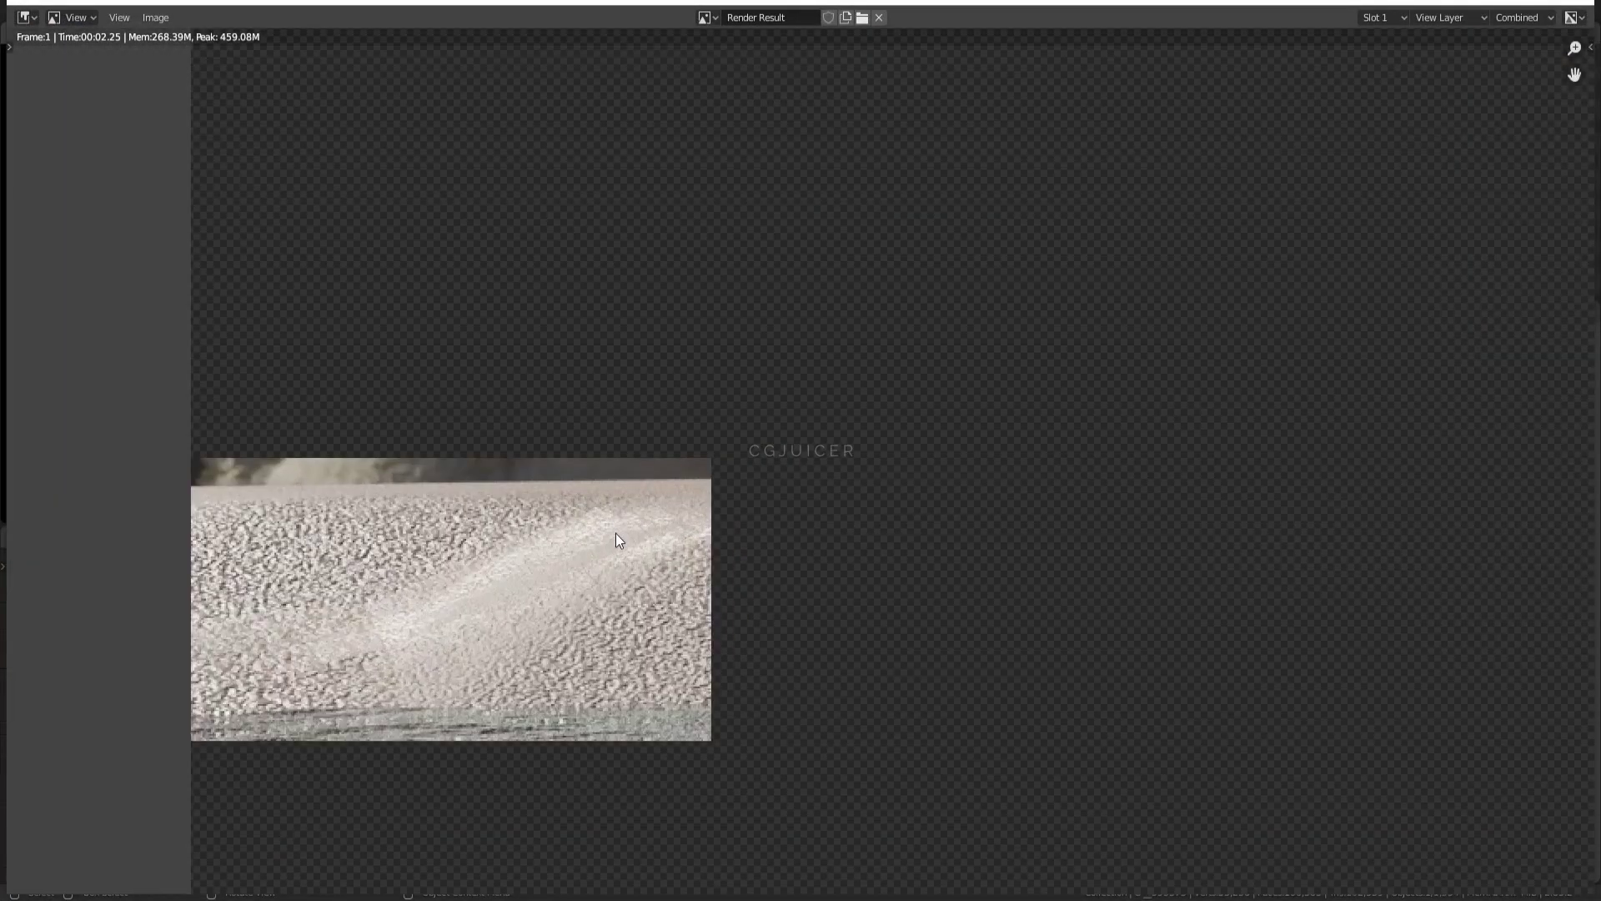
pyautogui.press('Escape')
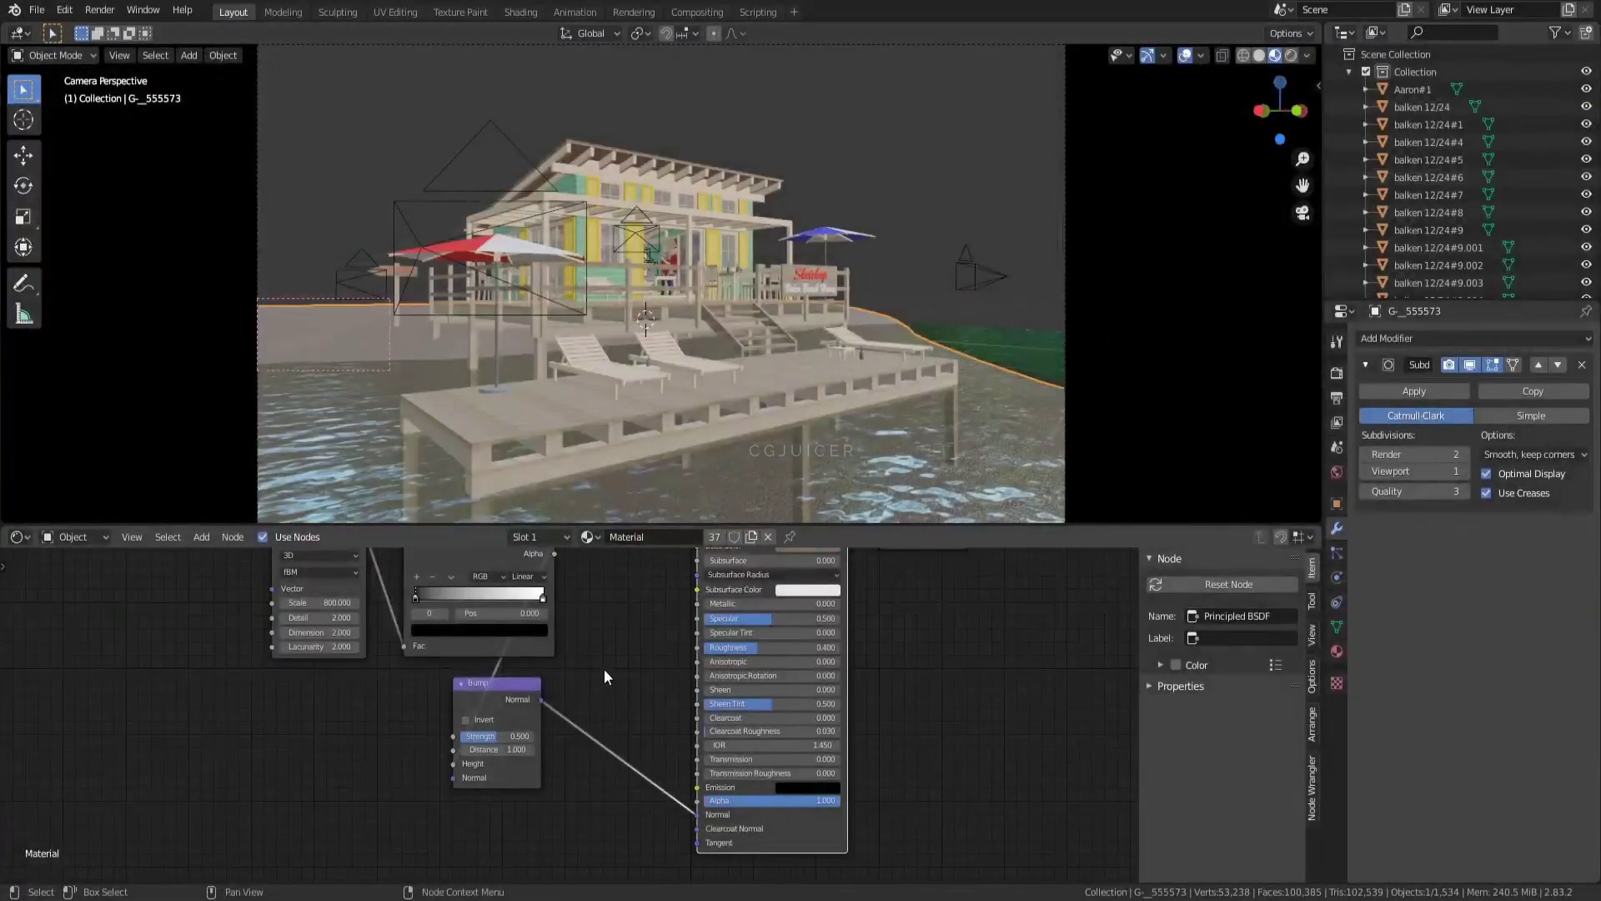
# Step: Add a MixRGB node below the ColorRamp and a Noise Texture to the water material
pyautogui.moveTo(488, 703); pyautogui.dragTo(234, 634, button='middle')
pyautogui.hotkey('shift', 'a')
pyautogui.click(645, 641)
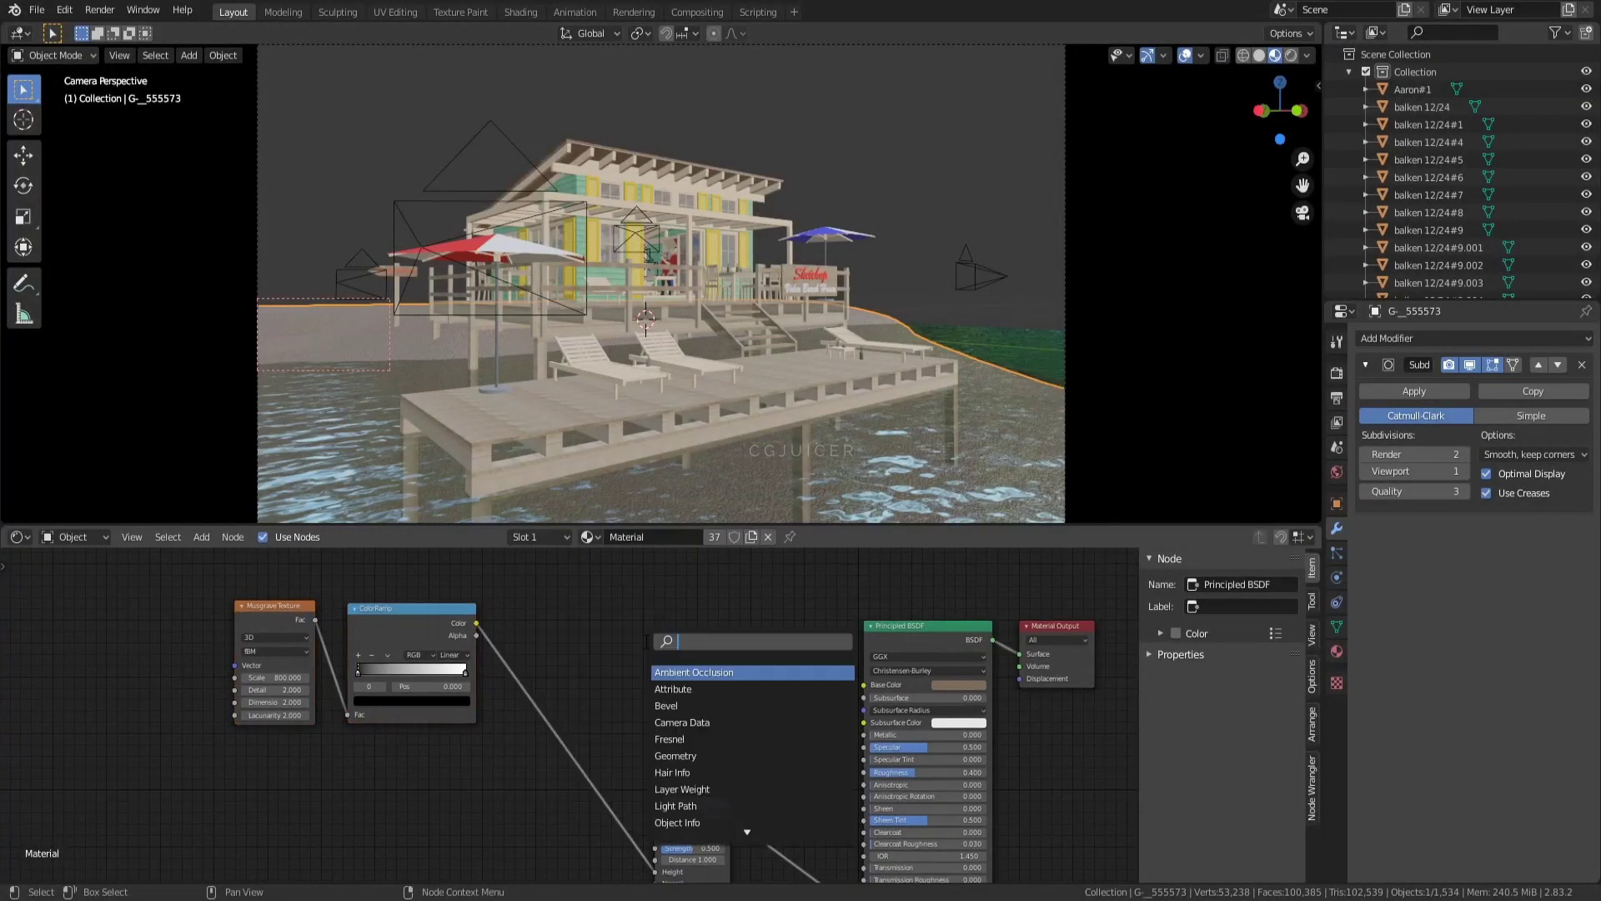
pyautogui.click(671, 689)
pyautogui.click(575, 725)
pyautogui.hotkey('shift', 'a')
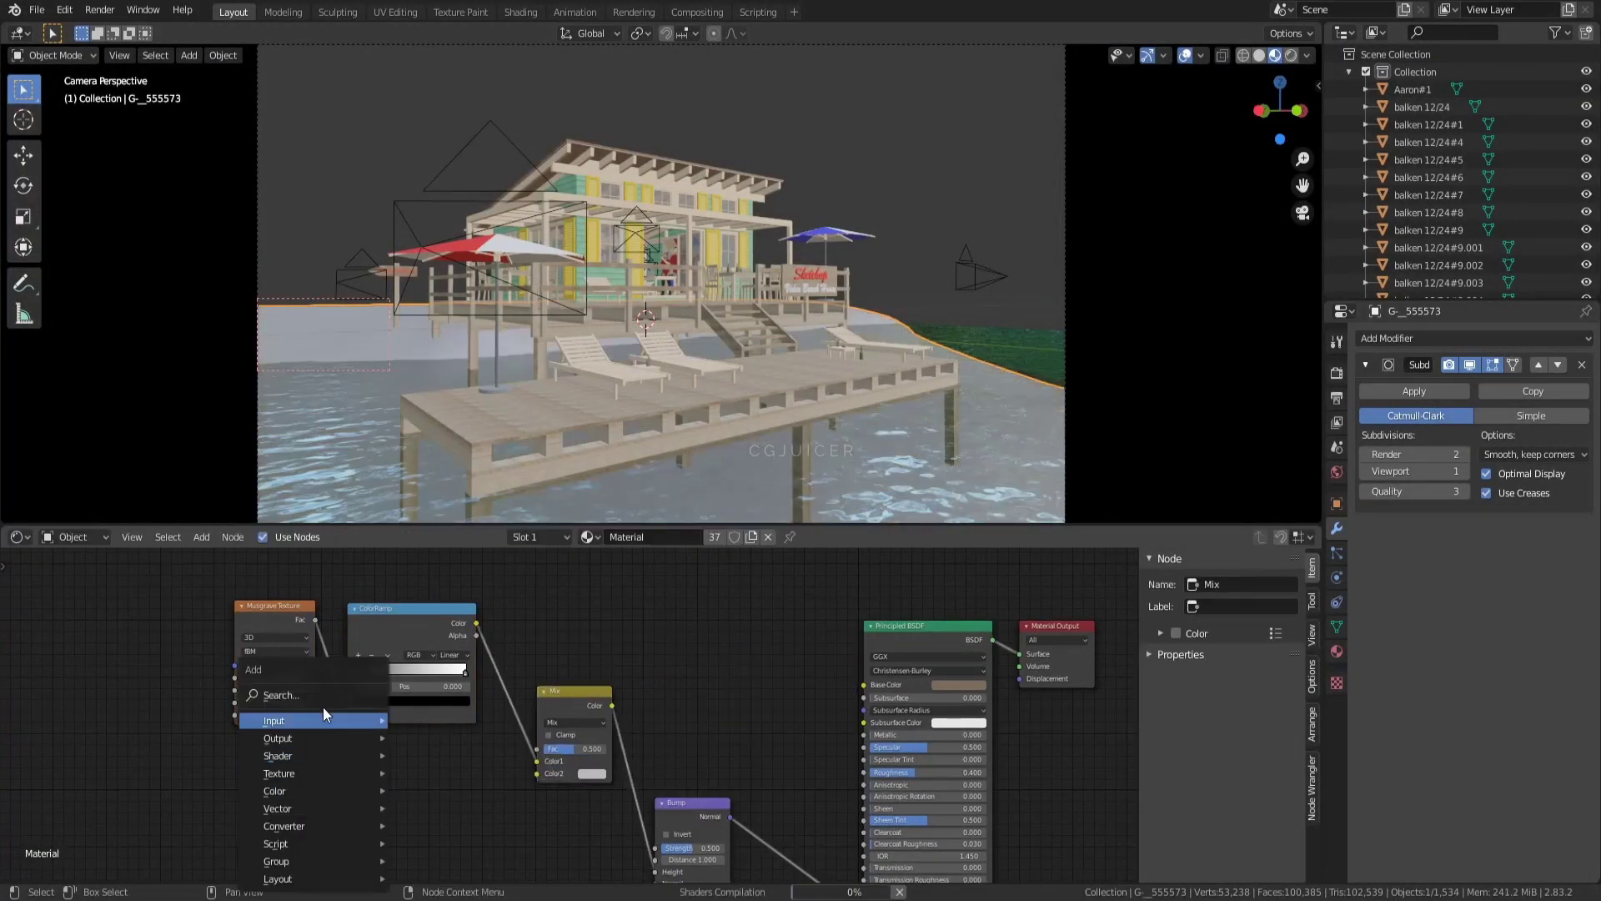
pyautogui.write('noise')
pyautogui.press('Return')
pyautogui.click(269, 780)
pyautogui.scroll(1, 269, 780)
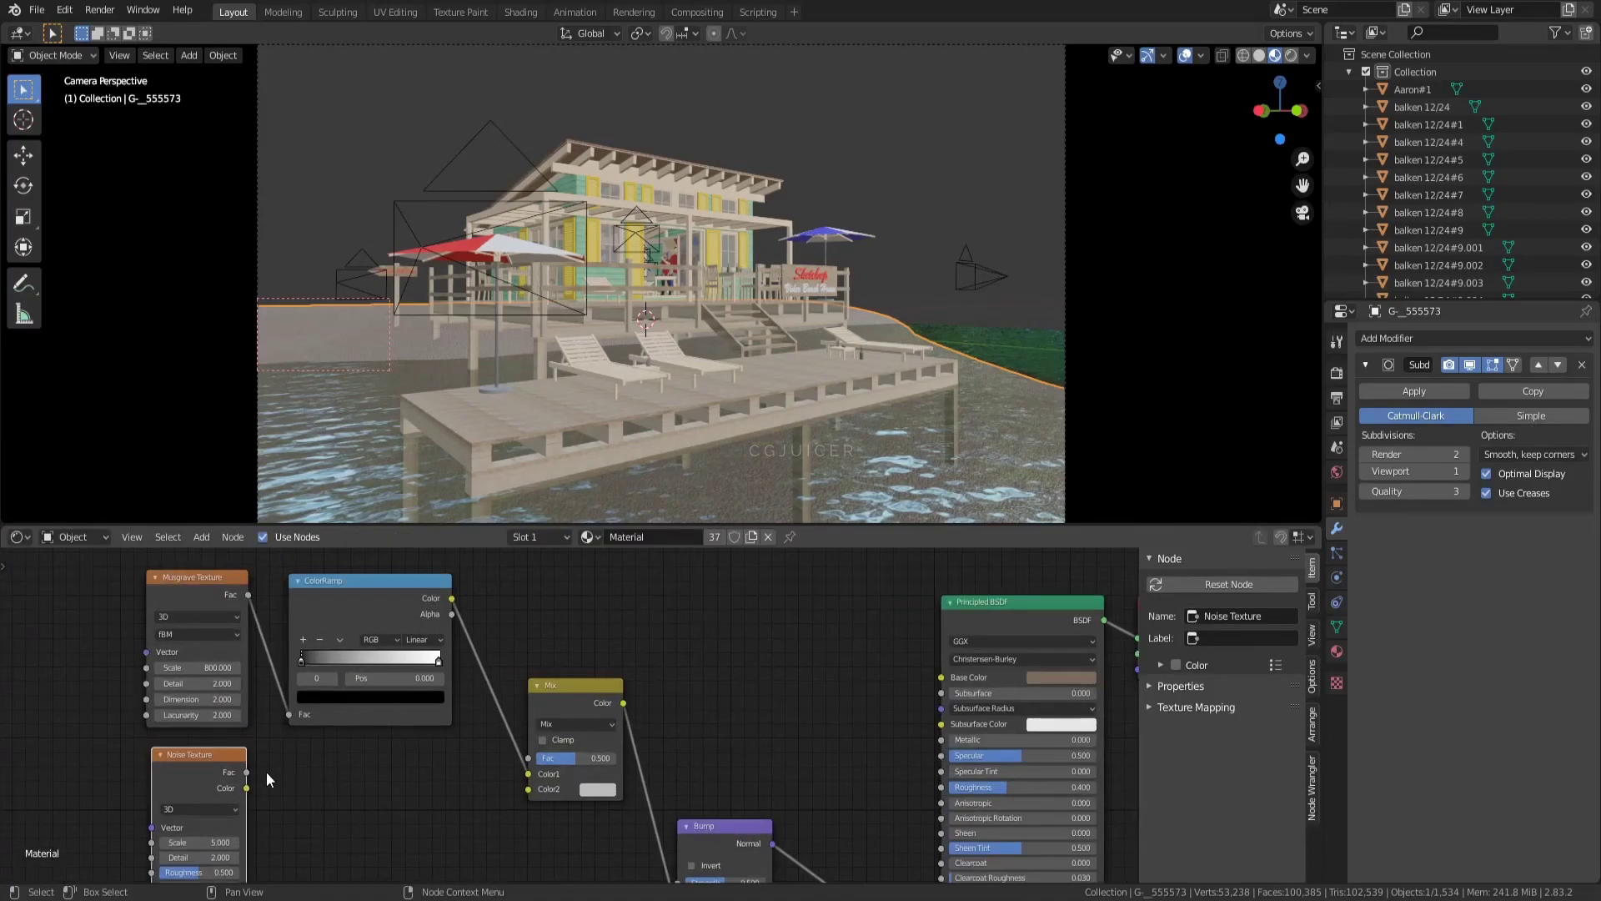
# Step: Duplicate the ColorRamp, feed it the noise Fac, and wire its colour to the Mix node's Color2
pyautogui.click(330, 599)
pyautogui.hotkey('shift', 'd')
pyautogui.click(338, 772)
pyautogui.moveTo(339, 772); pyautogui.dragTo(361, 682, button='middle')
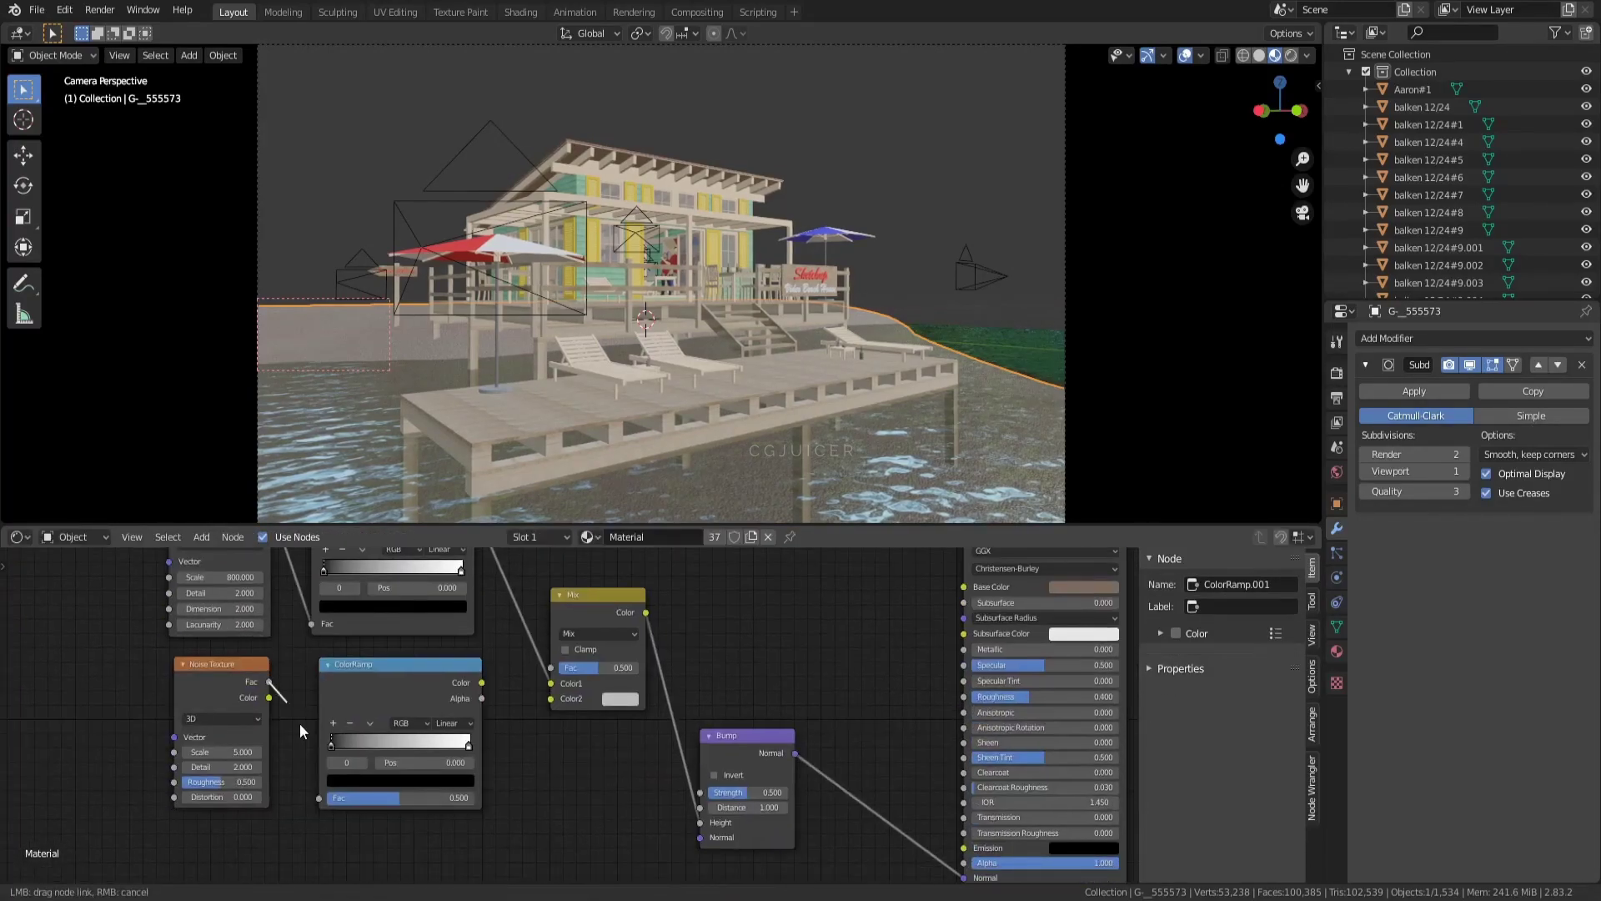
pyautogui.moveTo(270, 681); pyautogui.dragTo(319, 798)
pyautogui.moveTo(480, 684); pyautogui.dragTo(550, 699)
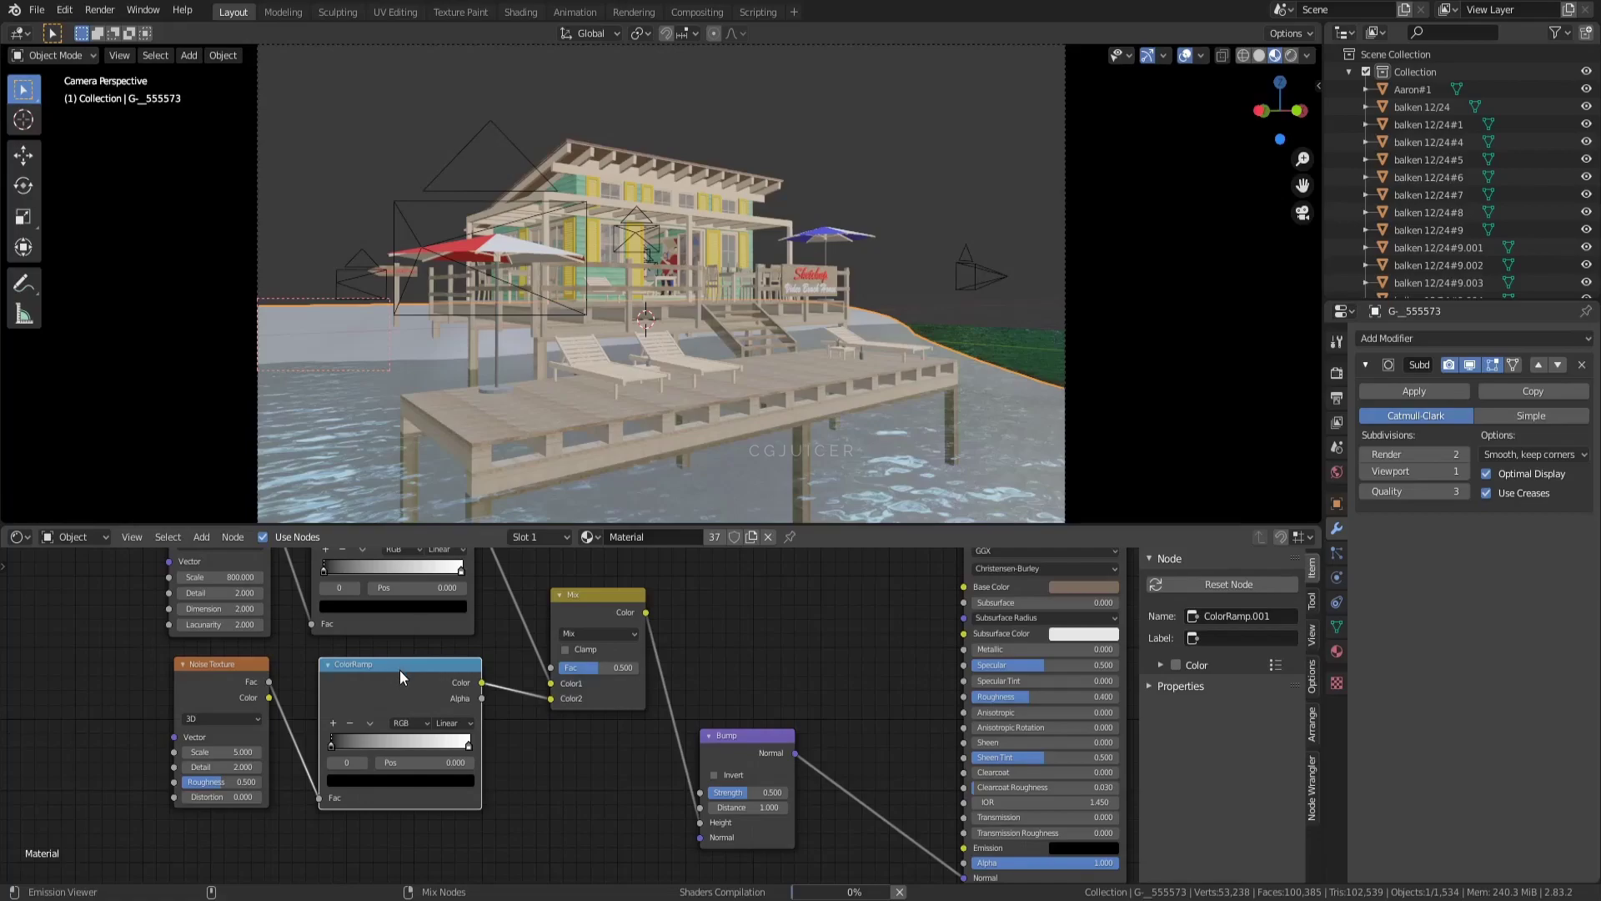
pyautogui.keyDown('ctrl'); pyautogui.keyDown('shift'); pyautogui.click(349, 731); pyautogui.keyUp('shift'); pyautogui.keyUp('ctrl')
# Step: Set the Noise Texture scale to 20 and move the new ramp's stops to 0.368 and 0.777
pyautogui.click(240, 752)
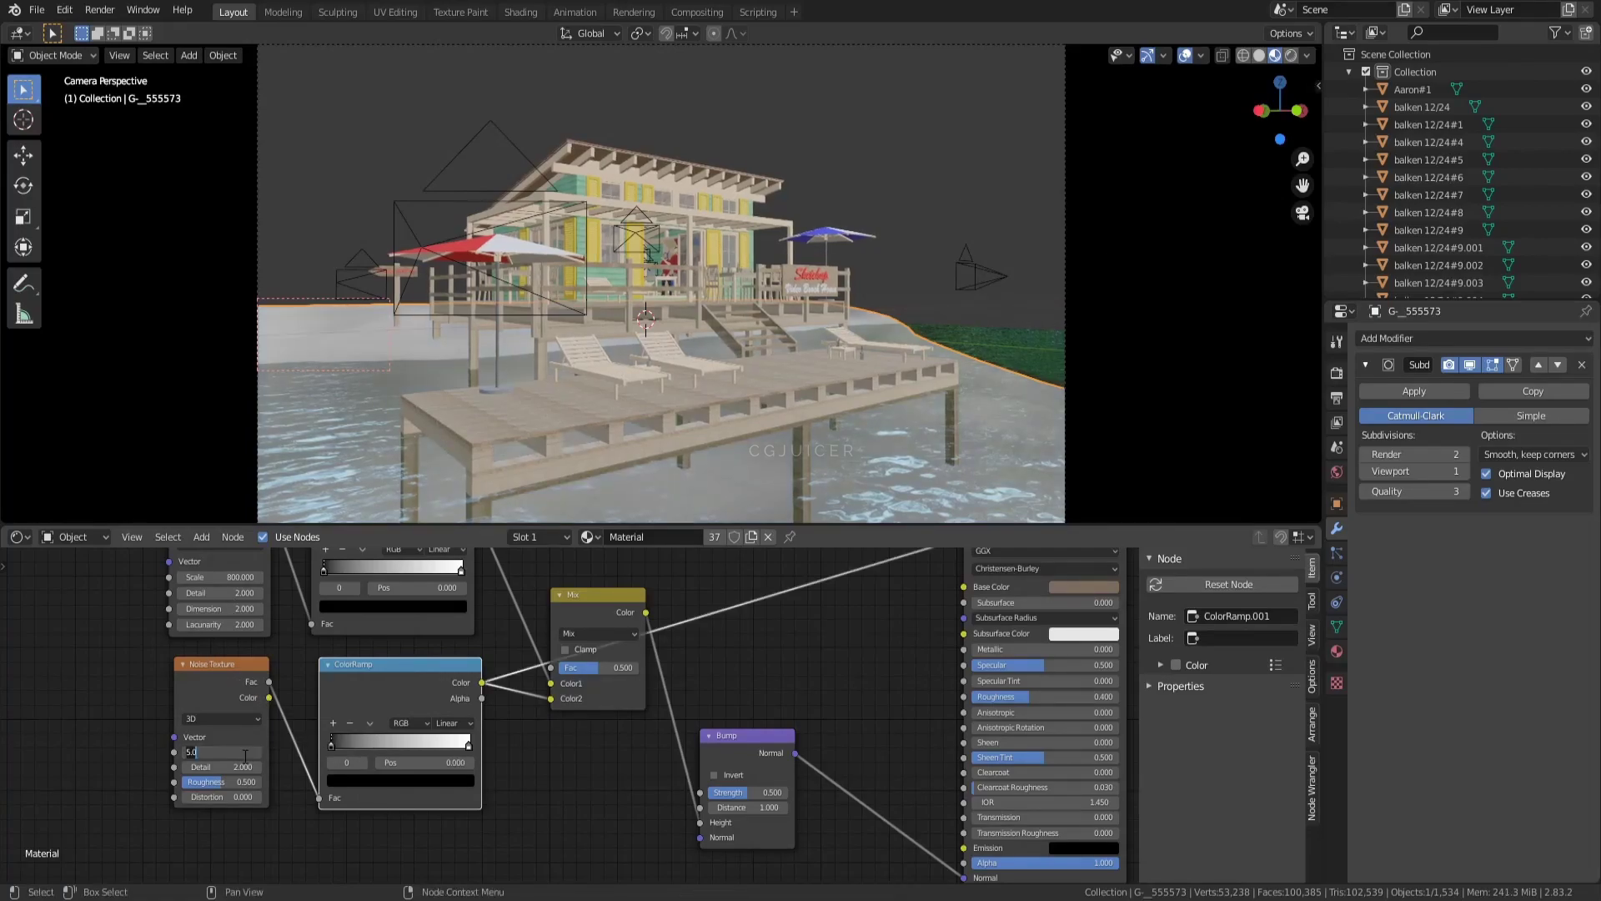
pyautogui.write('100')
pyautogui.press('Return')
pyautogui.moveTo(332, 745); pyautogui.dragTo(439, 745)
pyautogui.write('0')
pyautogui.press('Return')
pyautogui.moveTo(558, 610); pyautogui.dragTo(598, 681, button='middle')
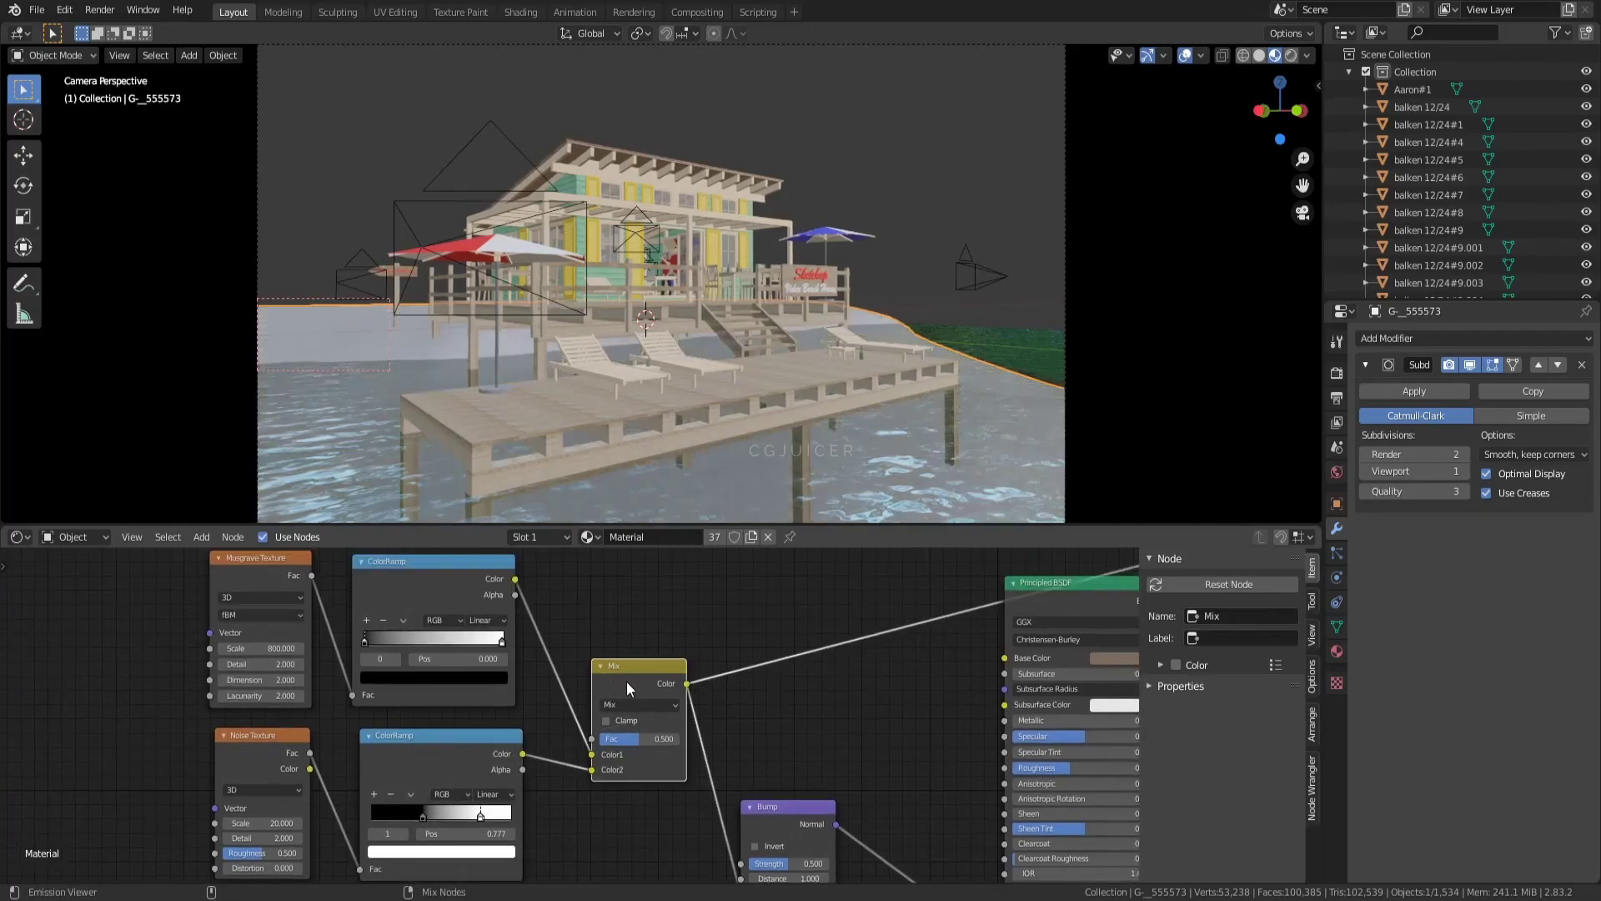
pyautogui.click(788, 813)
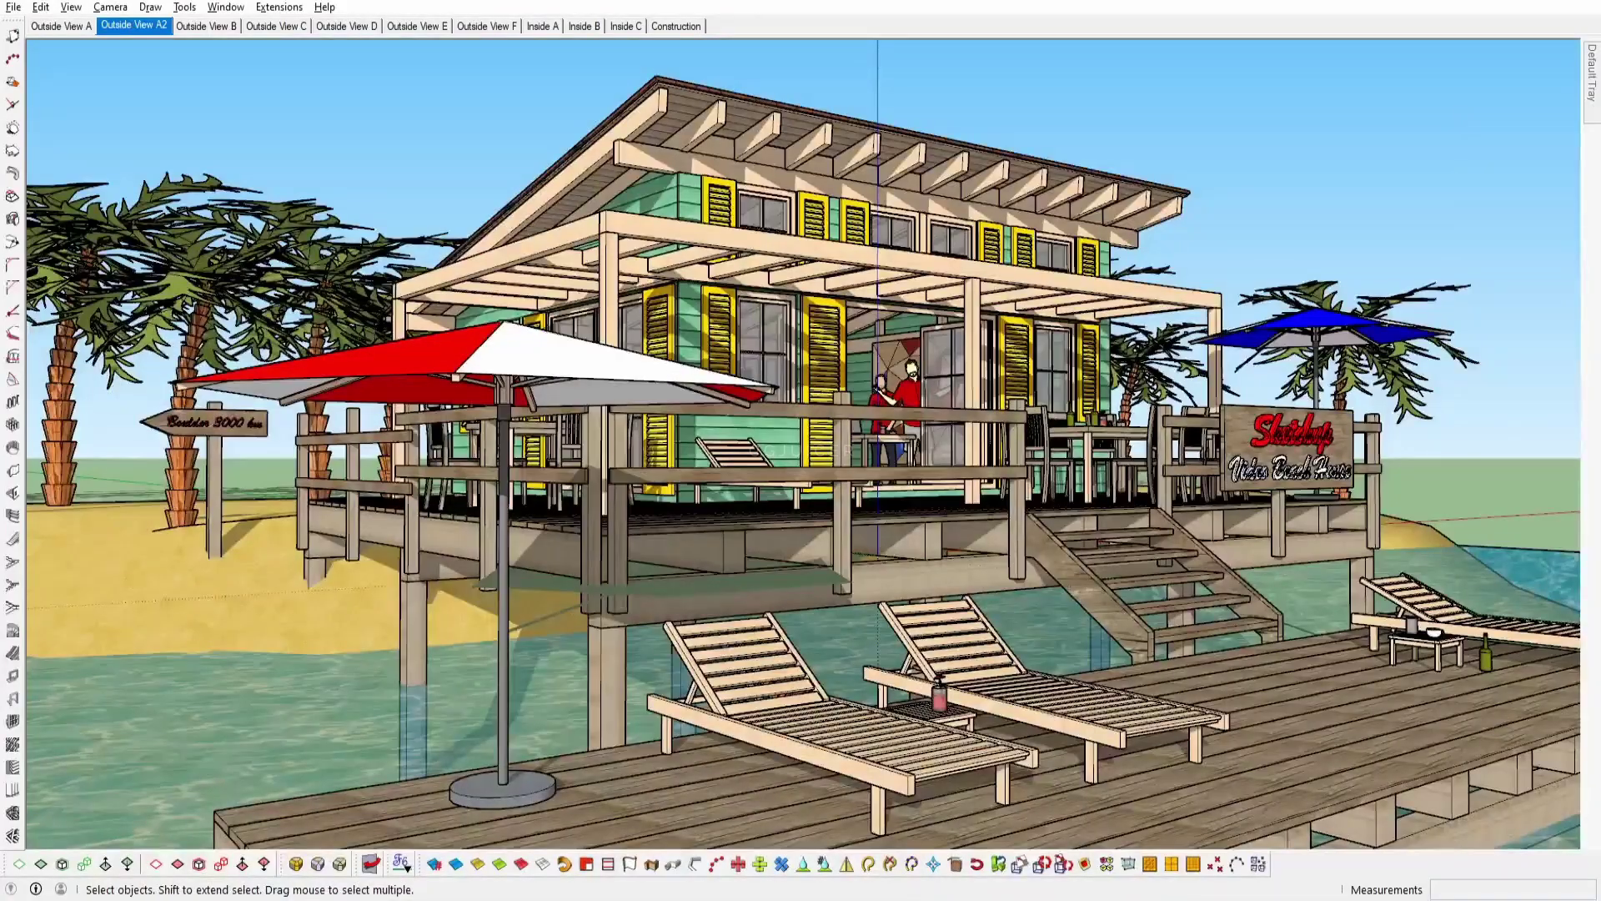
pyautogui.keyDown('ctrl'); pyautogui.keyDown('shift'); pyautogui.click(1019, 599); pyautogui.keyUp('shift'); pyautogui.keyUp('ctrl')
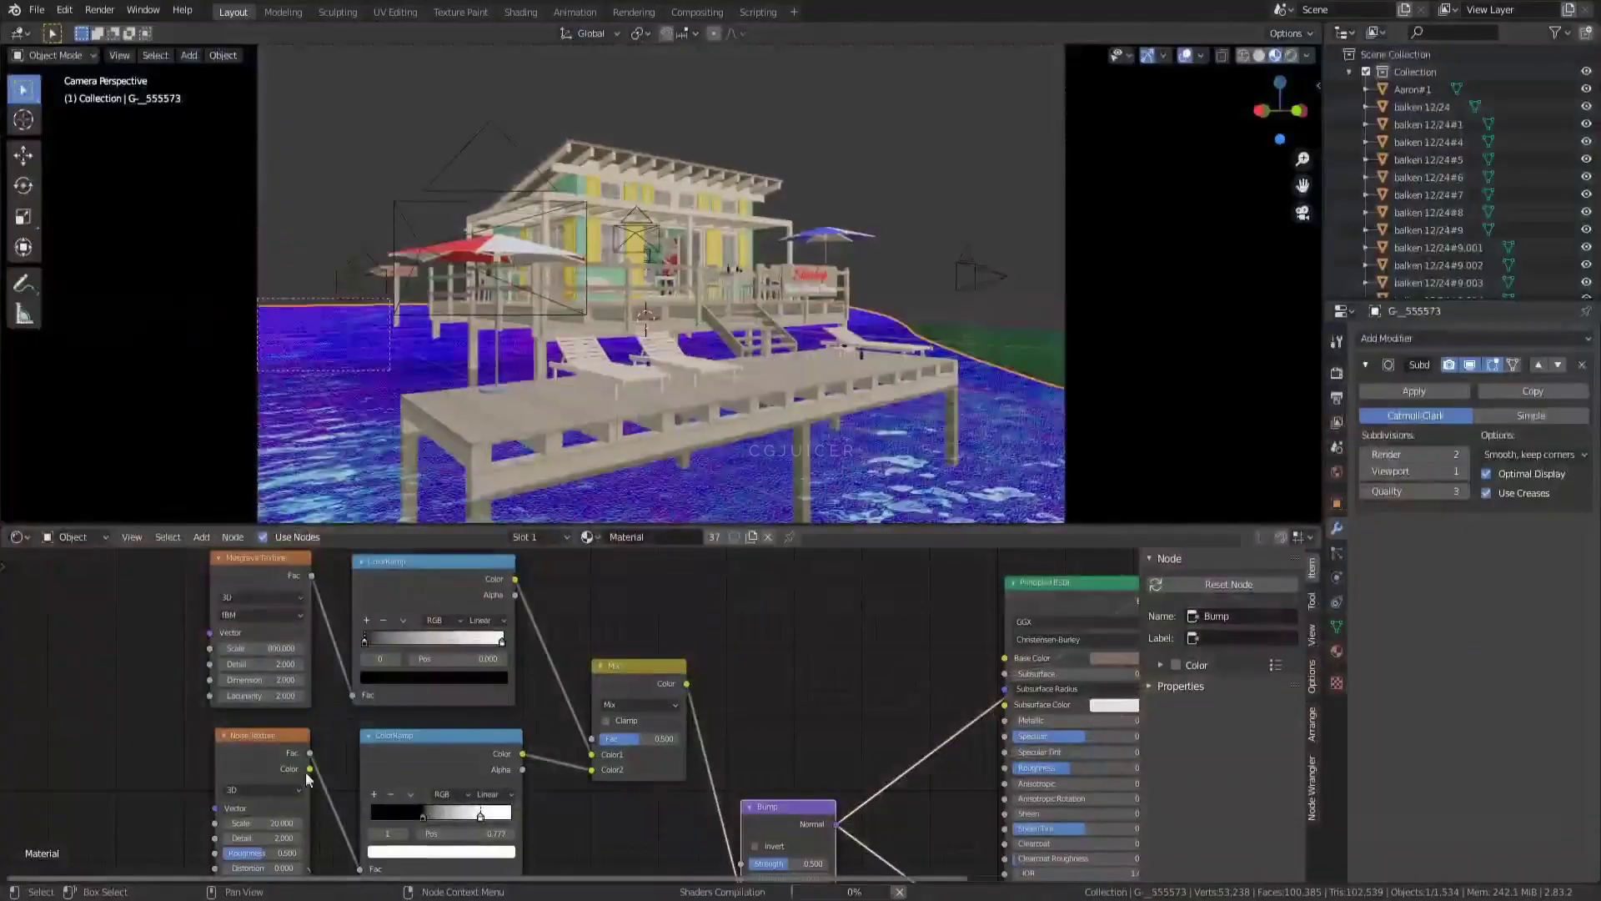
pyautogui.moveTo(1019, 599); pyautogui.dragTo(743, 638, button='middle')
# Step: Render a test image into slot 2 and compare it against slot 1
pyautogui.click(100, 10)
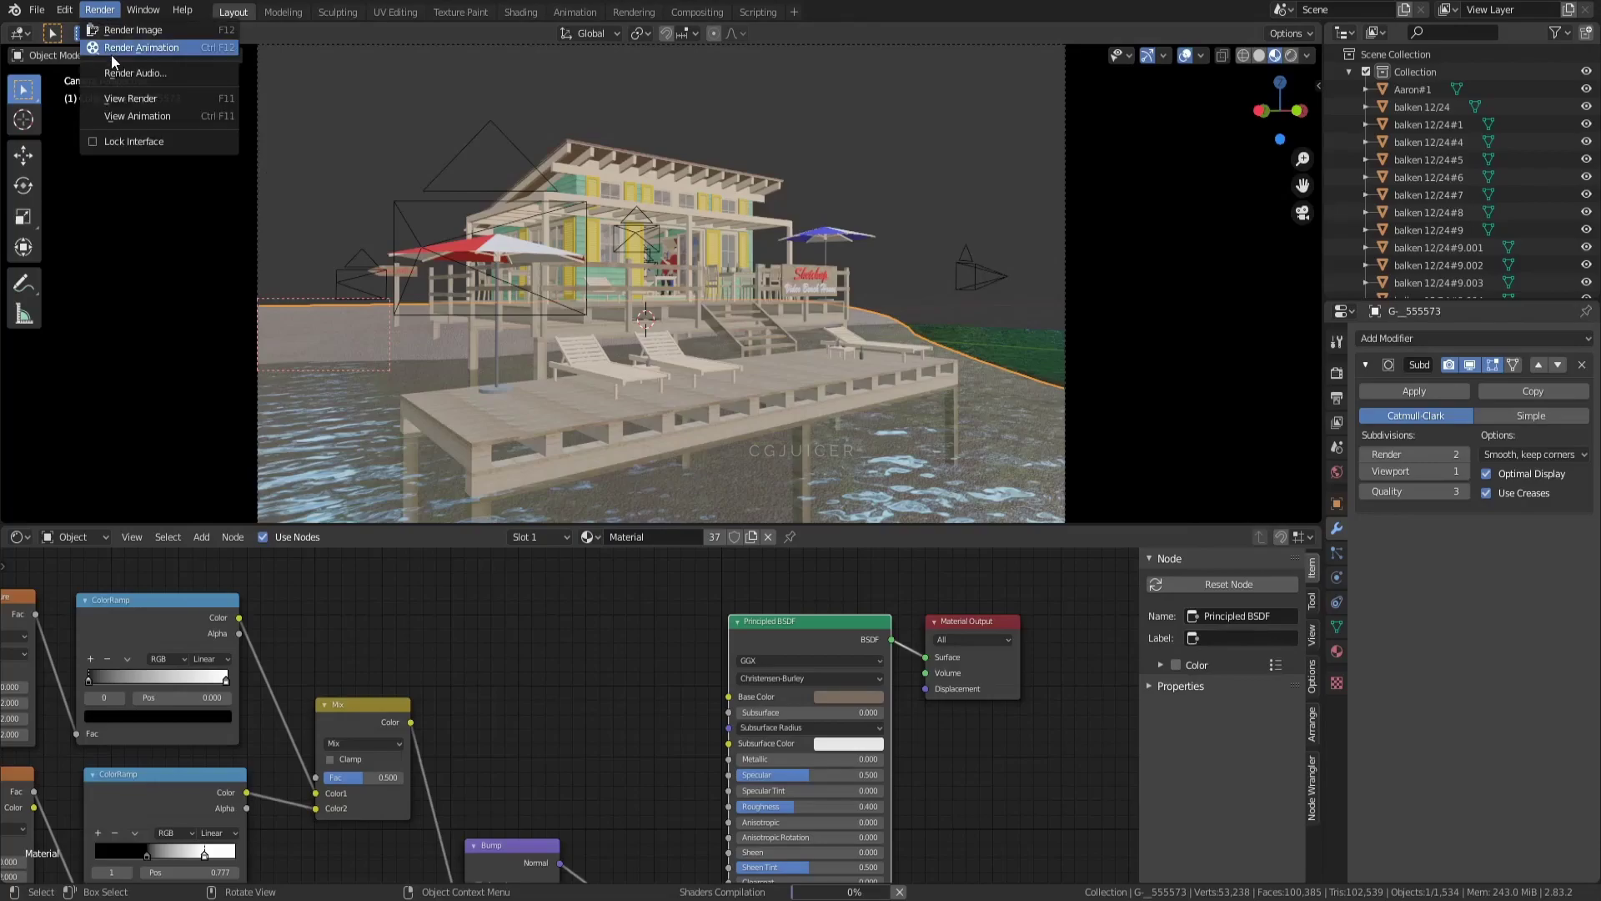
pyautogui.click(136, 95)
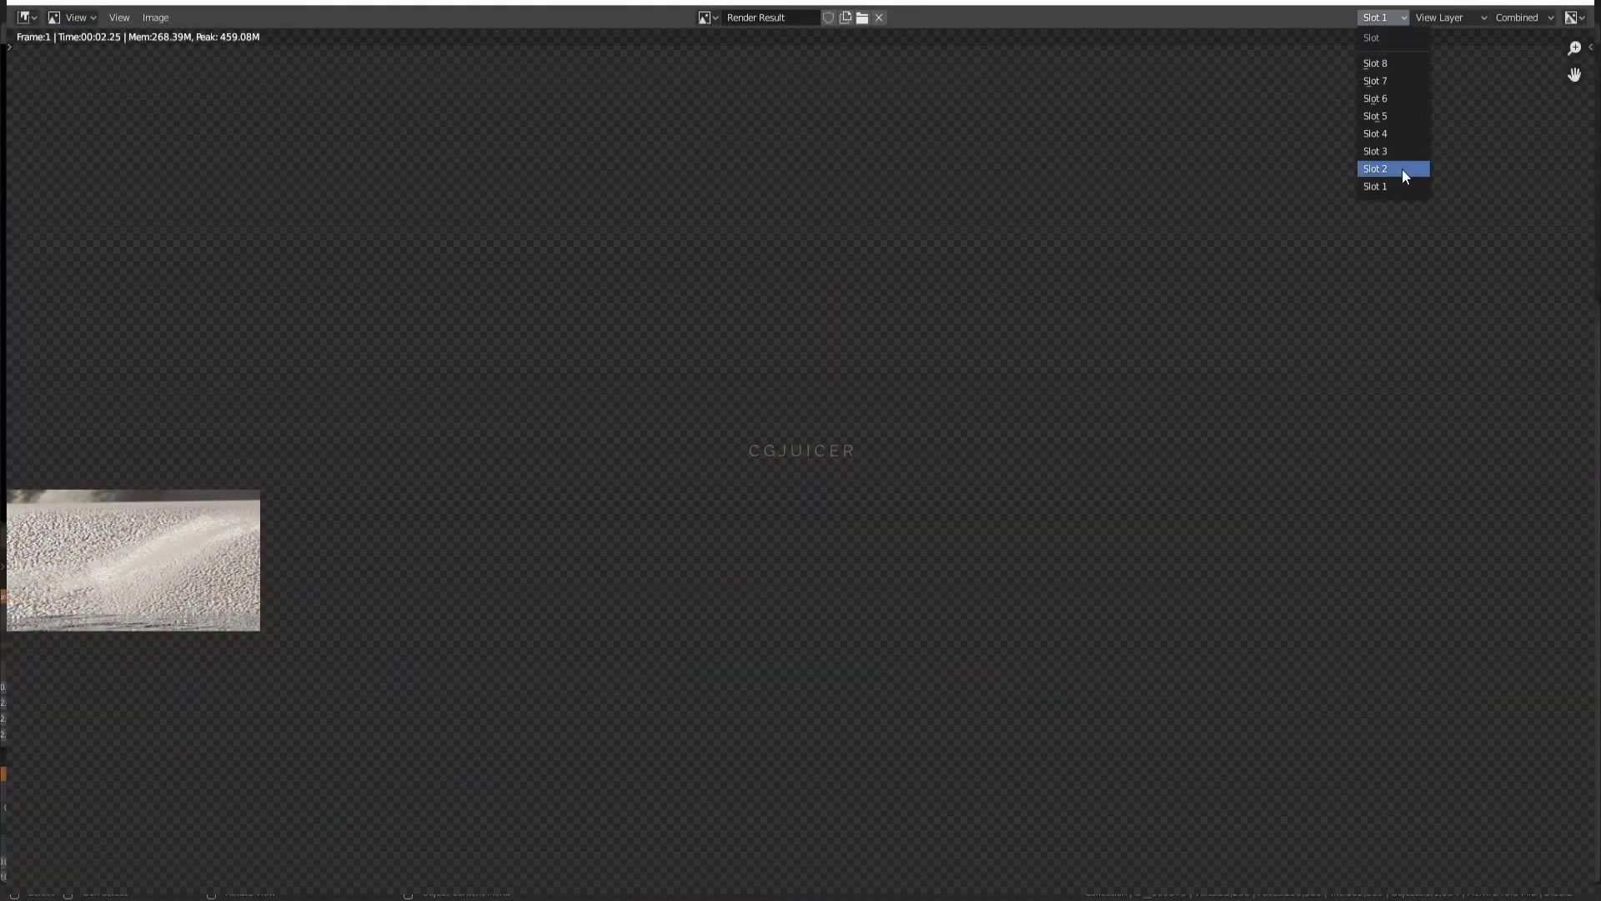
pyautogui.click(1403, 168)
pyautogui.press('F12')
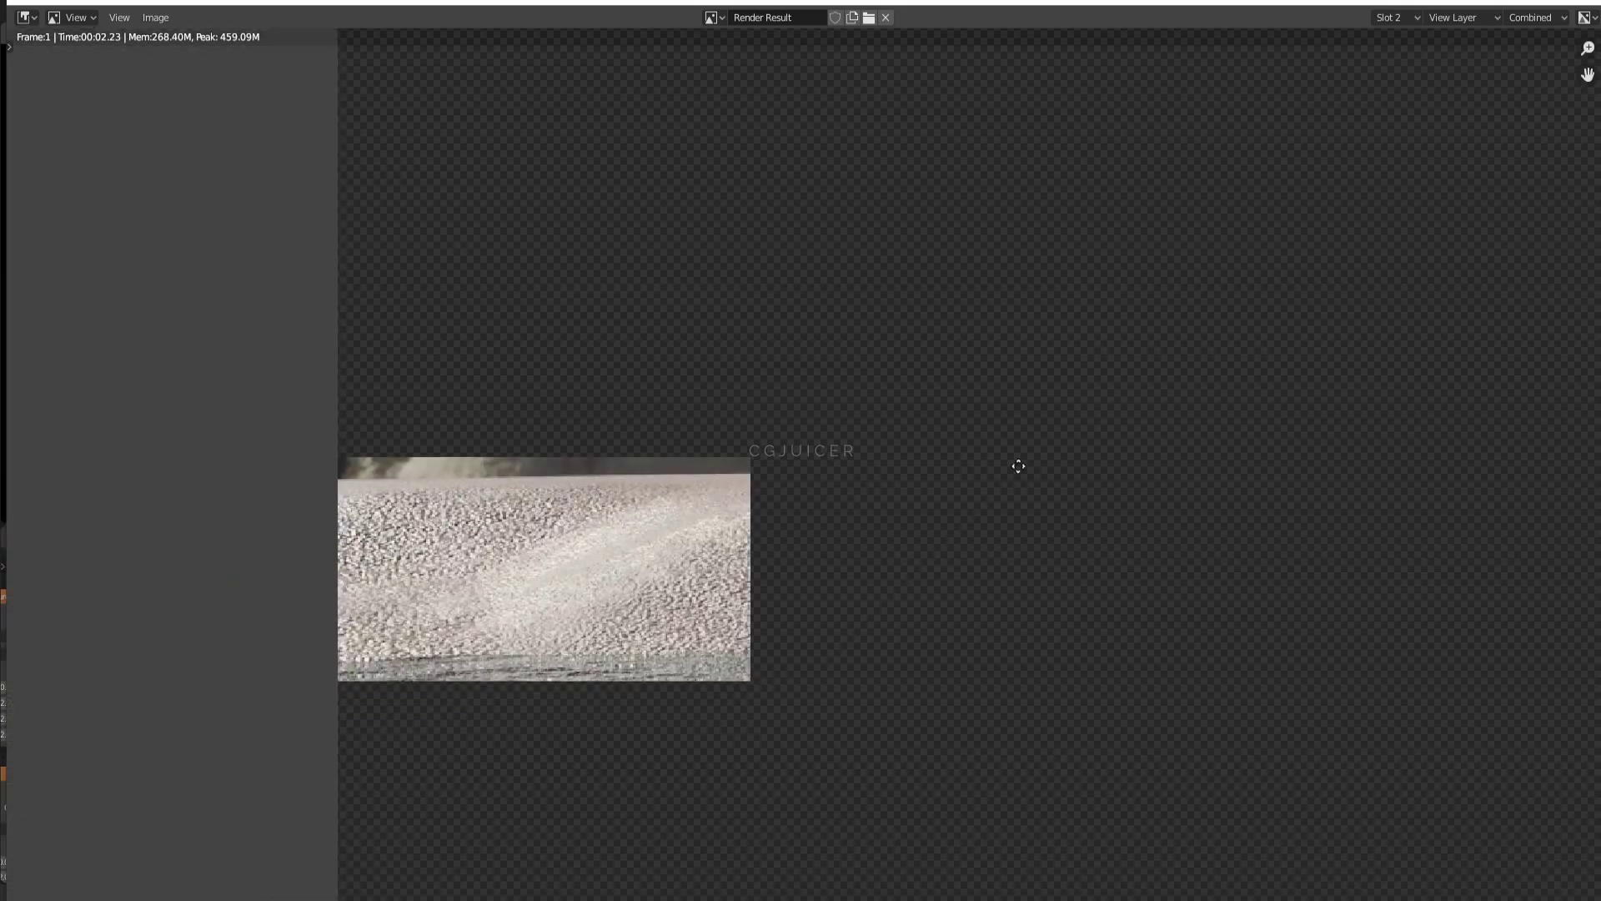
pyautogui.click(1389, 17)
pyautogui.click(1389, 189)
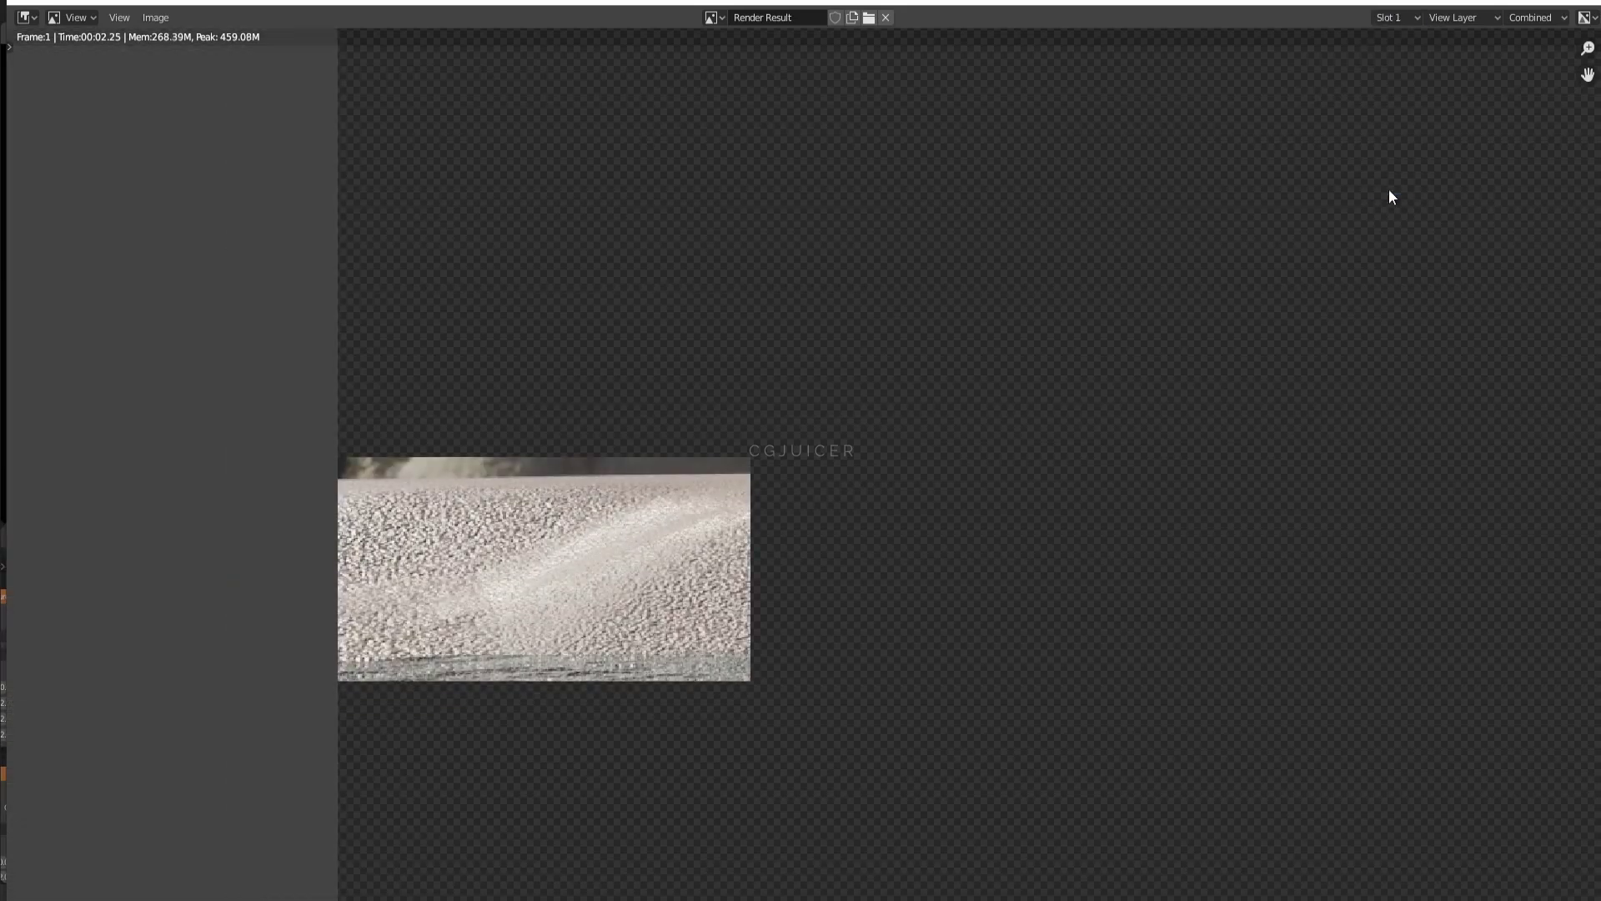
pyautogui.click(1389, 18)
pyautogui.click(1387, 166)
pyautogui.press('Escape')
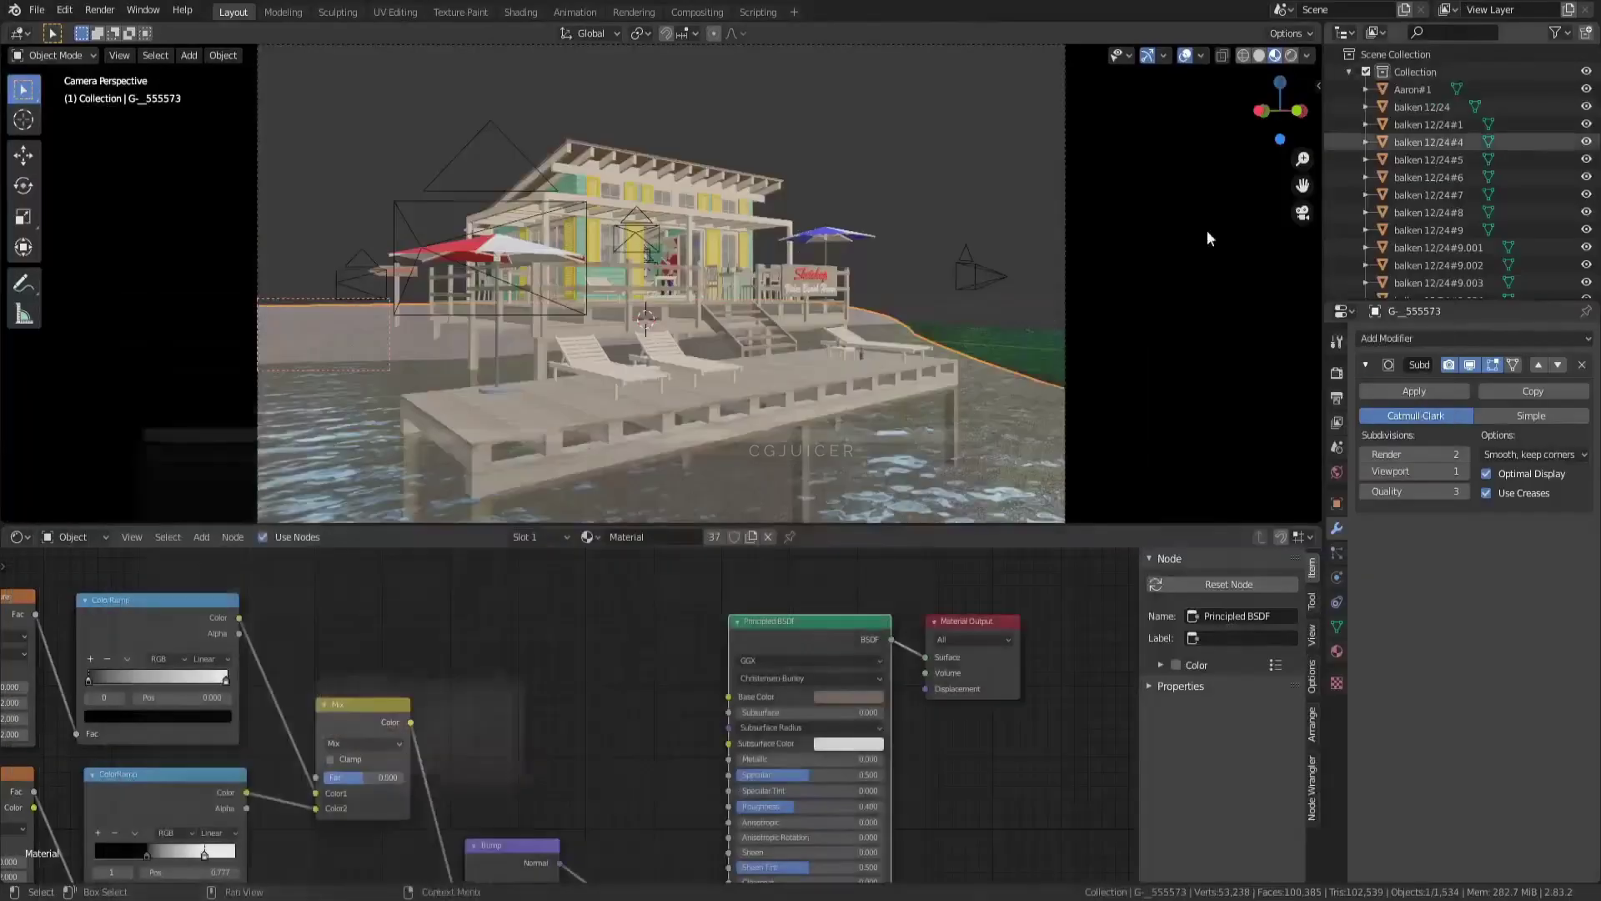
# Step: Tighten the water ramps: top white stop 0.795, bottom white stop 0.568
pyautogui.moveTo(146, 707); pyautogui.dragTo(512, 664, button='middle')
pyautogui.click(512, 663)
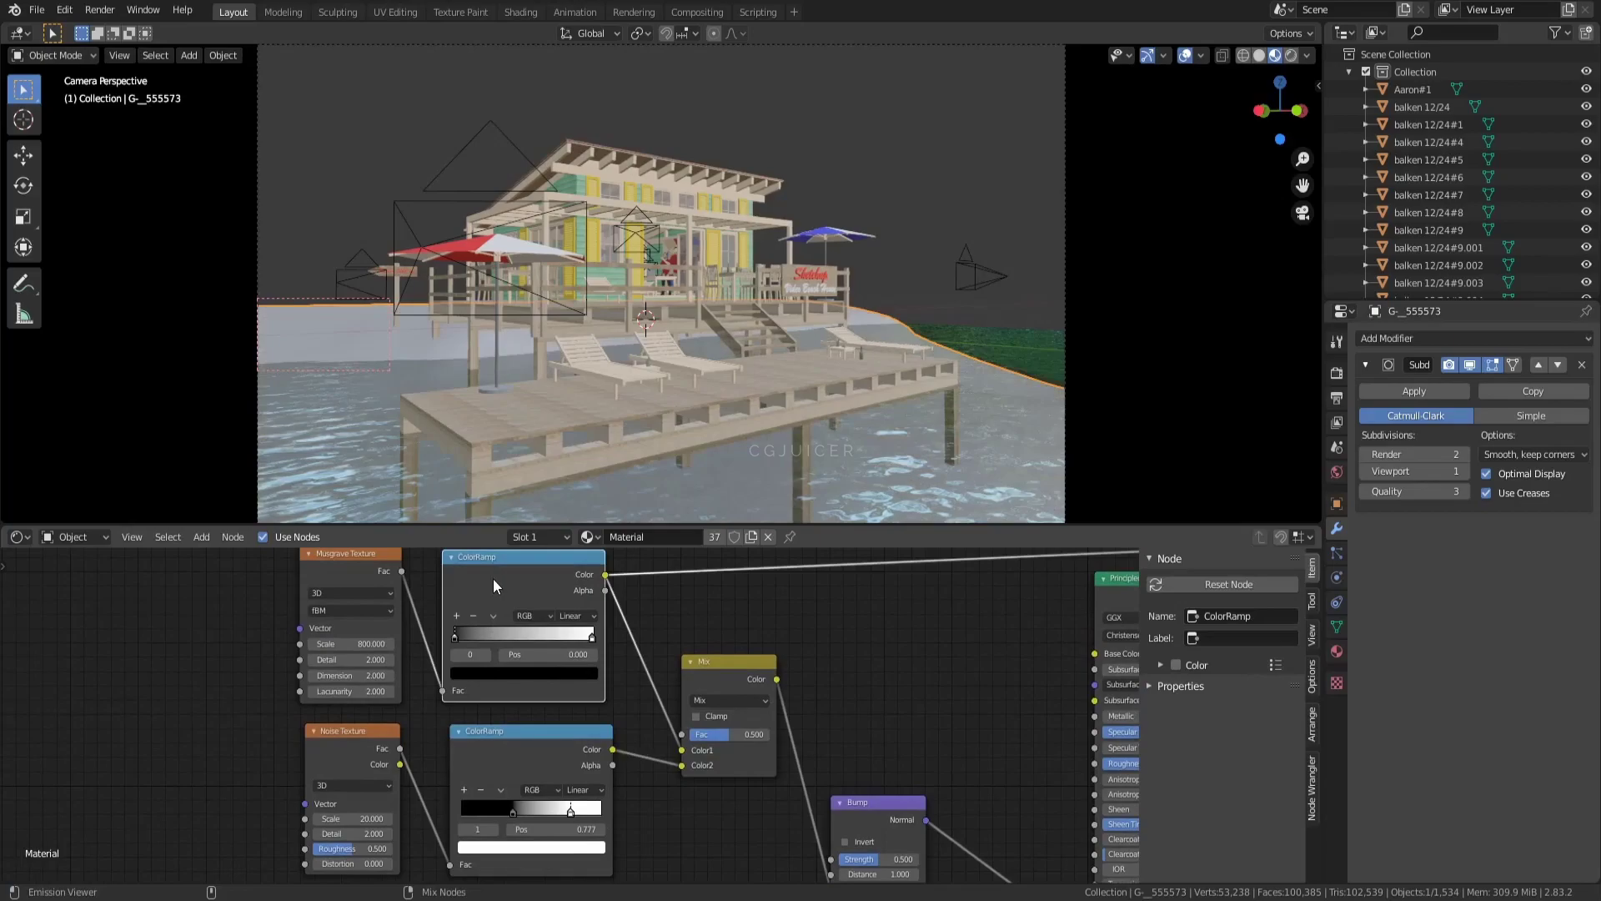
pyautogui.moveTo(592, 637); pyautogui.dragTo(565, 636)
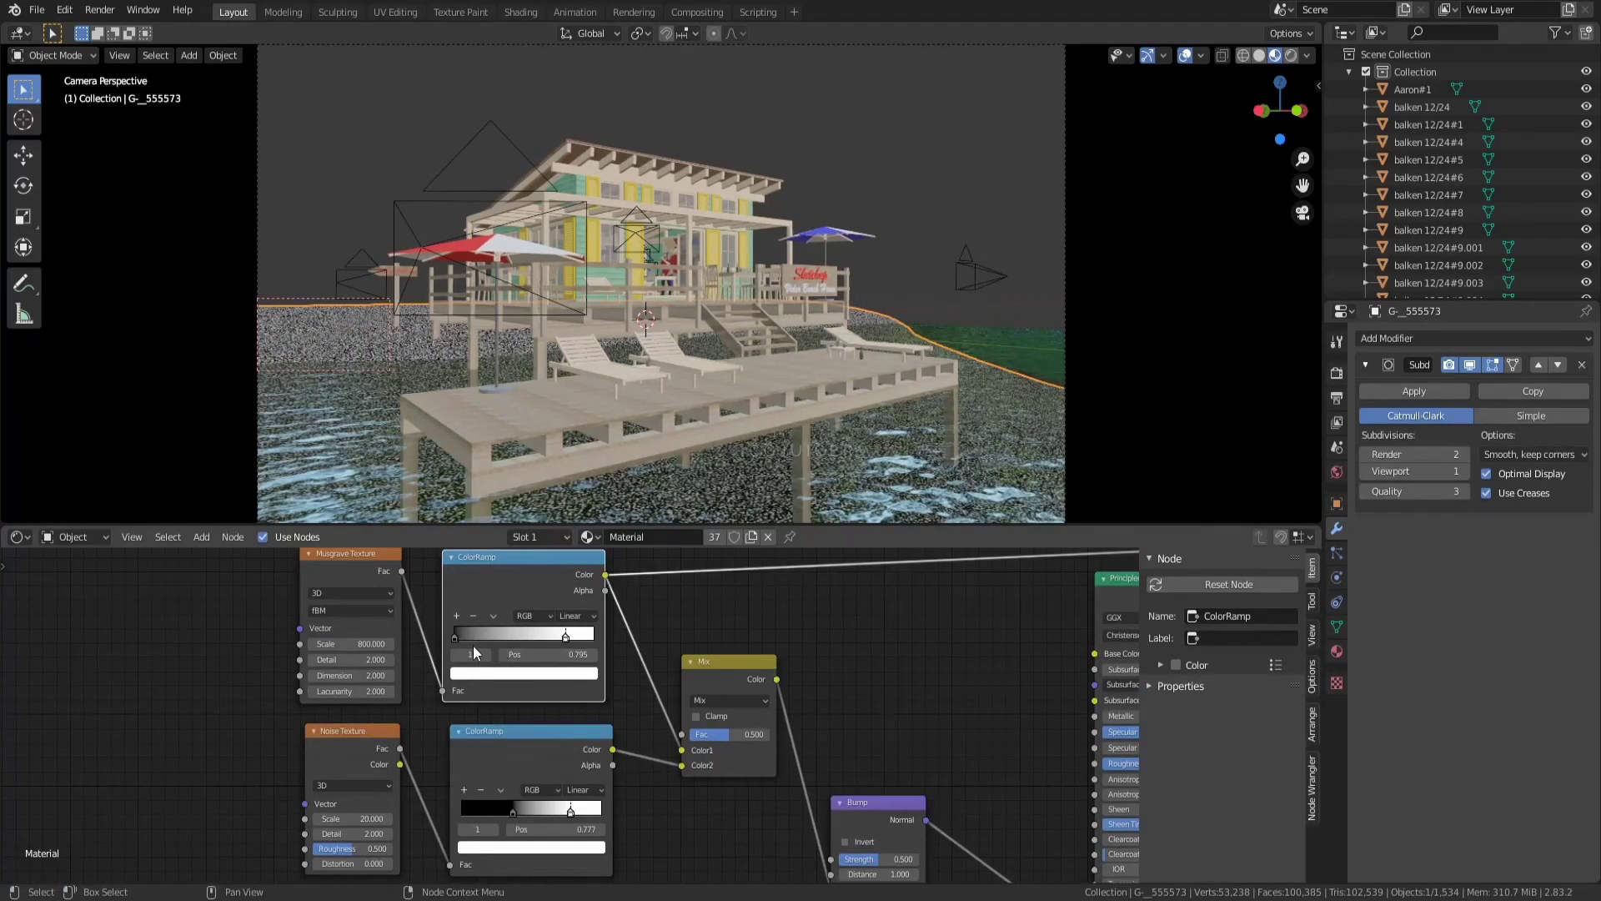
pyautogui.moveTo(512, 809); pyautogui.dragTo(540, 810)
pyautogui.click(714, 669)
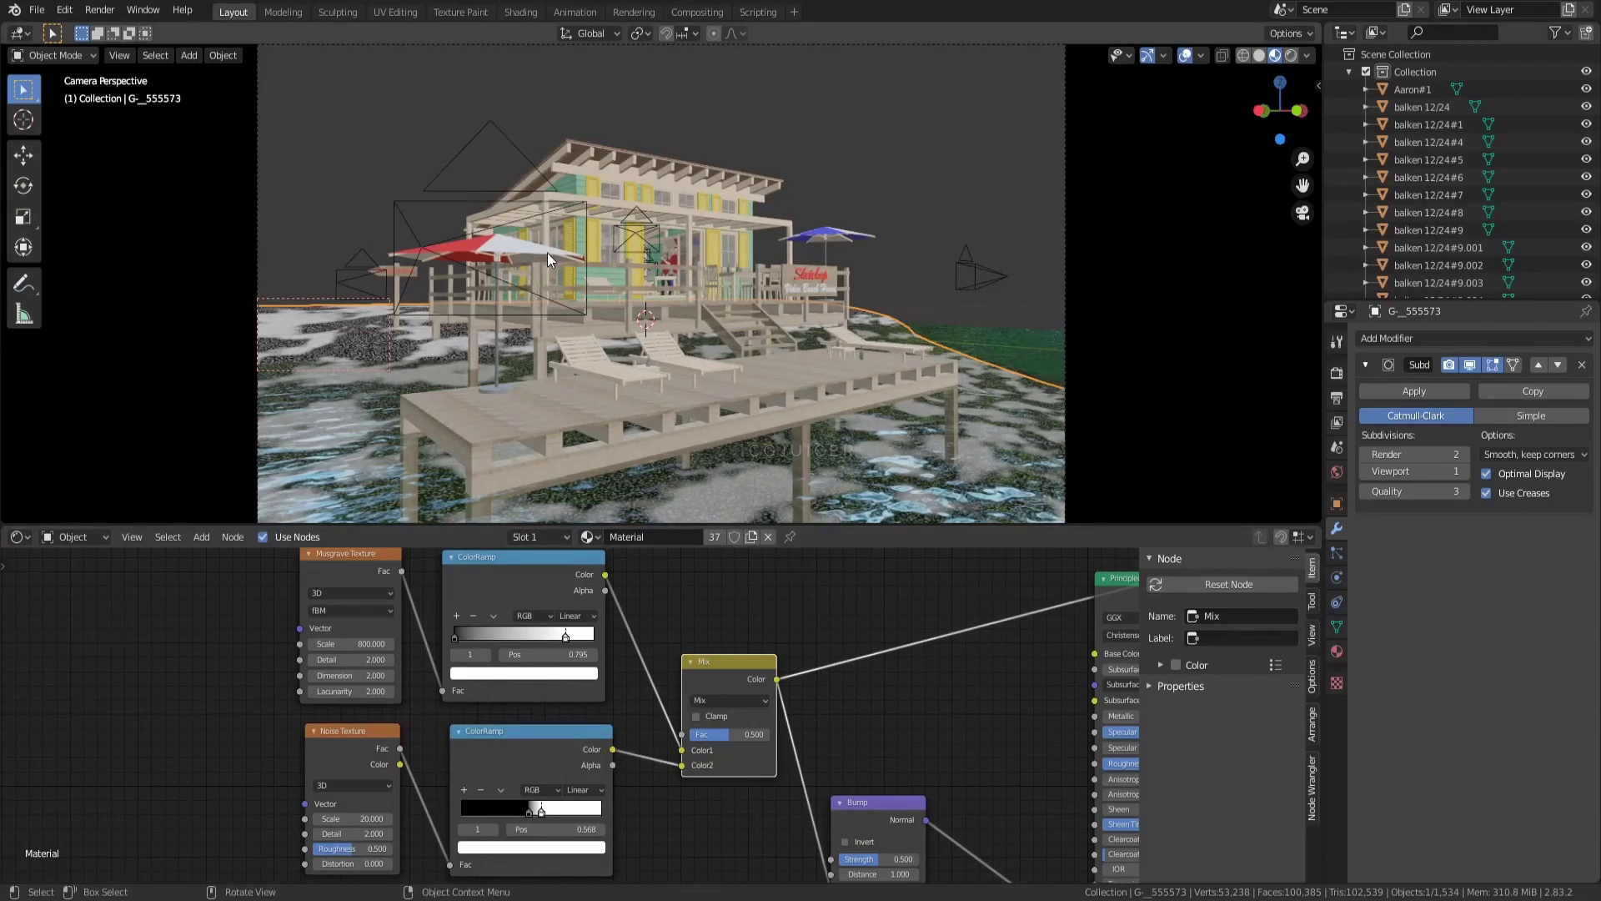
# Step: Render a fresh test image, then close the render window
pyautogui.click(100, 10)
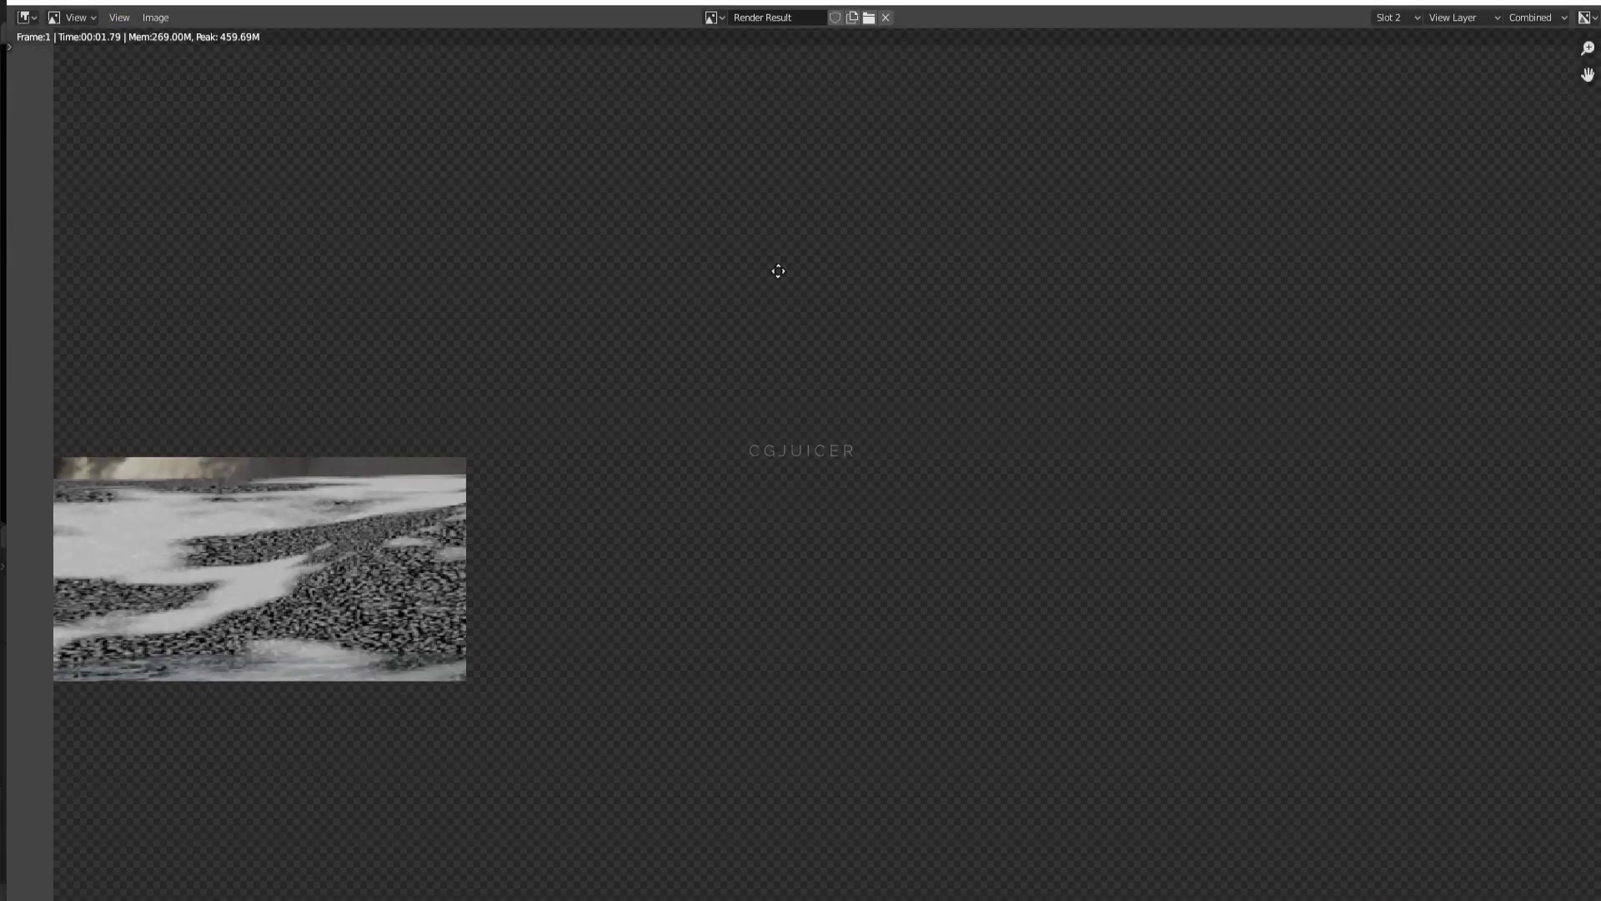
pyautogui.press('Escape')
pyautogui.click(100, 10)
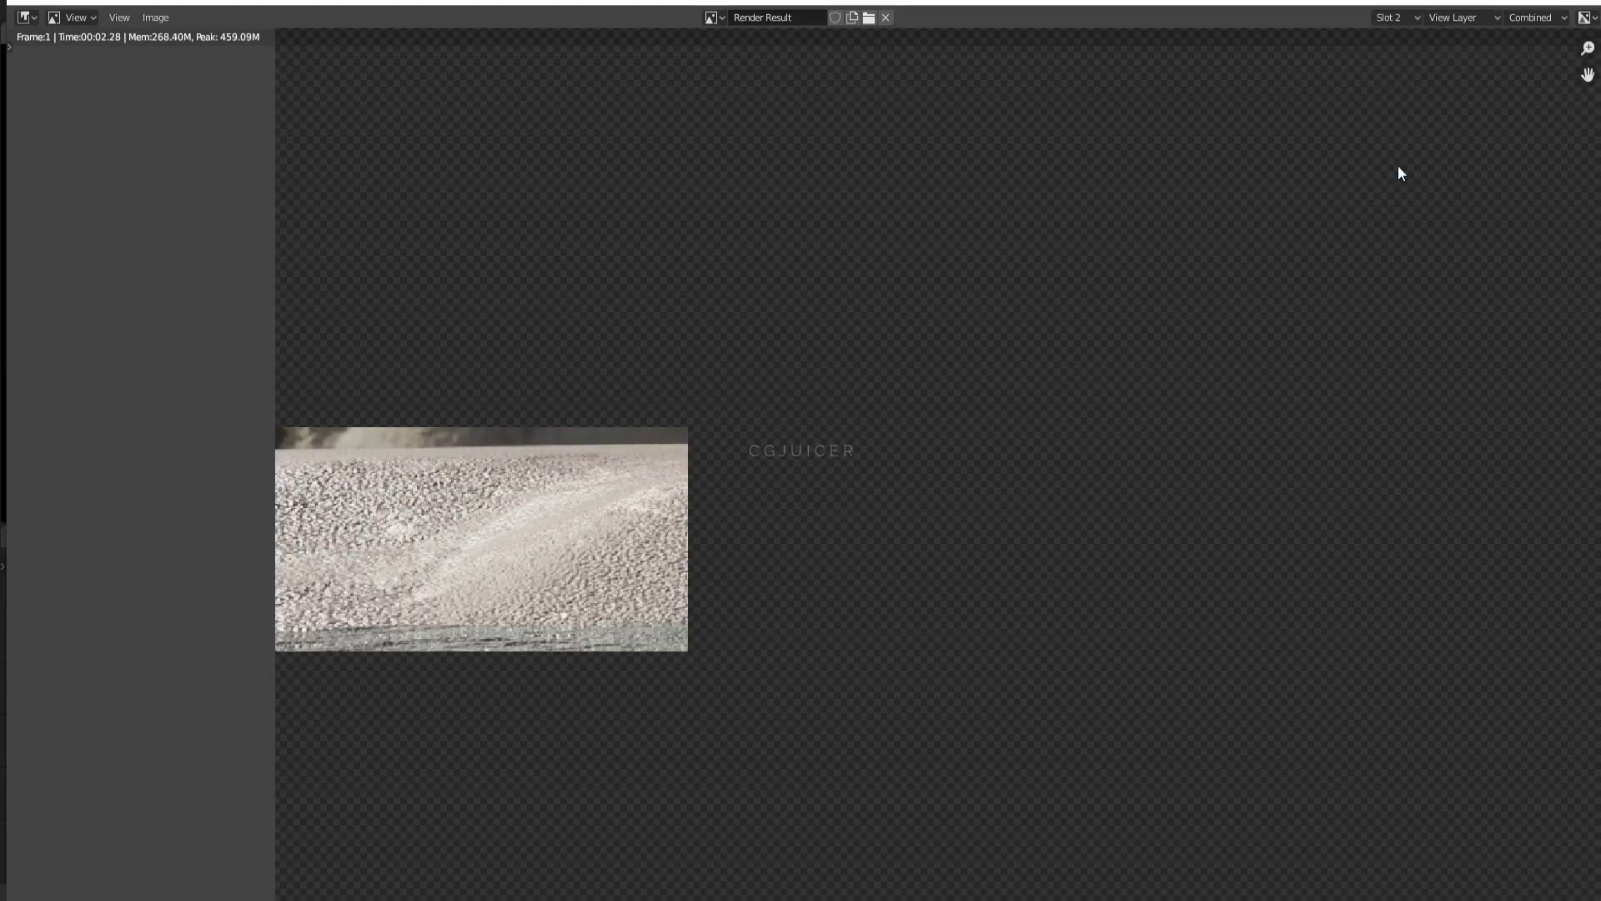
pyautogui.press('Escape')
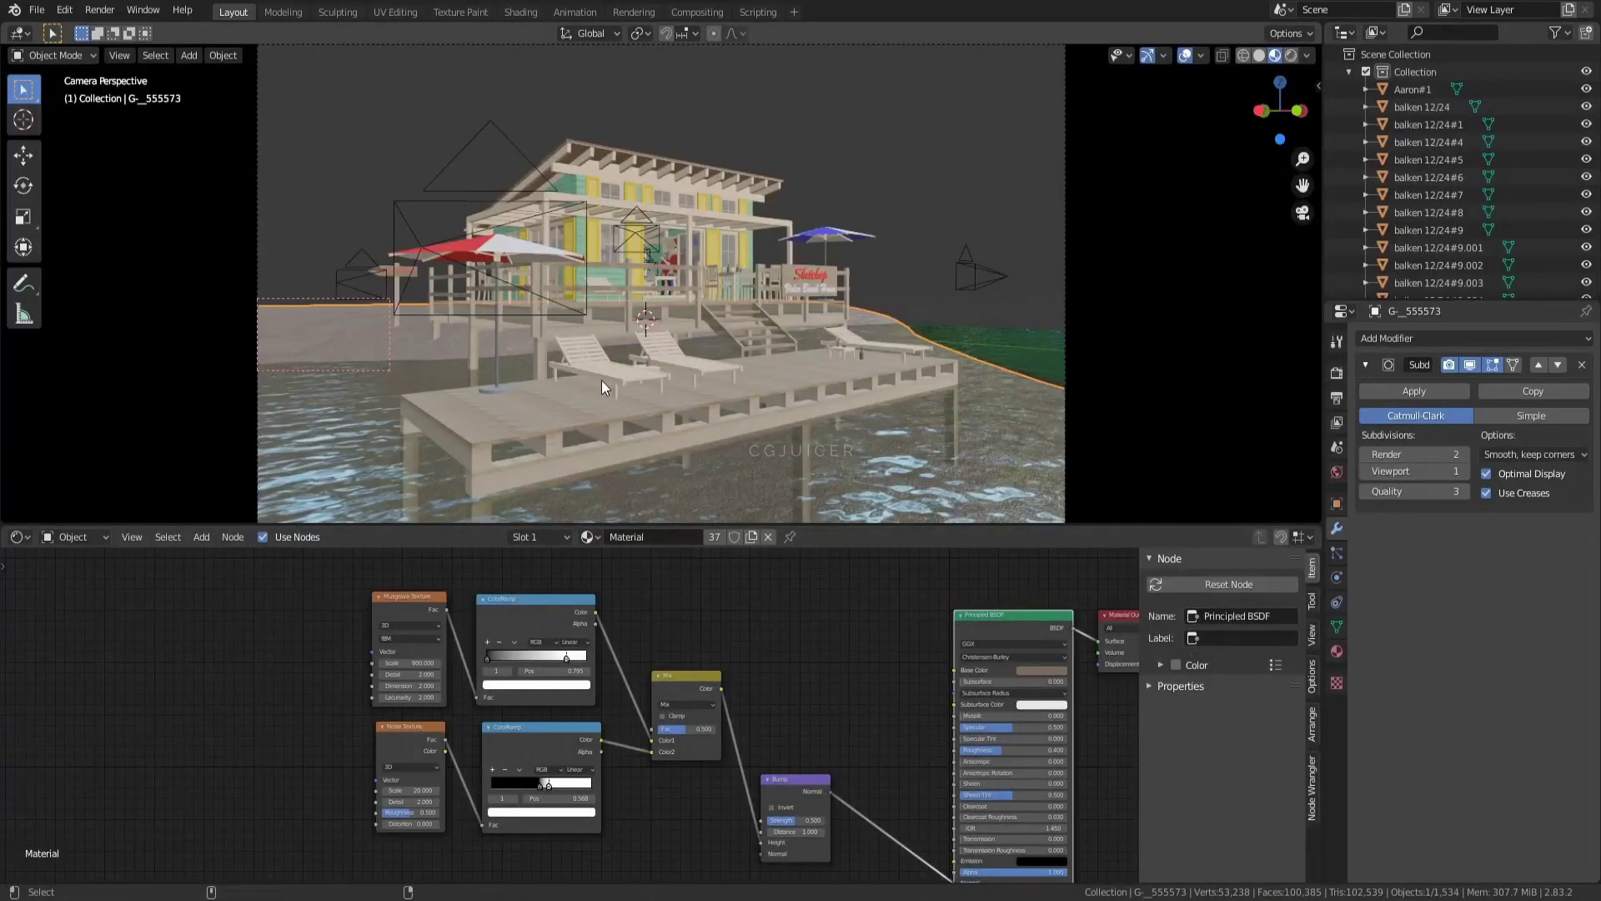
# Step: Add an Empty at the porch as the focus target
pyautogui.scroll(3, 638, 252)
pyautogui.scroll(5, 683, 218)
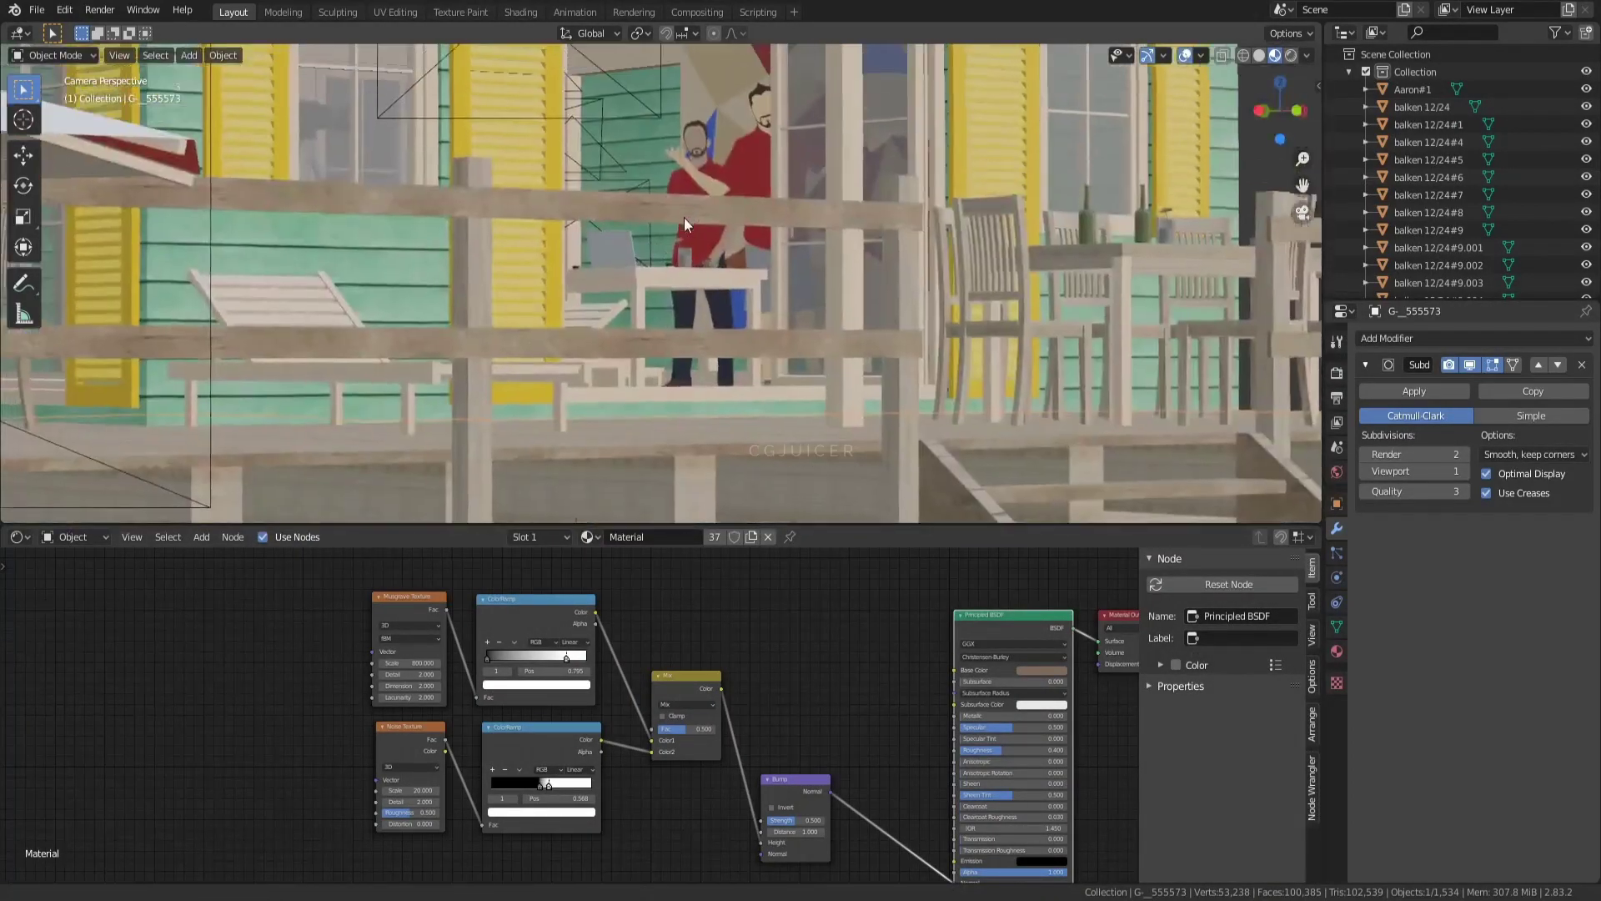
pyautogui.hotkey('shift', 'a')
pyautogui.click(469, 473)
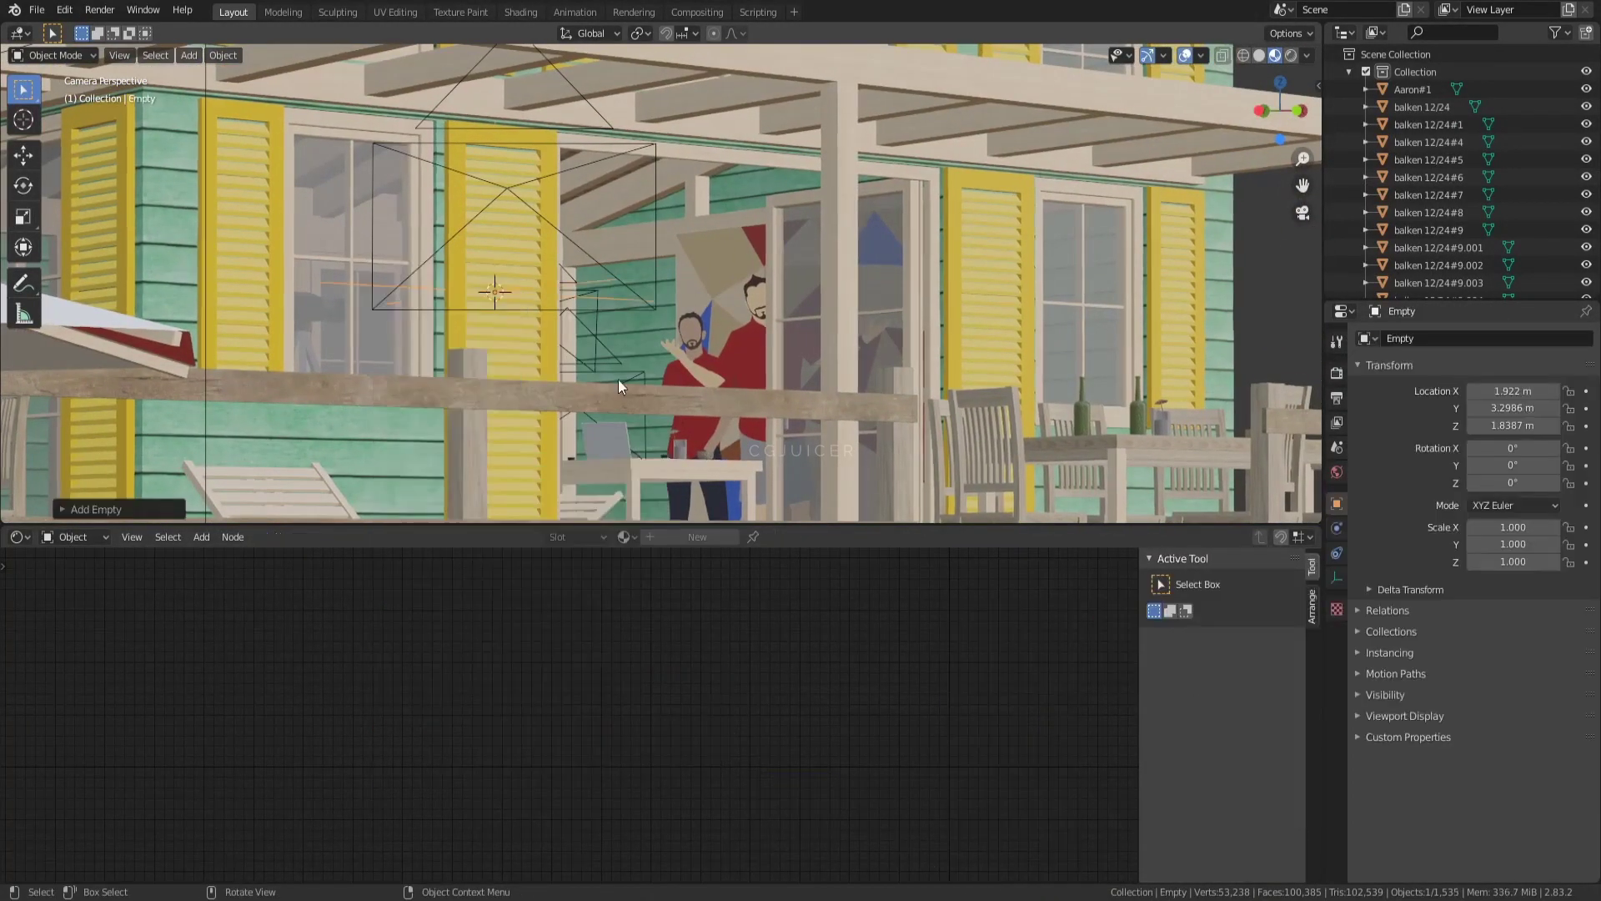
pyautogui.scroll(-5, 634, 367)
# Step: Give camera Outside View A depth of field focused on the Empty at F-Stop 0.1, previewed rendered
pyautogui.click(1064, 269)
pyautogui.click(1337, 577)
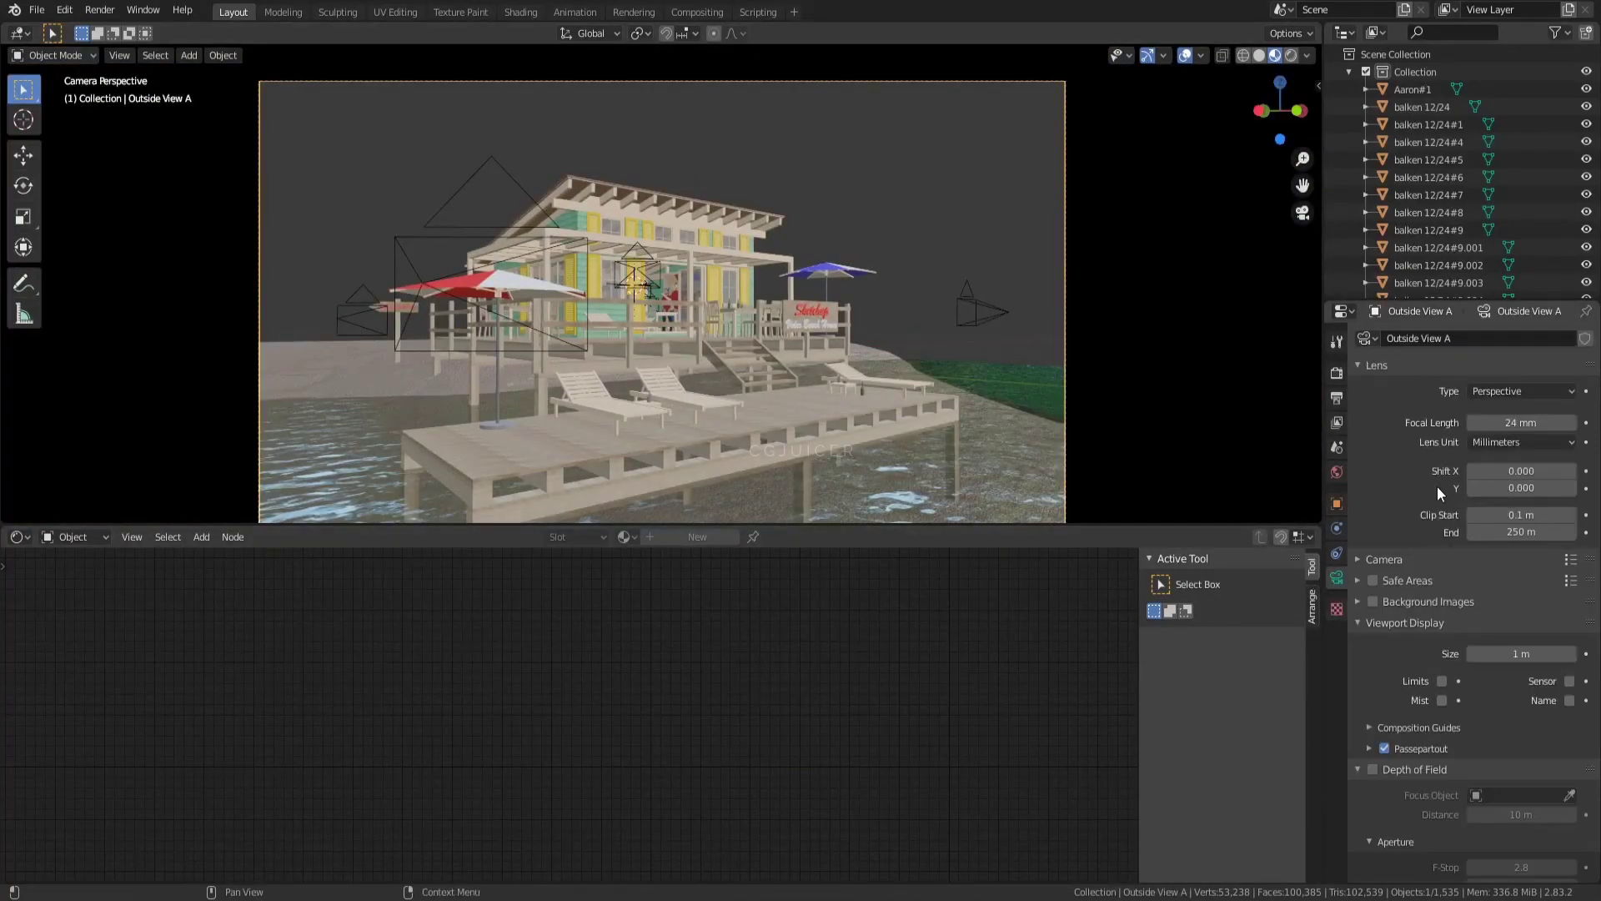
pyautogui.scroll(-2, 1512, 419)
pyautogui.click(1373, 689)
pyautogui.click(1517, 716)
pyautogui.write('em')
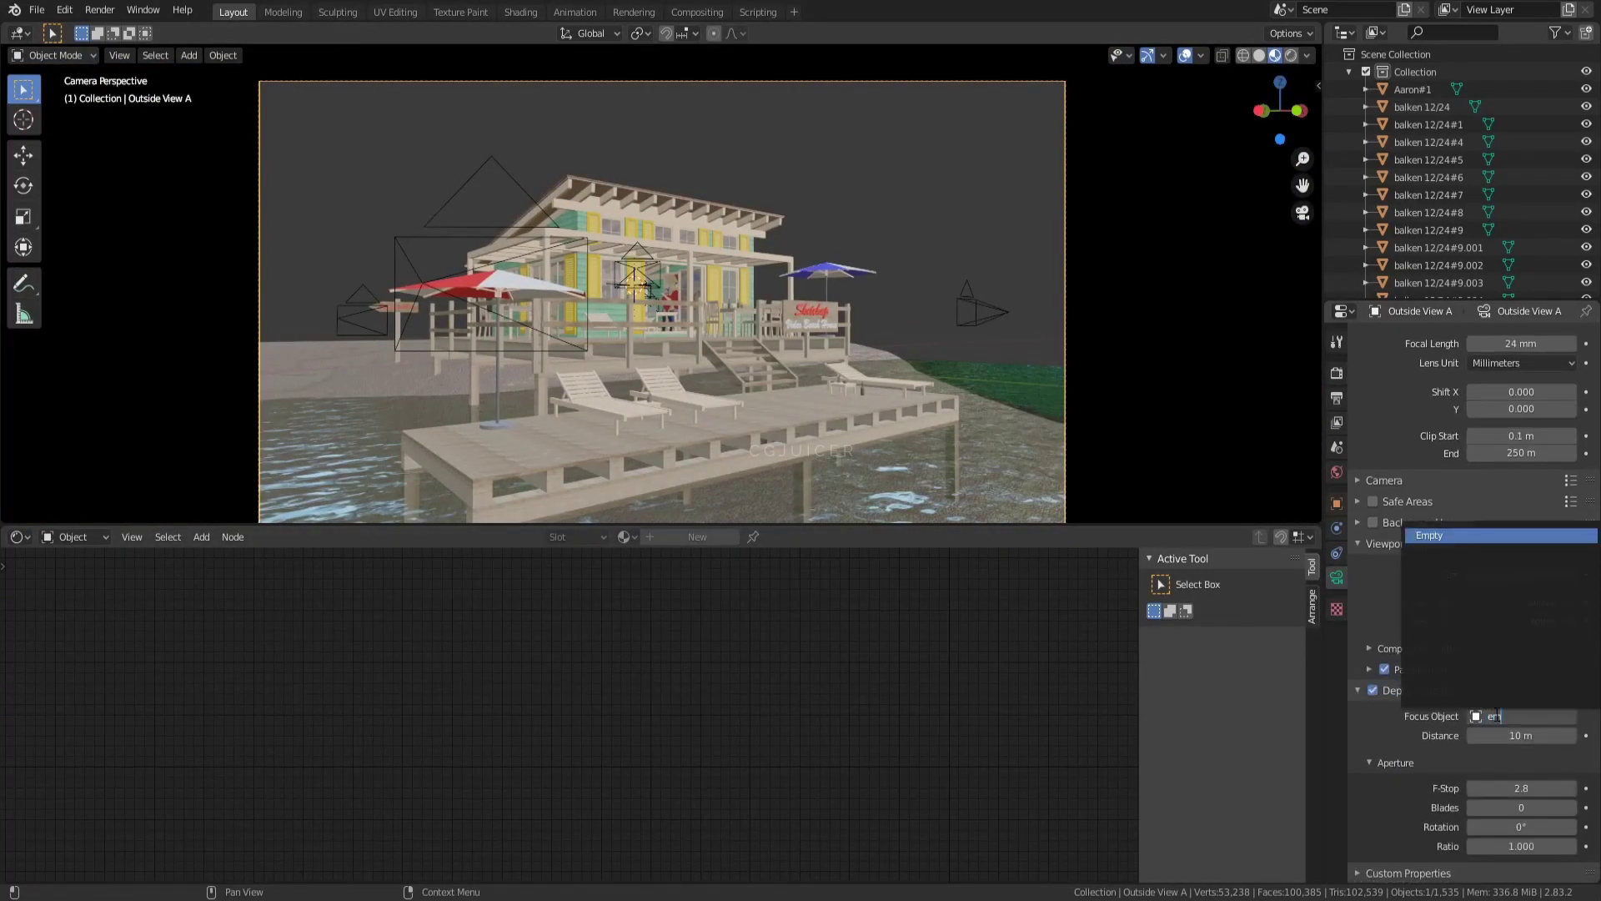
pyautogui.click(1460, 538)
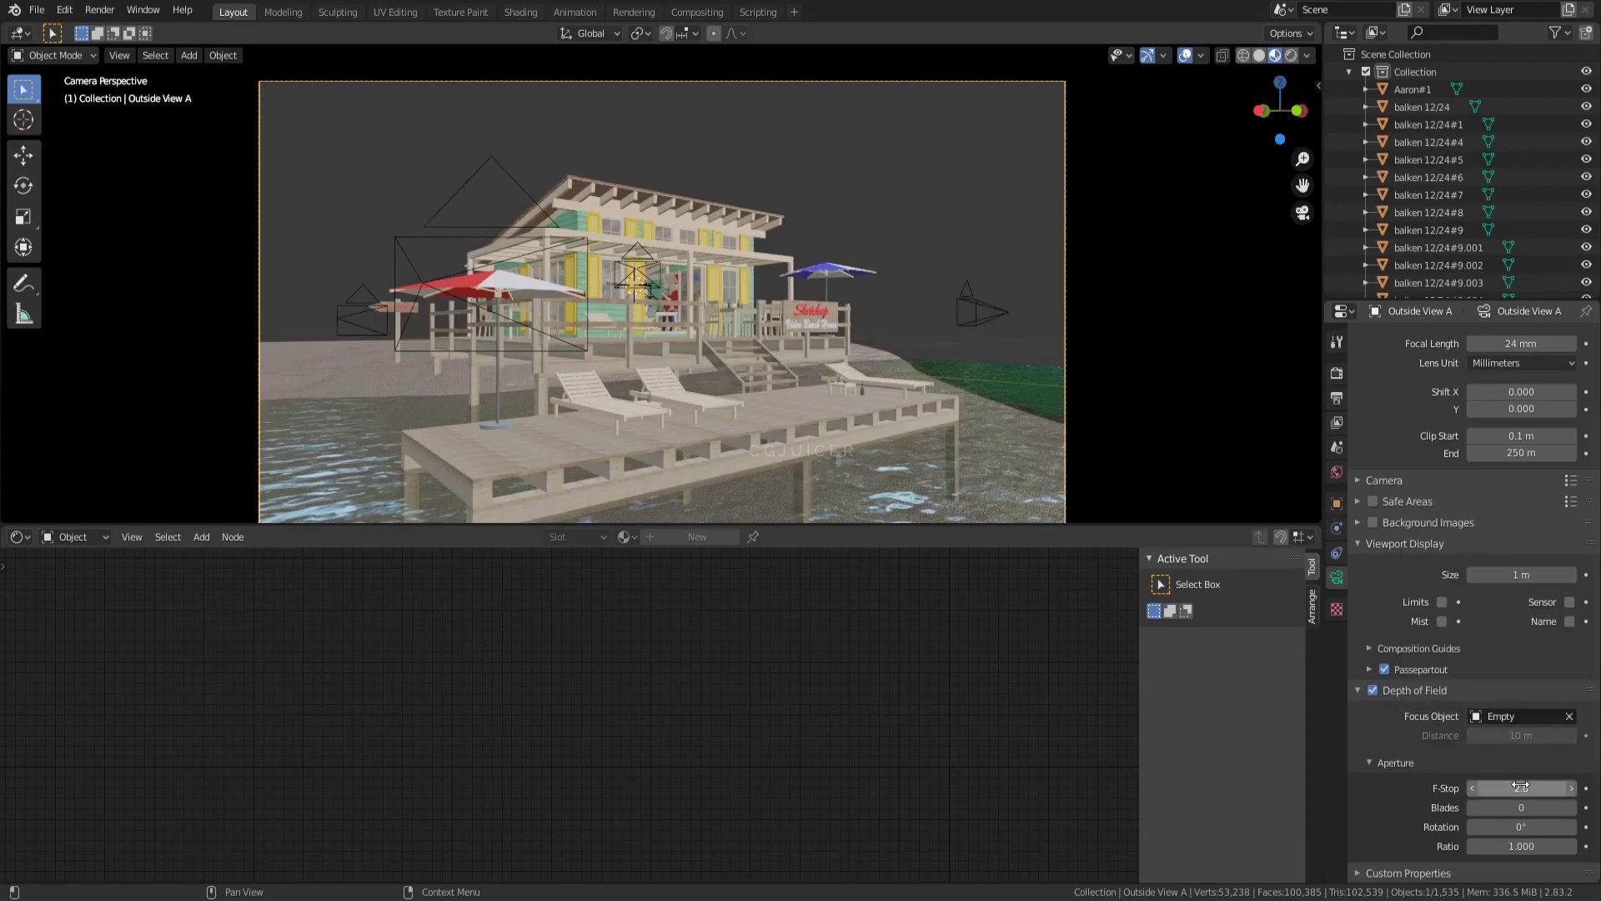
pyautogui.moveTo(1520, 787); pyautogui.dragTo(1492, 786)
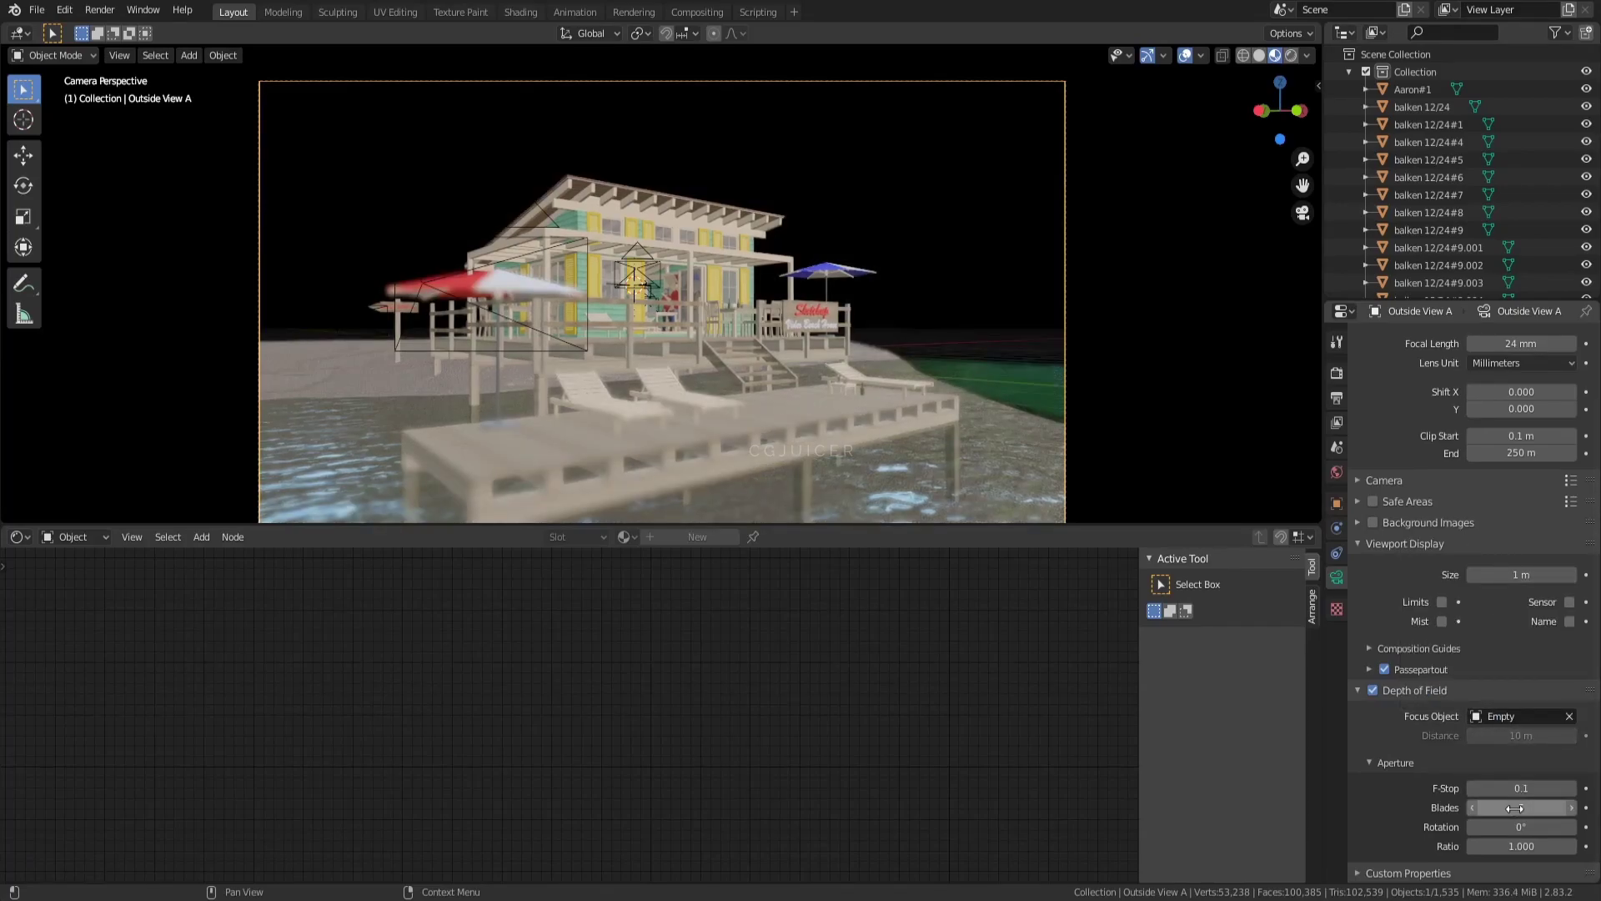
pyautogui.press('z')
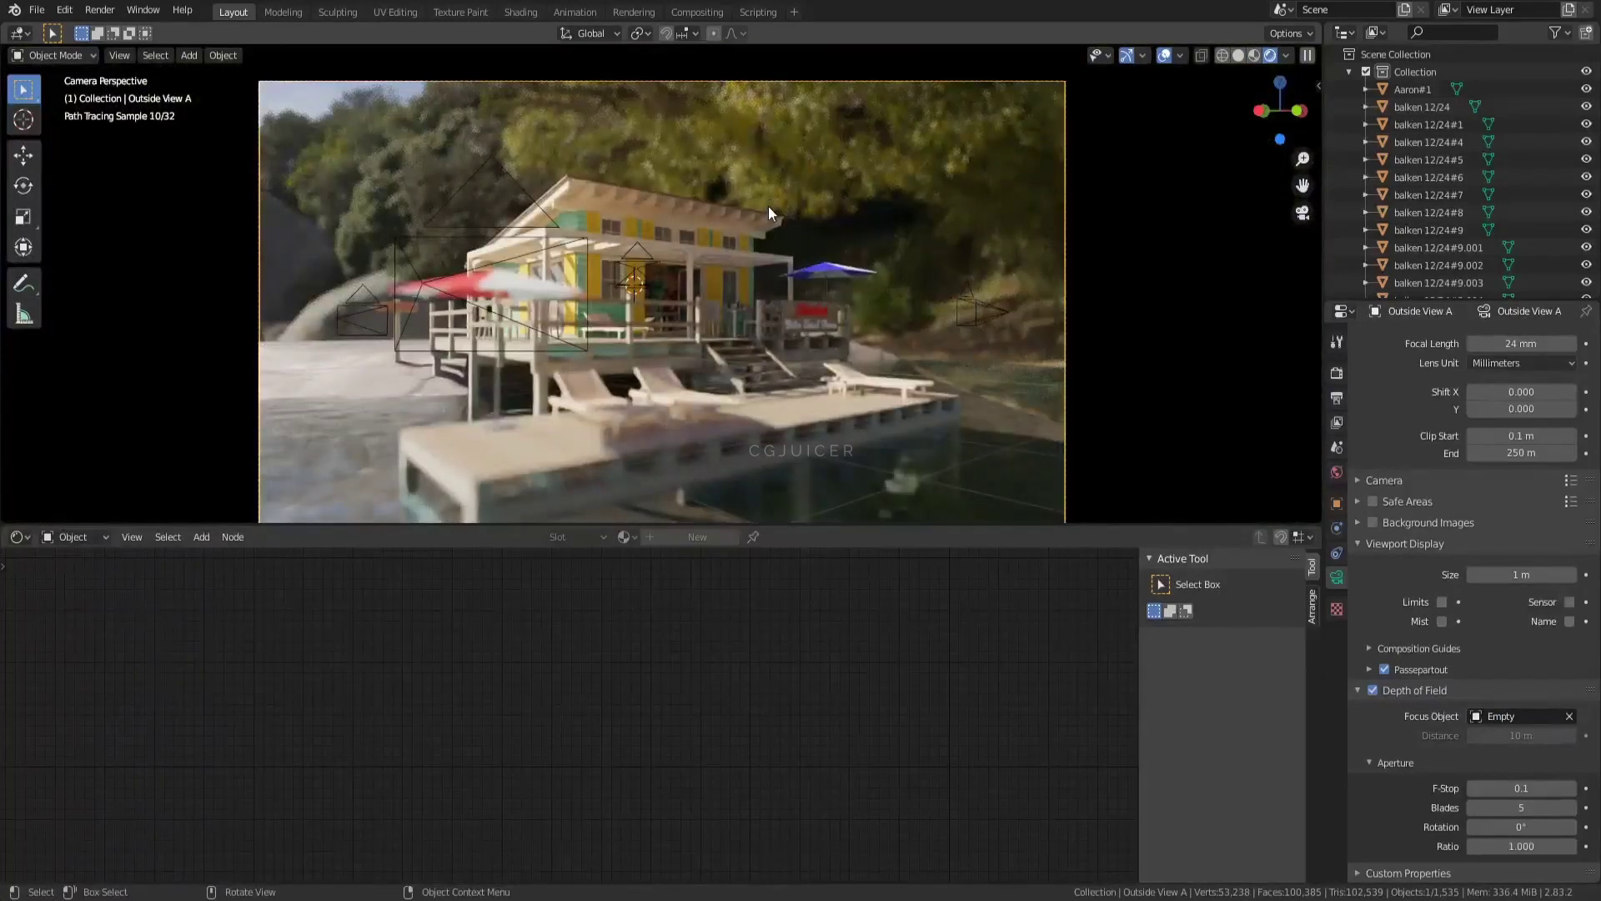
# Step: Replace the window pane's second material Principled BSDF with a Glass BSDF shader
pyautogui.press('z')
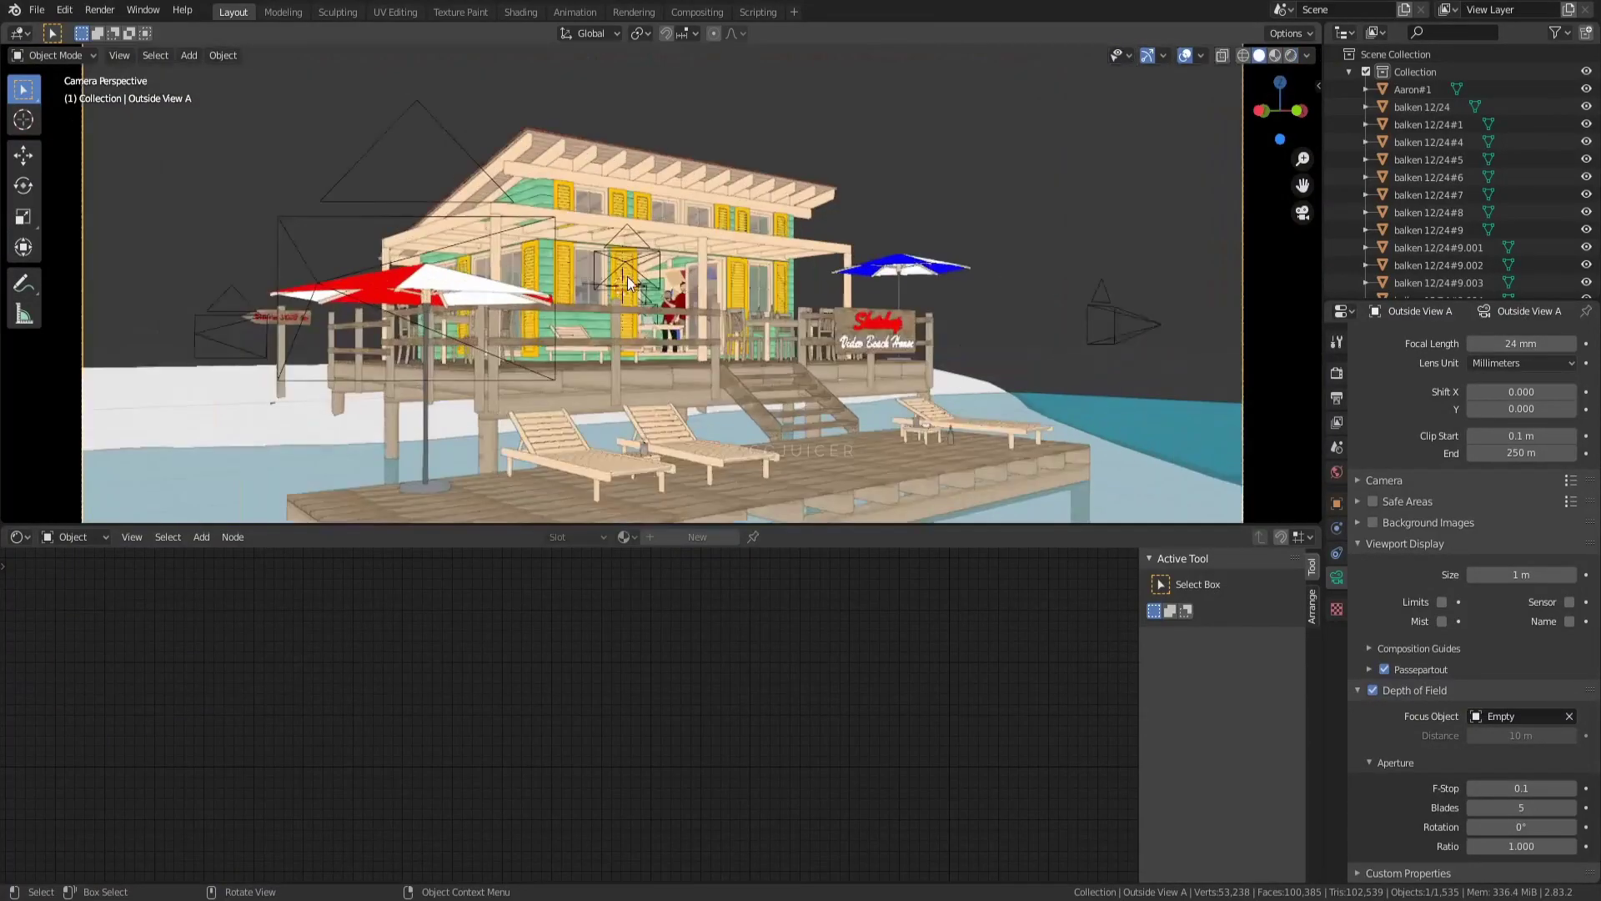
pyautogui.scroll(4, 468, 245)
pyautogui.click(468, 245)
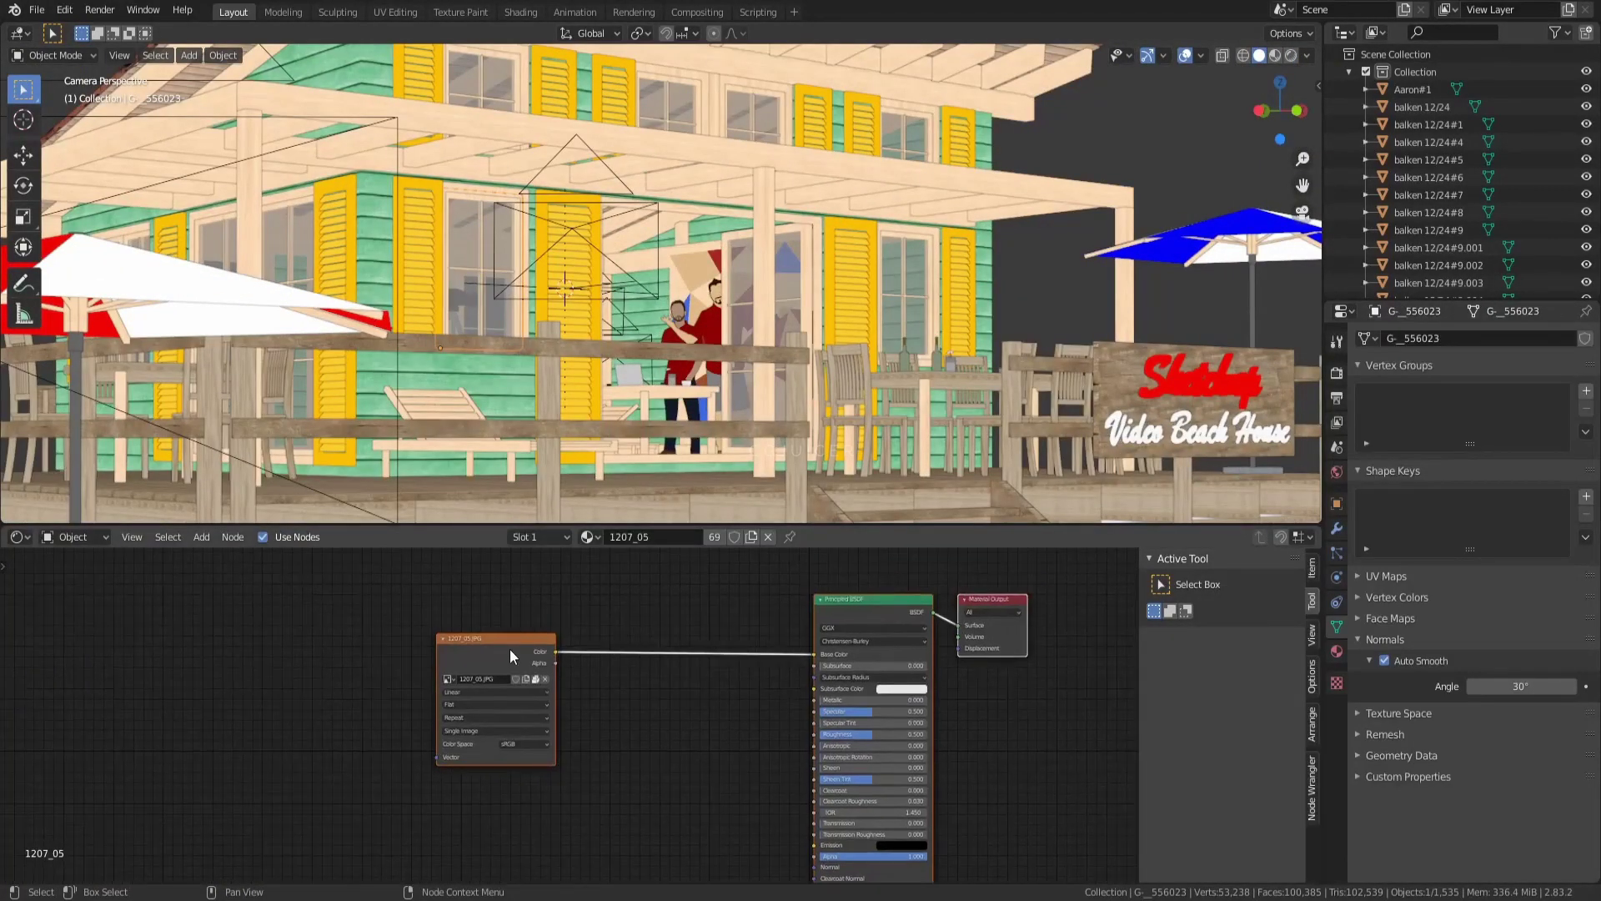
pyautogui.click(1337, 651)
pyautogui.press('Tab')
pyautogui.click(1417, 359)
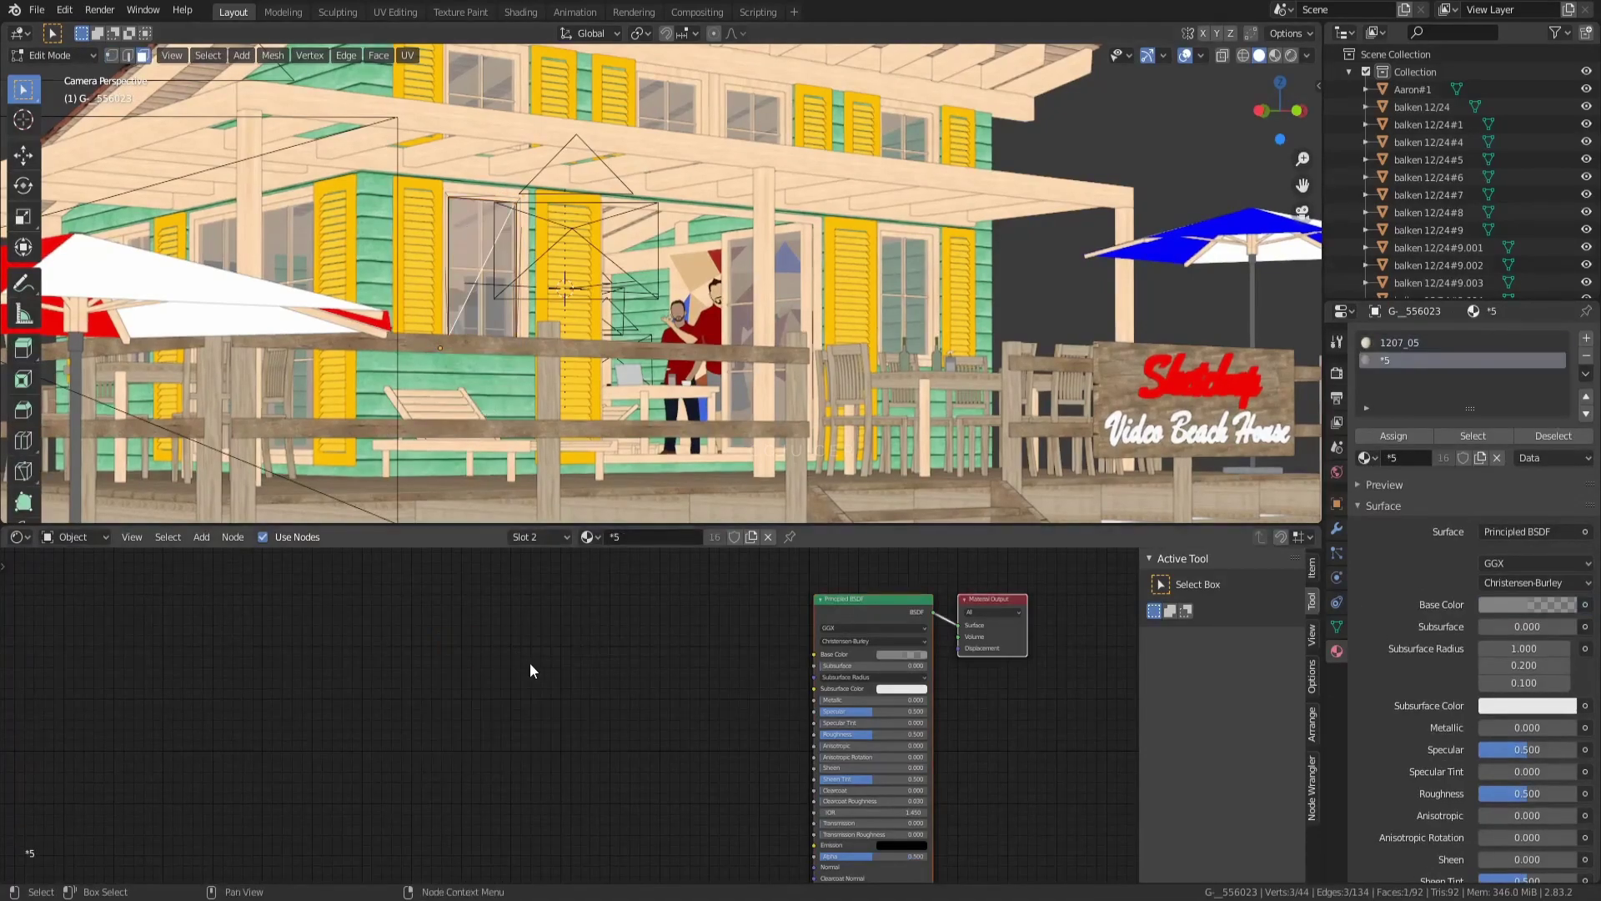
pyautogui.press('Delete')
pyautogui.hotkey('shift', 'a')
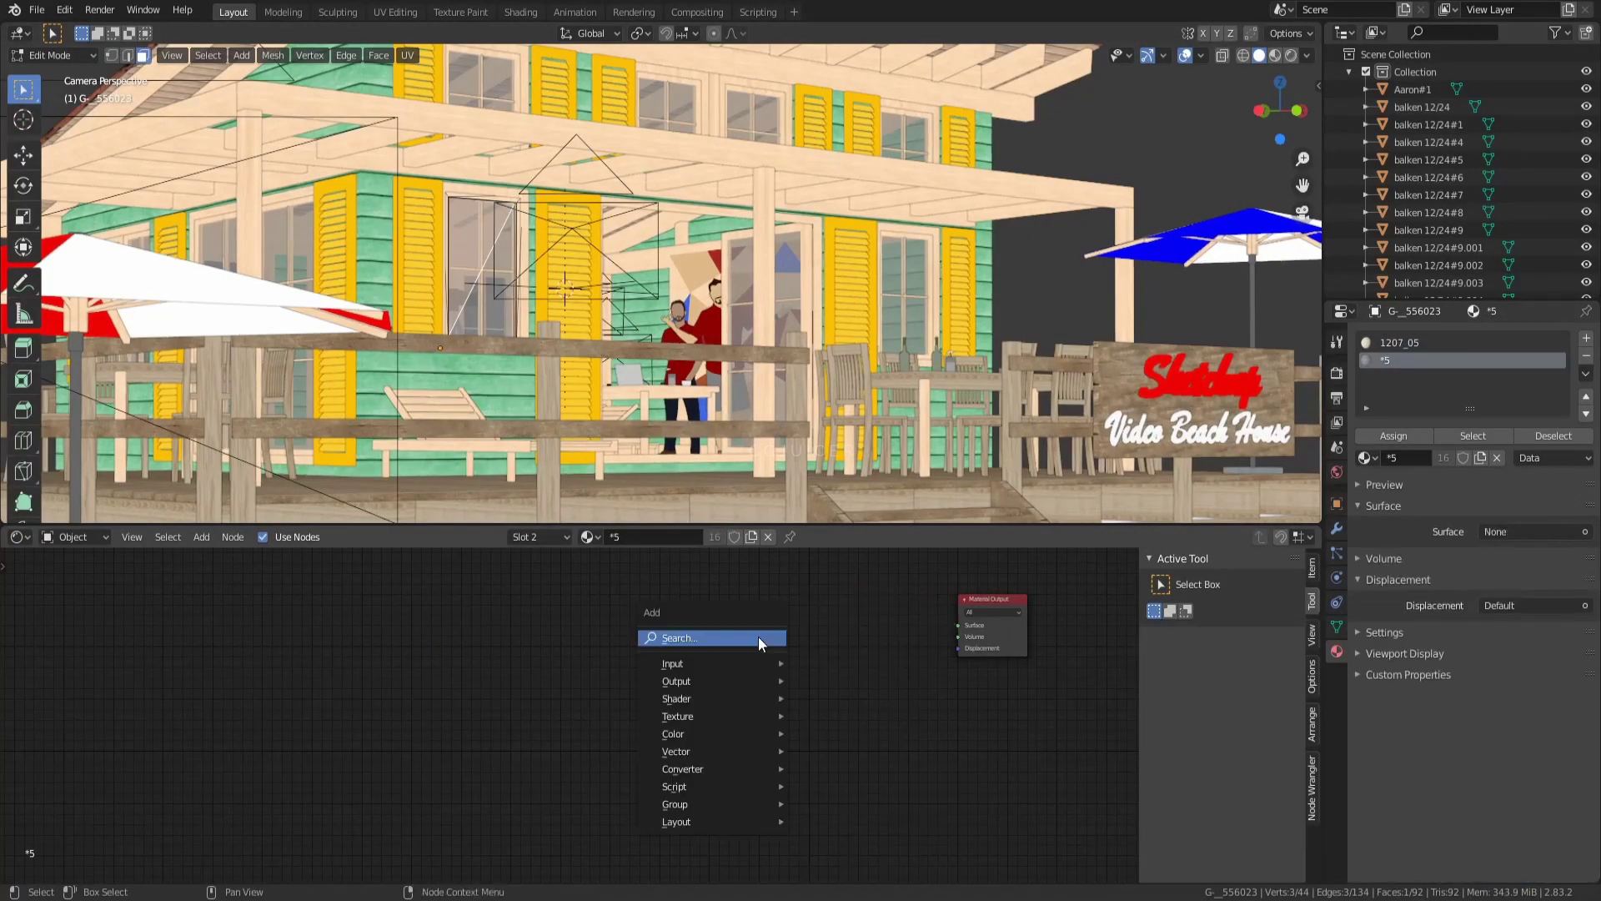
pyautogui.write('glass')
pyautogui.click(813, 667)
pyautogui.moveTo(962, 627); pyautogui.dragTo(959, 625)
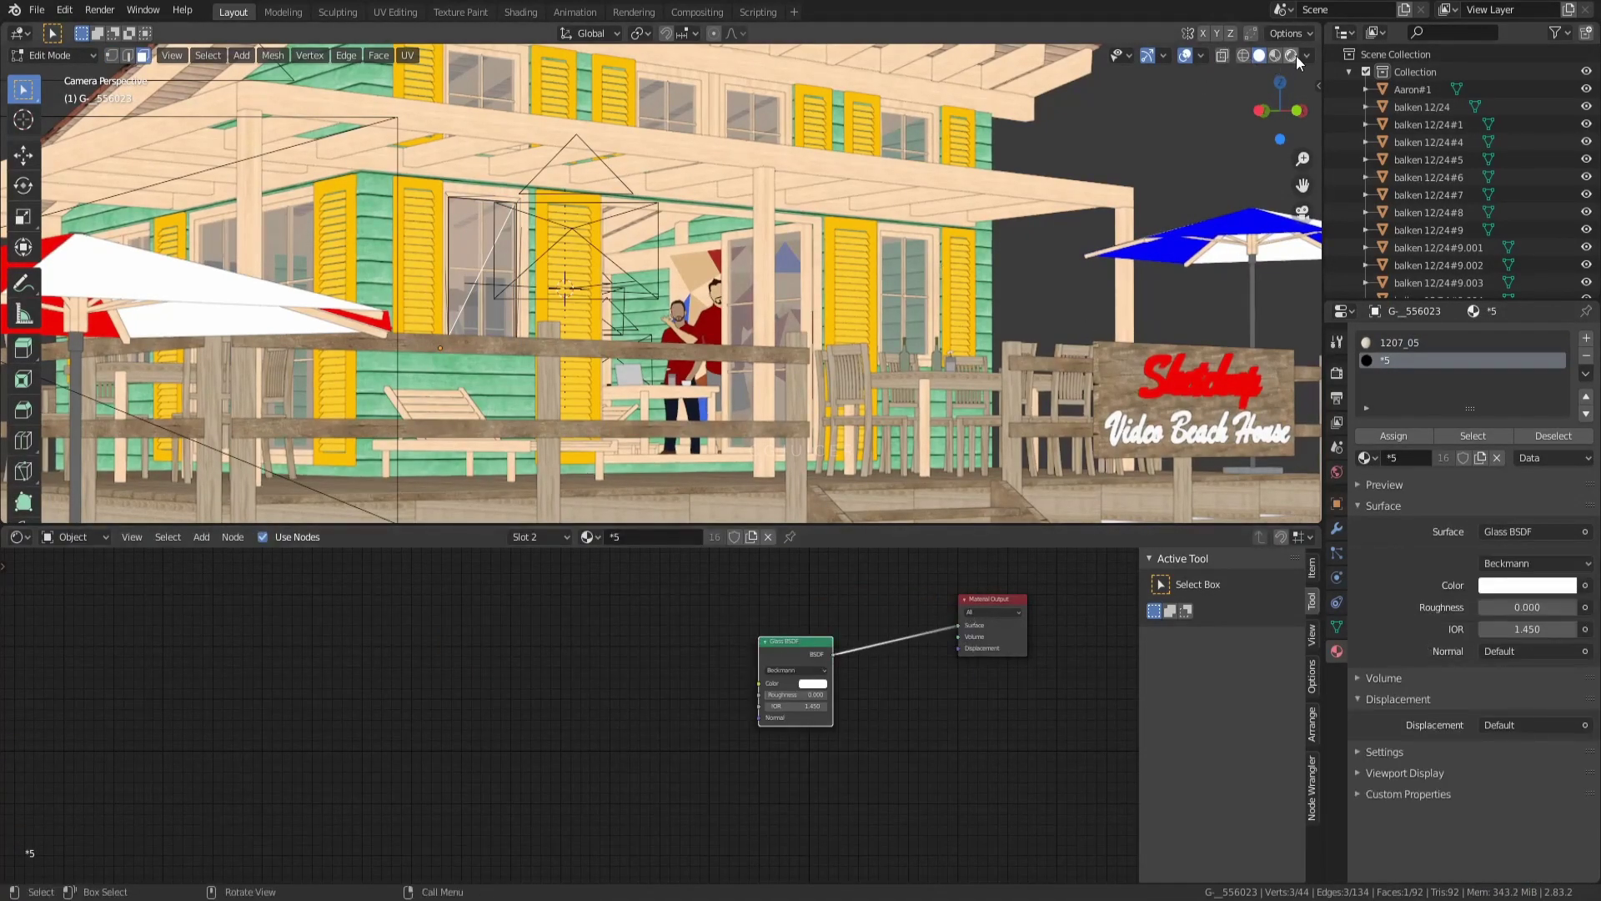
pyautogui.click(1291, 33)
pyautogui.press('Tab')
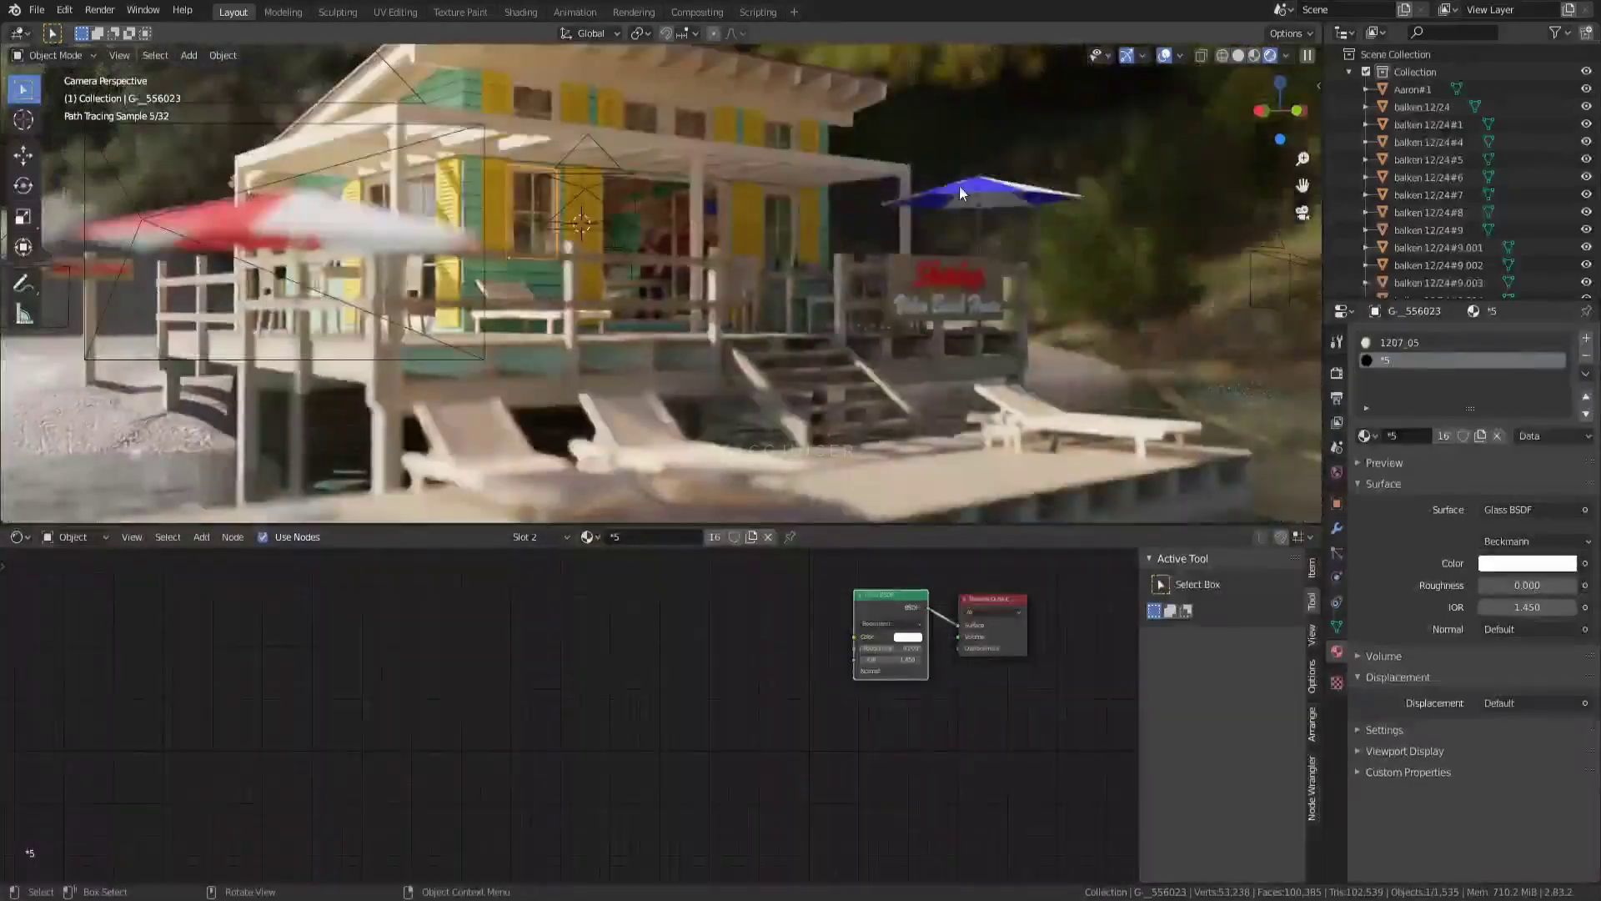
# Step: Make Sketchup.001 orange and delete the image texture from 1207_05 weiß, leaving plain white
pyautogui.click(959, 185)
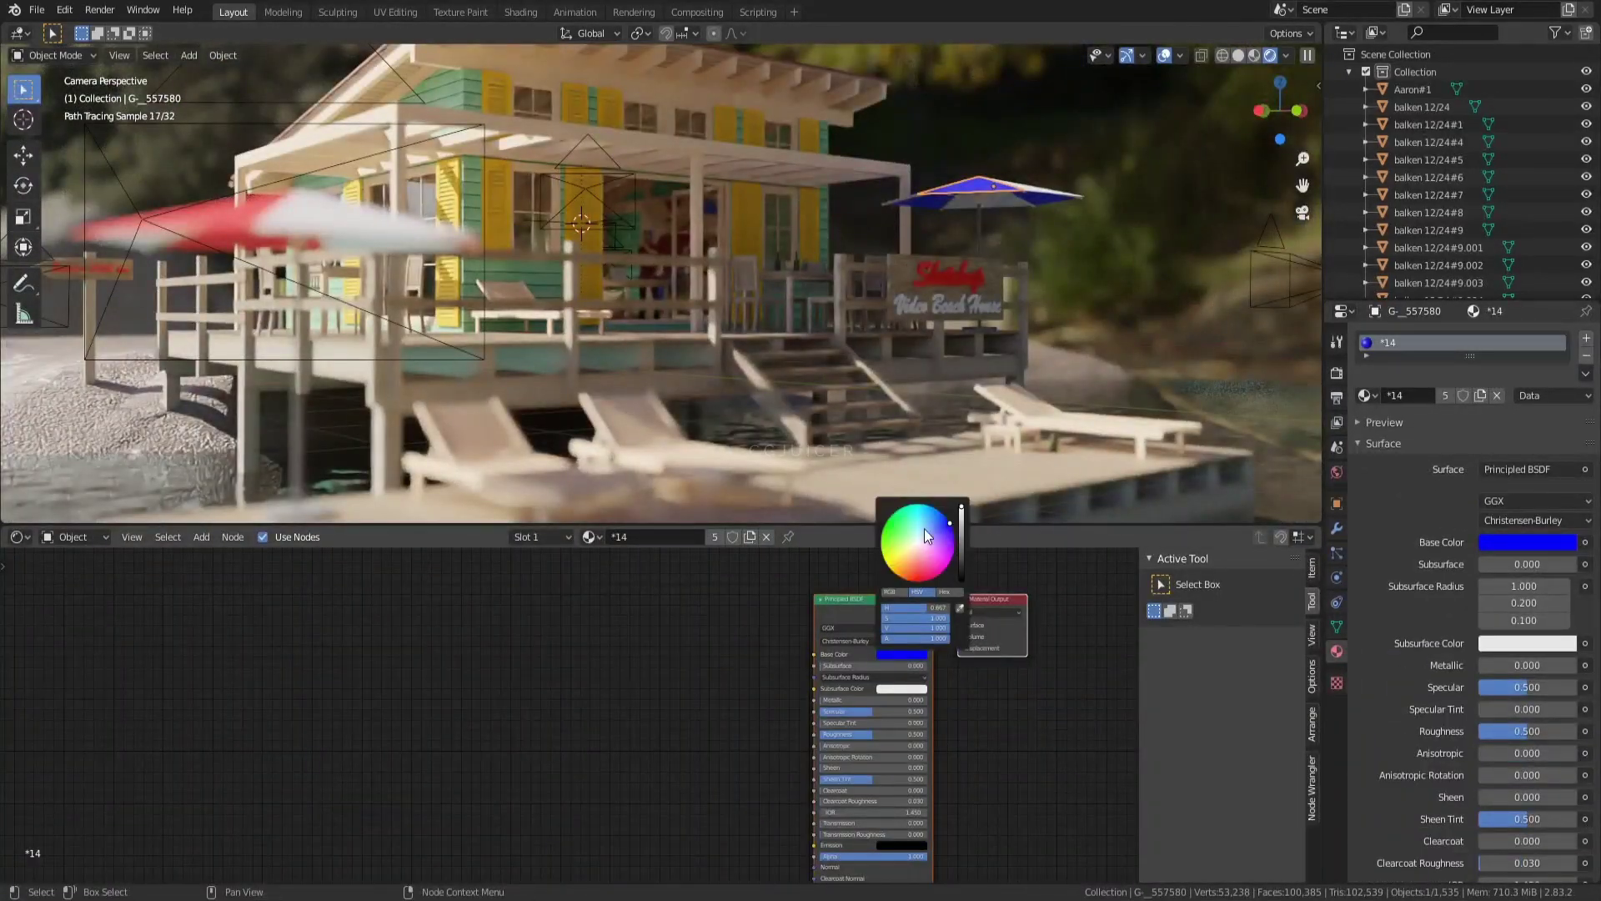
pyautogui.click(232, 230)
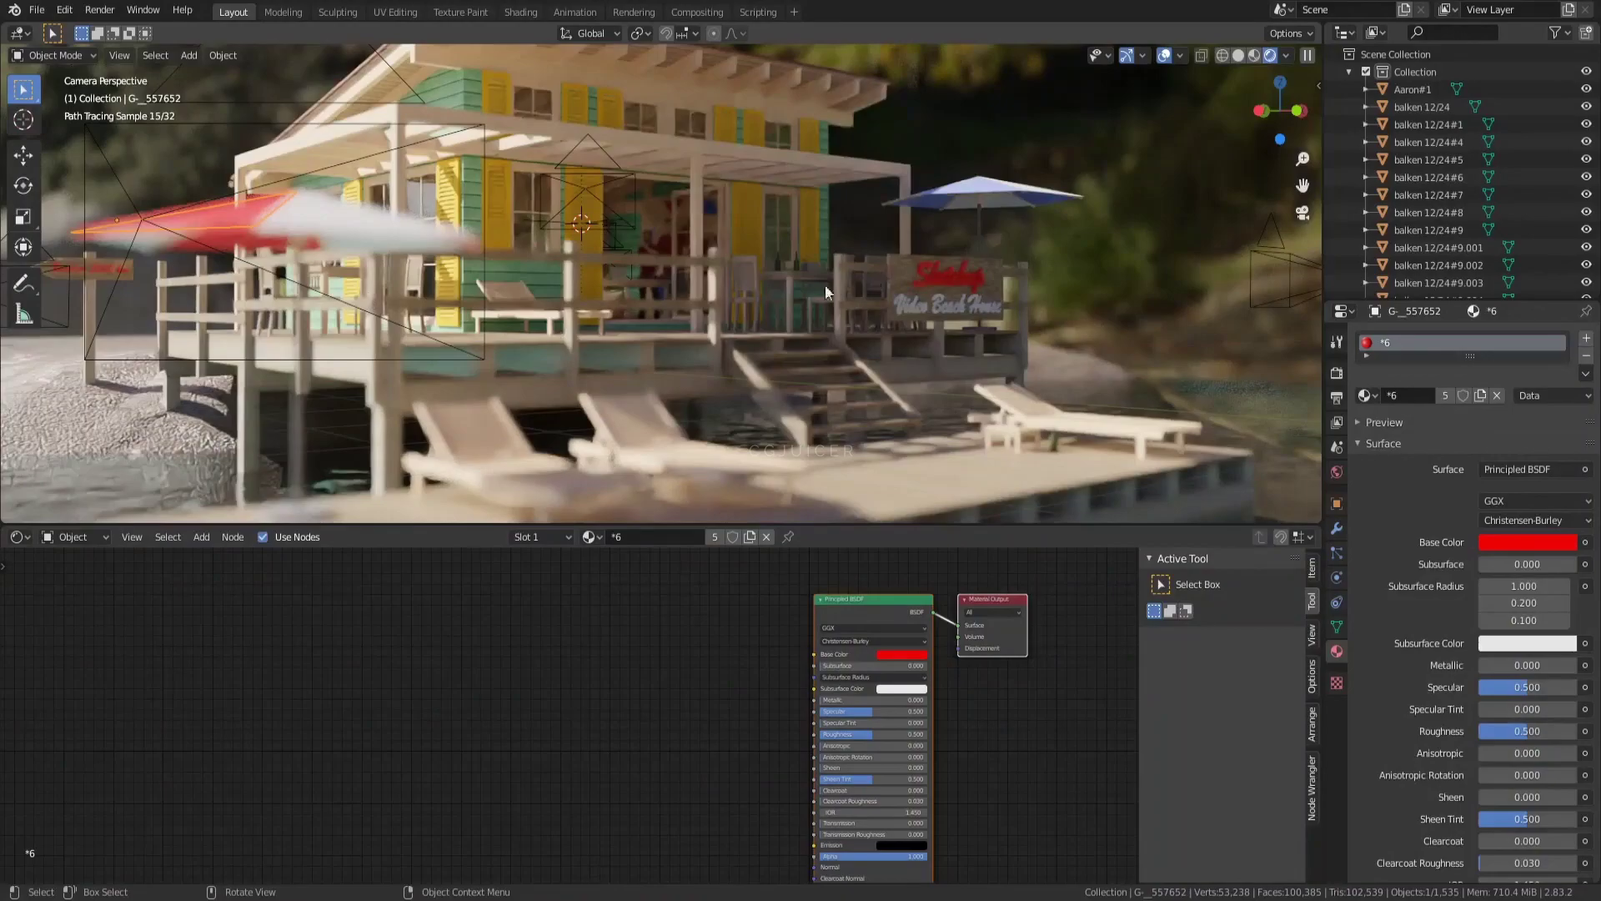
pyautogui.click(924, 567)
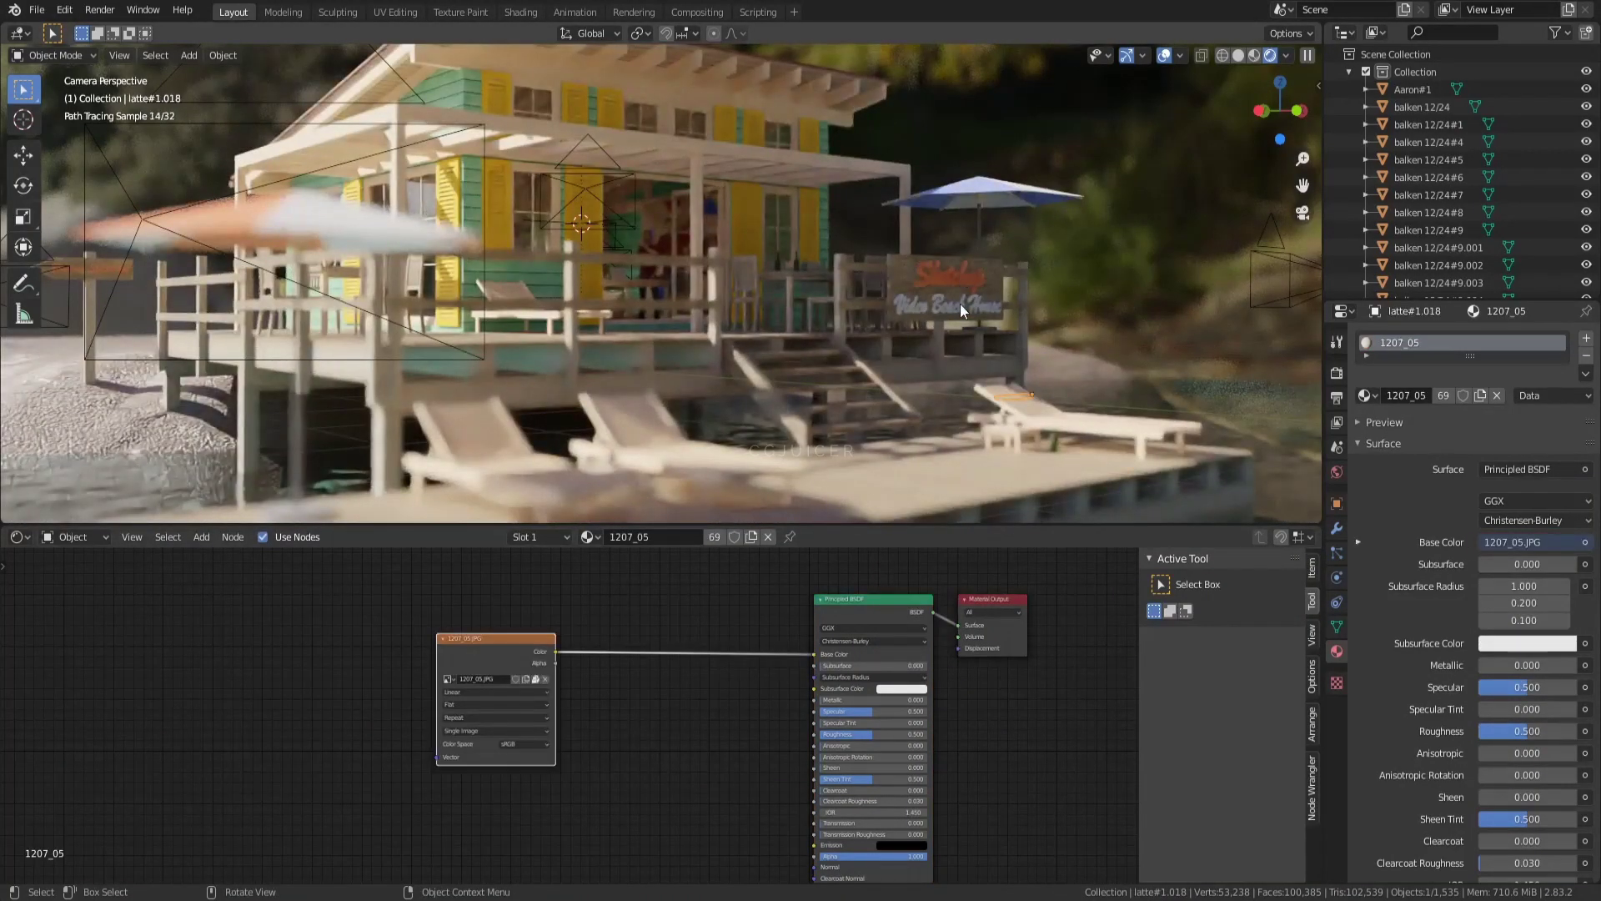
pyautogui.click(922, 309)
pyautogui.click(488, 642)
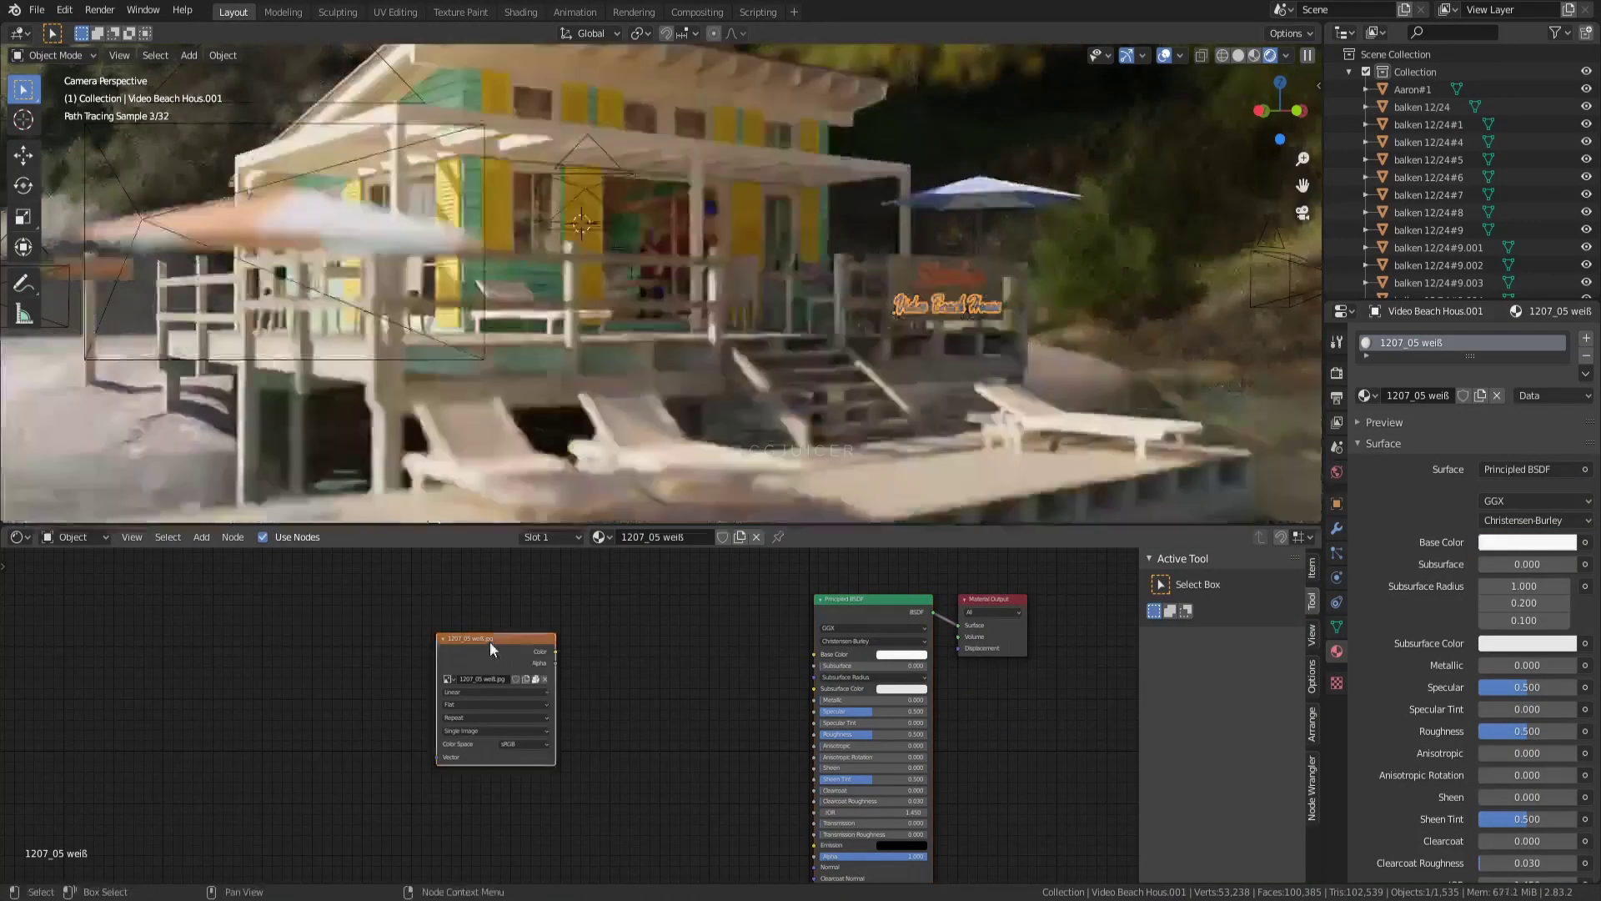
pyautogui.press('Delete')
# Step: Inspect the Rahmenholz.004 frame material, then select the G-_555780 wood object
pyautogui.click(1027, 414)
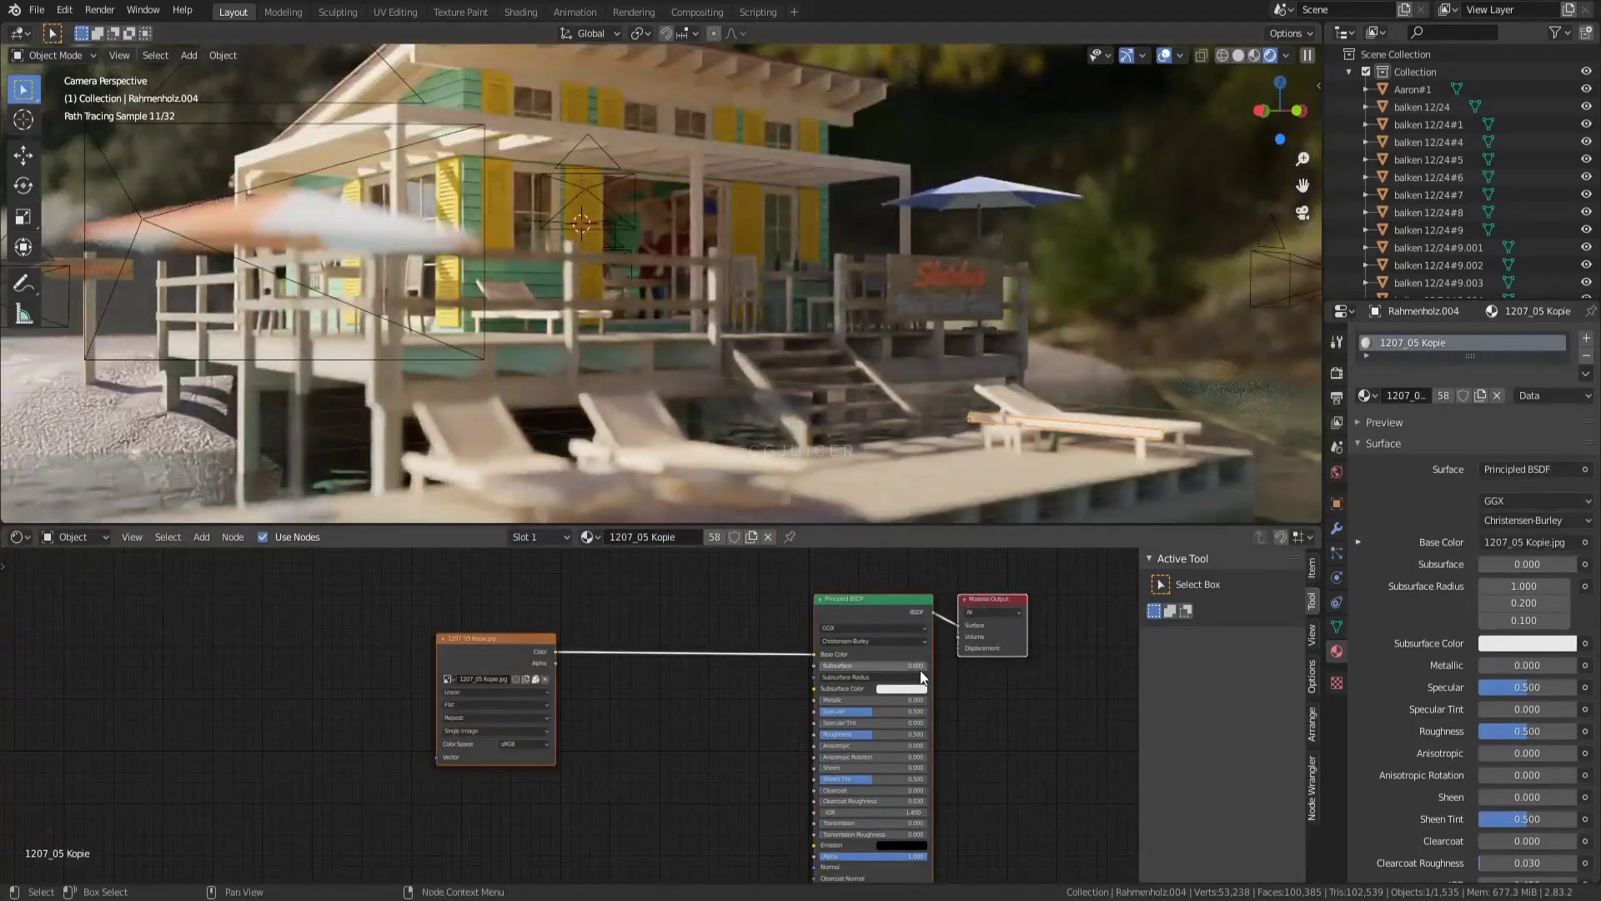
pyautogui.click(905, 688)
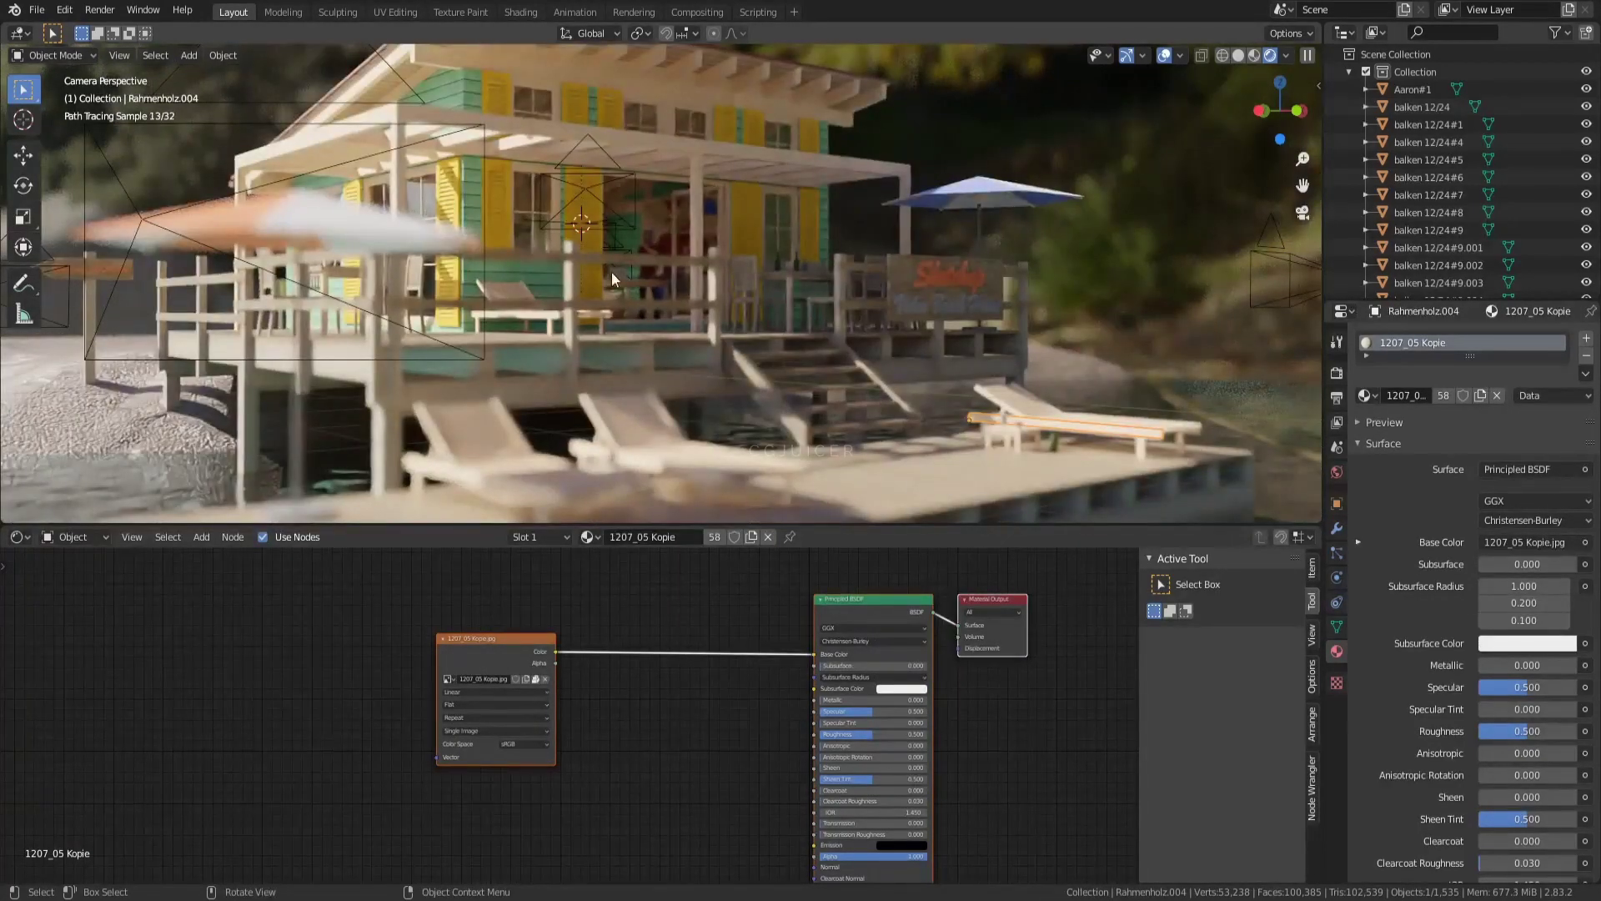
pyautogui.click(612, 275)
# Step: Drive Holz31 2 roughness from its image texture through a new ColorRamp
pyautogui.press('Tab')
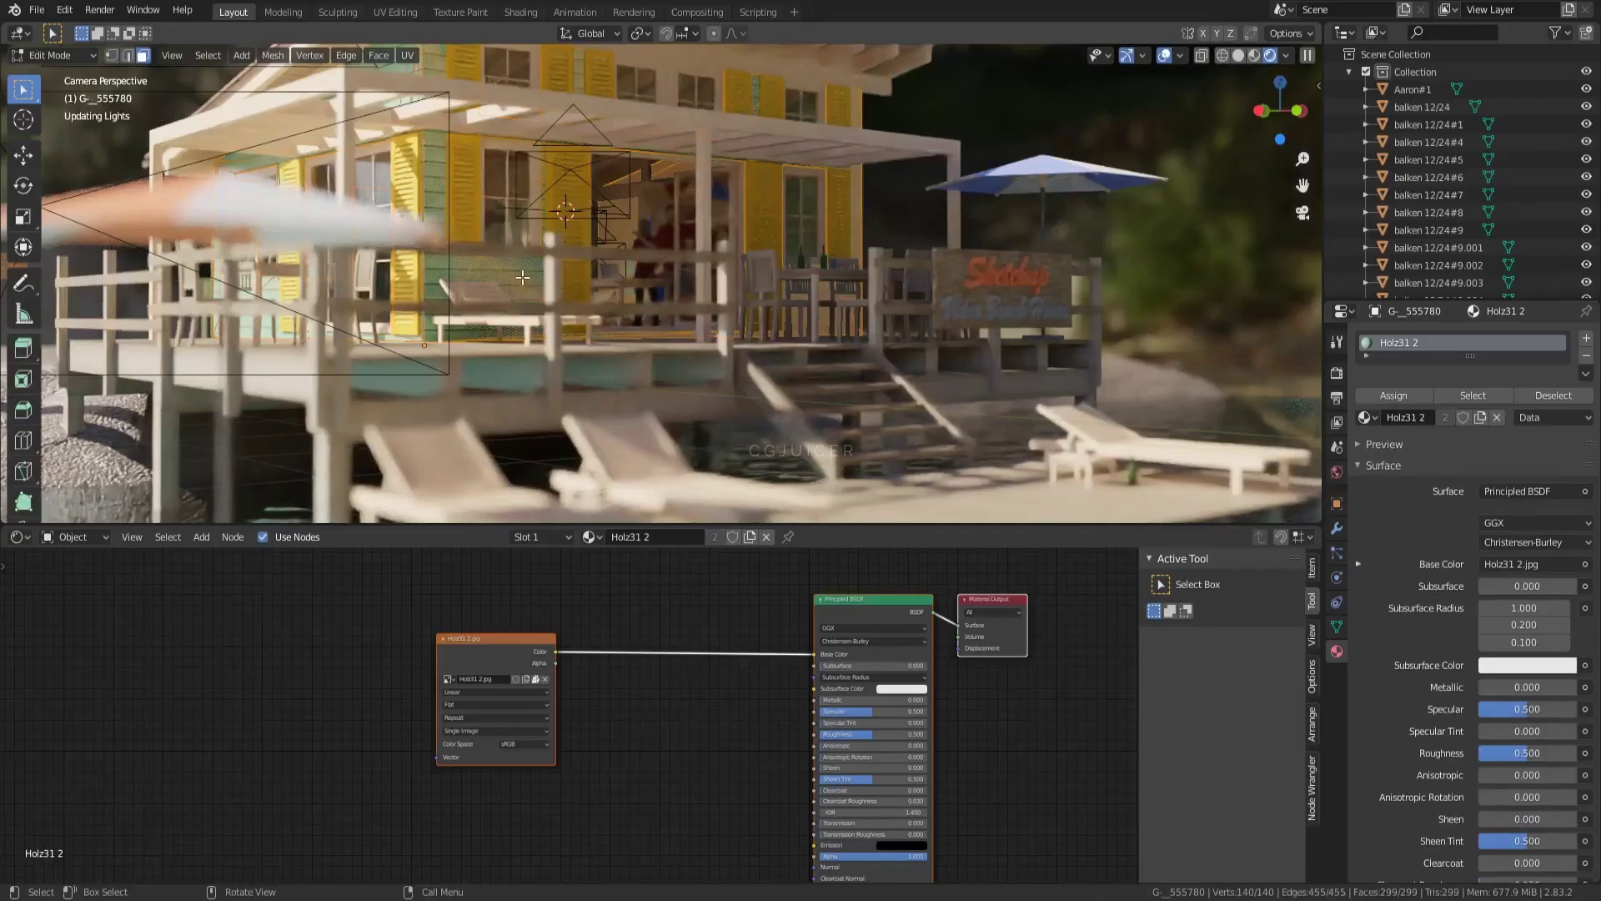
pyautogui.press('Tab')
pyautogui.moveTo(564, 677); pyautogui.dragTo(573, 622, button='middle')
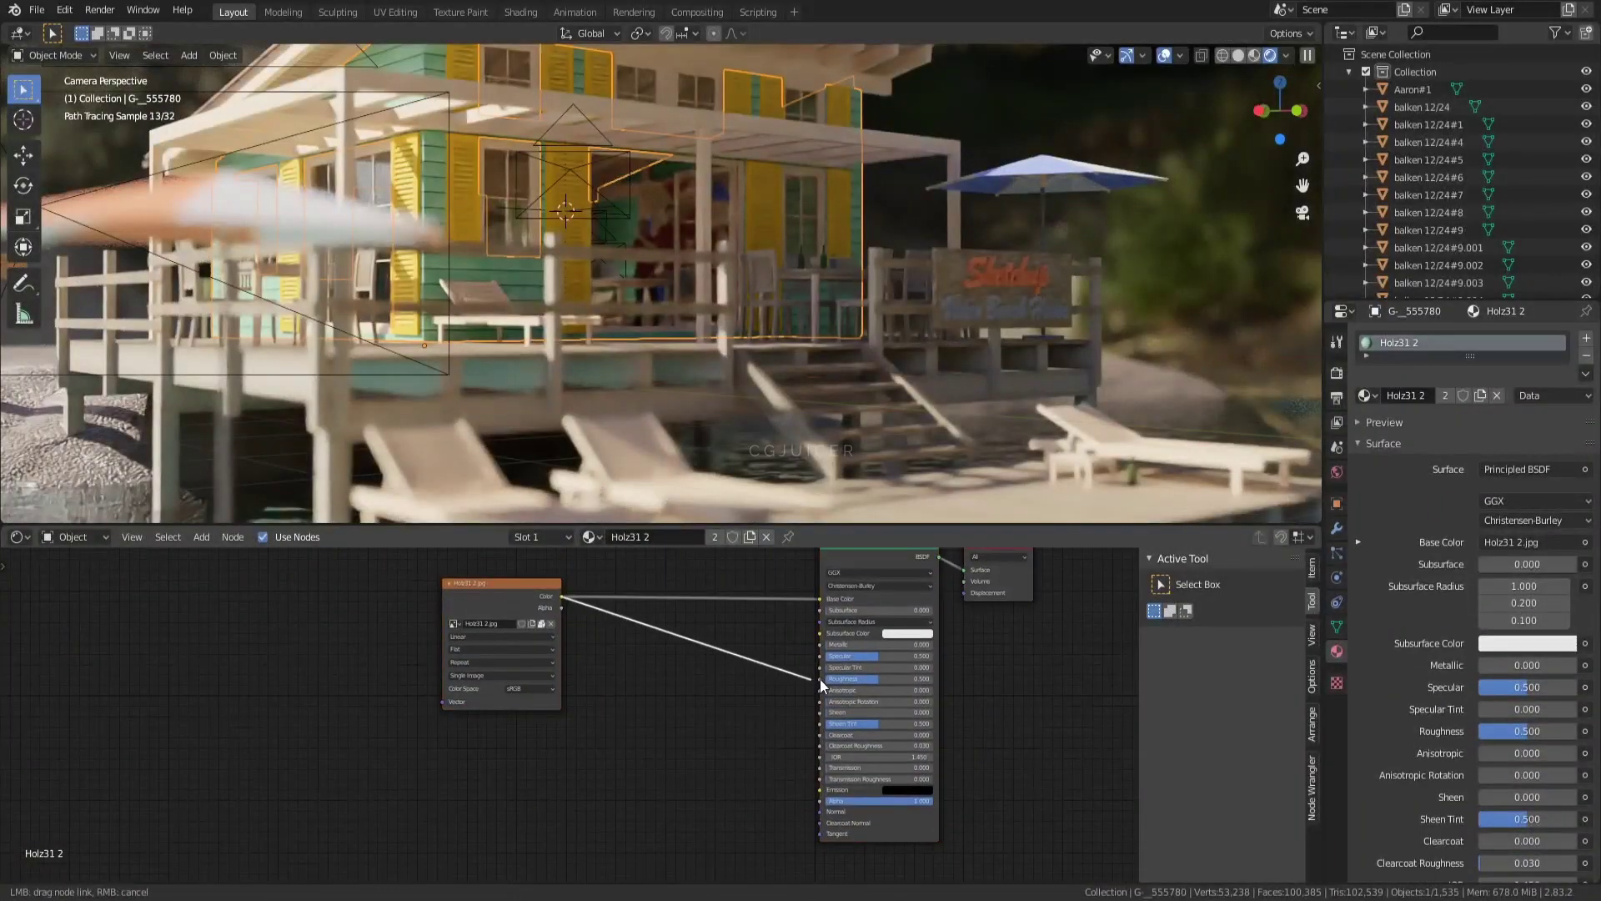
pyautogui.hotkey('shift', 'a')
pyautogui.moveTo(821, 684); pyautogui.dragTo(724, 696)
pyautogui.click(768, 679)
pyautogui.click(707, 694)
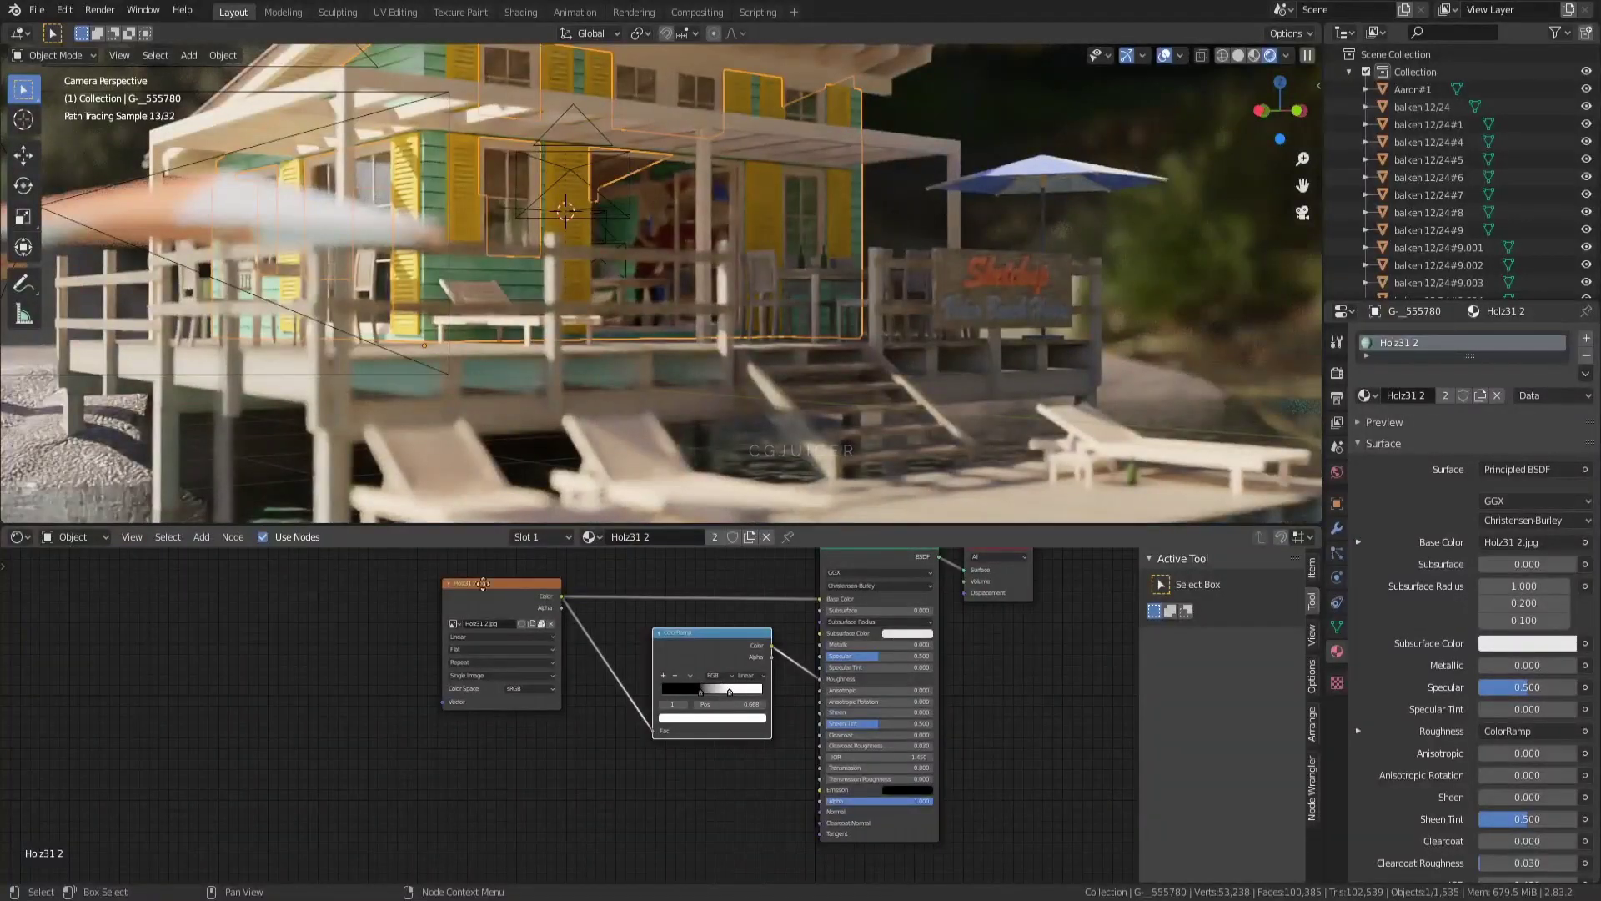
# Step: Adjust the ColorRamp stop while previewing it, then restore the full Principled BSDF result
pyautogui.moveTo(482, 583); pyautogui.dragTo(393, 574)
pyautogui.keyDown('ctrl'); pyautogui.keyDown('shift'); pyautogui.click(644, 659); pyautogui.keyUp('shift'); pyautogui.keyUp('ctrl')
pyautogui.moveTo(697, 667)
pyautogui.mouseDown()
pyautogui.moveTo(644, 658)
pyautogui.moveTo(668, 683)
pyautogui.mouseUp()
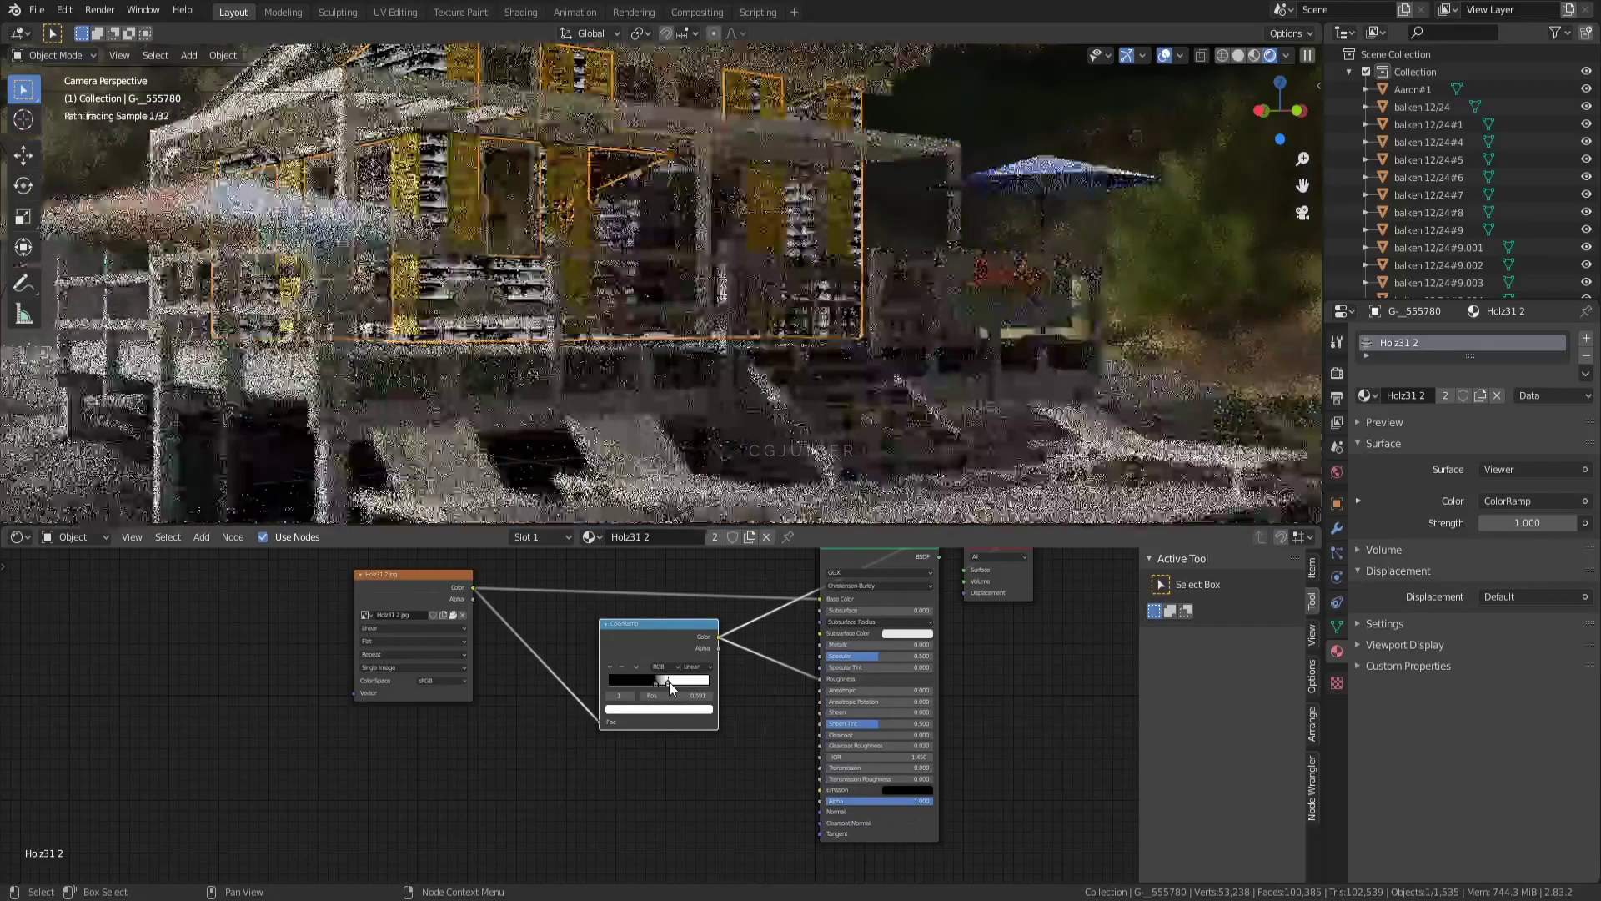
pyautogui.moveTo(819, 549); pyautogui.dragTo(753, 619, button='middle')
pyautogui.keyDown('ctrl'); pyautogui.keyDown('shift'); pyautogui.click(775, 612); pyautogui.keyUp('shift'); pyautogui.keyUp('ctrl')
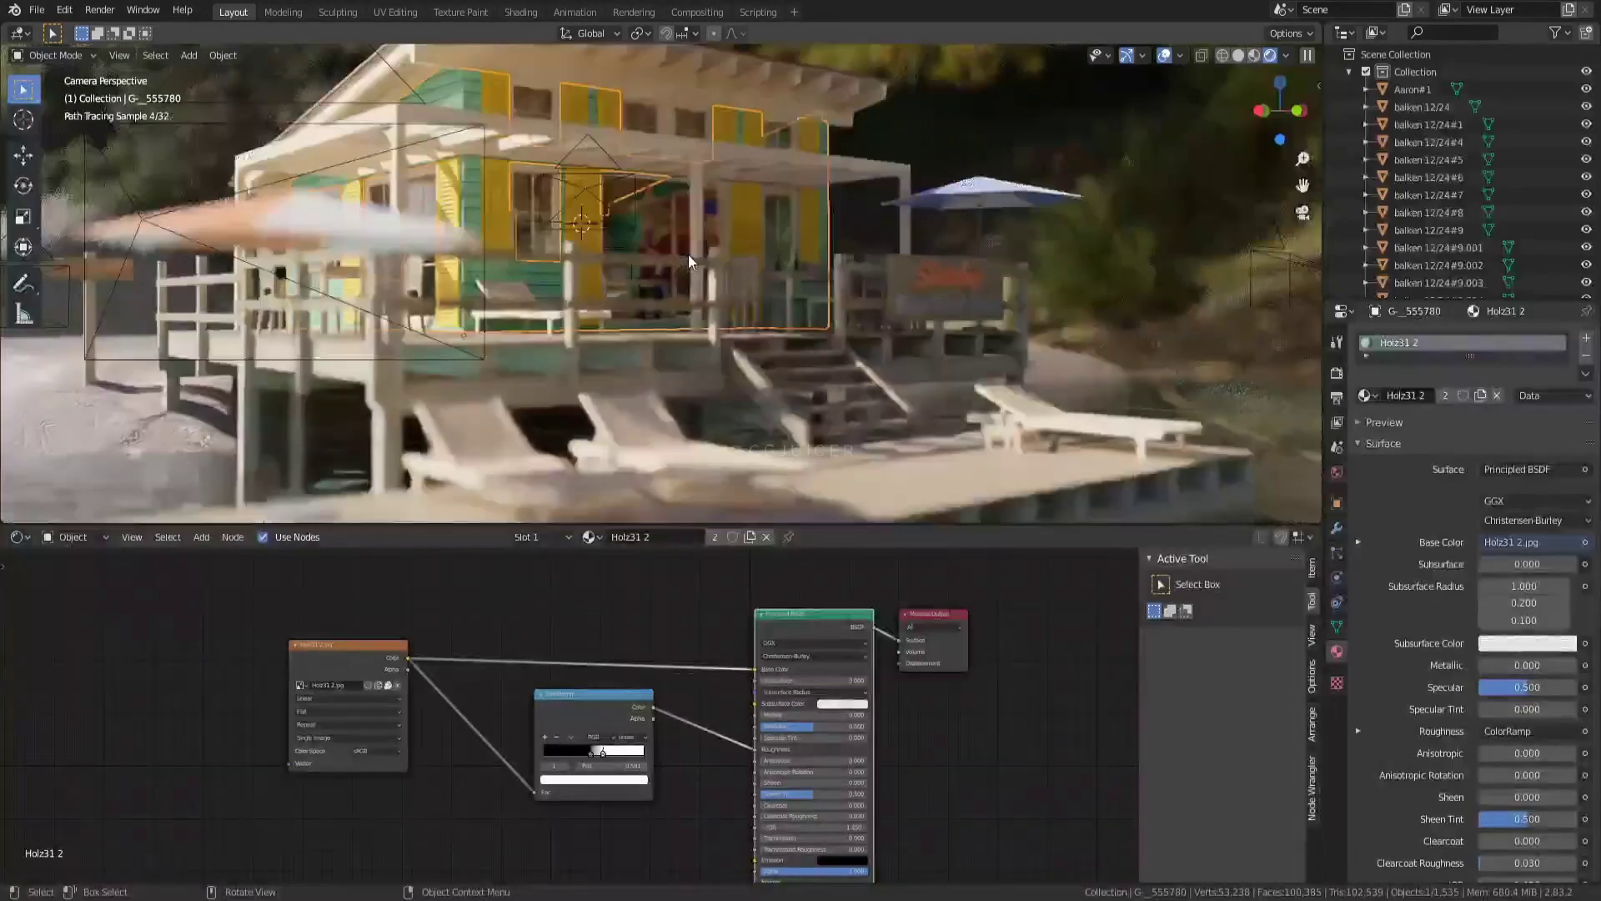
pyautogui.moveTo(659, 434)
pyautogui.mouseDown(button='middle')
pyautogui.moveTo(678, 228)
pyautogui.moveTo(659, 236)
pyautogui.moveTo(581, 517)
pyautogui.mouseUp(button='middle')
# Step: Delete both person figures from the scene
pyautogui.press('Delete')
pyautogui.click(659, 223)
pyautogui.press('Delete')
# Step: Add a point light and move it inside the beach house
pyautogui.hotkey('shift', 'a')
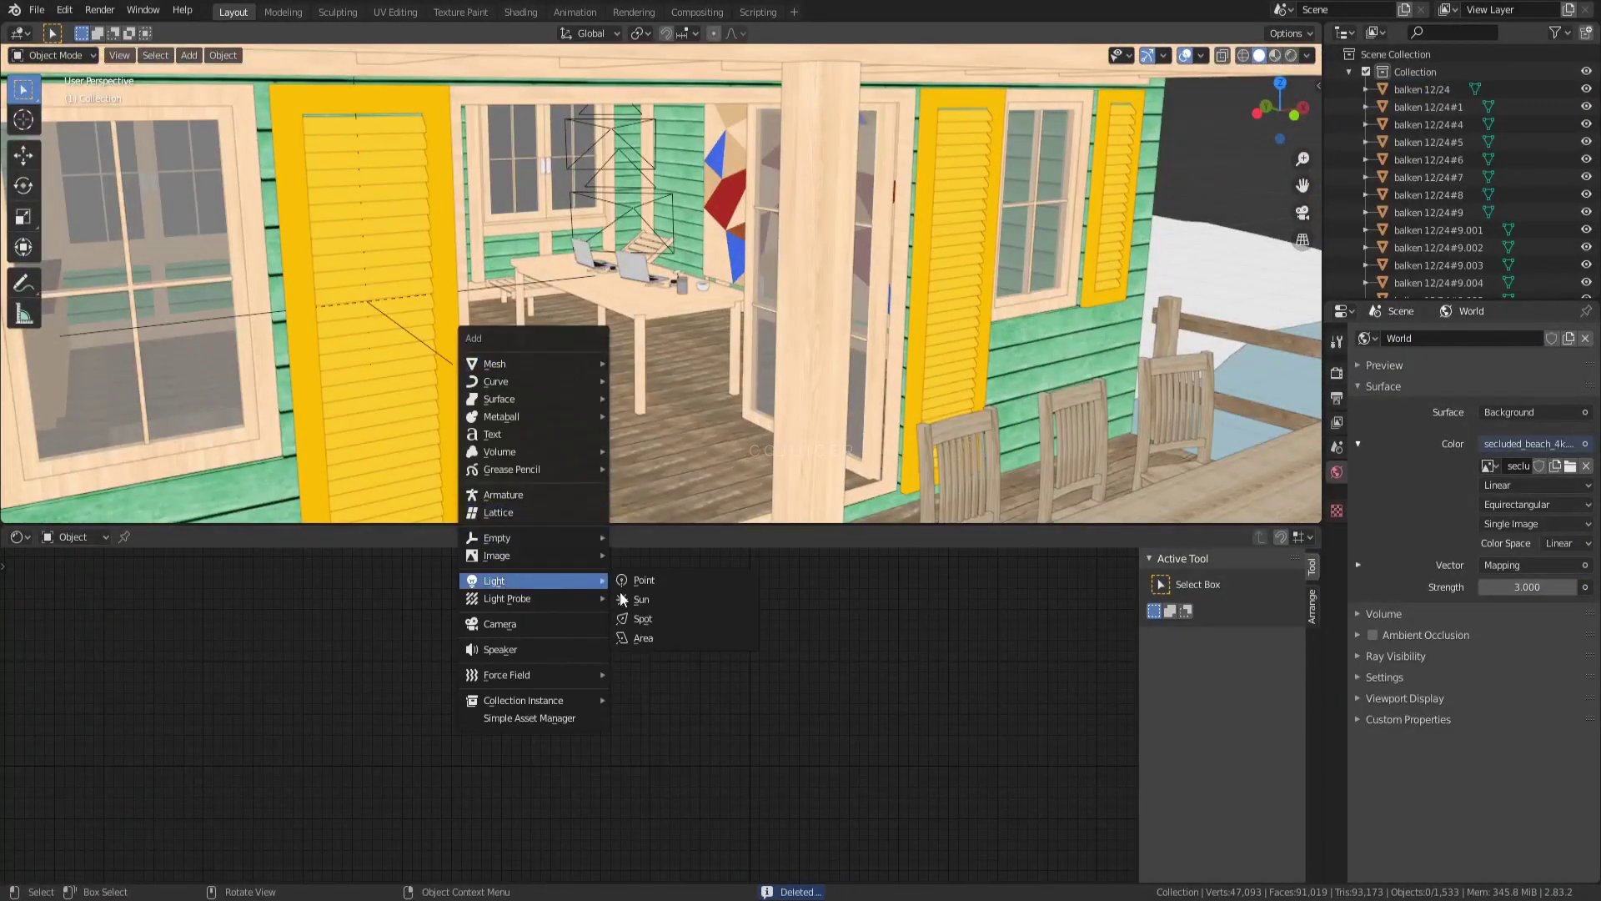
pyautogui.click(634, 579)
pyautogui.moveTo(734, 342)
pyautogui.mouseDown(button='middle')
pyautogui.moveTo(683, 305)
pyautogui.moveTo(738, 308)
pyautogui.mouseUp(button='middle')
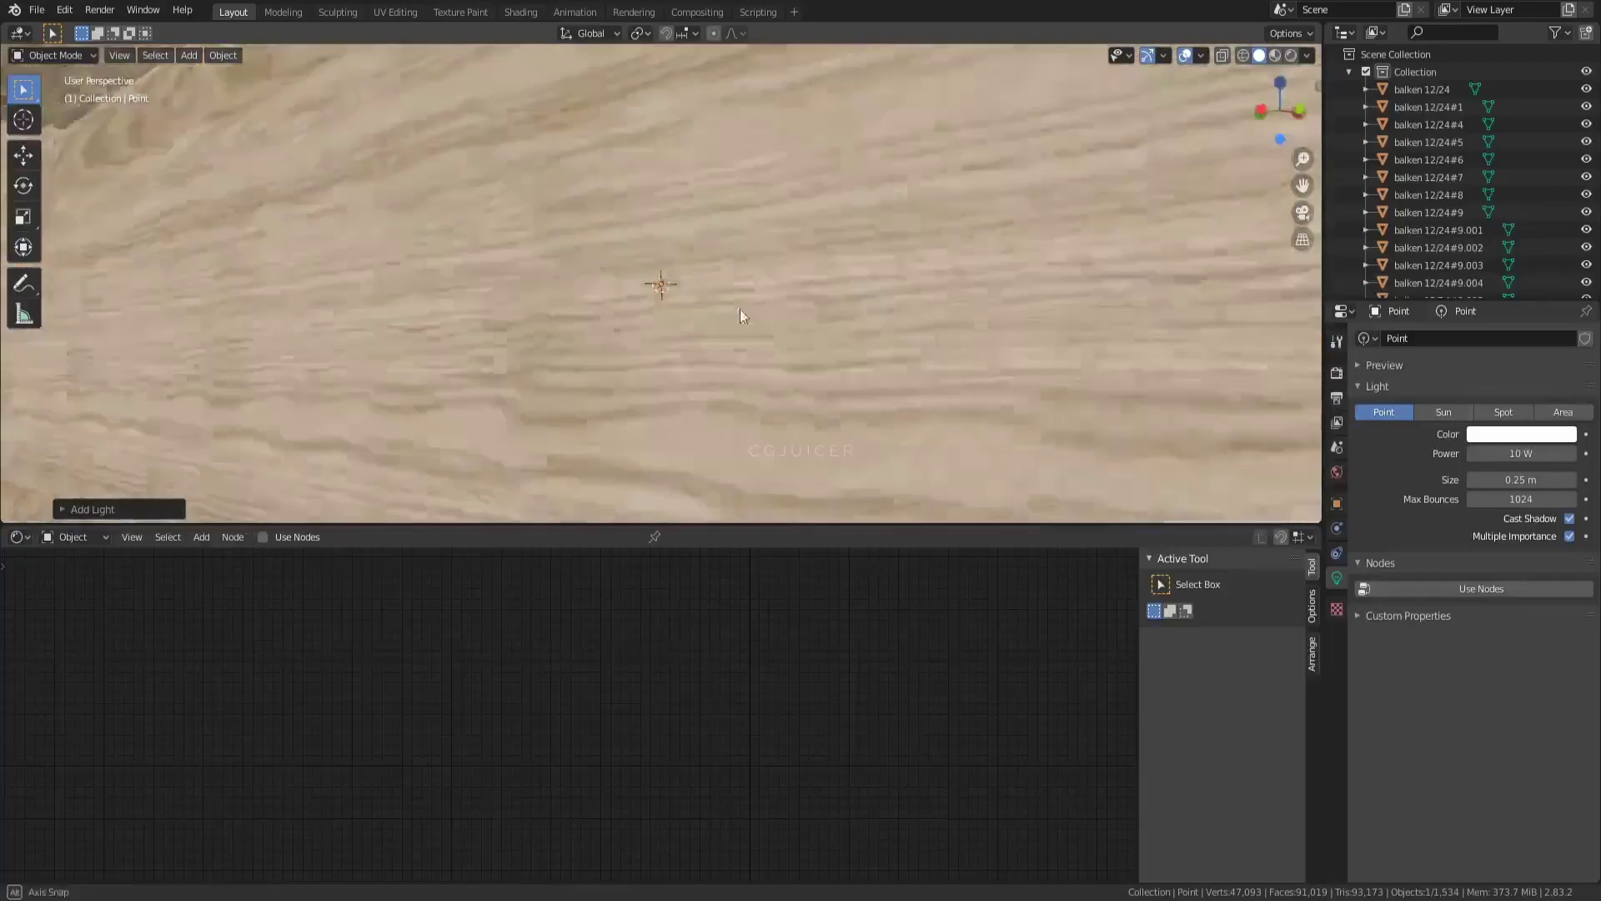
pyautogui.scroll(-5, 739, 313)
pyautogui.press('g')
pyautogui.click(807, 519)
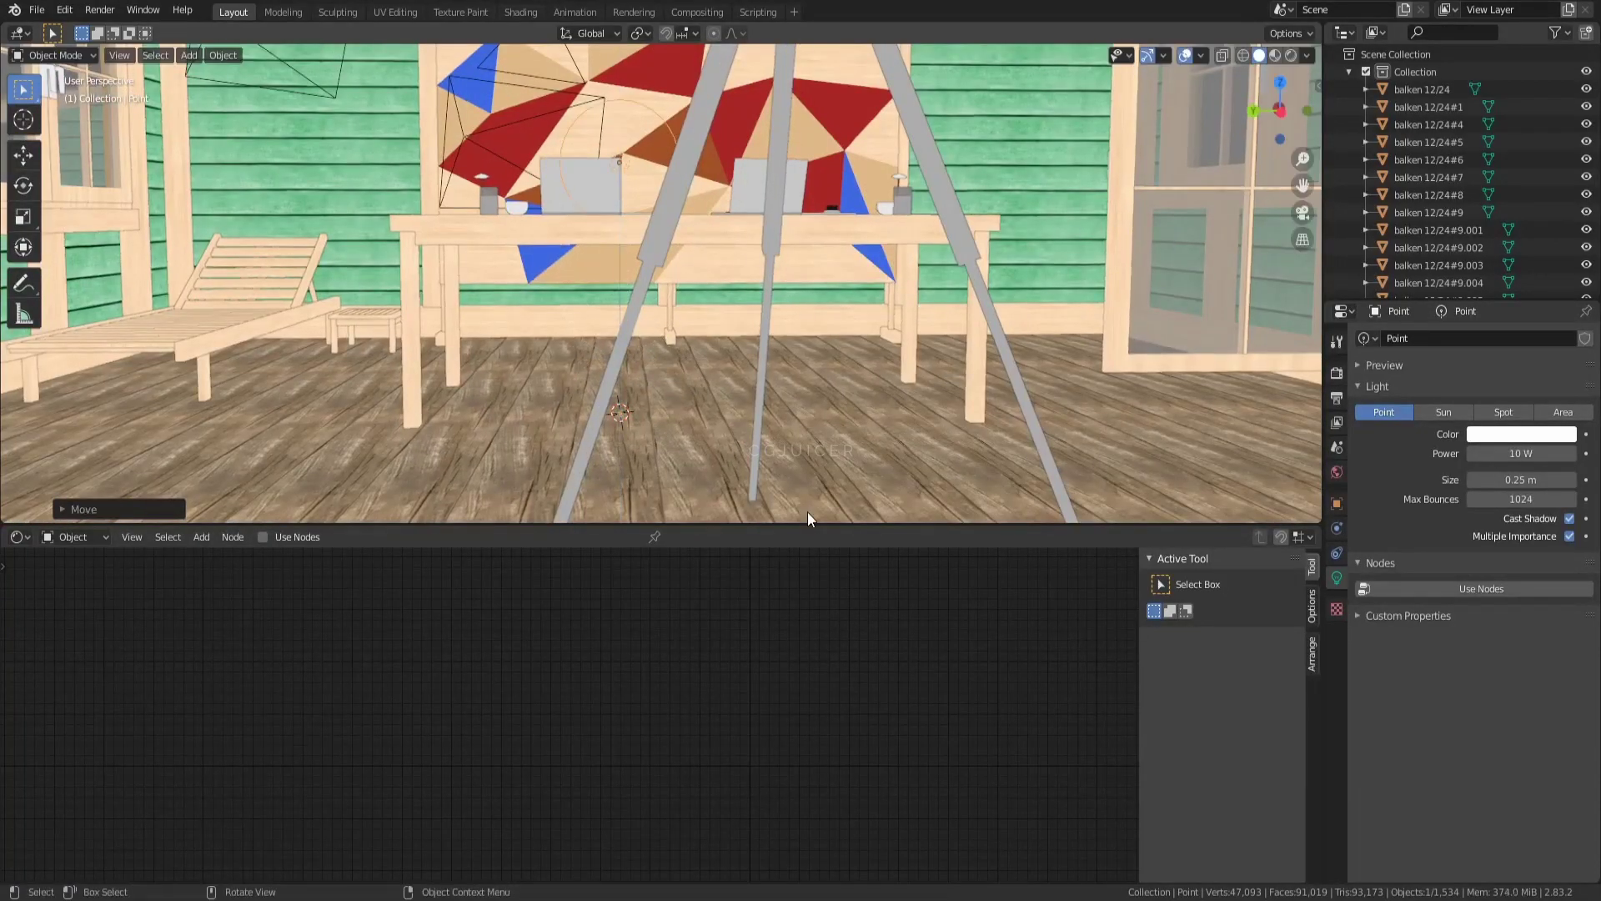
pyautogui.moveTo(767, 526); pyautogui.dragTo(767, 838)
pyautogui.scroll(5, 452, 722)
pyautogui.moveTo(452, 722); pyautogui.dragTo(587, 714, button='middle')
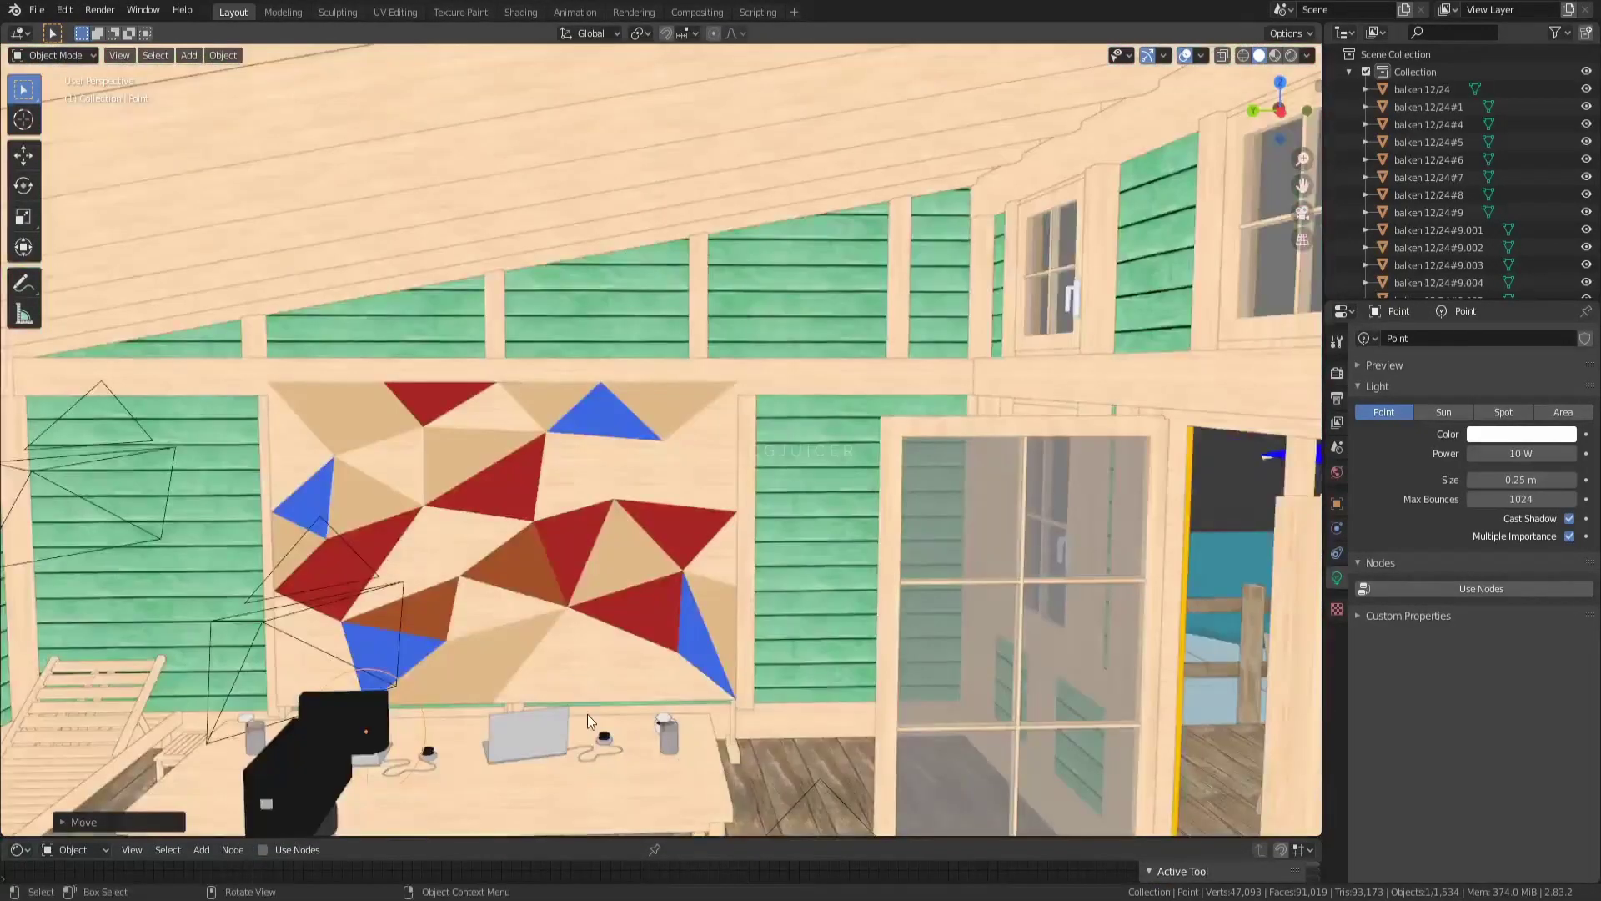
pyautogui.press('g')
pyautogui.press('z')
pyautogui.press('x')
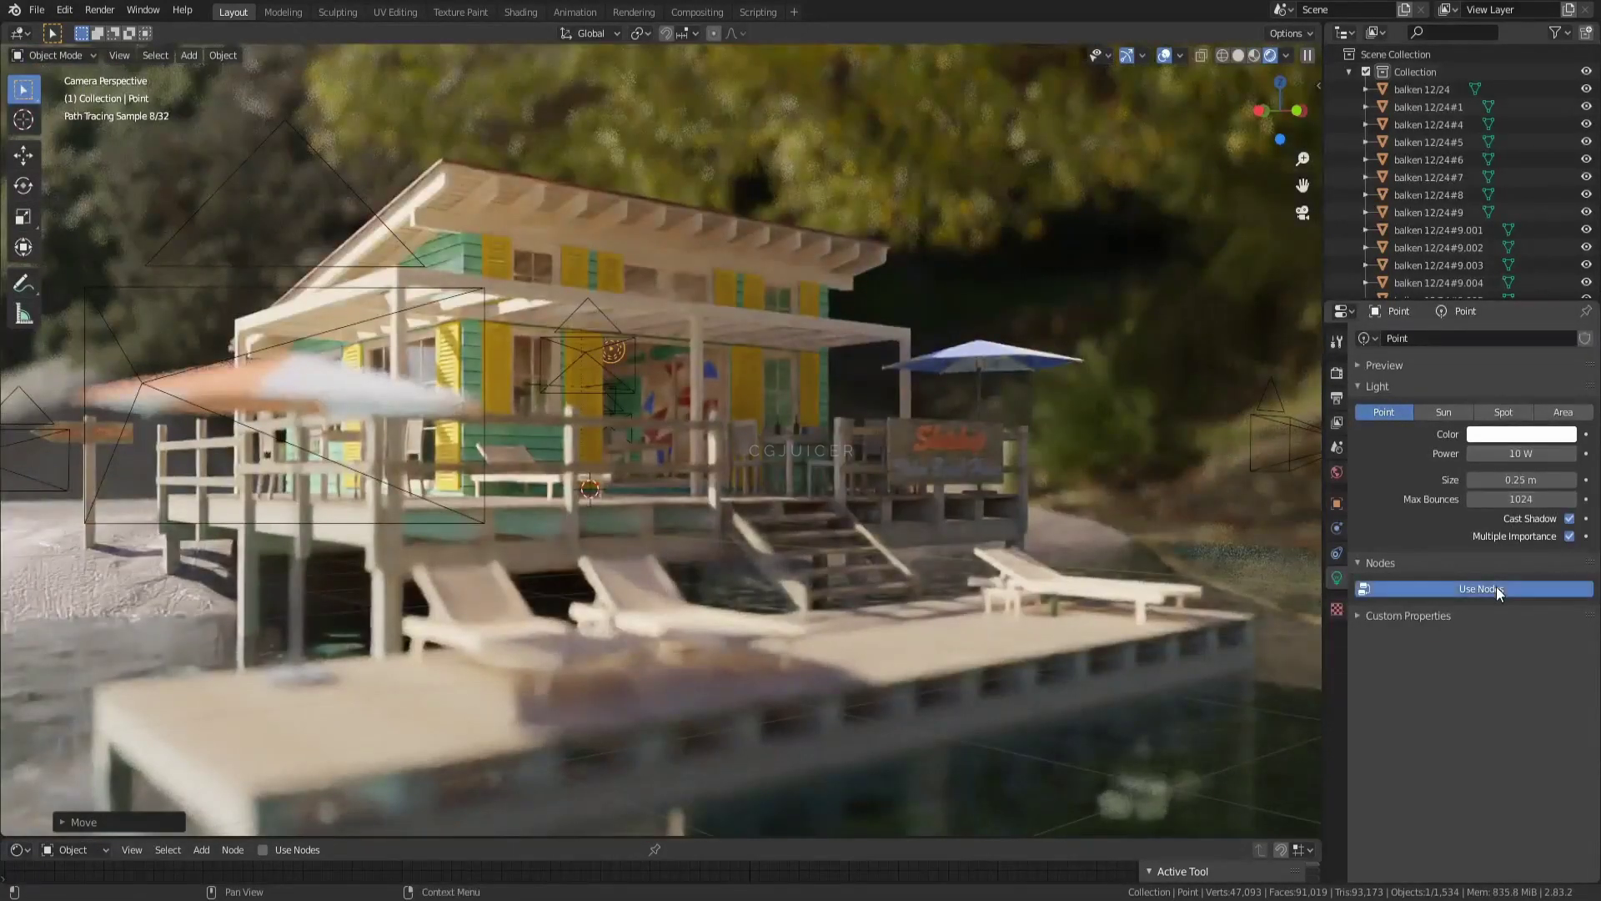
# Step: Give the point light Blackbody colour at 4500 K with strength 50
pyautogui.click(1496, 587)
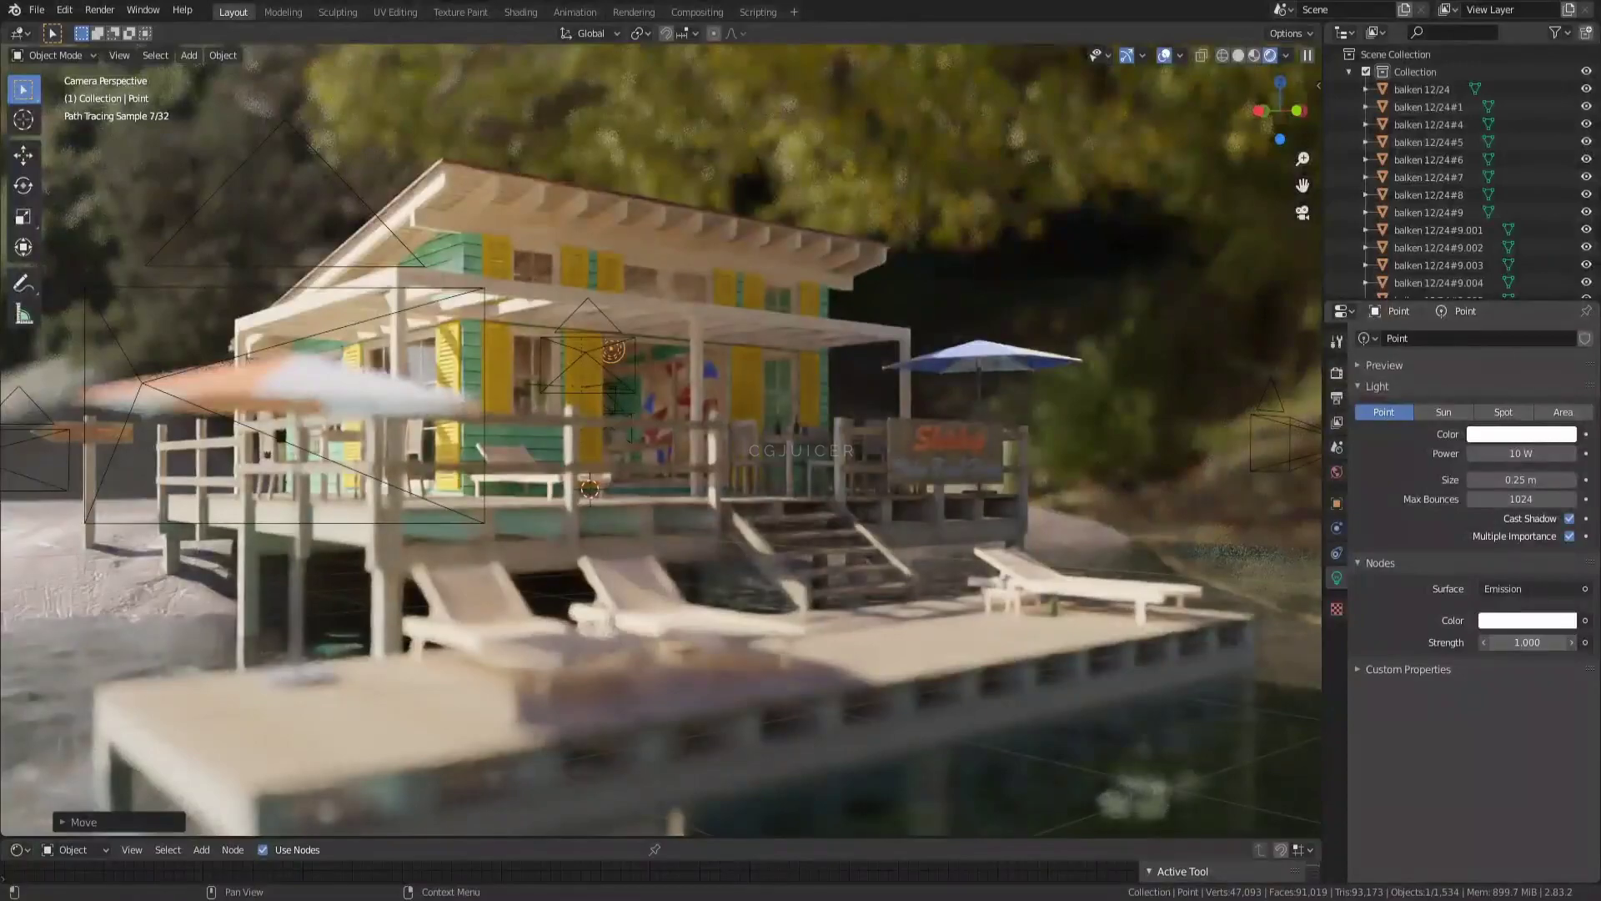
pyautogui.write('5')
pyautogui.press('Return')
pyautogui.click(1584, 619)
pyautogui.click(1526, 653)
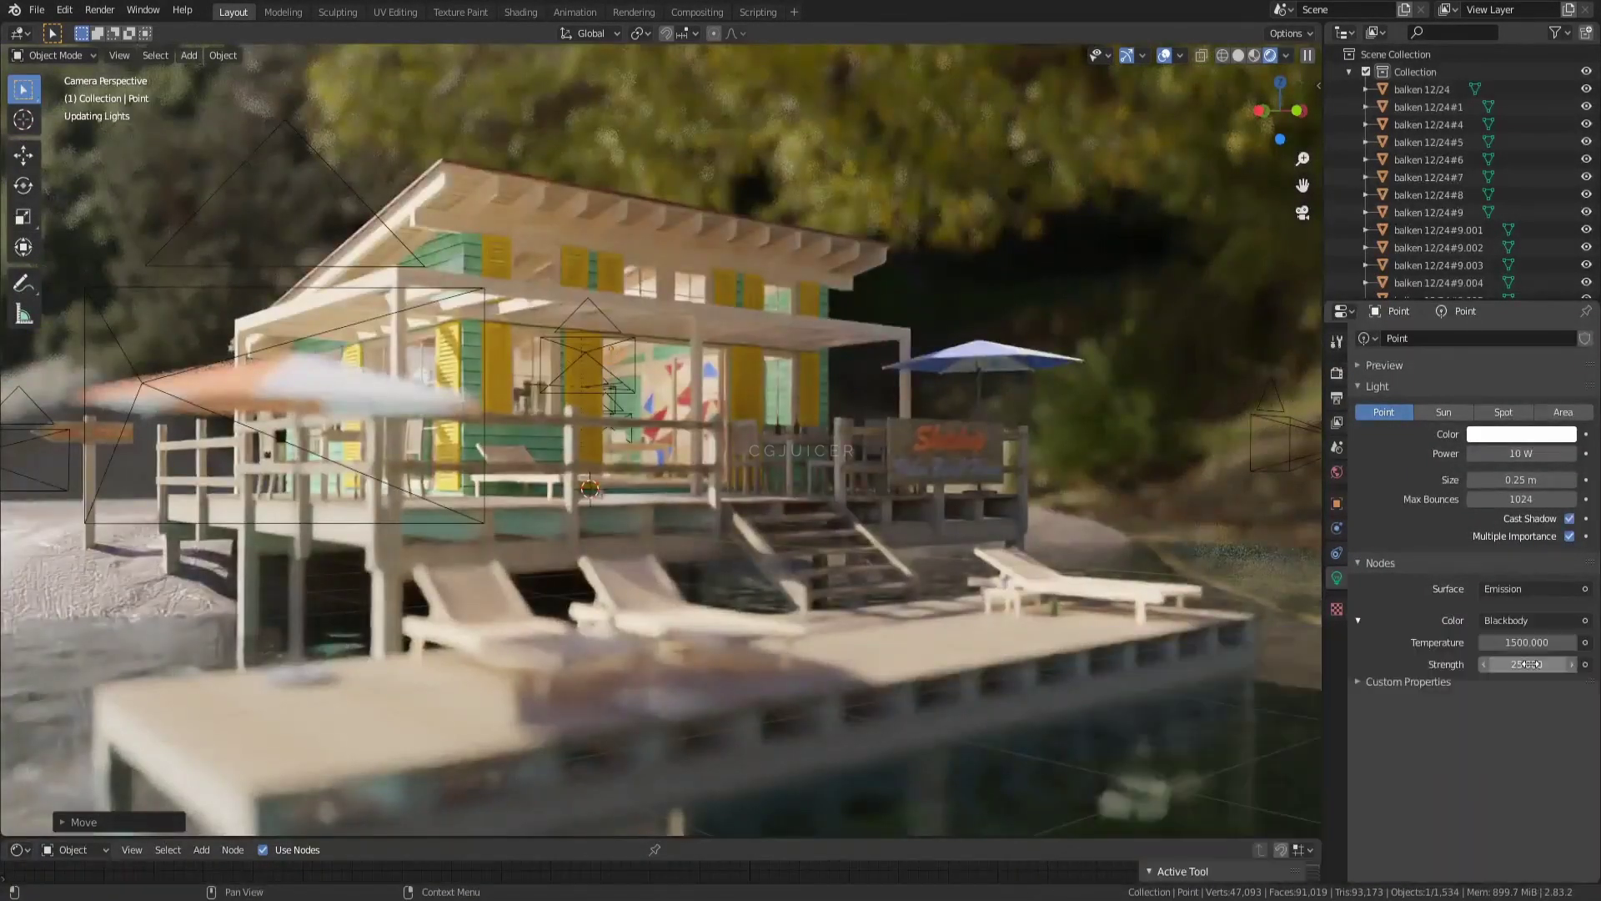
pyautogui.click(1544, 642)
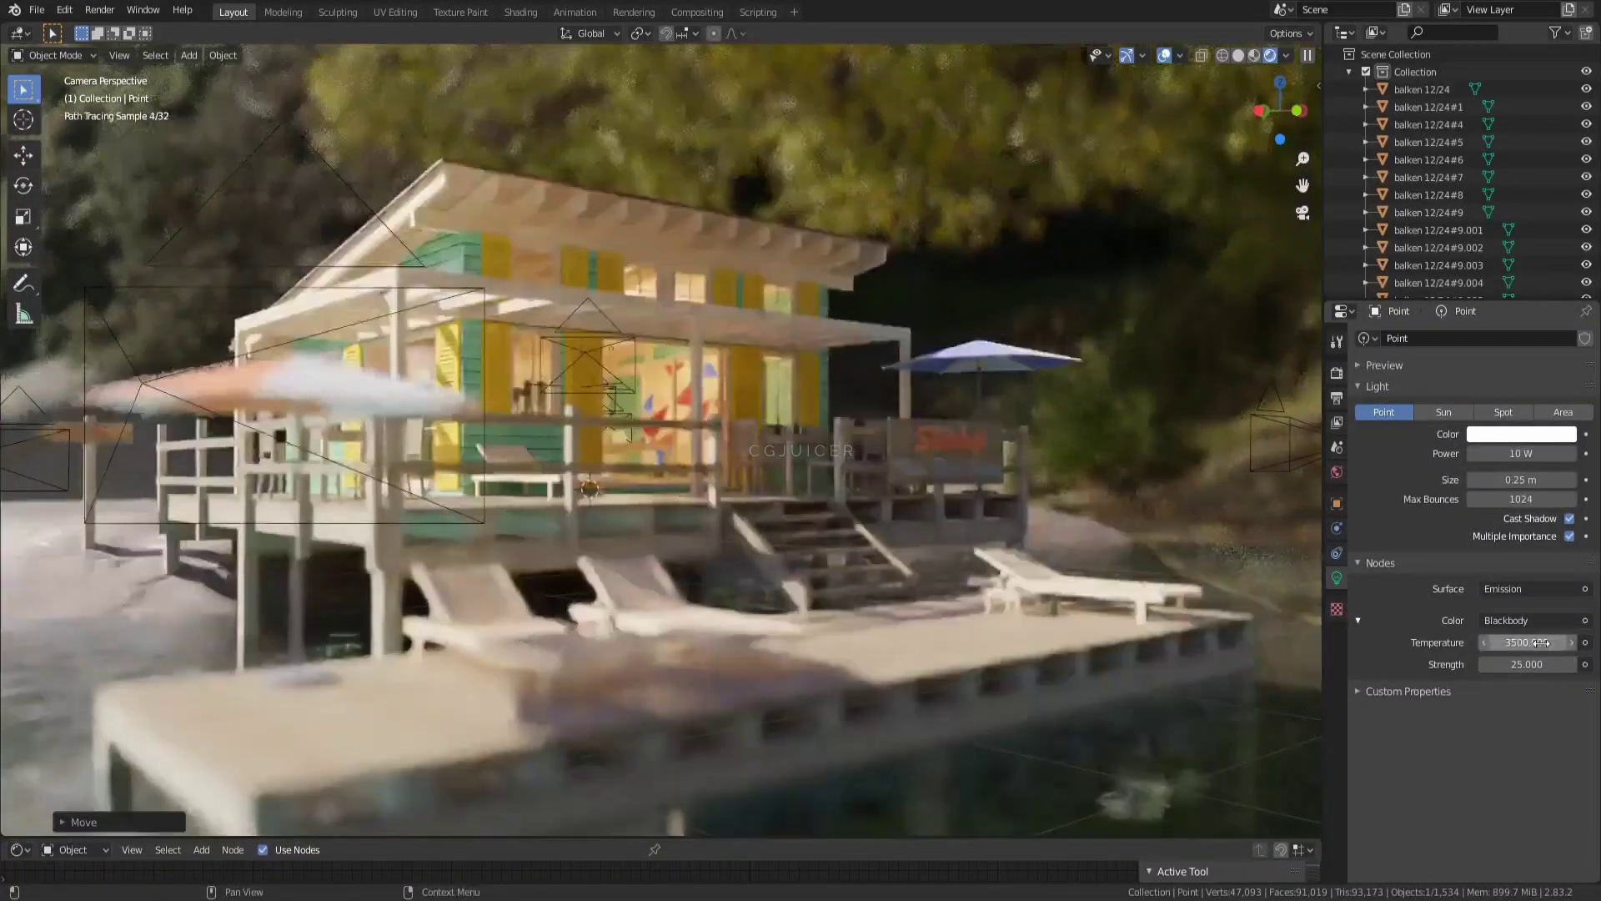
pyautogui.write('00')
pyautogui.press('Return')
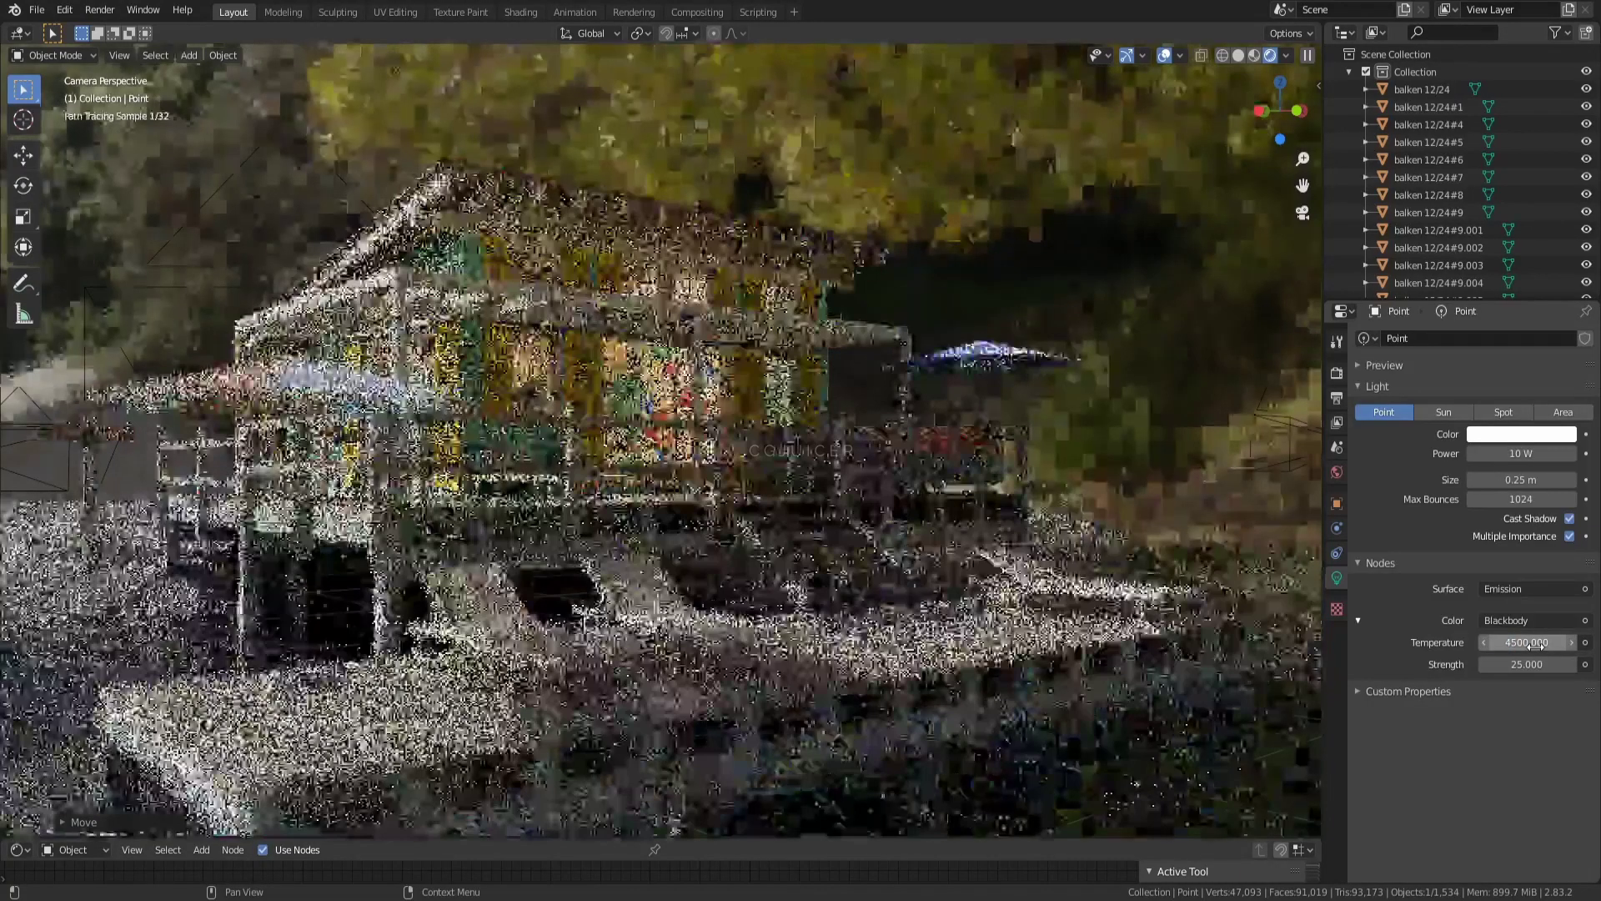
pyautogui.write('50')
pyautogui.press('Return')
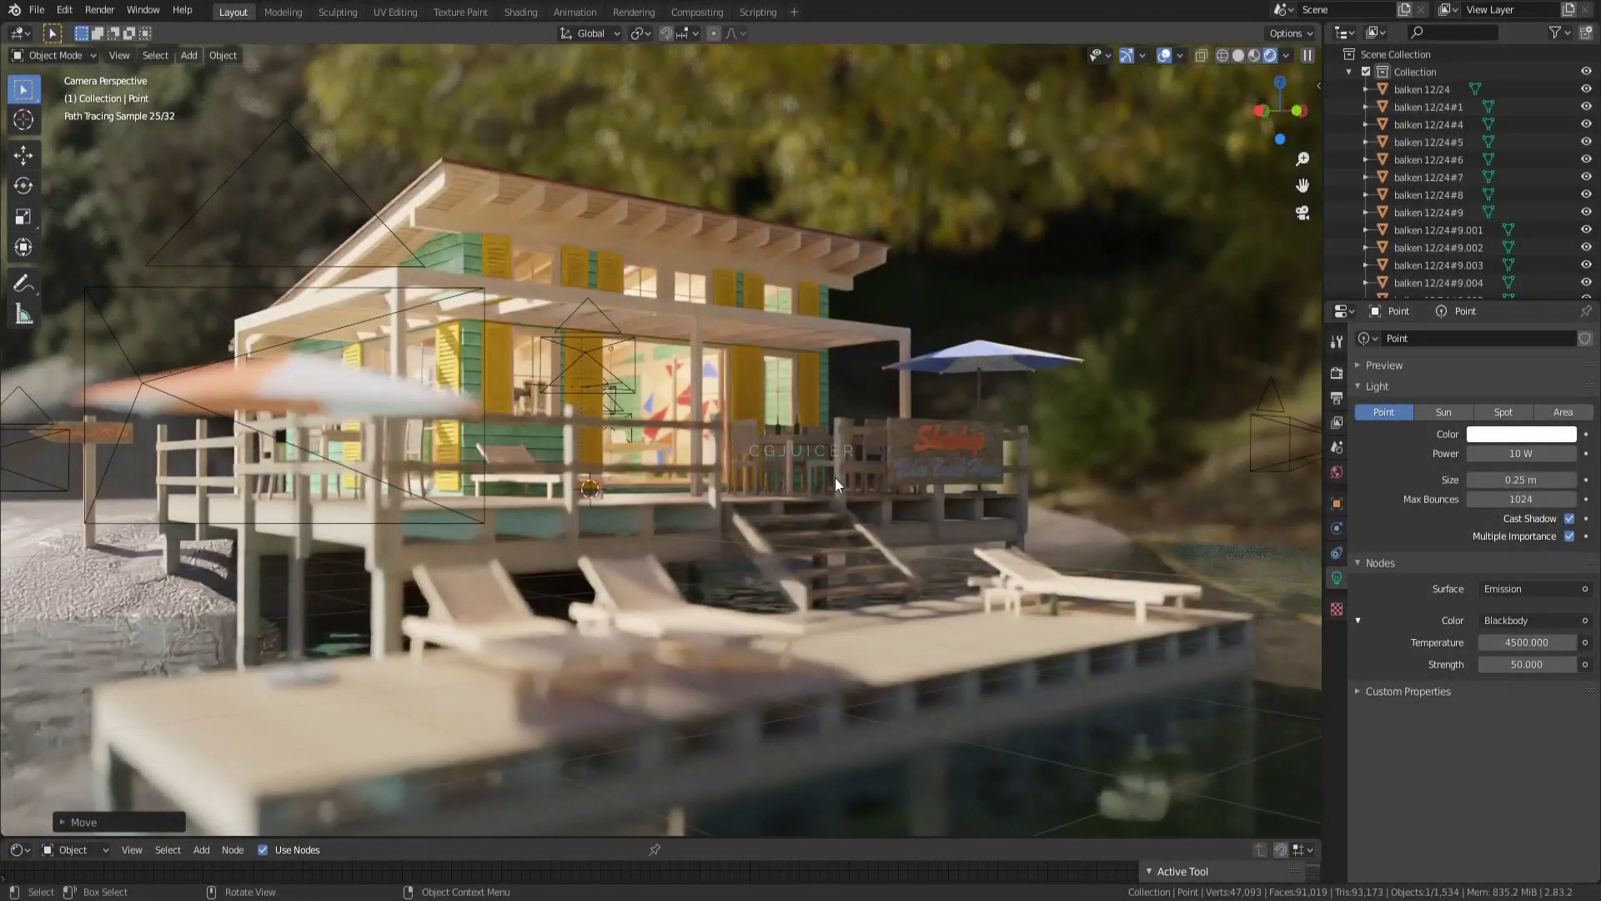
pyautogui.moveTo(834, 477); pyautogui.dragTo(847, 589, button='middle')
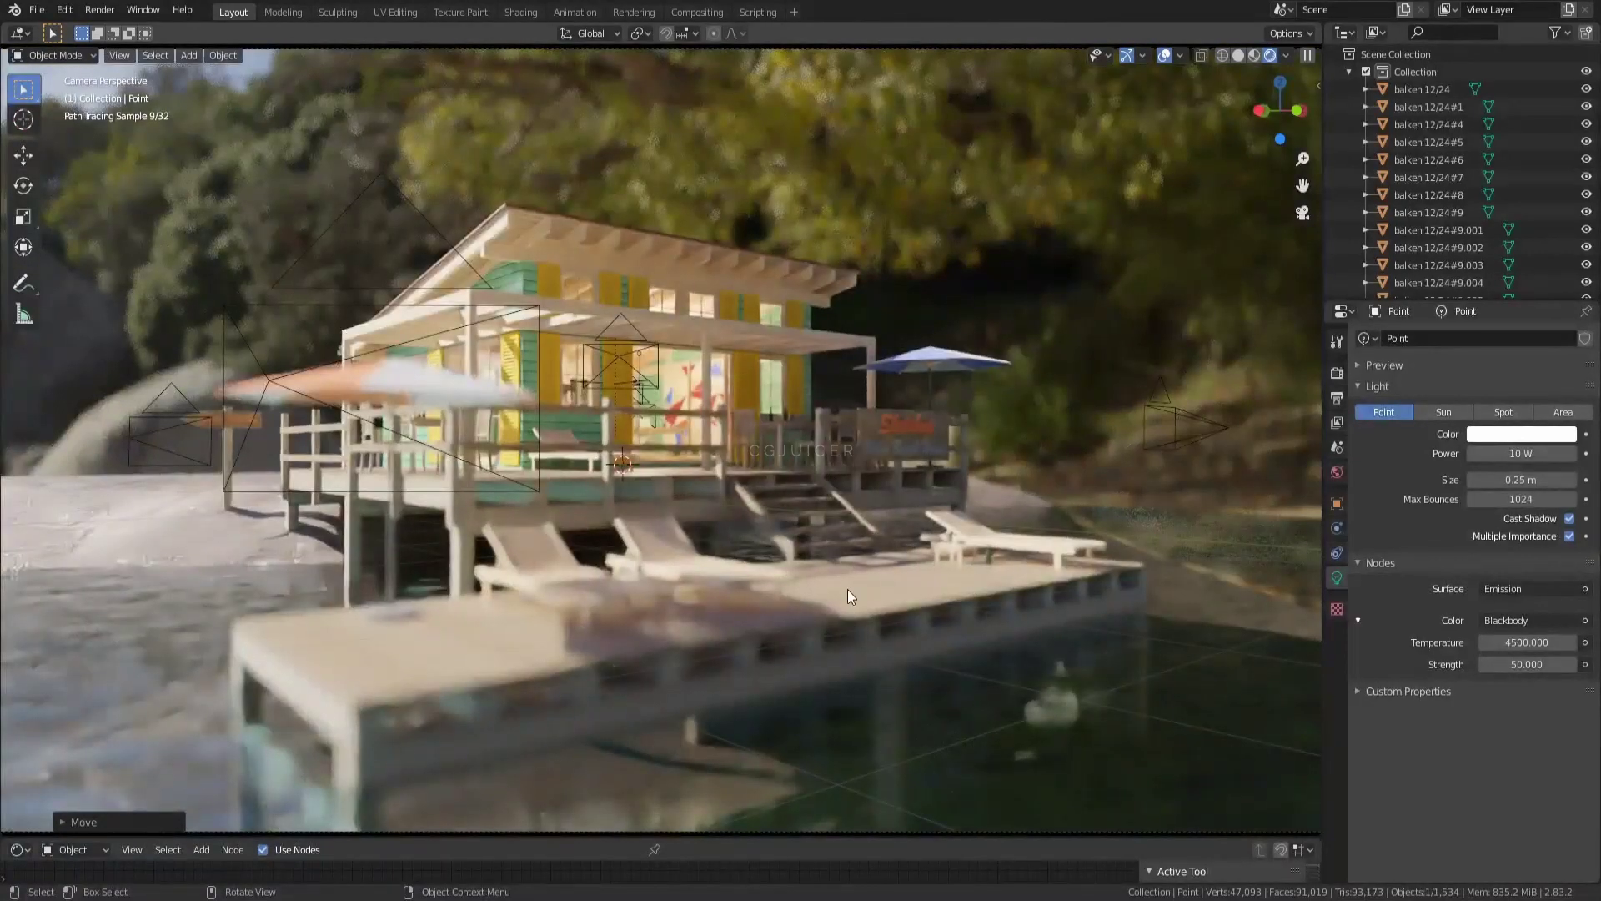
# Step: Route the 1207_05 Kopie rafter image colour to Roughness through a ColorRamp
pyautogui.press('z')
pyautogui.click(912, 488)
pyautogui.click(619, 234)
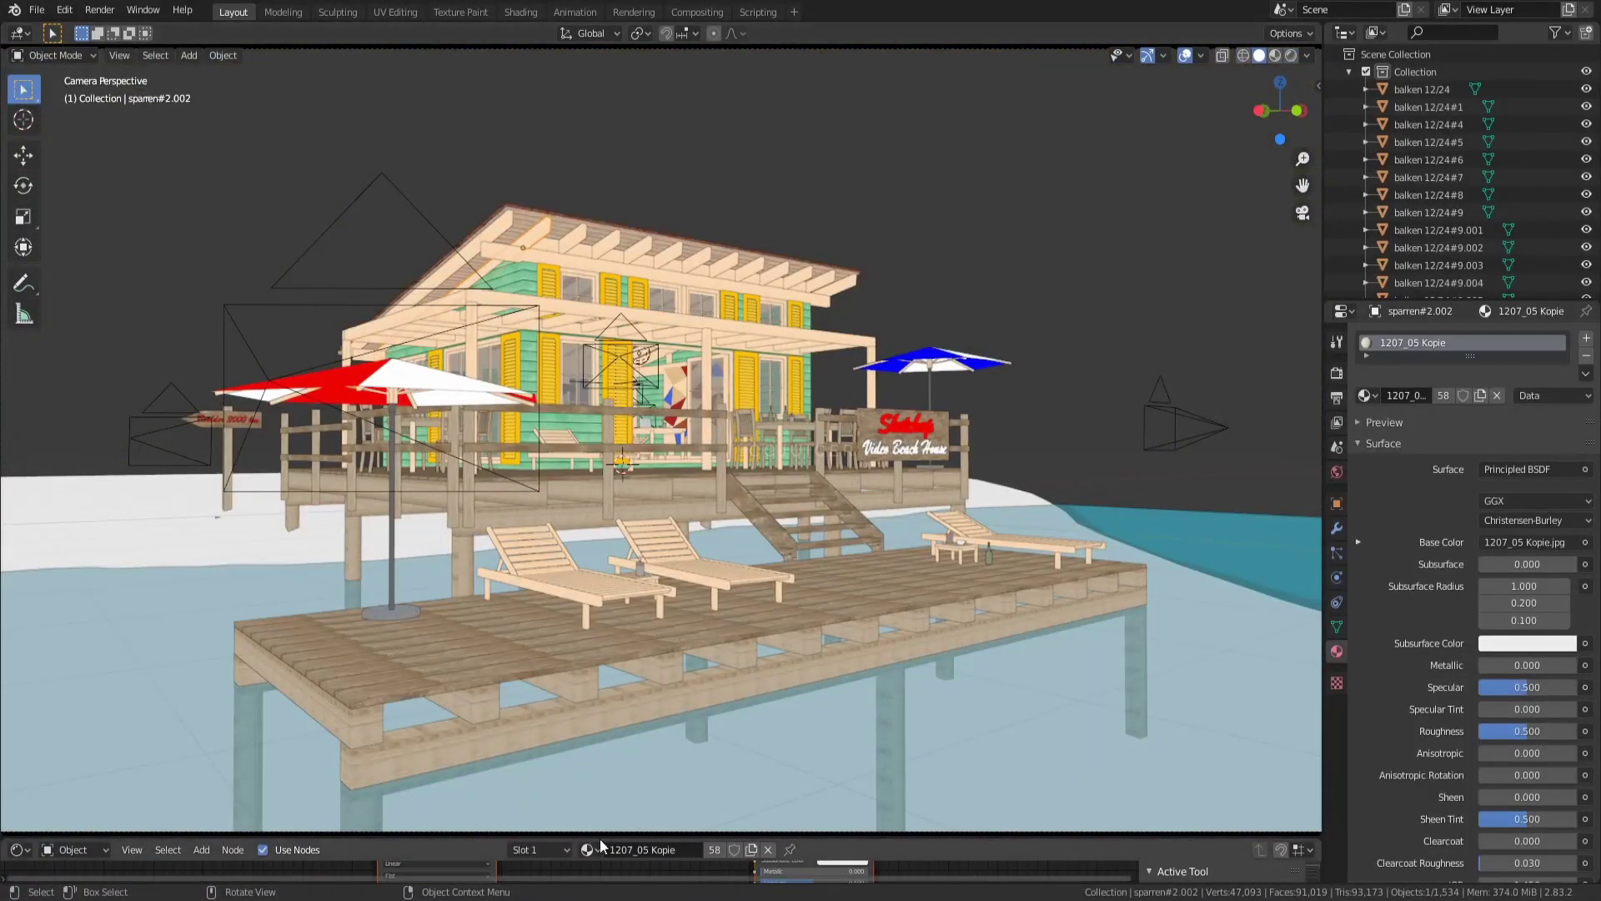
pyautogui.moveTo(602, 837); pyautogui.dragTo(583, 493)
pyautogui.moveTo(753, 739); pyautogui.dragTo(755, 733)
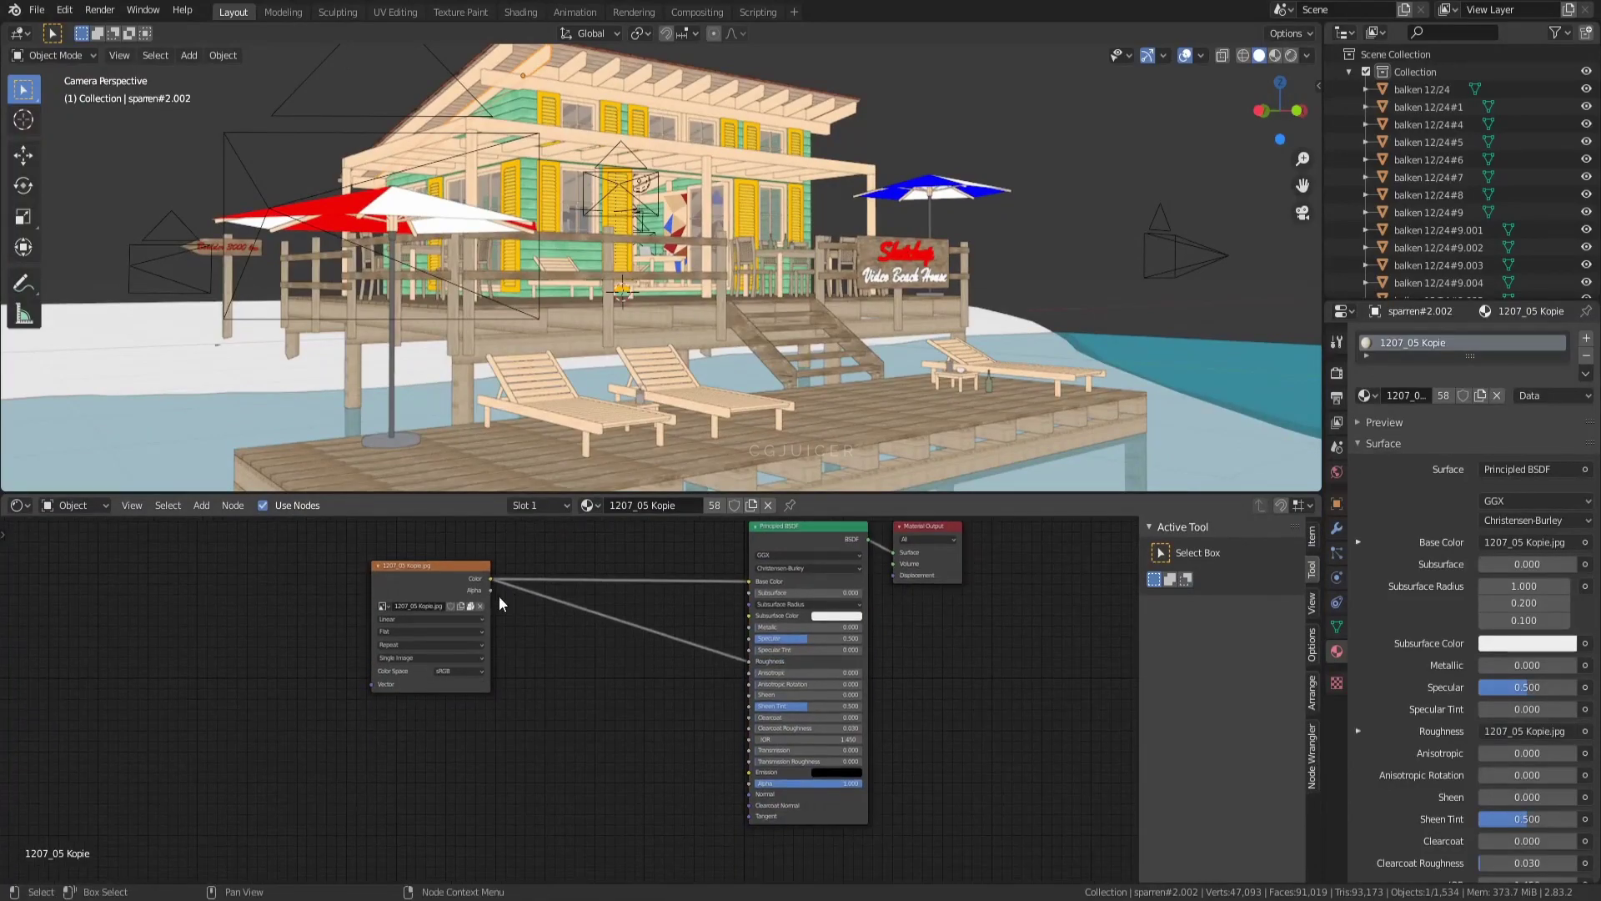
pyautogui.moveTo(754, 803); pyautogui.dragTo(751, 795)
pyautogui.scroll(1, 653, 697)
pyautogui.click(654, 703)
pyautogui.write('ramp')
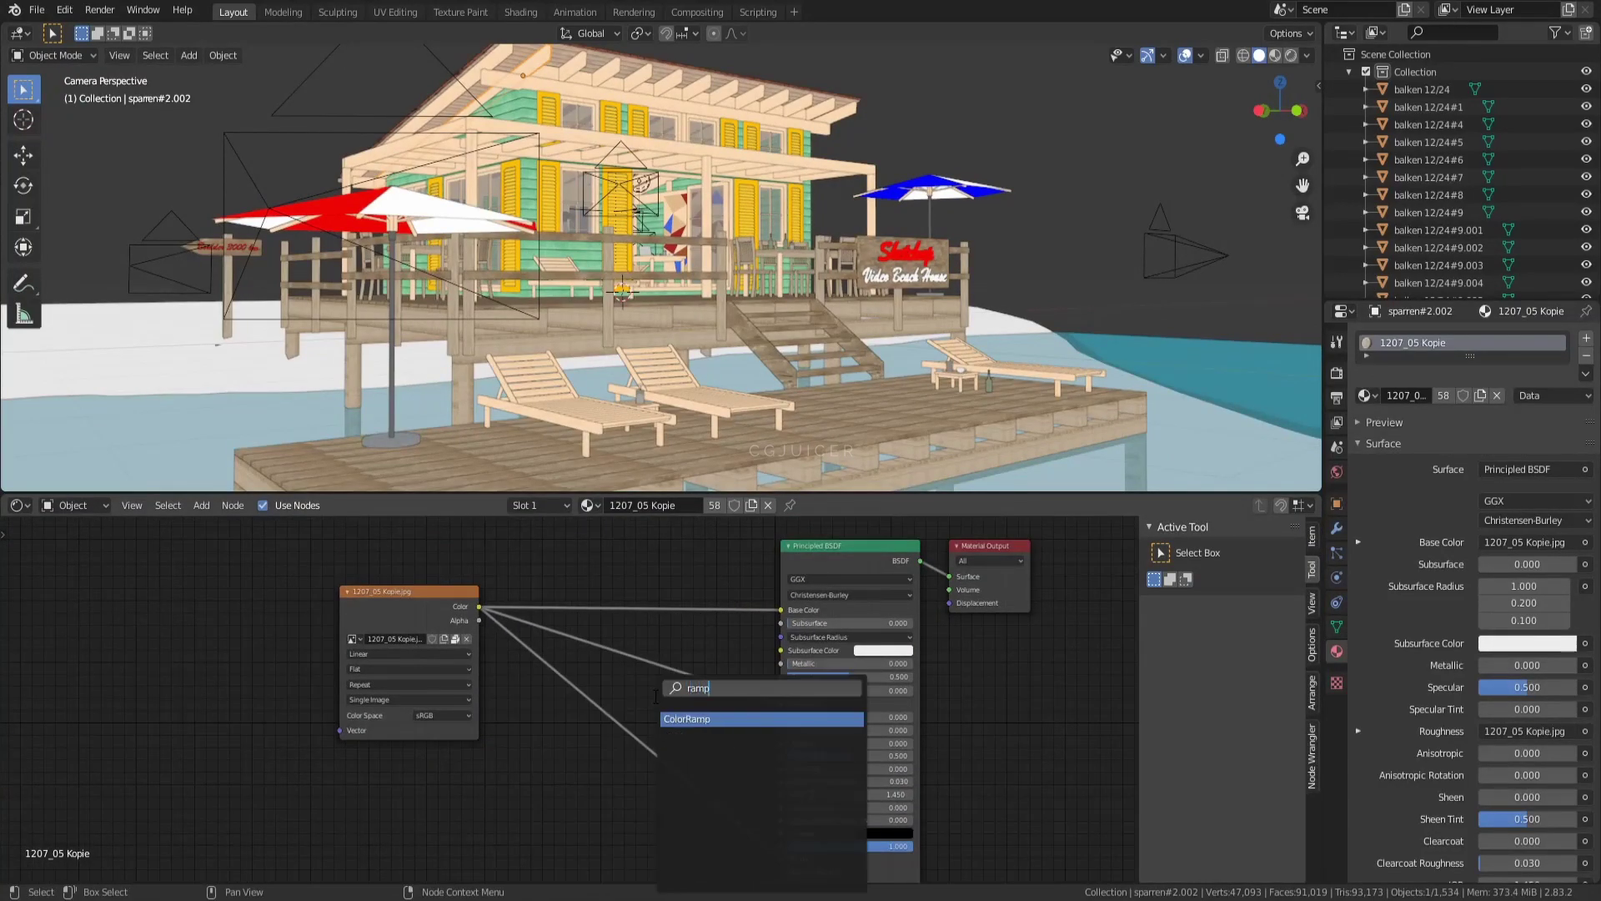
pyautogui.press('Return')
pyautogui.click(610, 697)
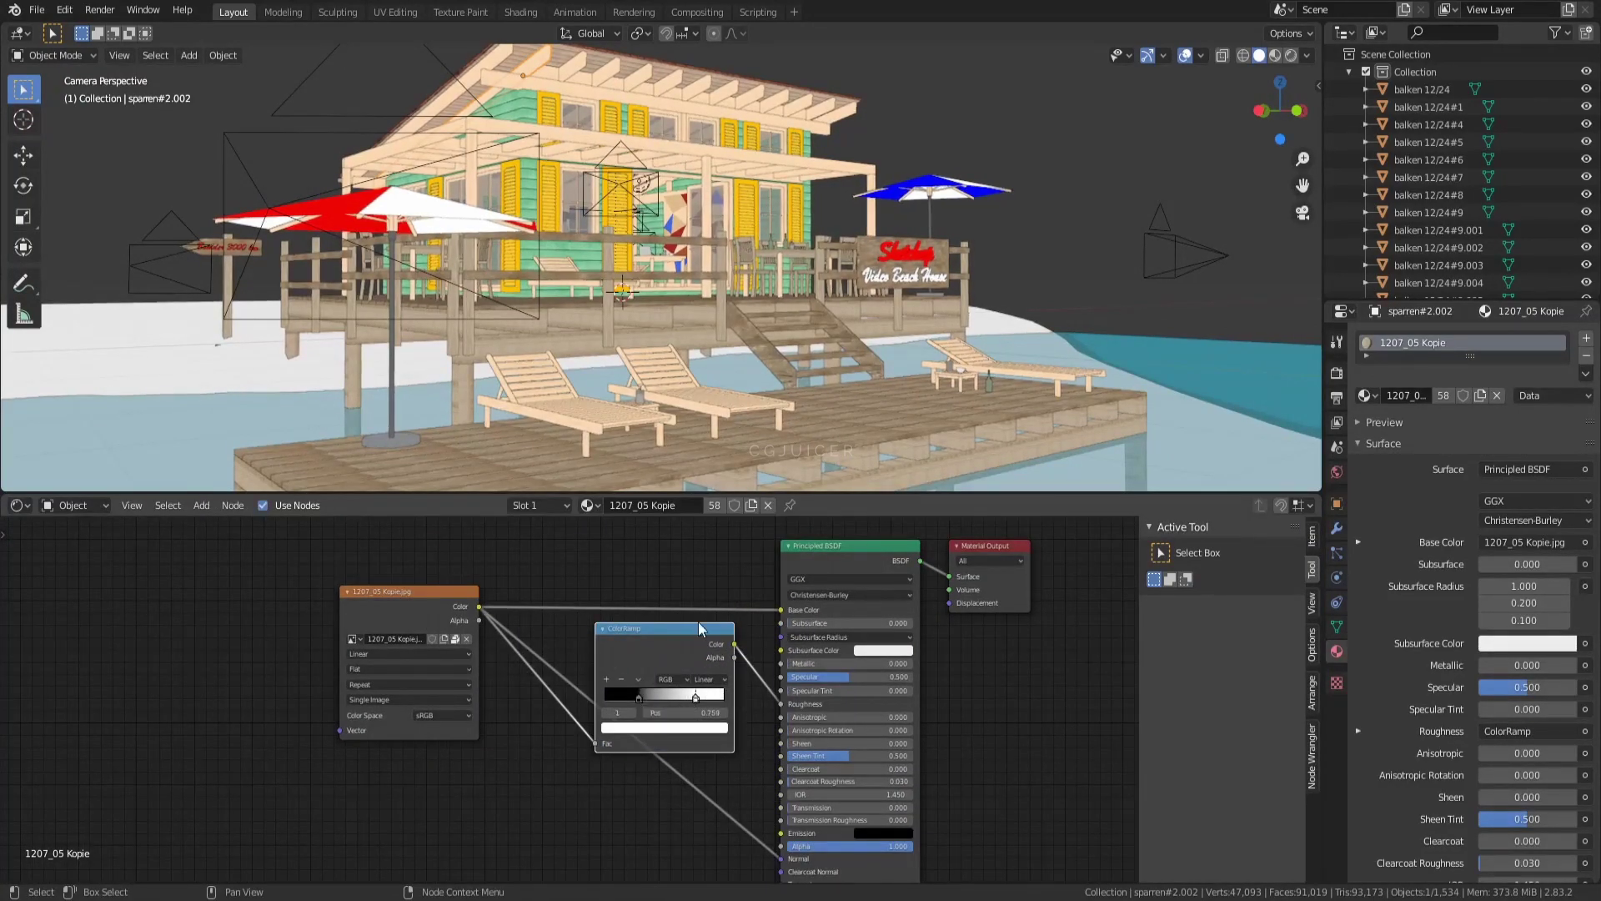
# Step: Check roof beam sparren#2.012, then add a Noise Texture to the yellow shutter fensterladen holz#1.012
pyautogui.click(725, 209)
pyautogui.moveTo(737, 207)
pyautogui.mouseDown(button='middle')
pyautogui.moveTo(688, 317)
pyautogui.moveTo(723, 317)
pyautogui.mouseUp(button='middle')
pyautogui.click(742, 320)
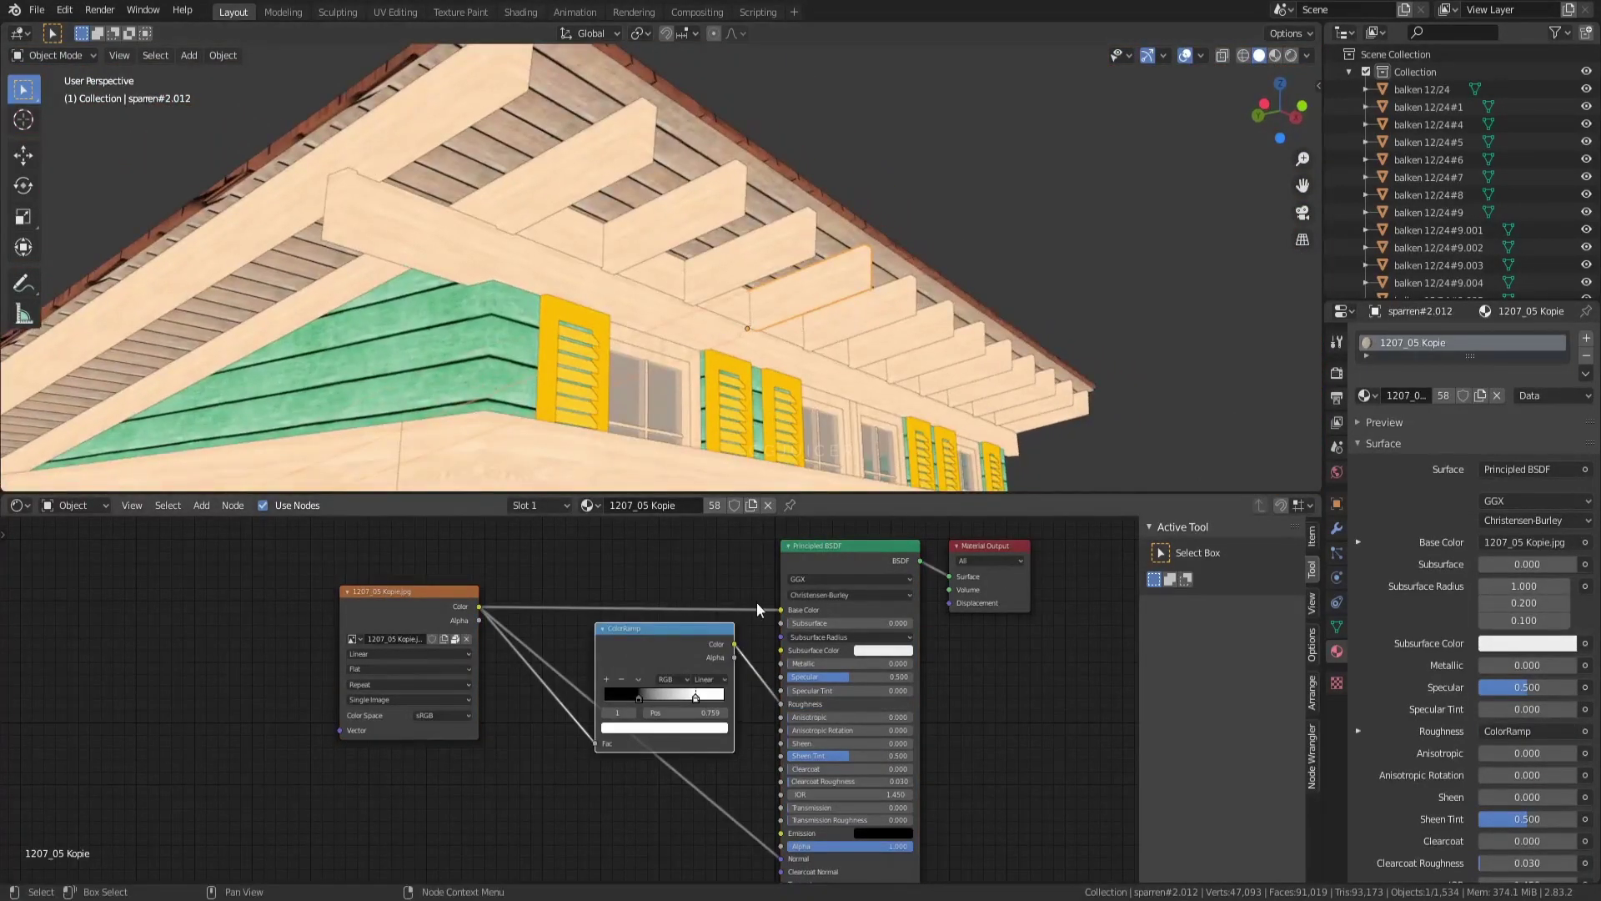
pyautogui.press('KP_0')
pyautogui.click(552, 187)
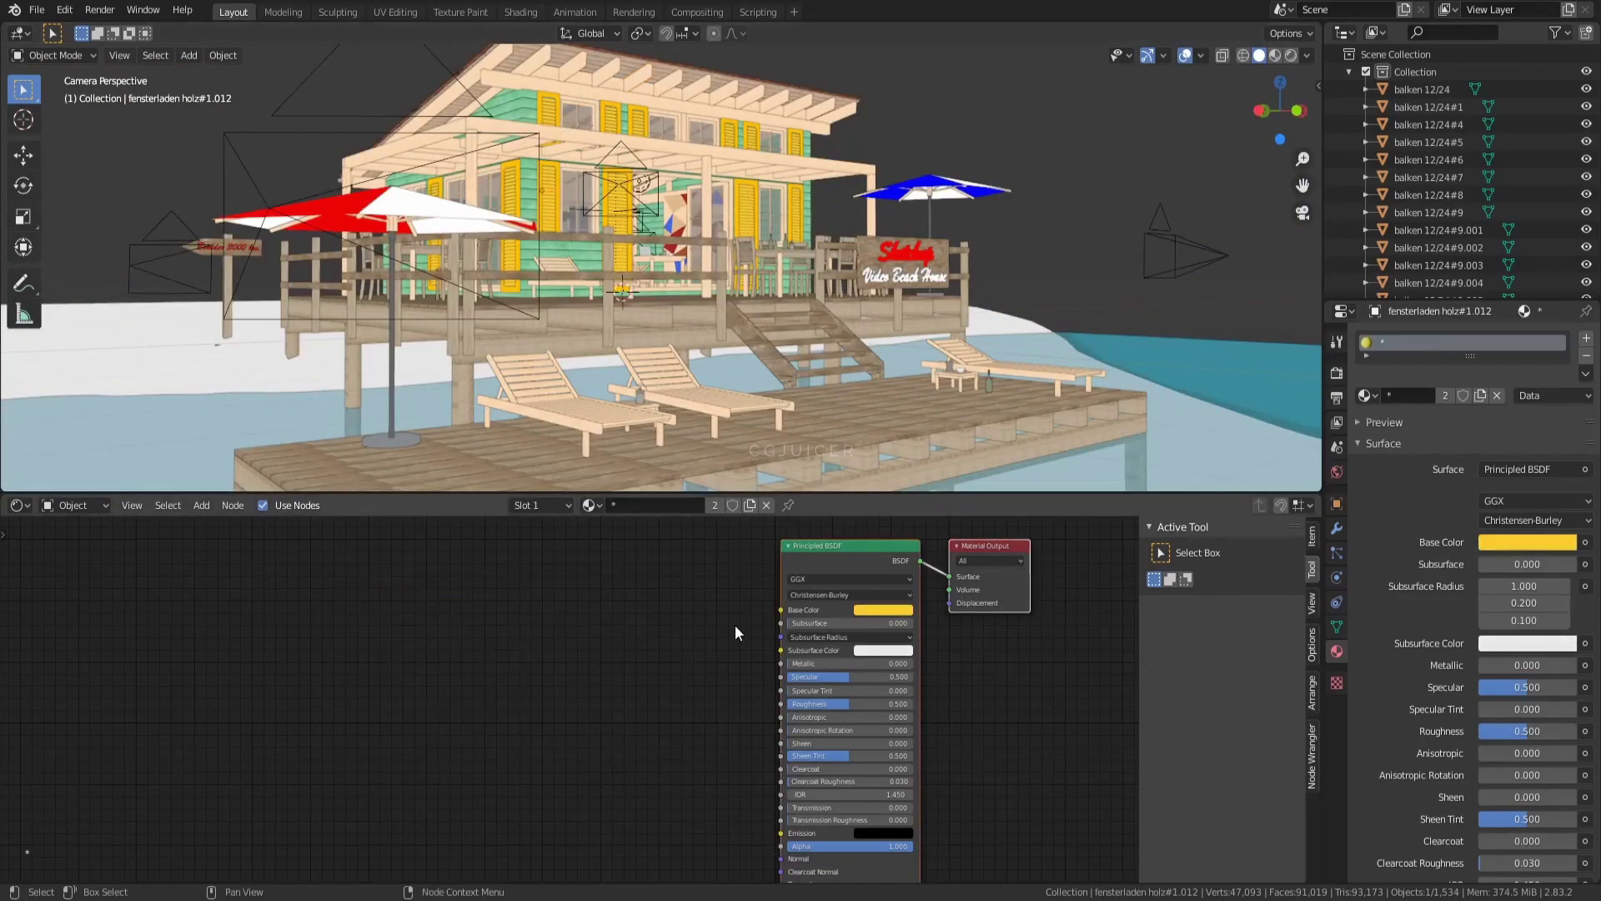
pyautogui.click(607, 635)
# Step: Add a Noise Texture and ColorRamp, wiring noise through the ramp into Roughness, in rendered preview
pyautogui.write('noise')
pyautogui.press('Return')
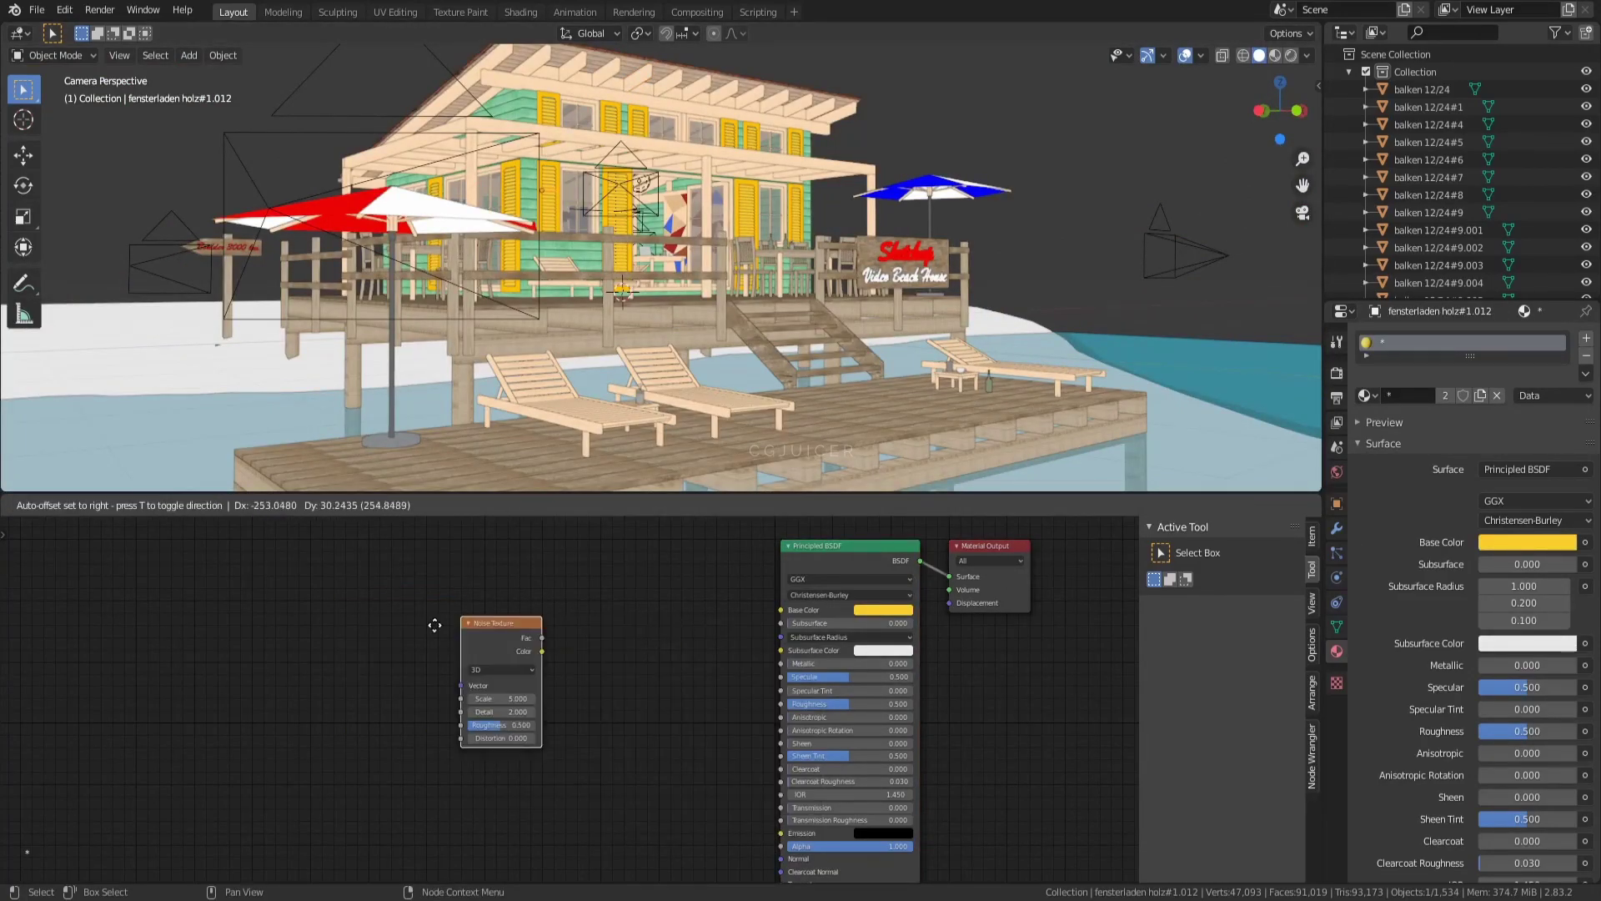
pyautogui.click(432, 631)
pyautogui.write('color ramp')
pyautogui.press('Return')
pyautogui.click(546, 638)
pyautogui.click(1290, 55)
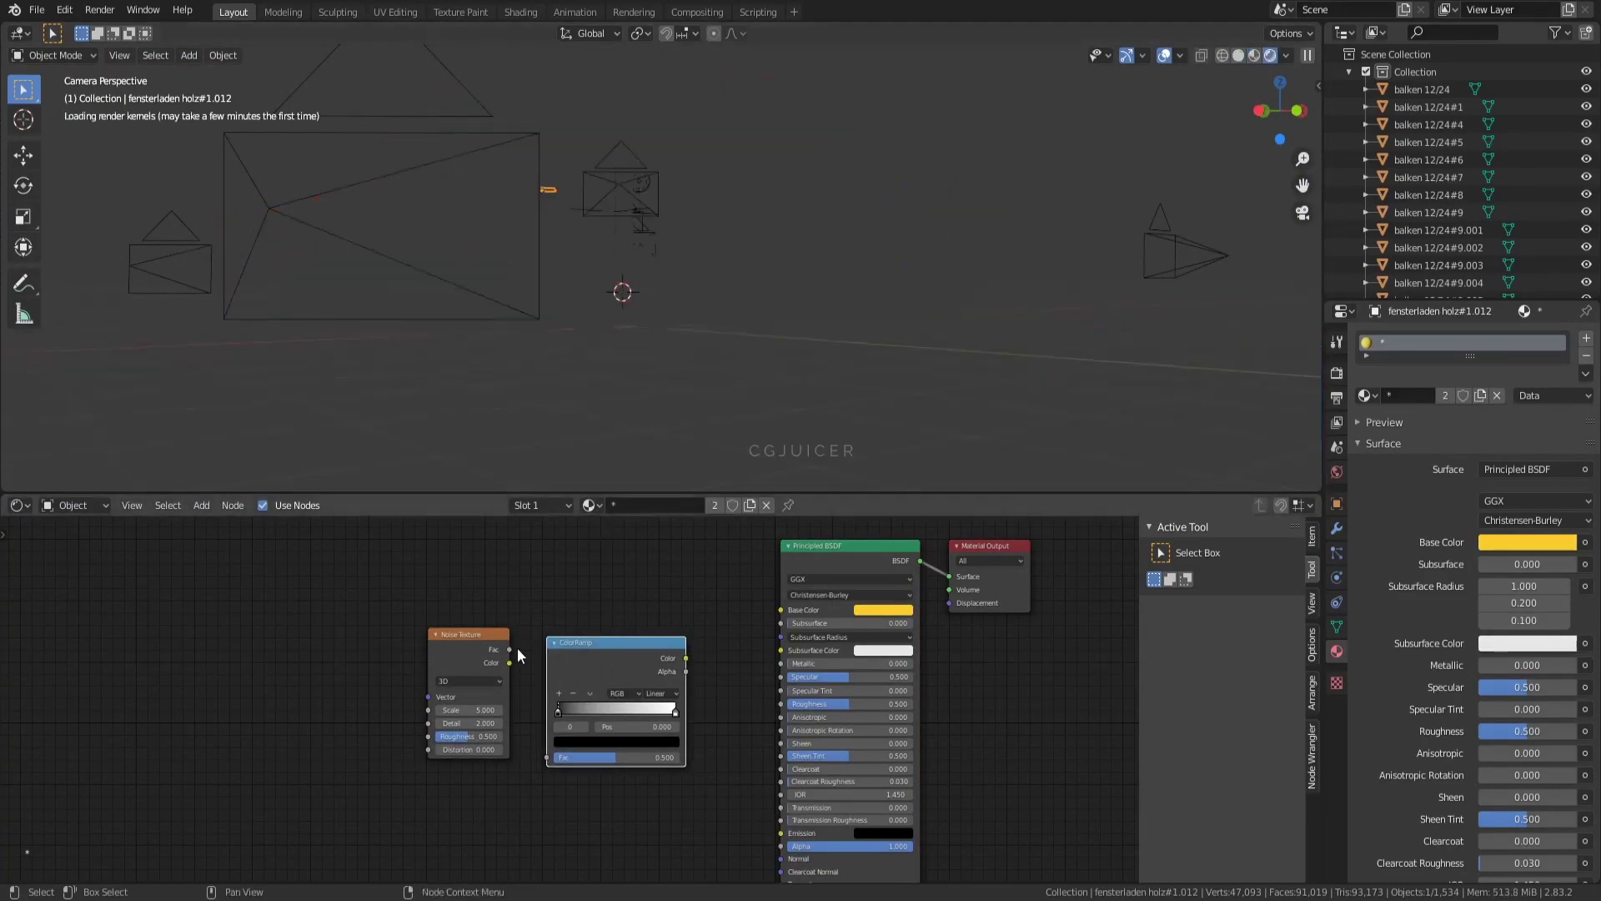
pyautogui.moveTo(509, 649); pyautogui.dragTo(547, 757)
pyautogui.moveTo(685, 658); pyautogui.dragTo(780, 703)
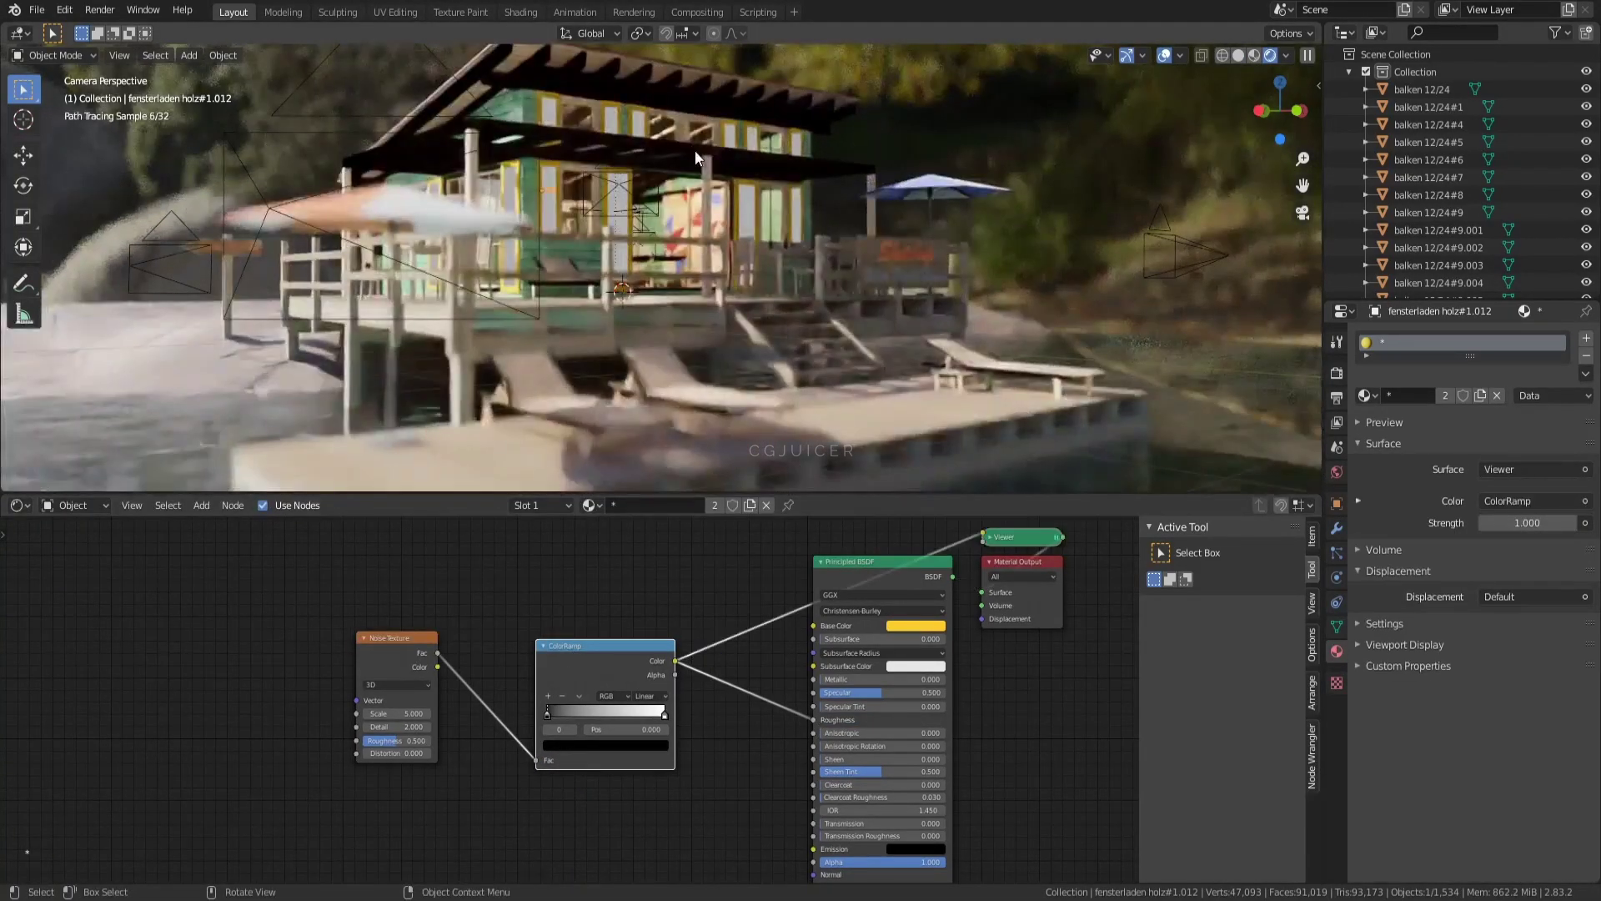
# Step: Tidy the shutter node tree and push the ramp's black stop to 0.309
pyautogui.moveTo(235, 588); pyautogui.dragTo(158, 578)
pyautogui.moveTo(686, 664)
pyautogui.mouseDown()
pyautogui.moveTo(630, 670)
pyautogui.moveTo(699, 715)
pyautogui.mouseUp()
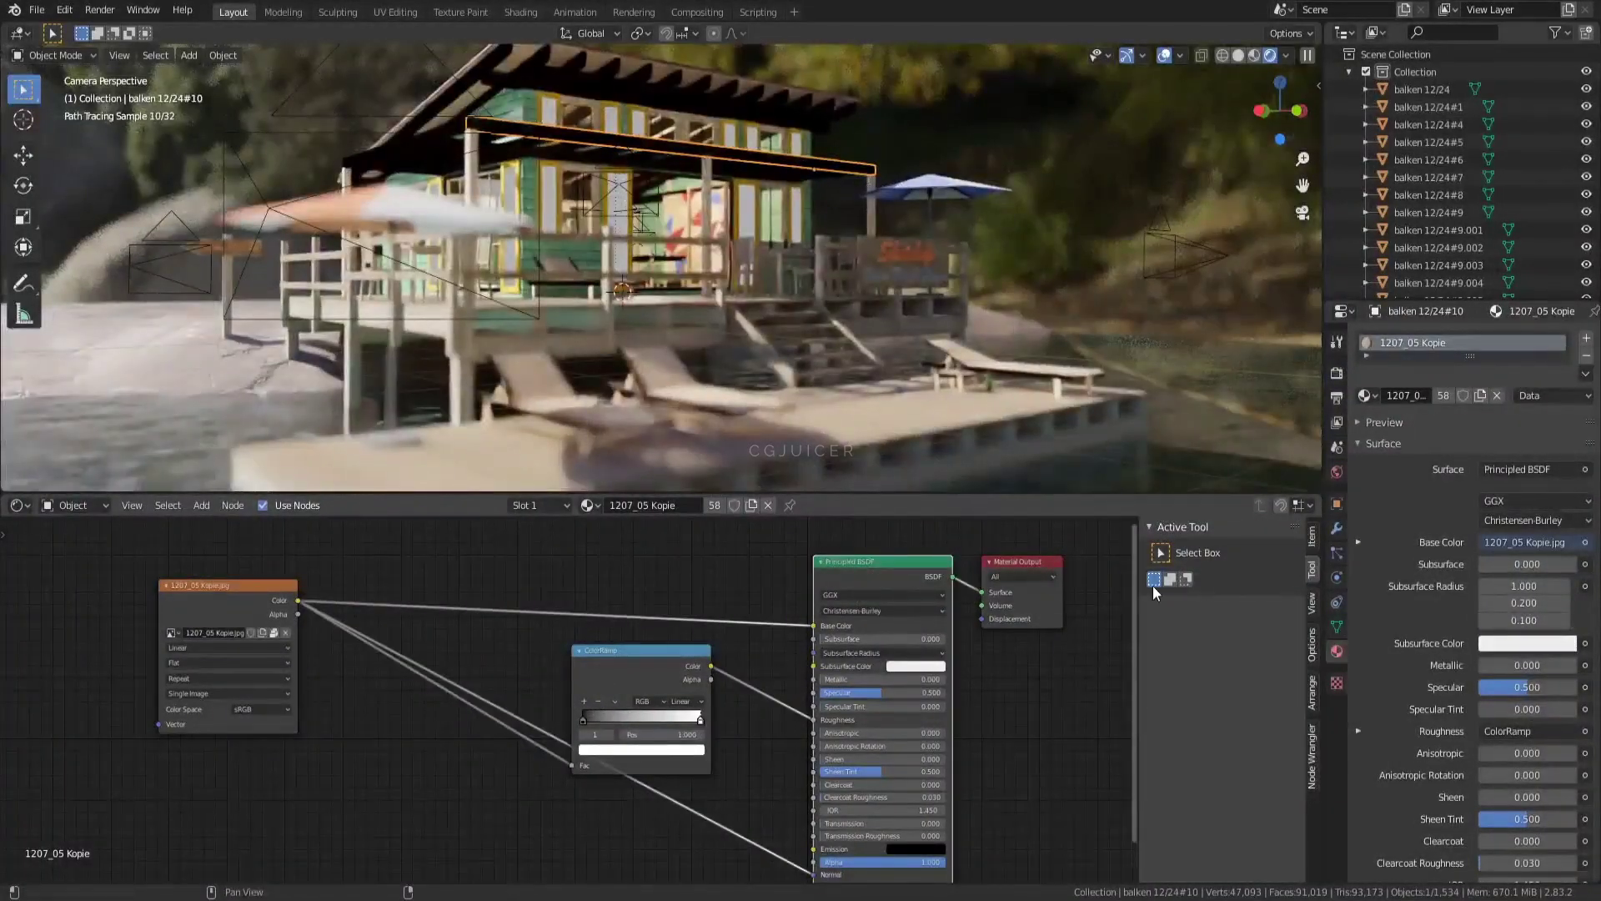
pyautogui.keyDown('ctrl'); pyautogui.keyDown('shift'); pyautogui.click(237, 613); pyautogui.keyUp('shift'); pyautogui.keyUp('ctrl')
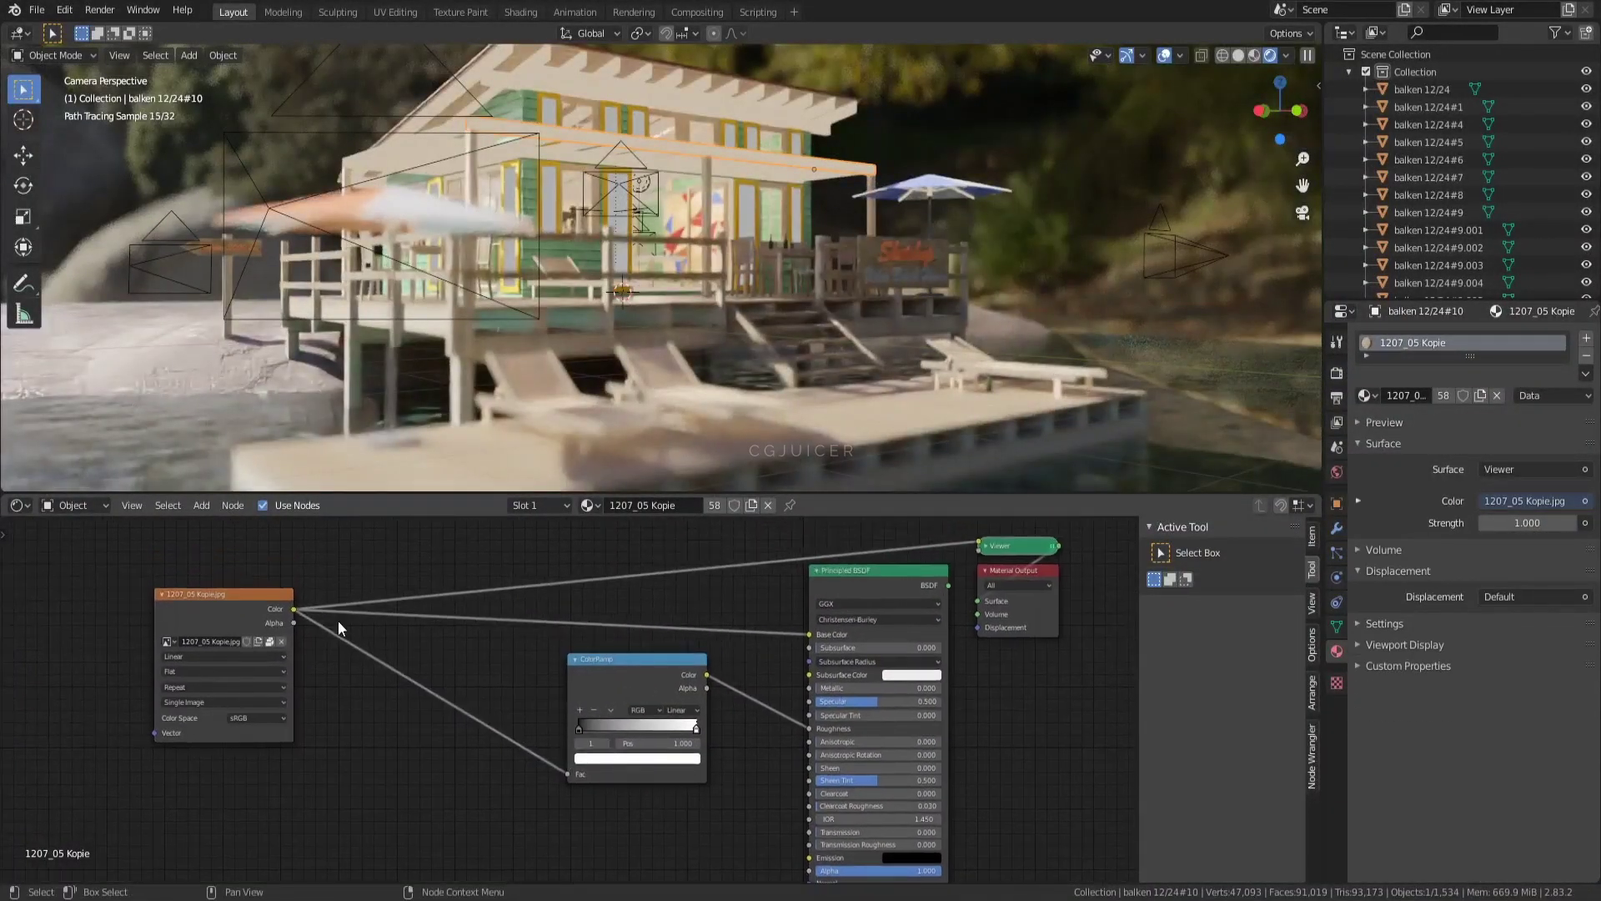
pyautogui.moveTo(304, 617); pyautogui.dragTo(452, 639)
pyautogui.keyDown('ctrl'); pyautogui.keyDown('shift'); pyautogui.click(869, 577); pyautogui.keyUp('shift'); pyautogui.keyUp('ctrl')
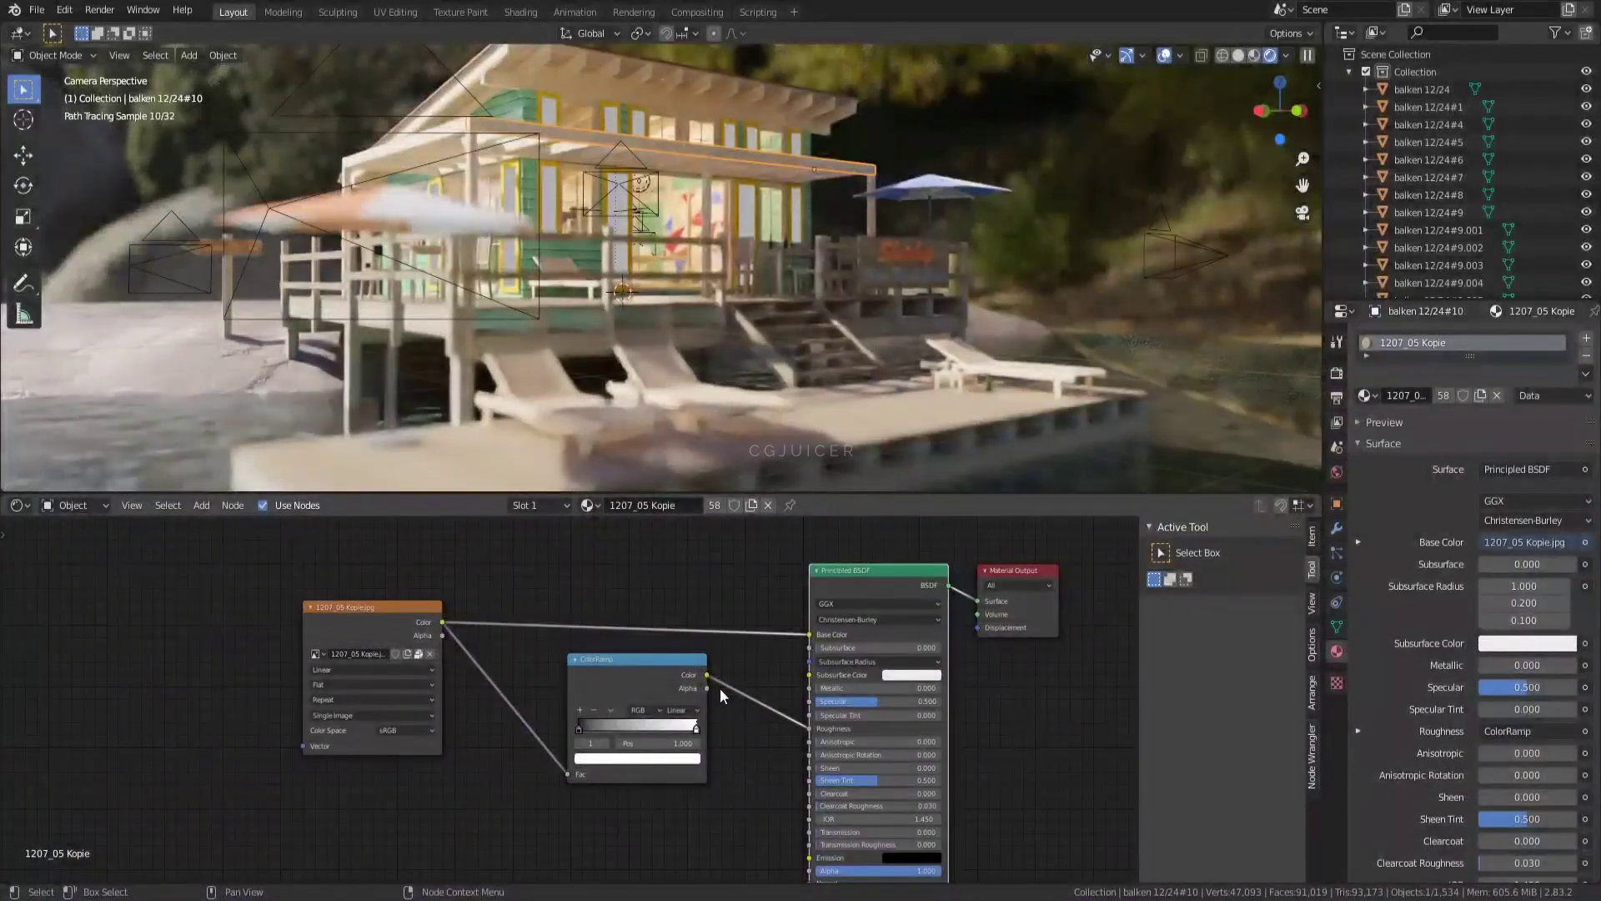
pyautogui.moveTo(584, 727); pyautogui.dragTo(615, 727)
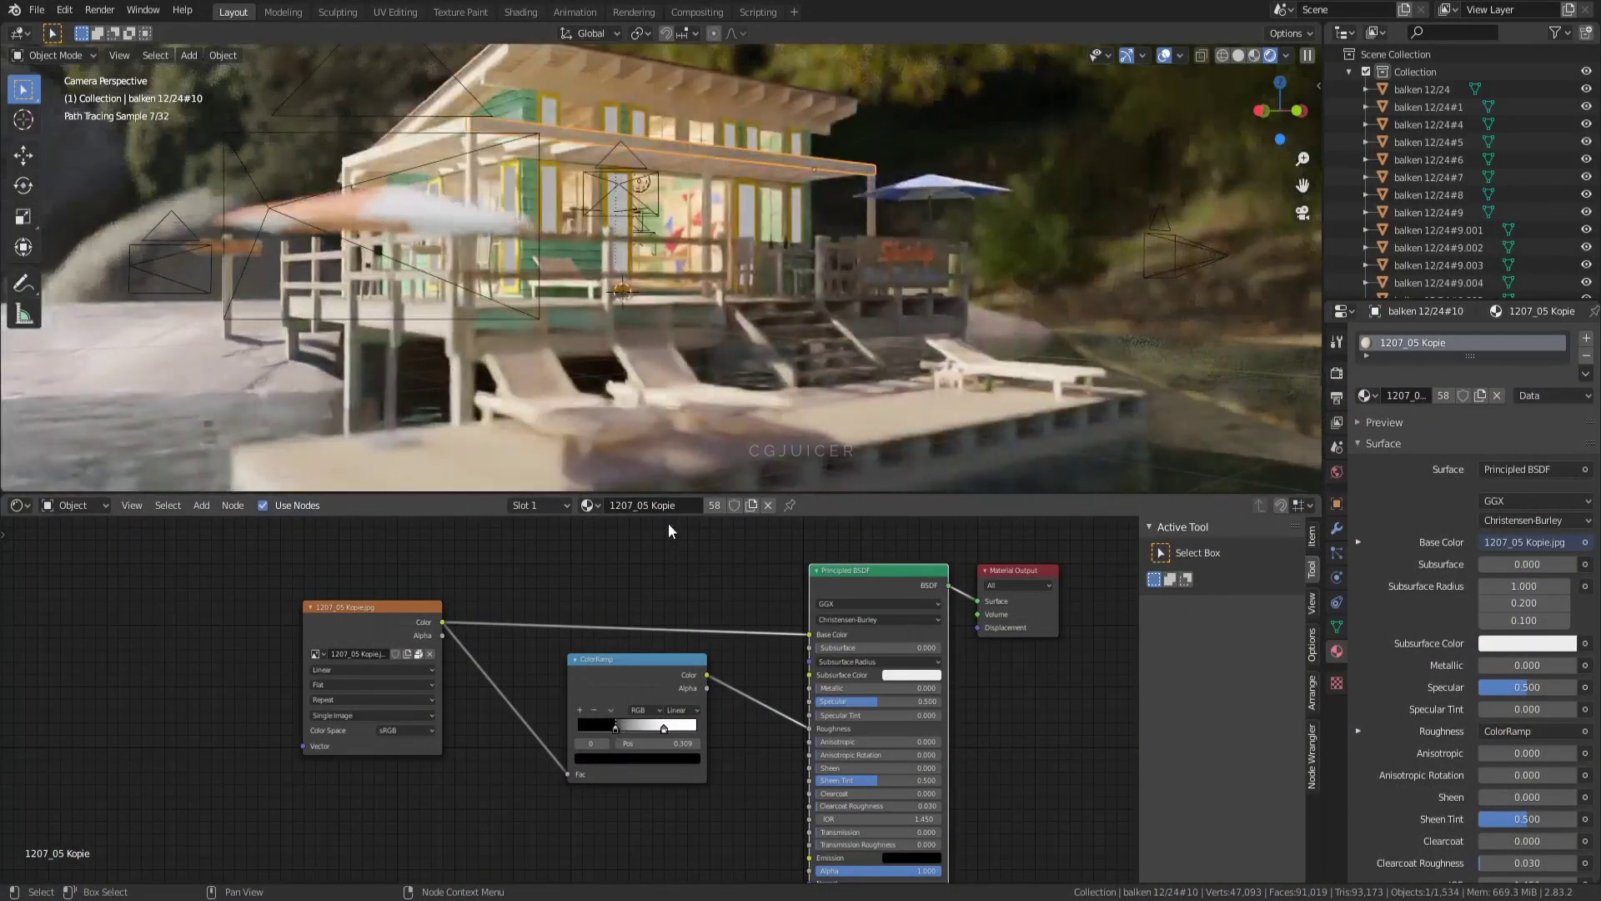
# Step: Pull the ramp's white stop to 0.695, preview the ramp, and set noise scale 20
pyautogui.click(550, 200)
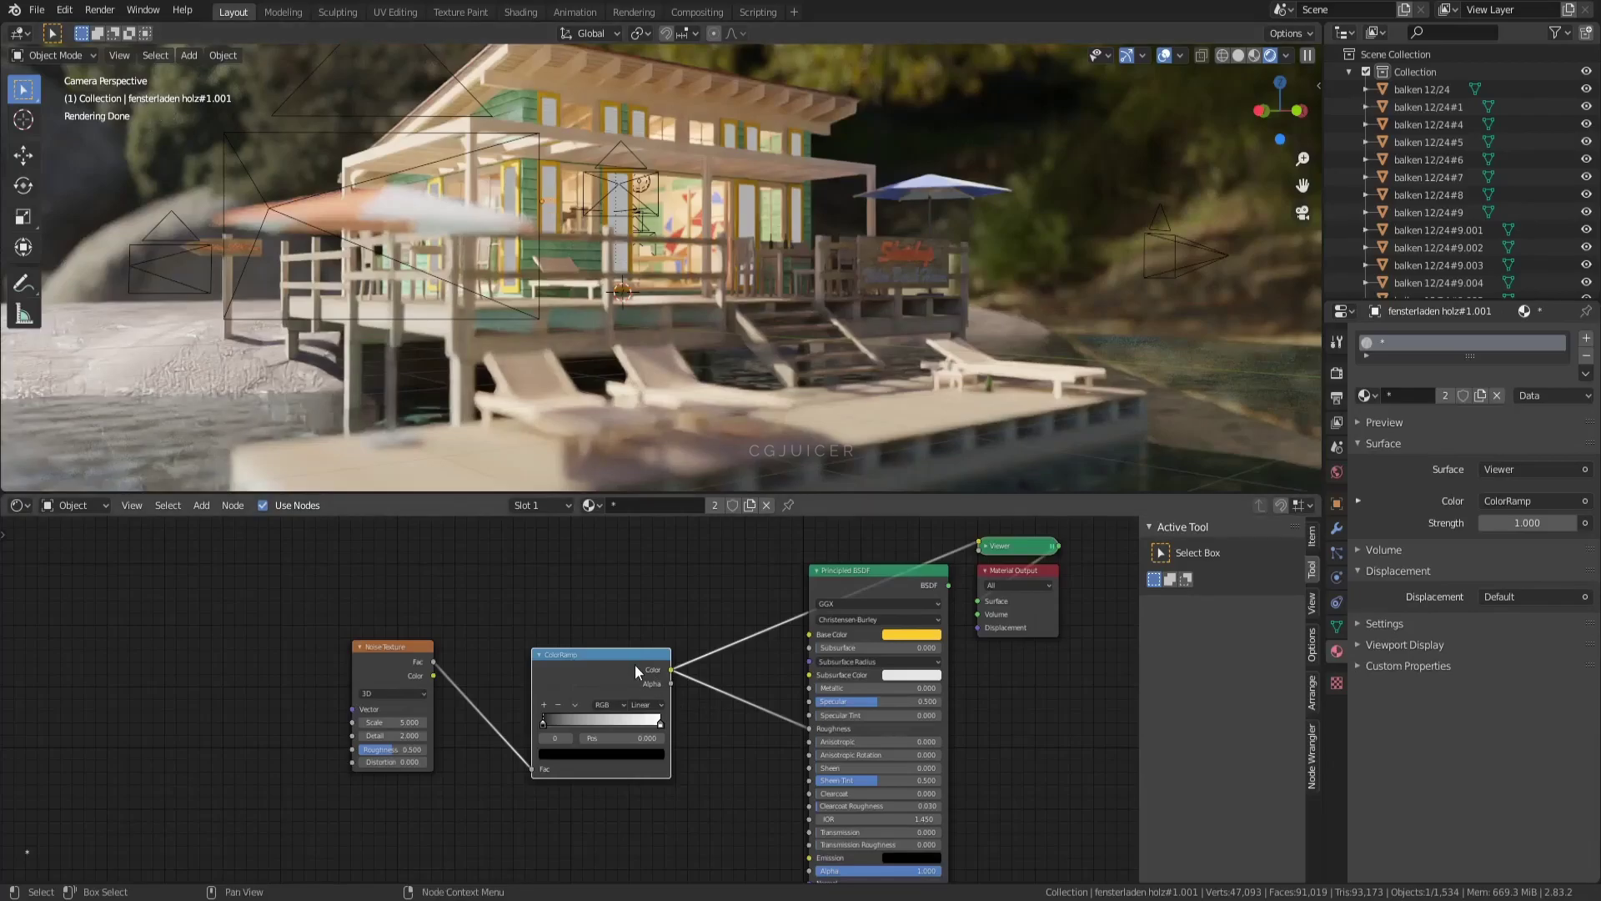
pyautogui.moveTo(633, 664); pyautogui.dragTo(660, 666)
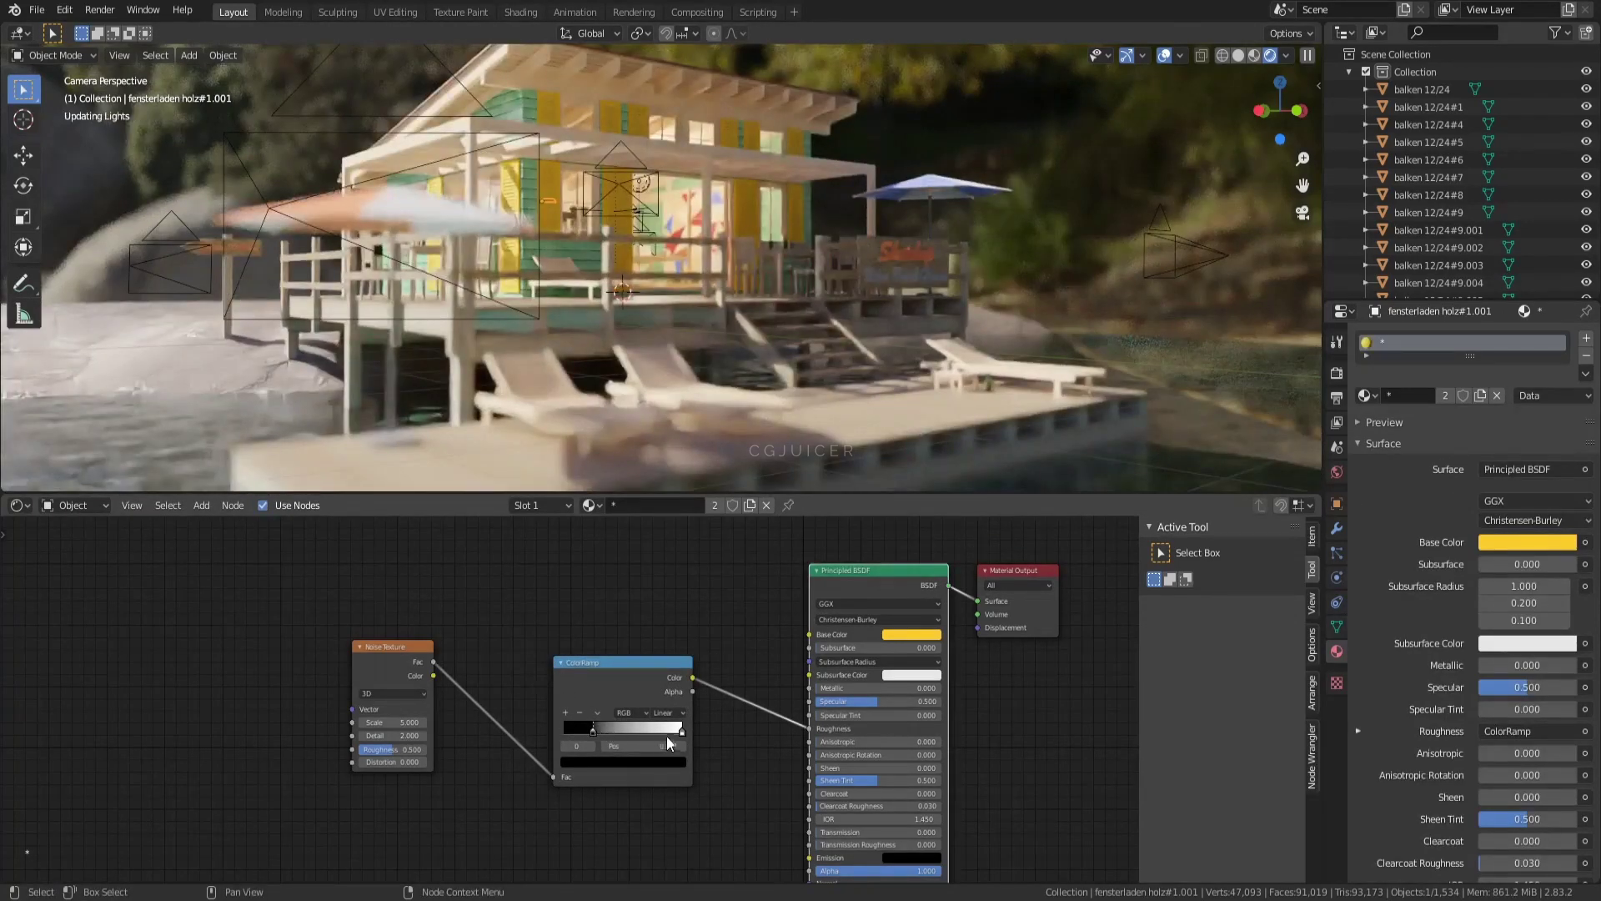
pyautogui.moveTo(667, 735); pyautogui.dragTo(647, 734)
pyautogui.keyDown('ctrl'); pyautogui.keyDown('shift'); pyautogui.click(598, 690); pyautogui.keyUp('shift'); pyautogui.keyUp('ctrl')
pyautogui.write('20')
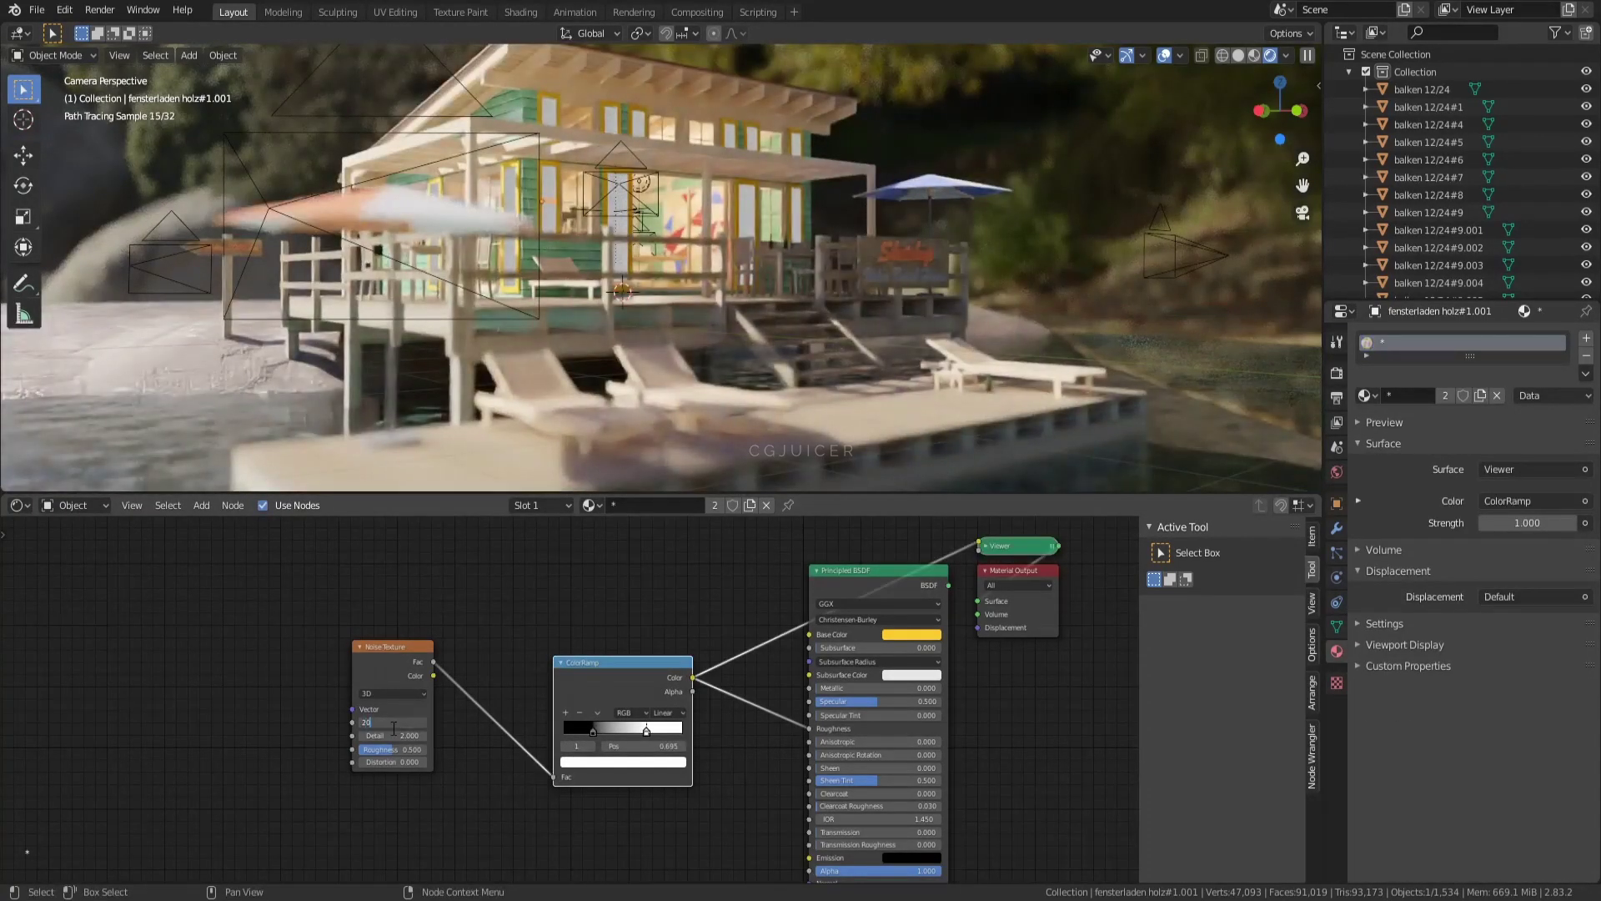
pyautogui.press('Return')
# Step: Select all linked shutters and Smart UV Project their meshes
pyautogui.hotkey('shift', 'l')
pyautogui.click(594, 388)
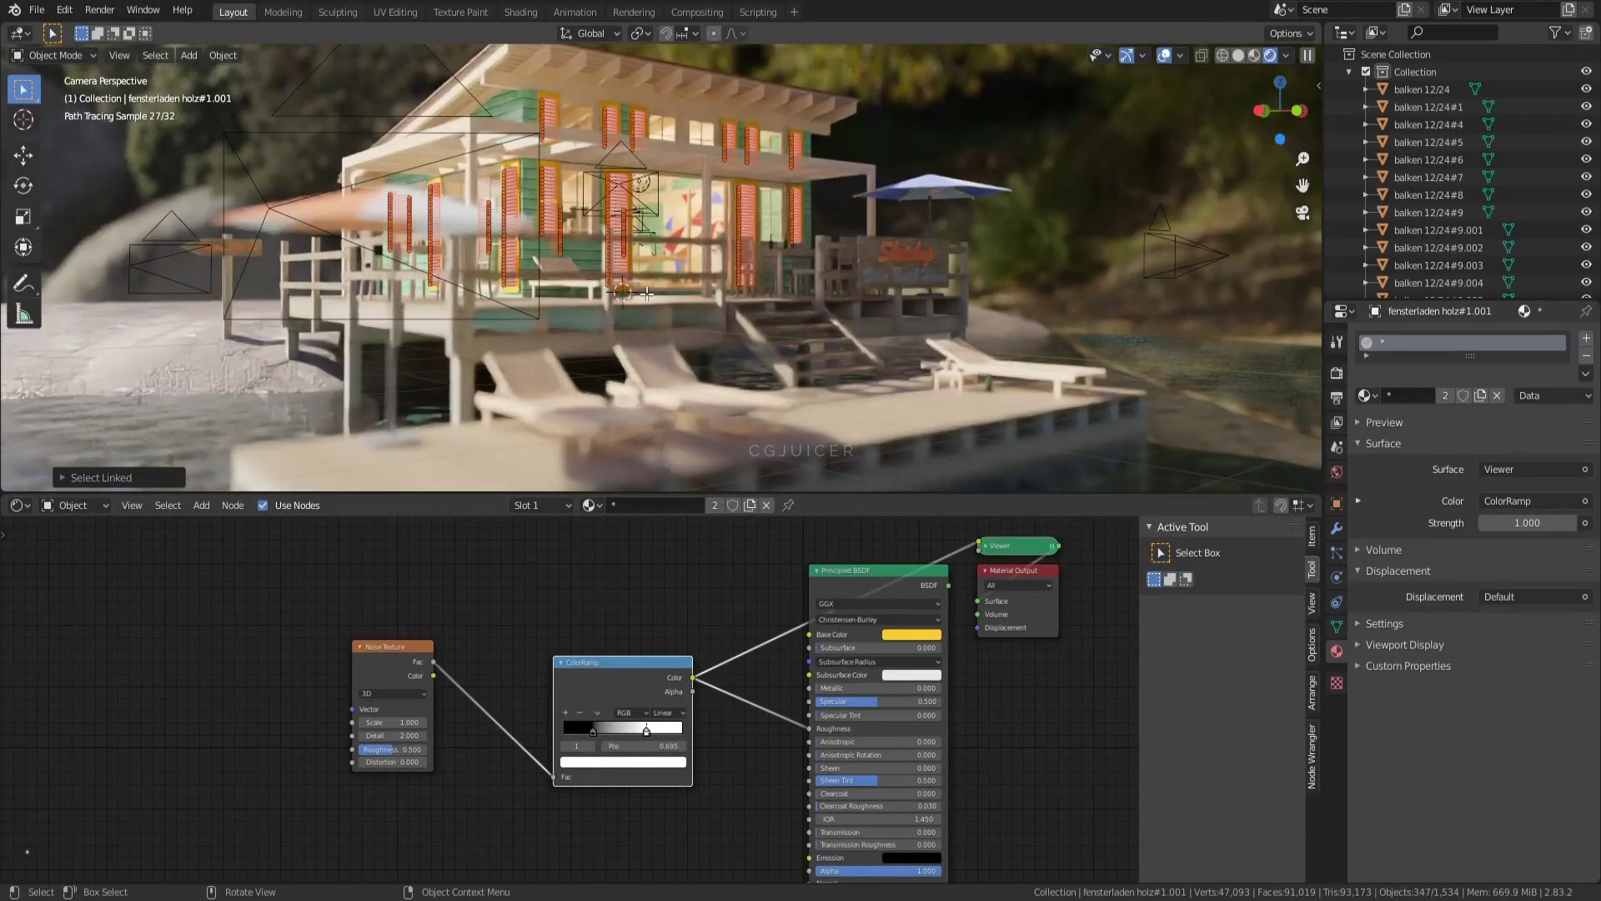
pyautogui.press('Tab')
pyautogui.press('u')
pyautogui.click(605, 340)
pyautogui.press('Return')
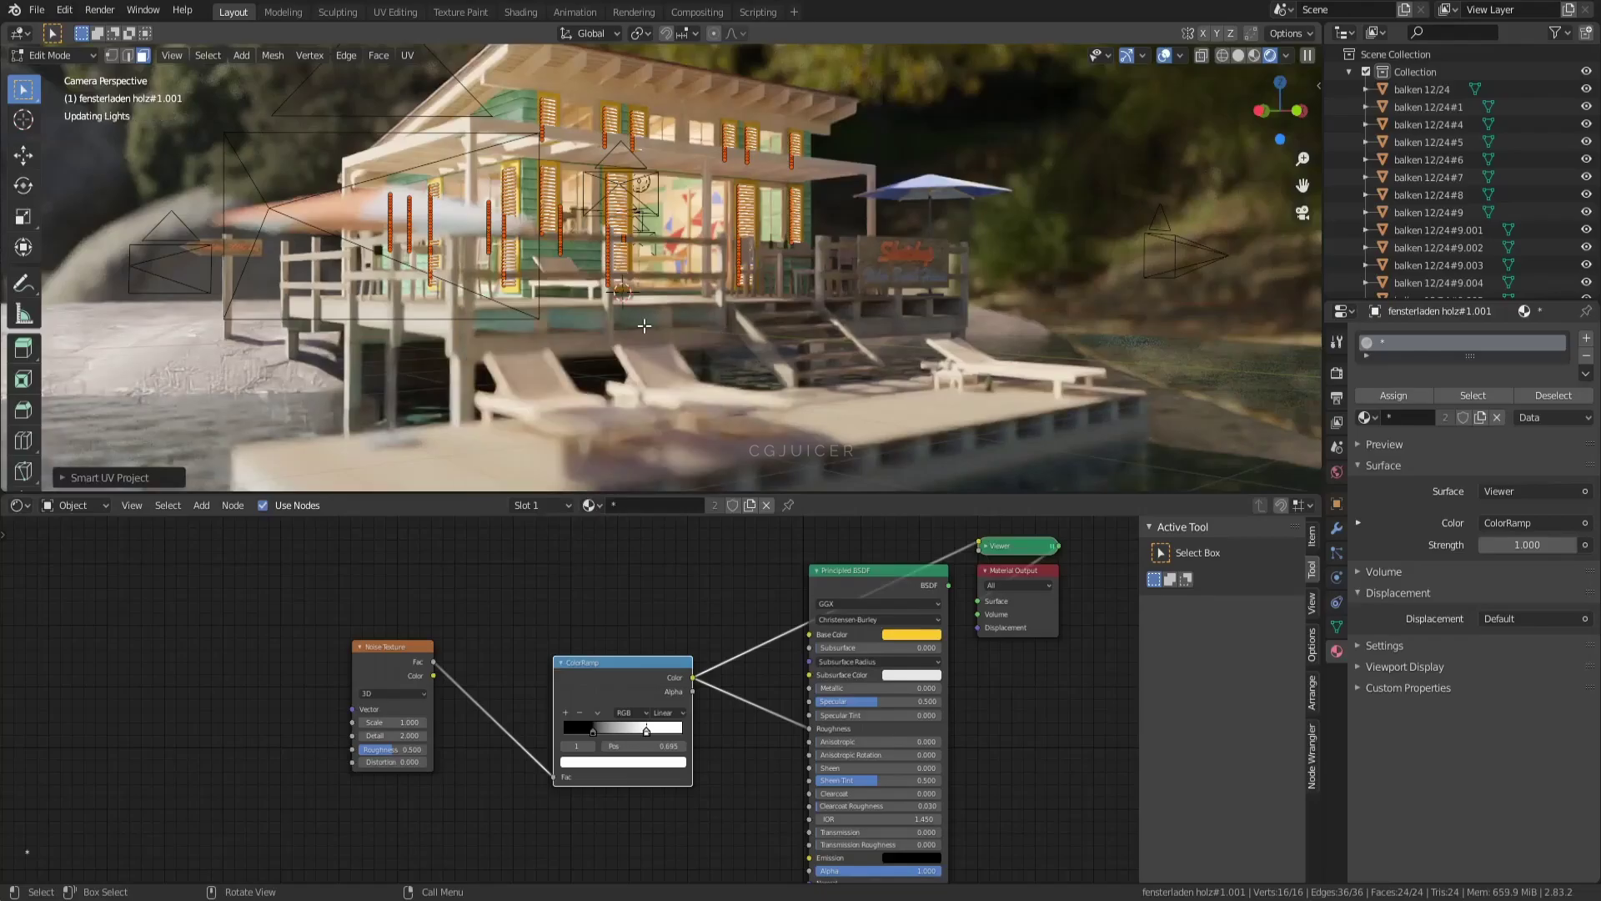
pyautogui.press('Tab')
# Step: Select the shutter fensterladen holz#1.002 and frame it in the view
pyautogui.click(688, 288)
pyautogui.click(551, 189)
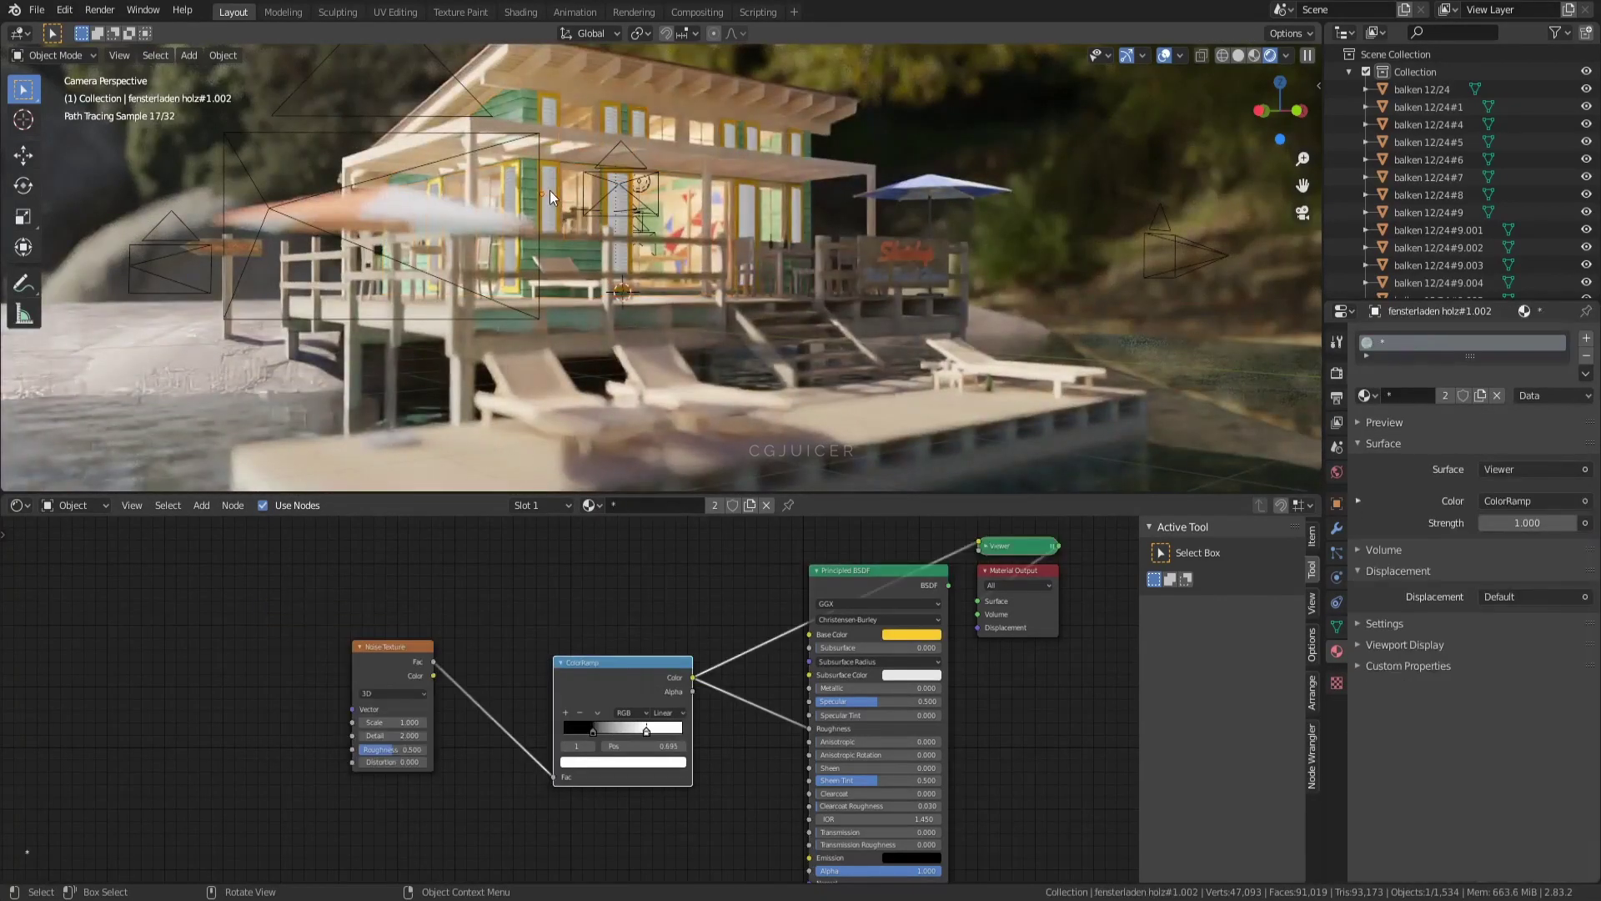
pyautogui.press('KP_Decimal')
pyautogui.scroll(-3, 709, 380)
# Step: Select all shutters by material, link them to one mesh, and Smart UV Project it
pyautogui.hotkey('shift', 'l')
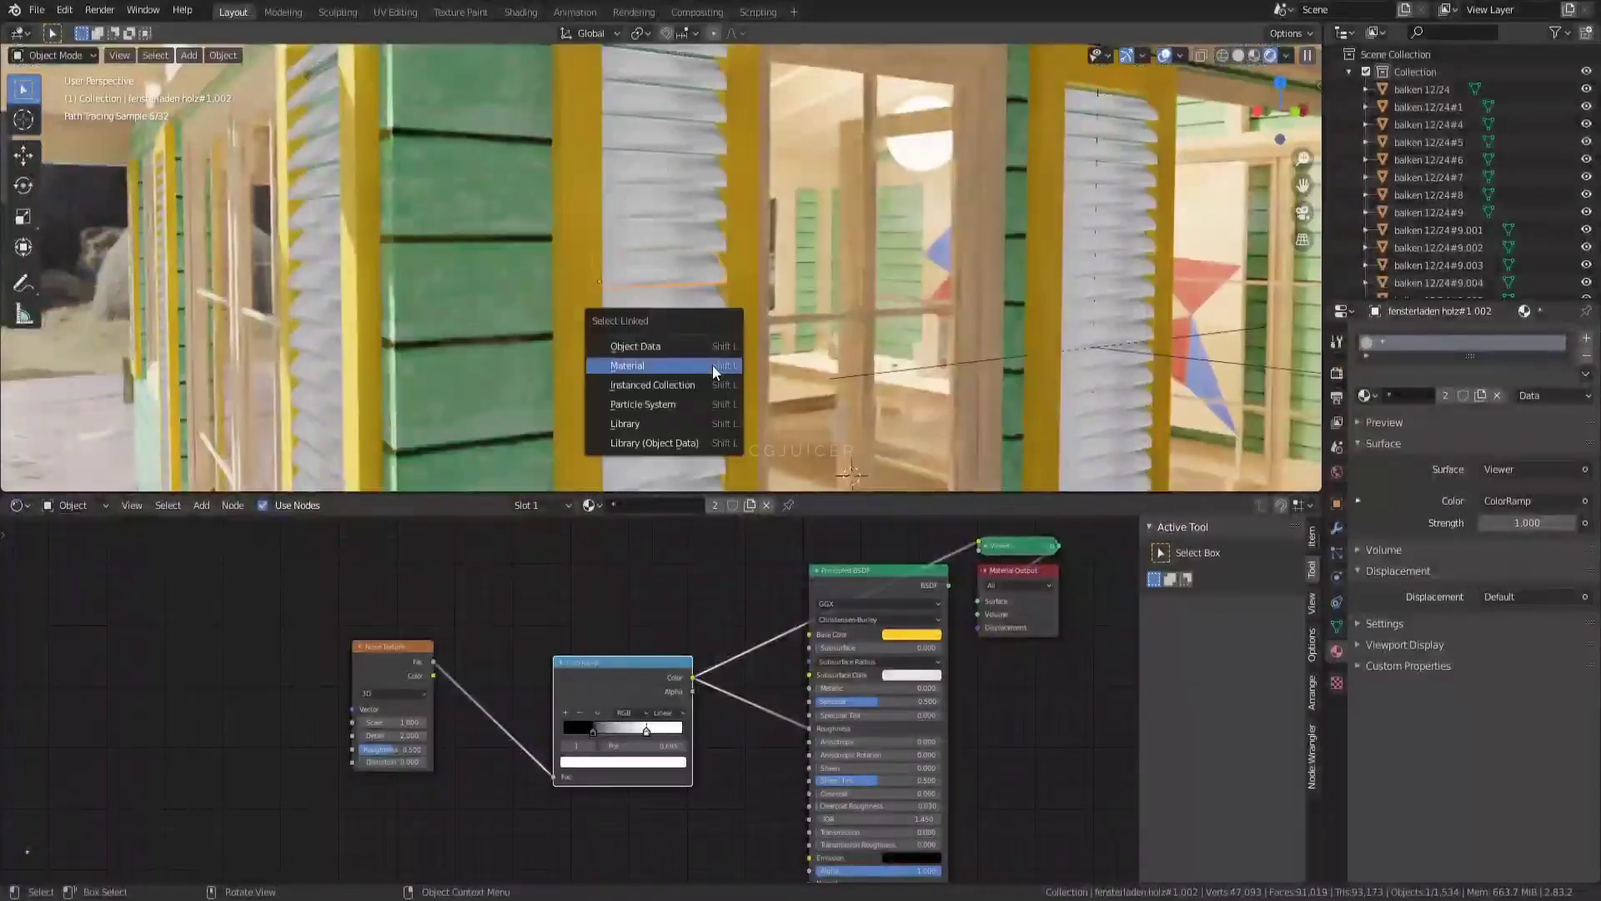
pyautogui.click(712, 365)
pyautogui.hotkey('ctrl', 'l')
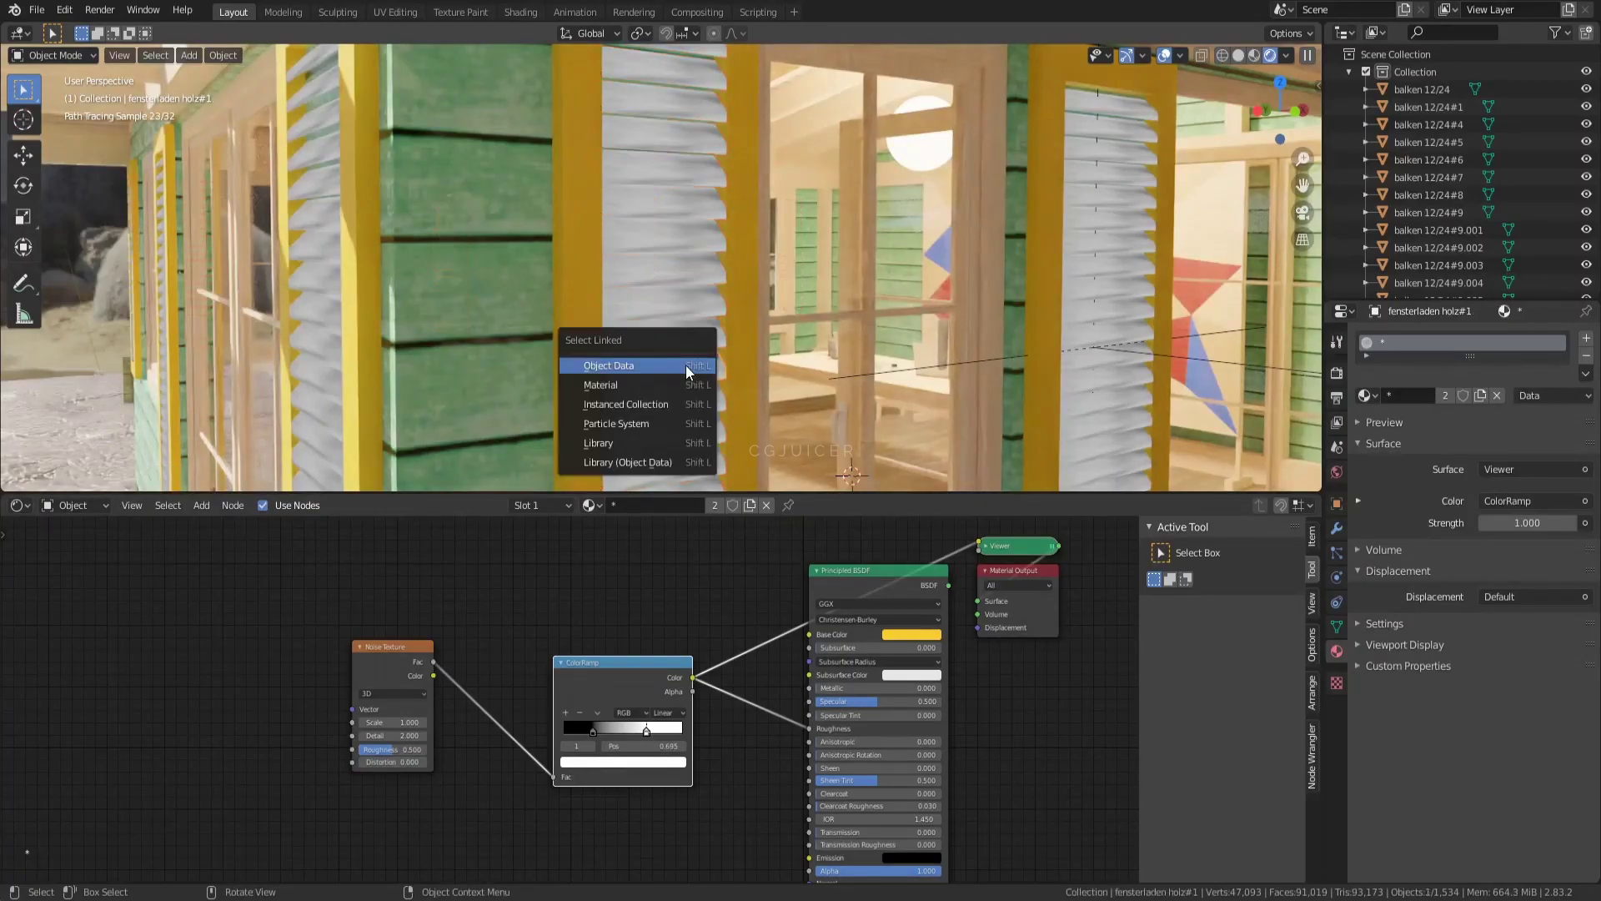
pyautogui.click(690, 387)
pyautogui.press('Tab')
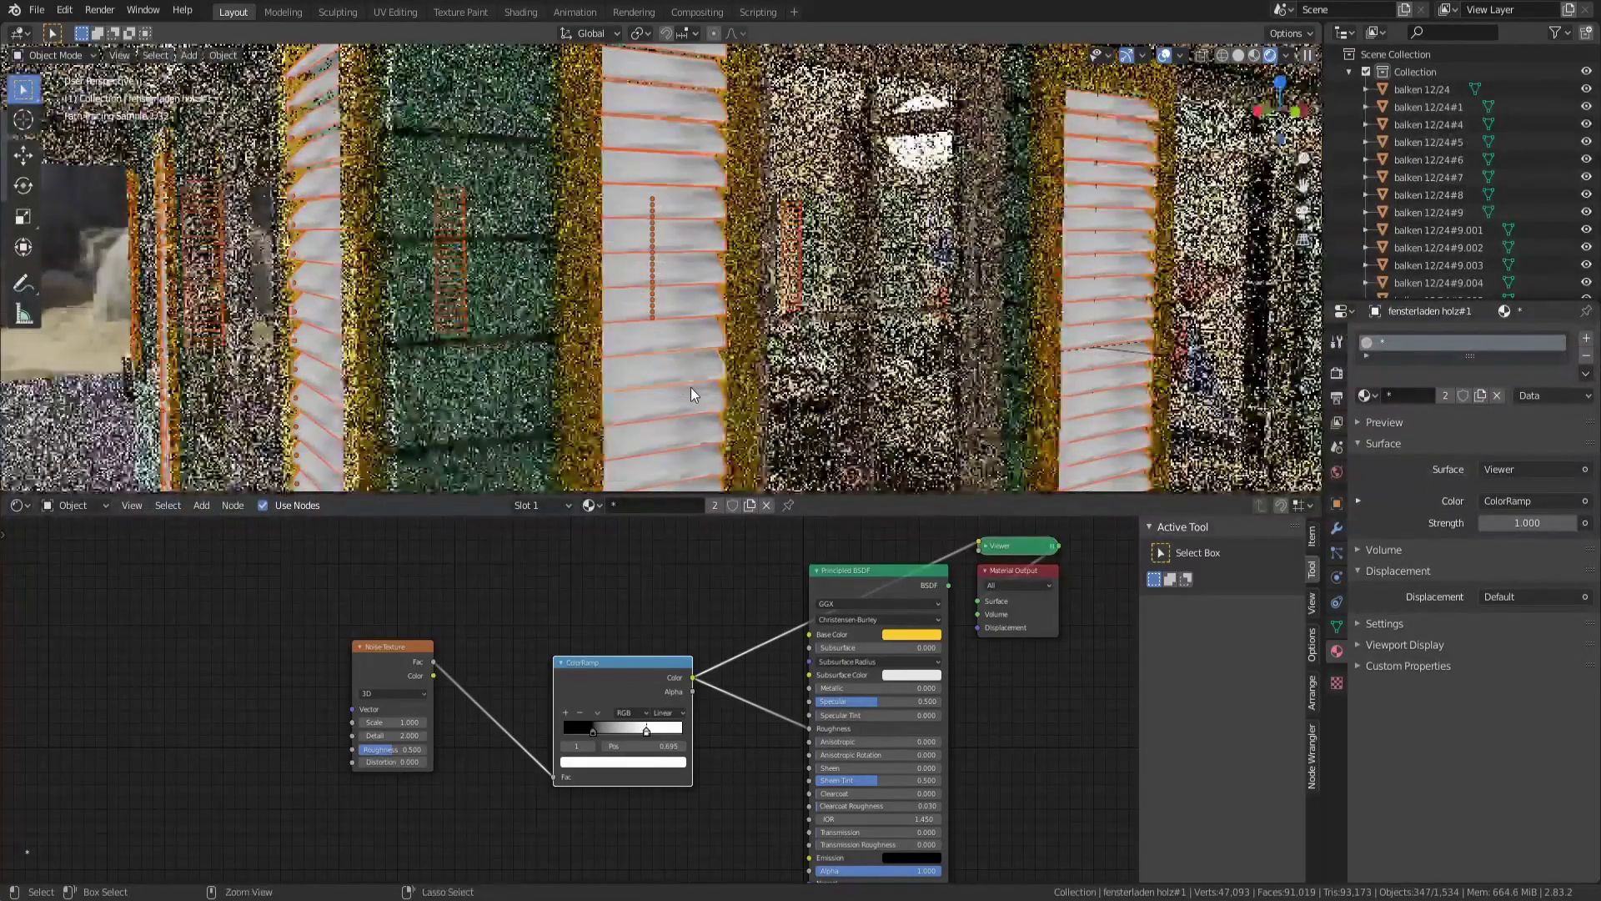
pyautogui.press('u')
pyautogui.click(644, 396)
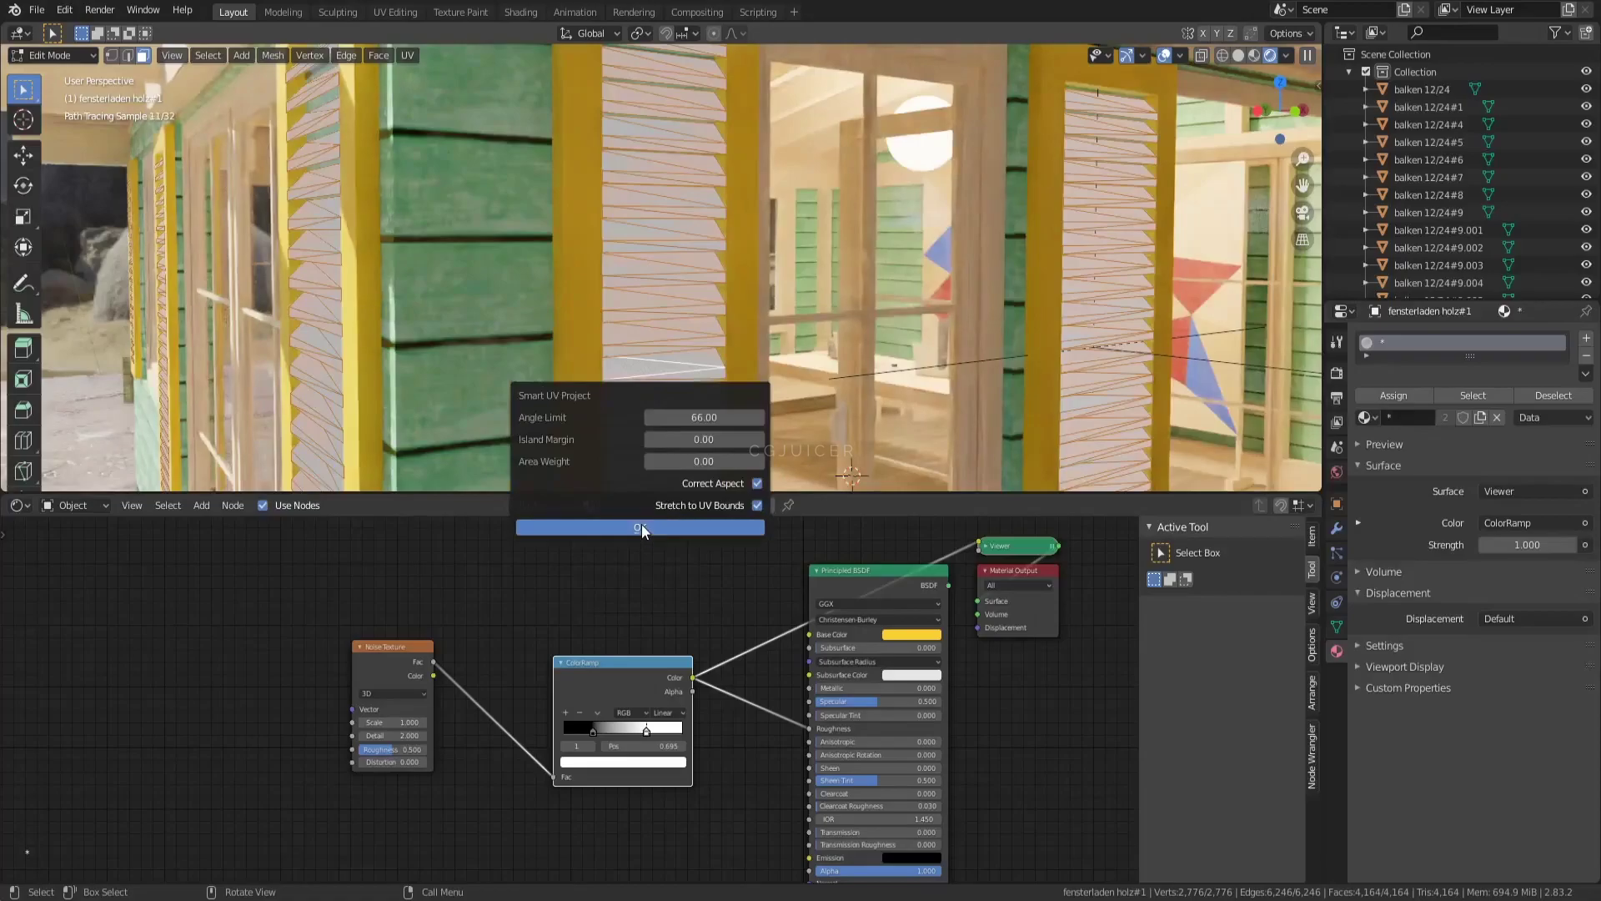
pyautogui.click(647, 527)
pyautogui.press('Tab')
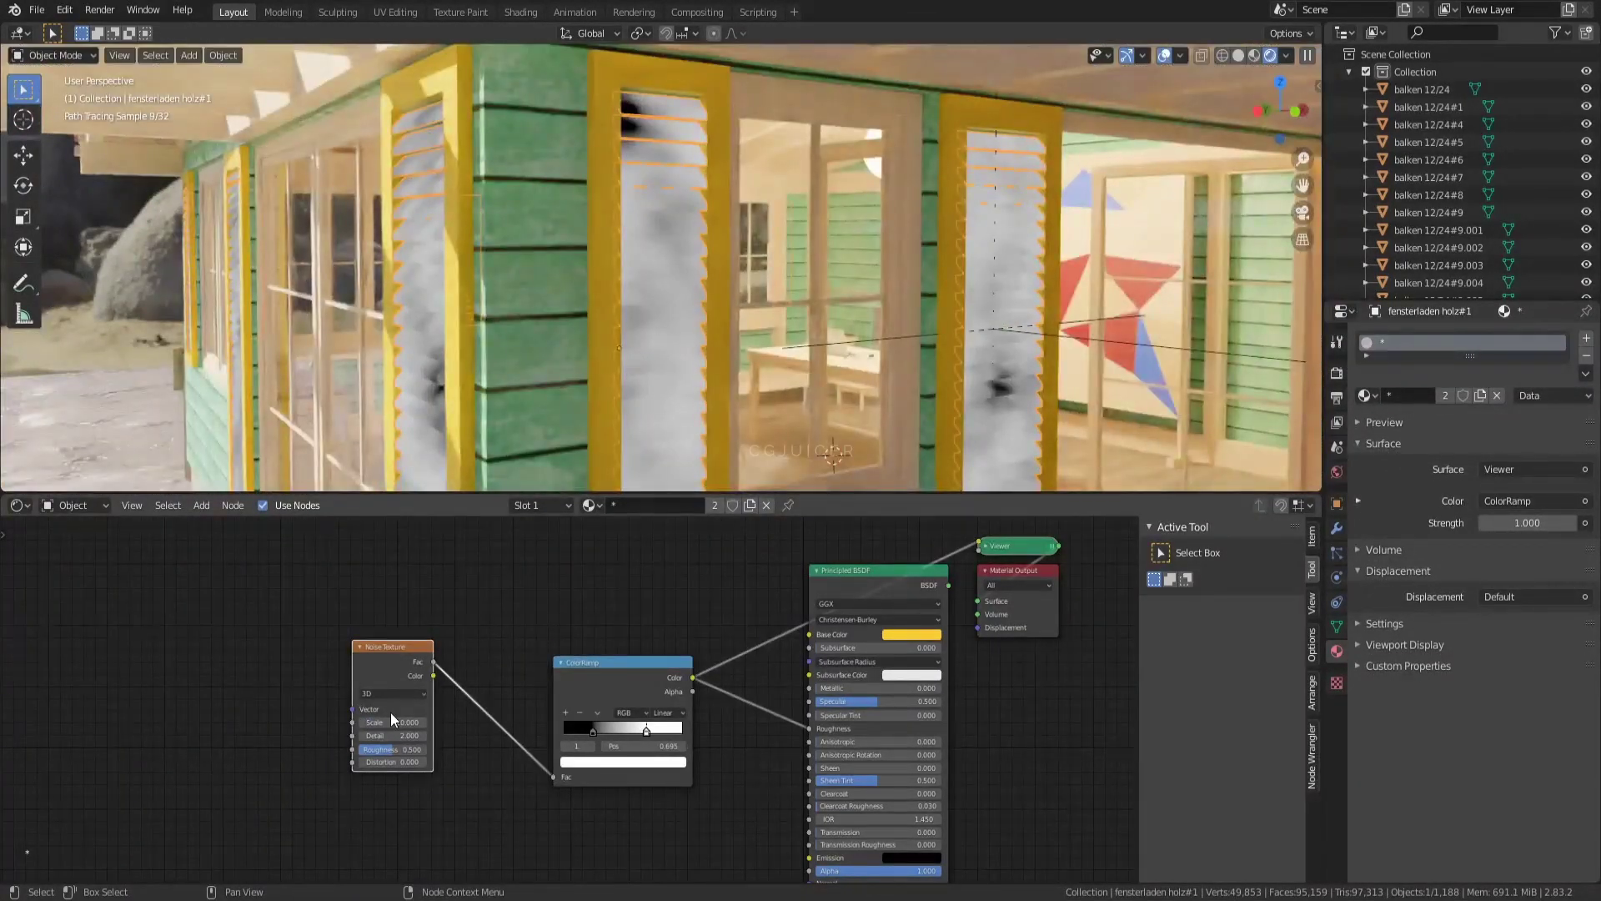
# Step: Set noise scale to 50, move the ramp's black stop near 0.435, and reconnect the Principled BSDF
pyautogui.press('BackSpace')
pyautogui.write('50')
pyautogui.press('Return')
pyautogui.moveTo(593, 731); pyautogui.dragTo(617, 731)
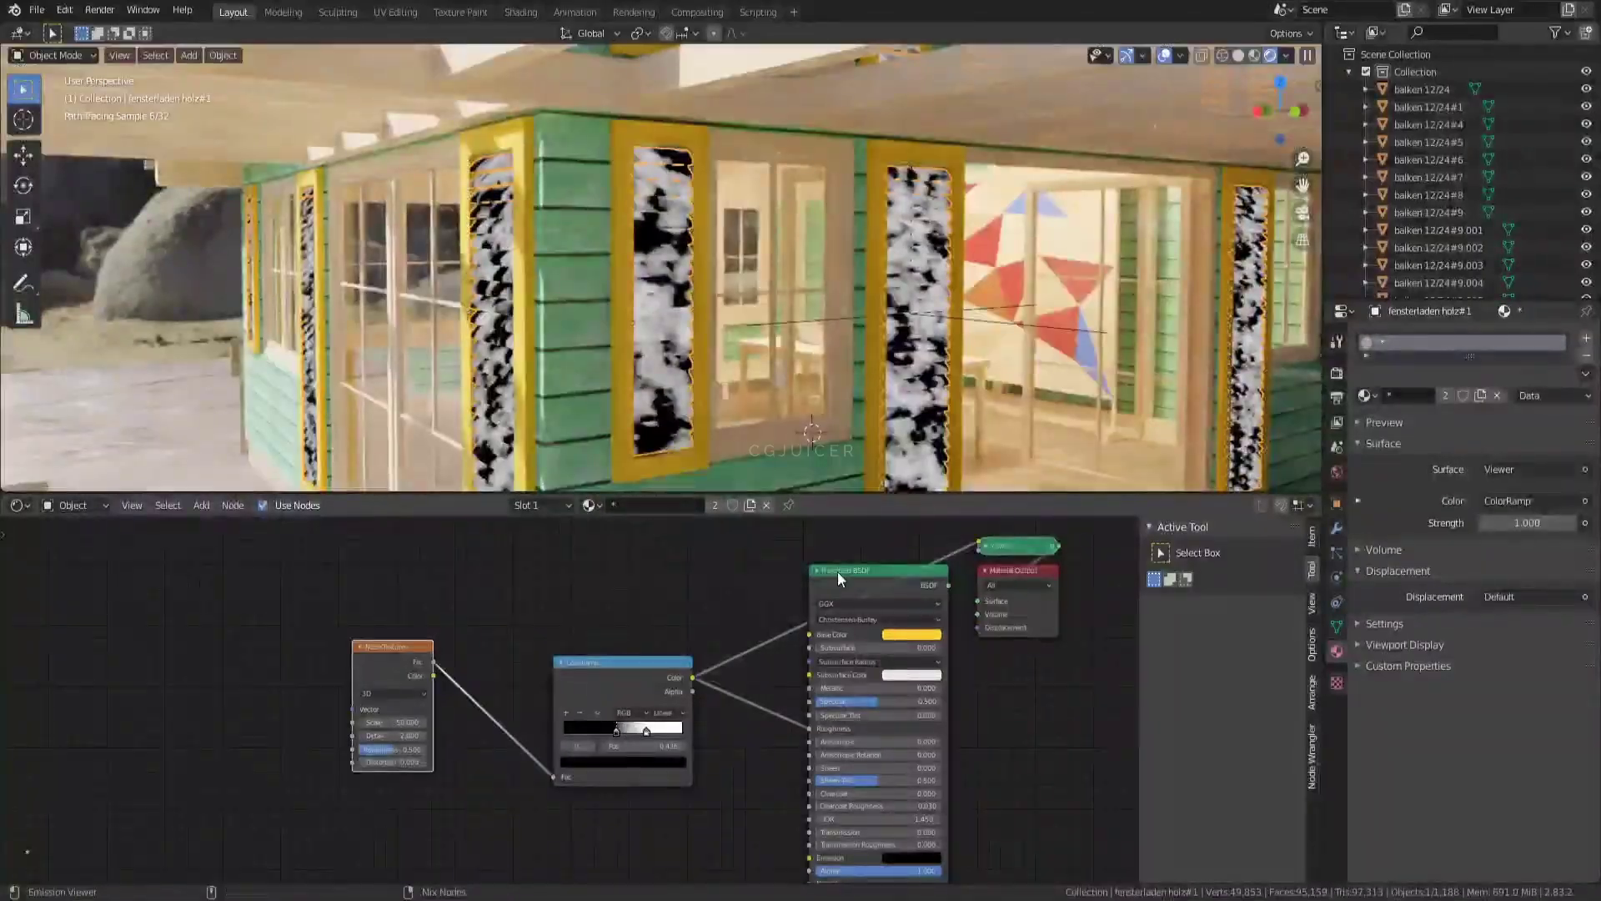
pyautogui.keyDown('ctrl'); pyautogui.keyDown('shift'); pyautogui.click(837, 572); pyautogui.keyUp('shift'); pyautogui.keyUp('ctrl')
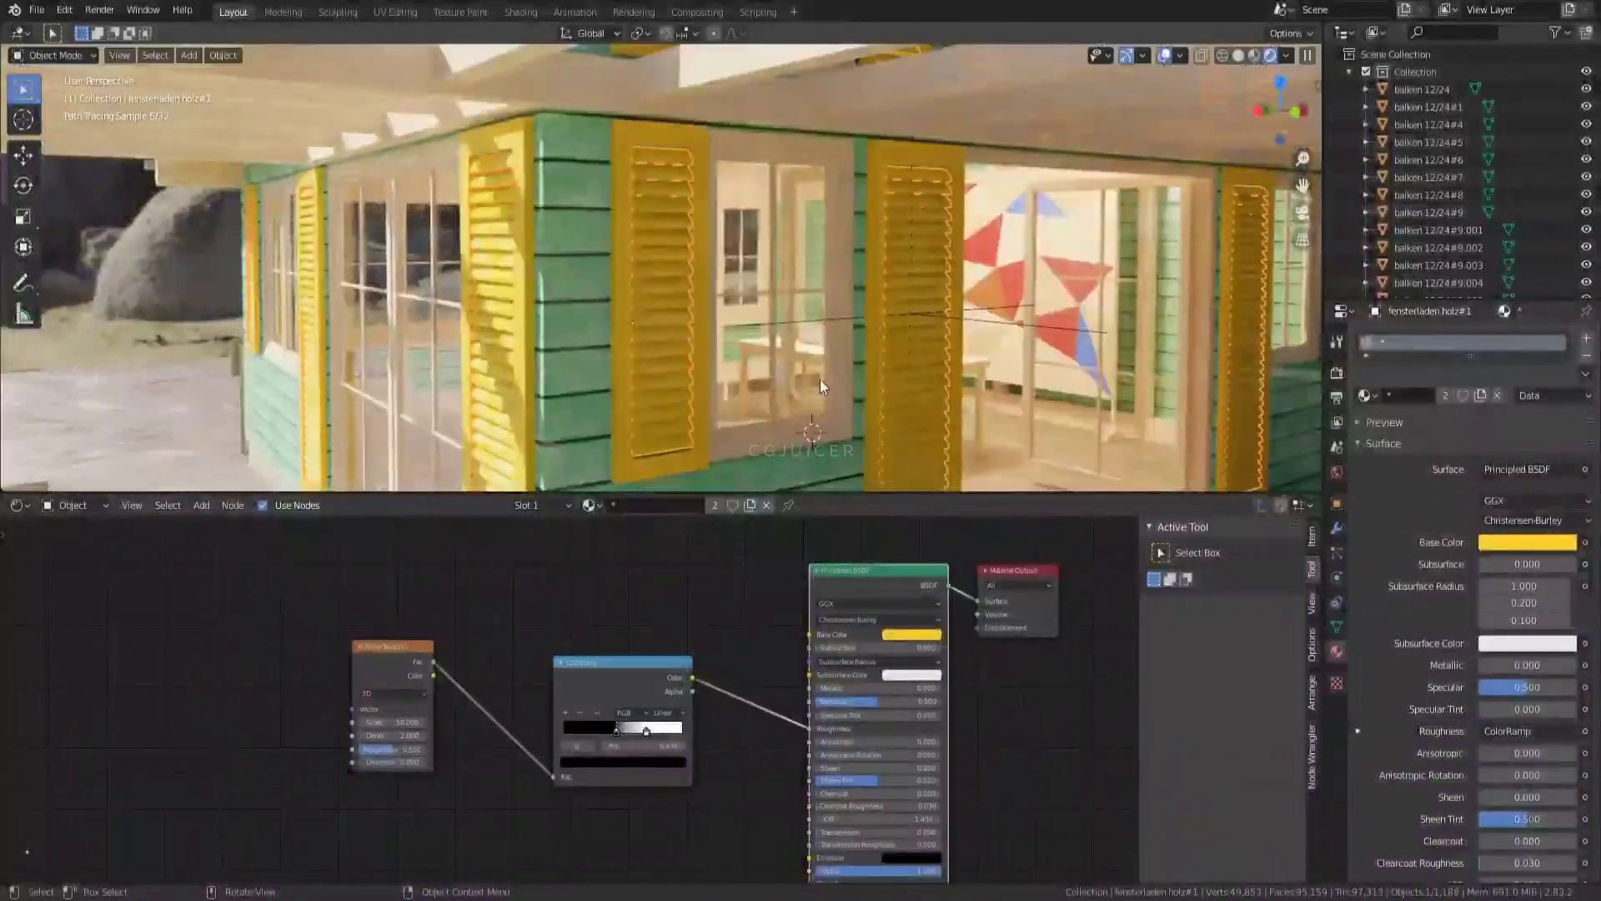
pyautogui.moveTo(818, 385); pyautogui.dragTo(650, 273, button='middle')
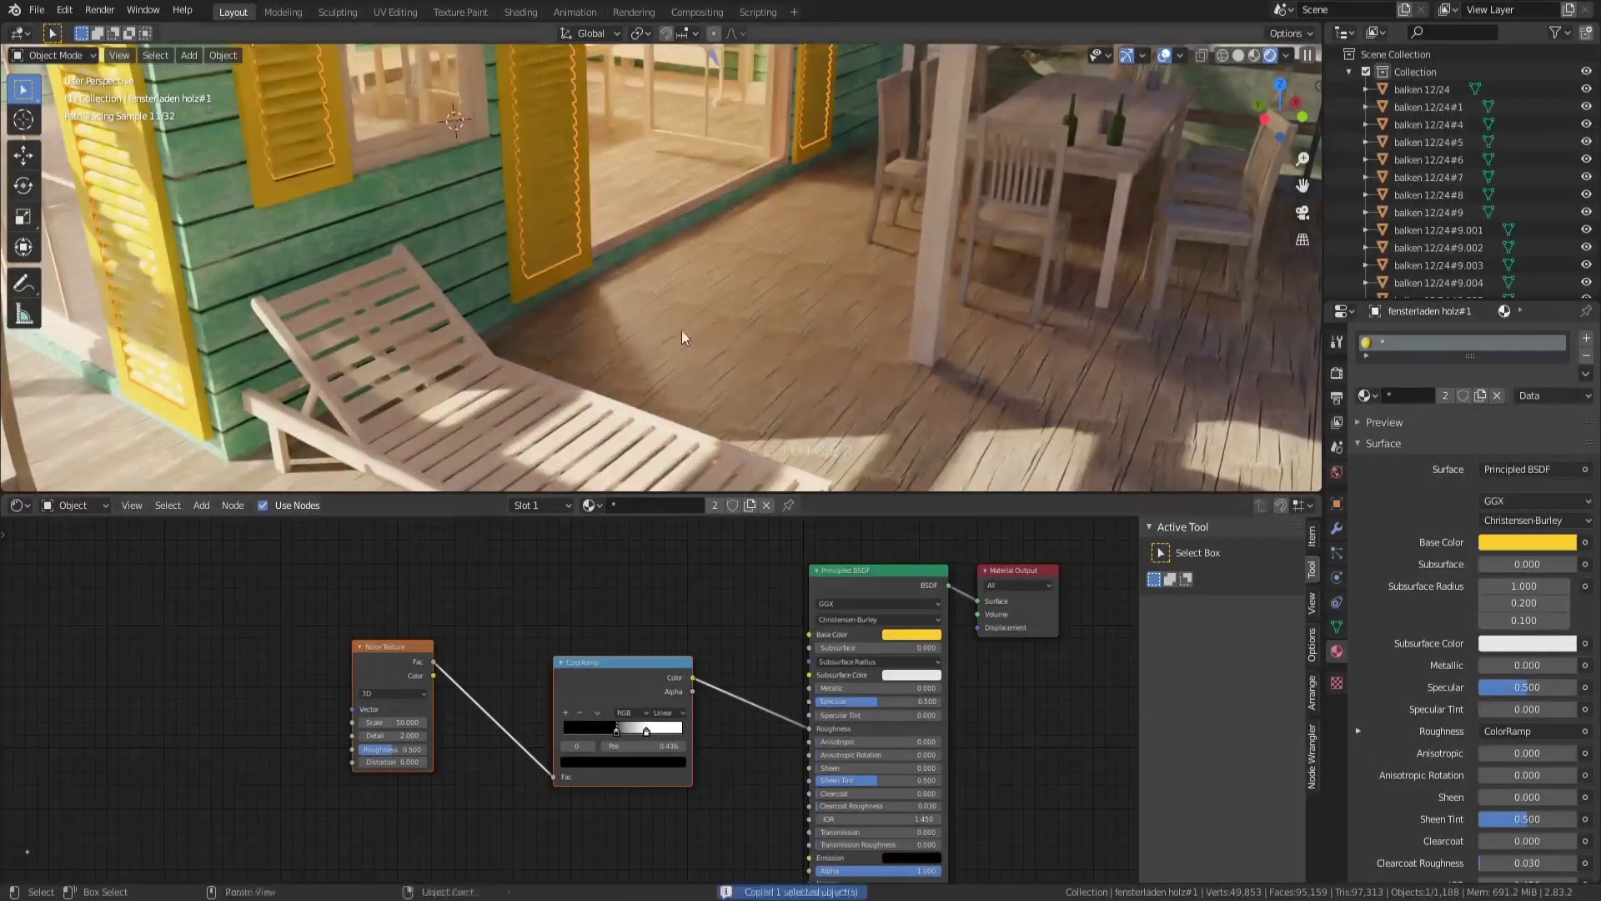
# Step: Select the porch floor and attempt to paste nodes into its material
pyautogui.click(682, 330)
pyautogui.hotkey('ctrl', 'c')
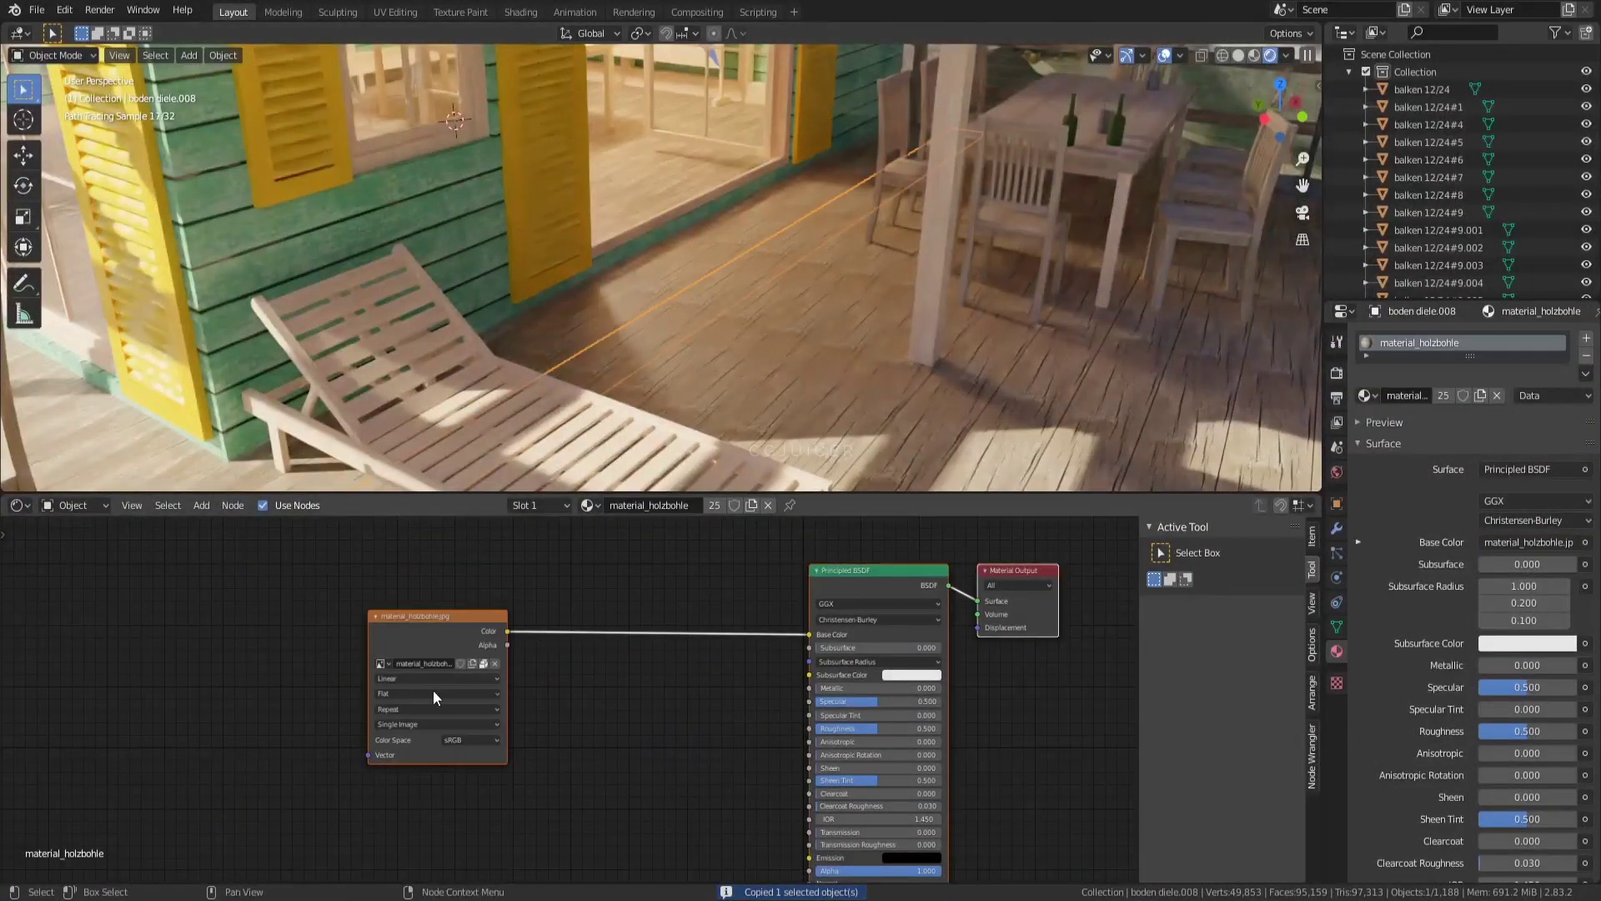
pyautogui.press('g')
pyautogui.click(372, 744)
pyautogui.hotkey('ctrl', 'v')
# Step: Copy the shutter's Noise and ColorRamp nodes into boden diele.008's material, driving its Roughness
pyautogui.click(537, 277)
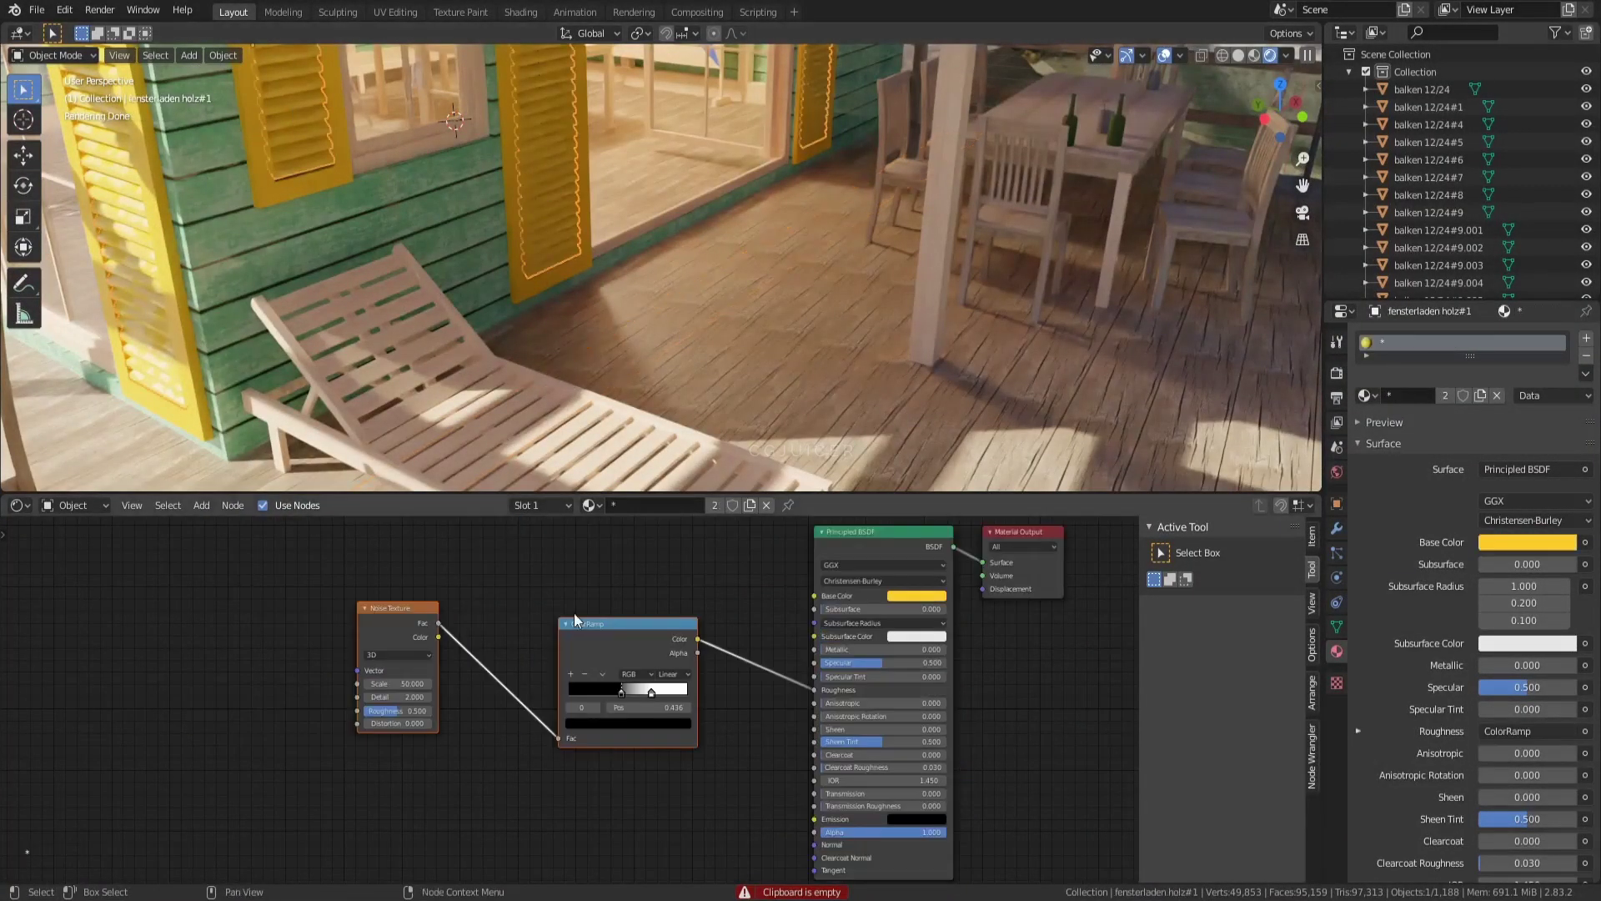
pyautogui.moveTo(620, 567); pyautogui.dragTo(331, 730)
pyautogui.hotkey('ctrl', 'c')
pyautogui.click(698, 276)
pyautogui.hotkey('ctrl', 'v')
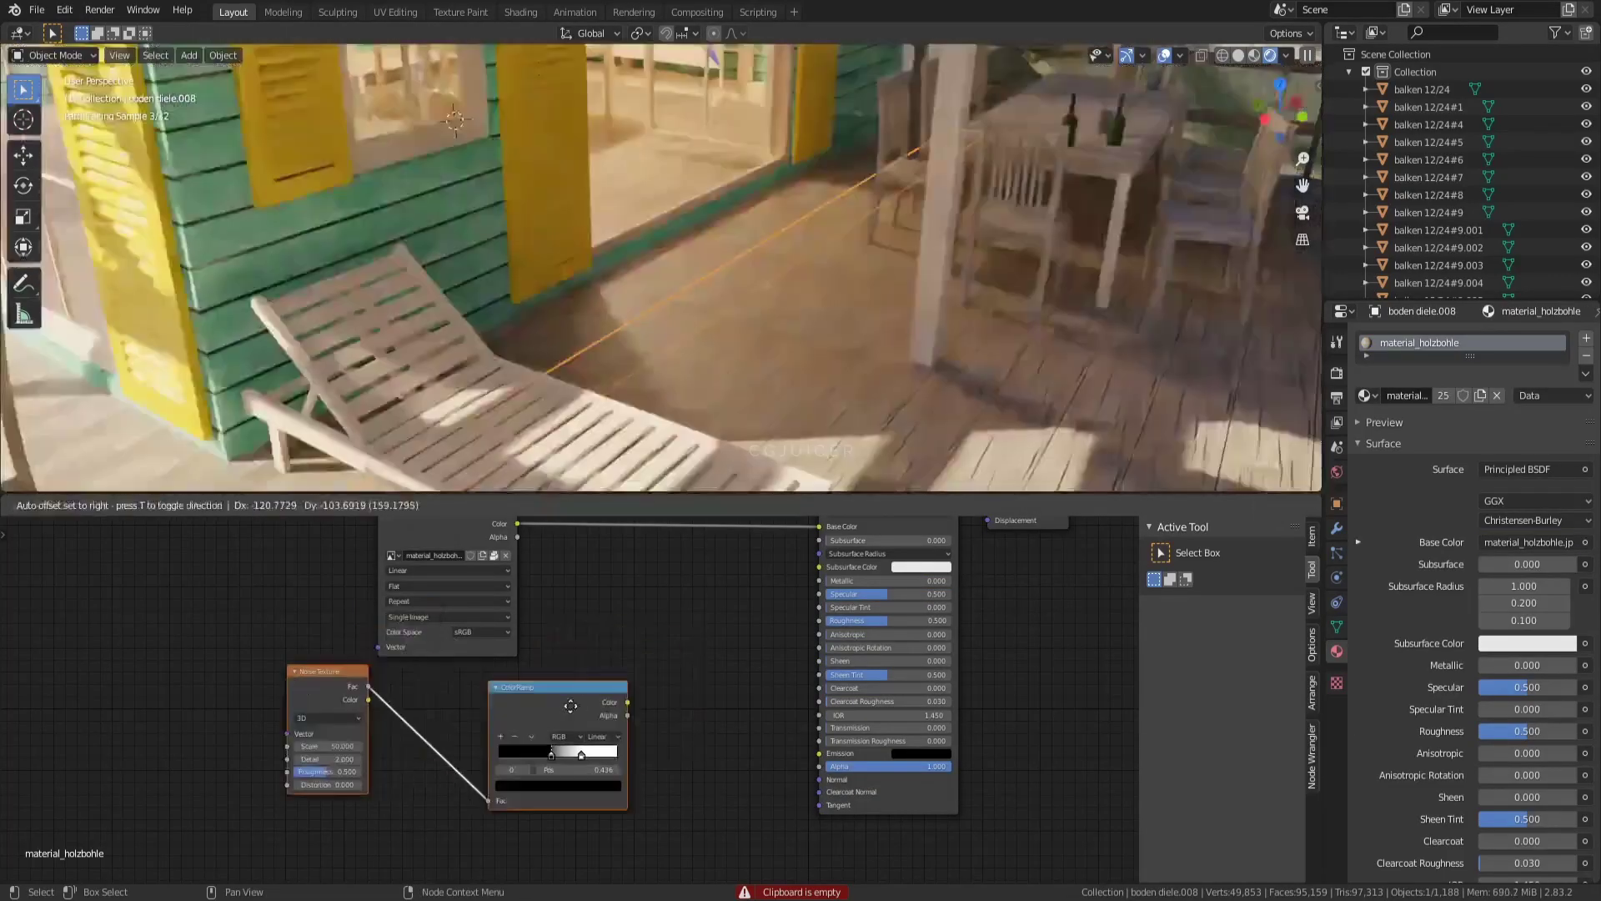
pyautogui.moveTo(627, 702)
pyautogui.mouseDown()
pyautogui.moveTo(712, 649)
pyautogui.moveTo(827, 617)
pyautogui.mouseUp()
pyautogui.moveTo(777, 568); pyautogui.dragTo(632, 696, button='middle')
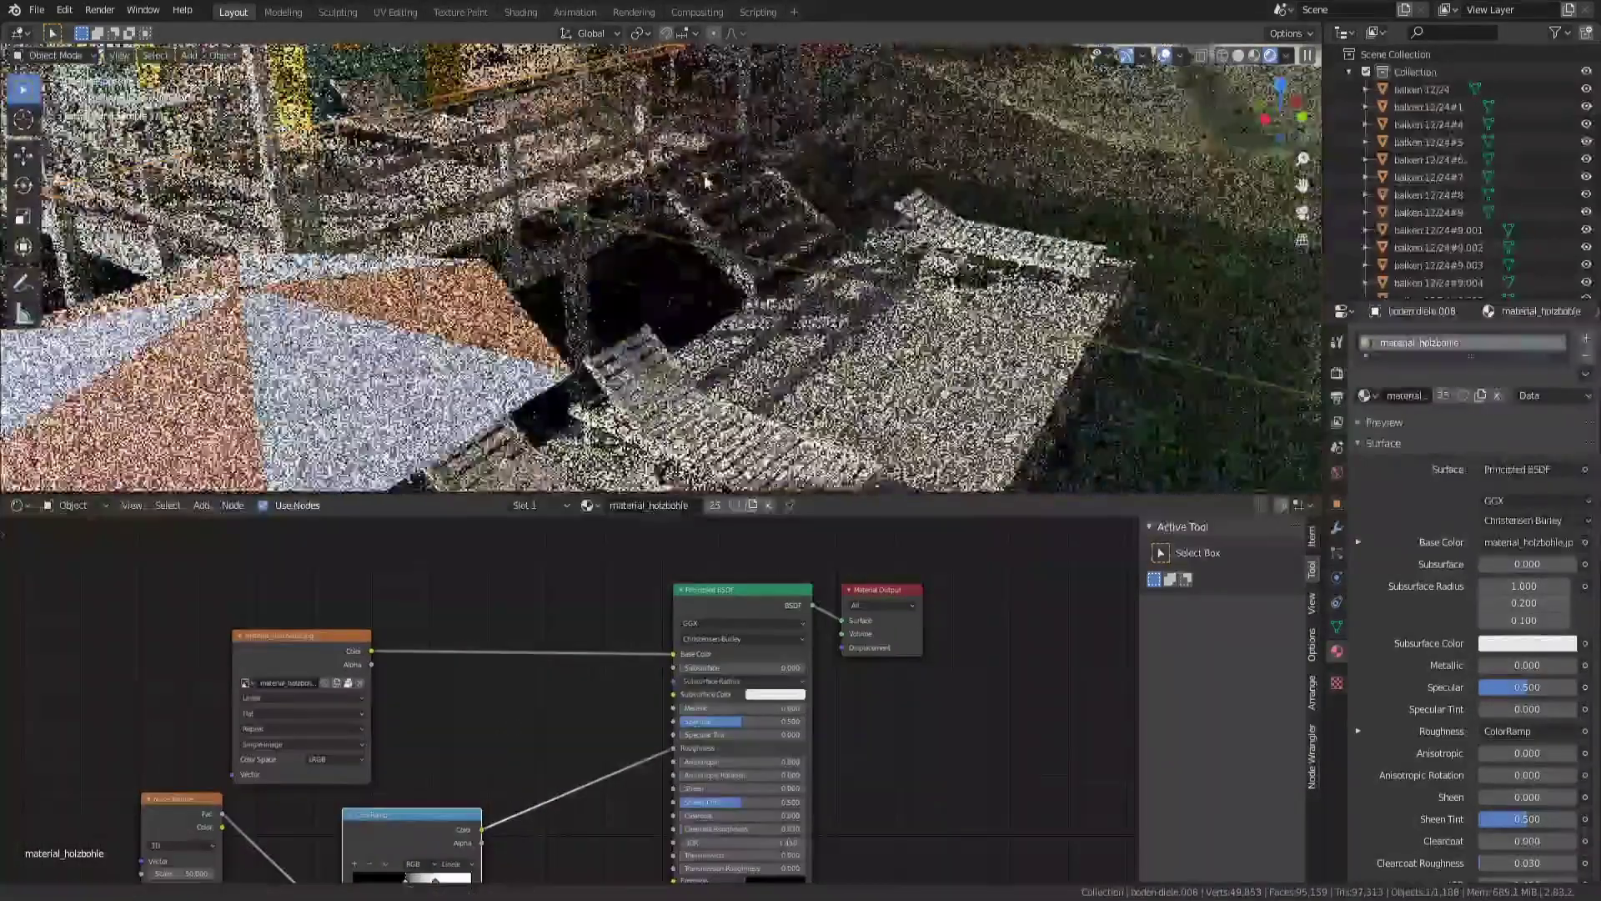
# Step: Select all deck boards sharing the floor material and Smart UV Project them
pyautogui.click(893, 388)
pyautogui.hotkey('shift', 'l')
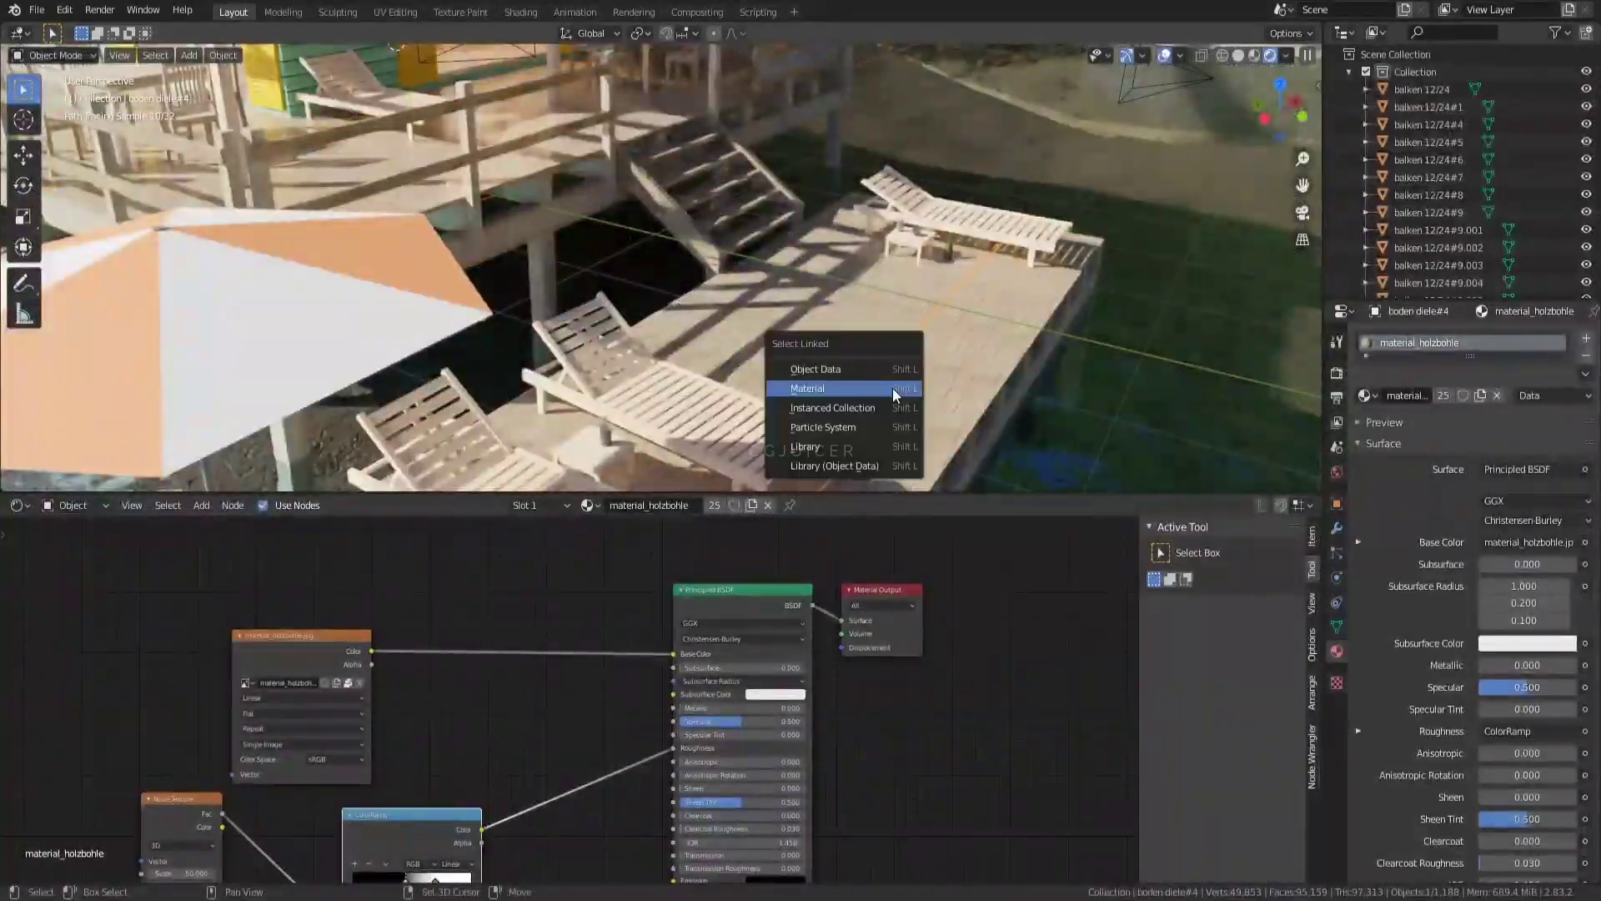
pyautogui.click(883, 368)
pyautogui.press('Tab')
pyautogui.press('u')
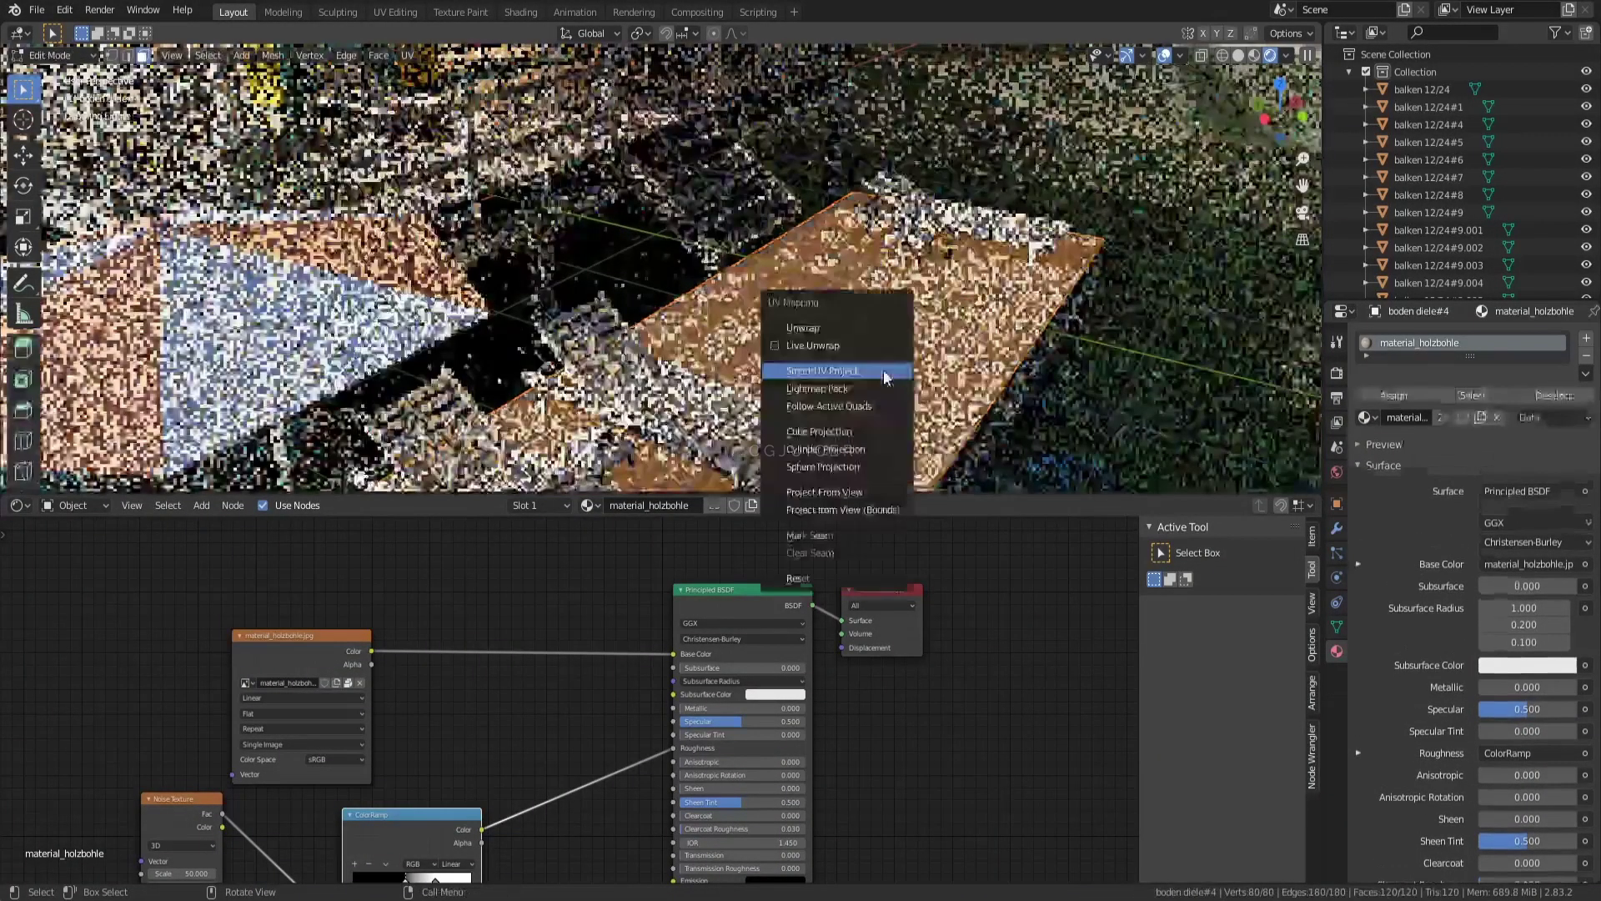
pyautogui.click(883, 371)
pyautogui.click(843, 511)
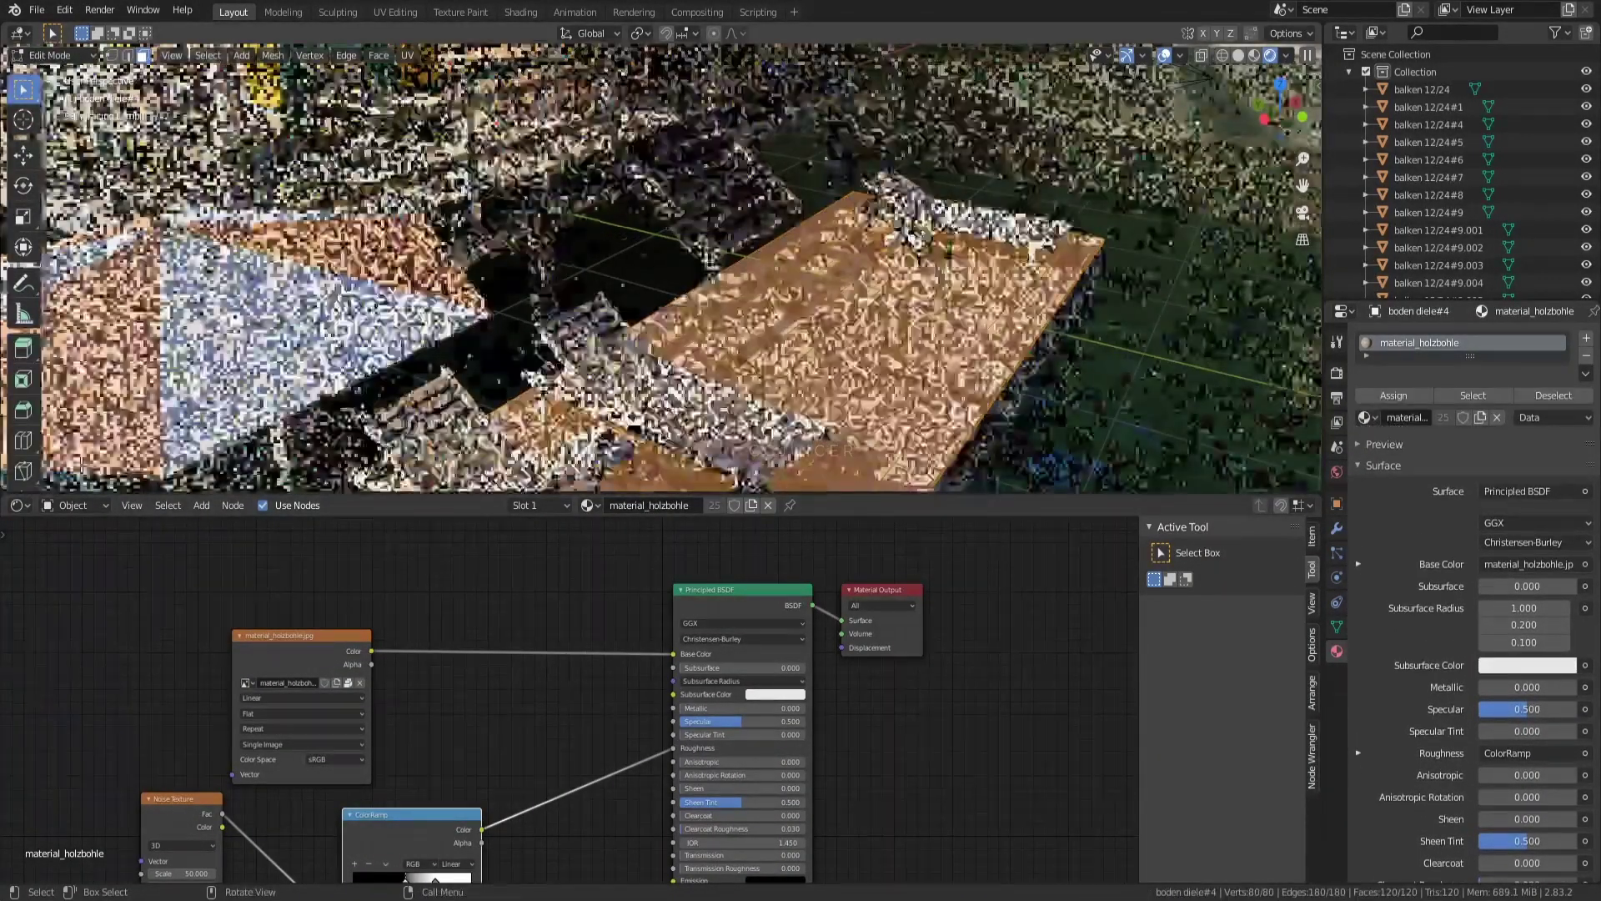
# Step: In the UV Editor, rotate the deck UVs 90° and scale them by 3
pyautogui.click(19, 505)
pyautogui.click(75, 620)
pyautogui.write('a')
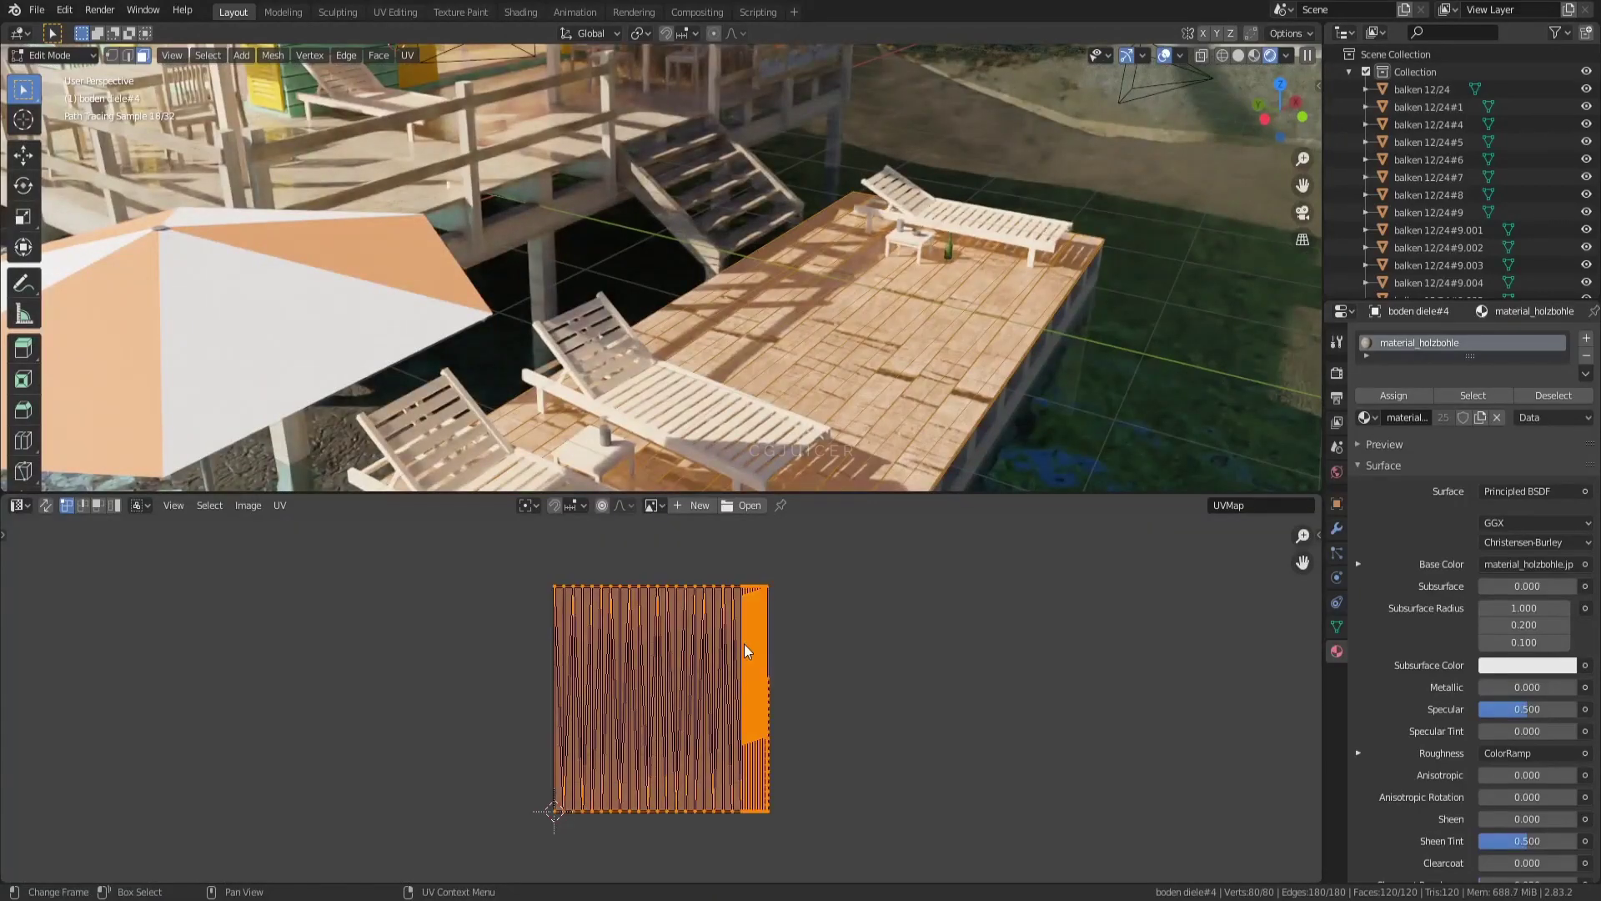
pyautogui.write('r90')
pyautogui.press('Return')
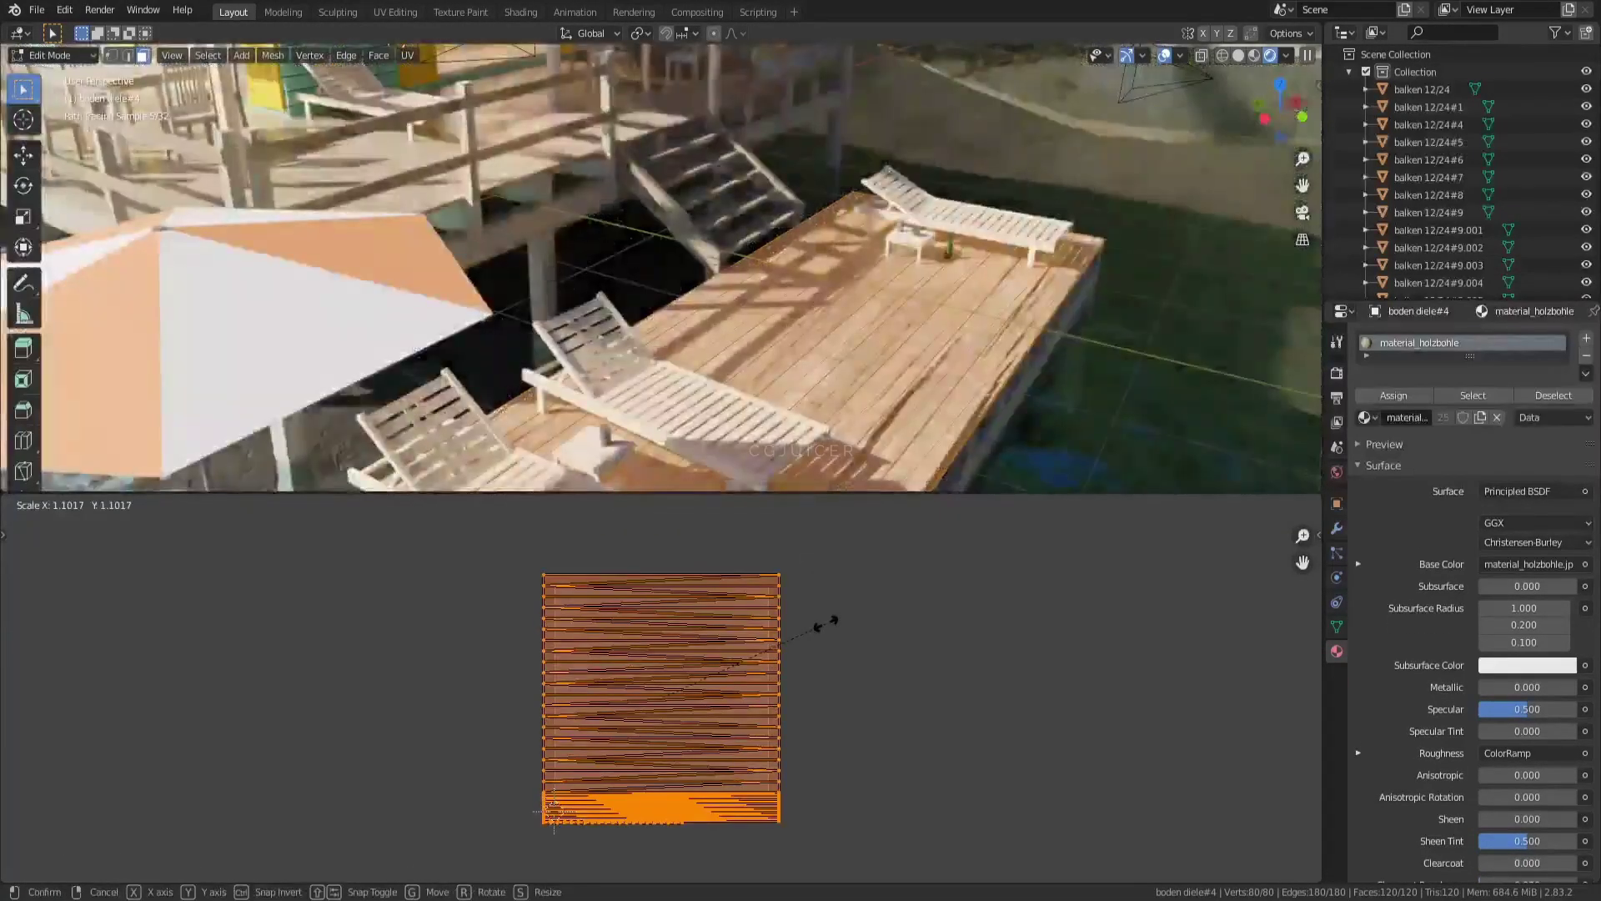
pyautogui.write('s3')
pyautogui.press('Return')
pyautogui.press('Tab')
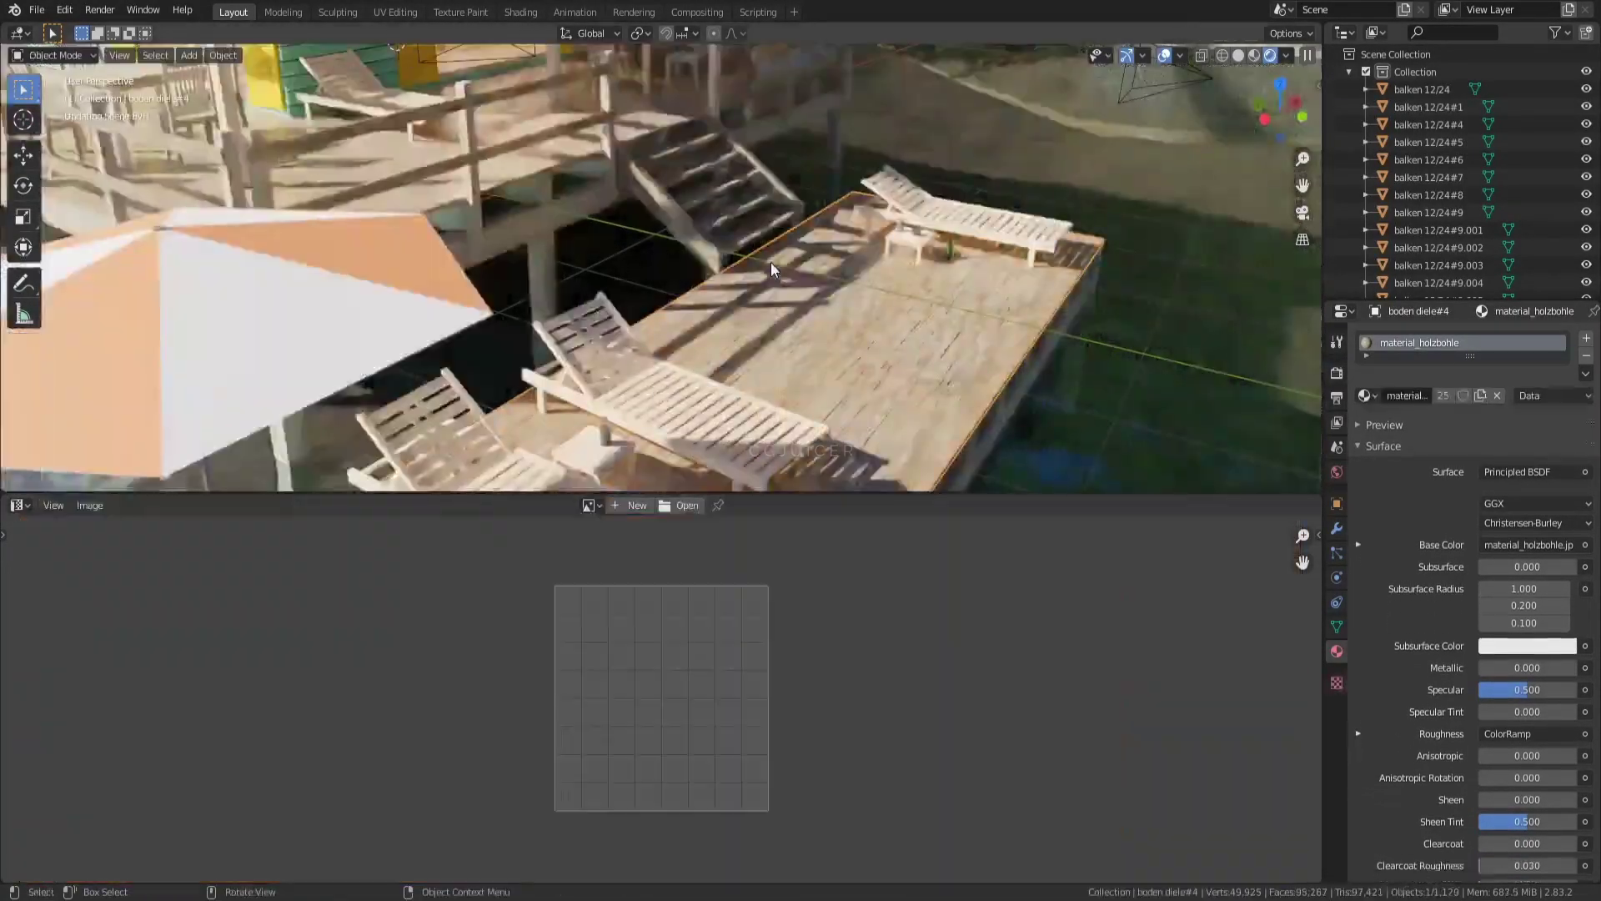
pyautogui.press('Tab')
pyautogui.press('Tab')
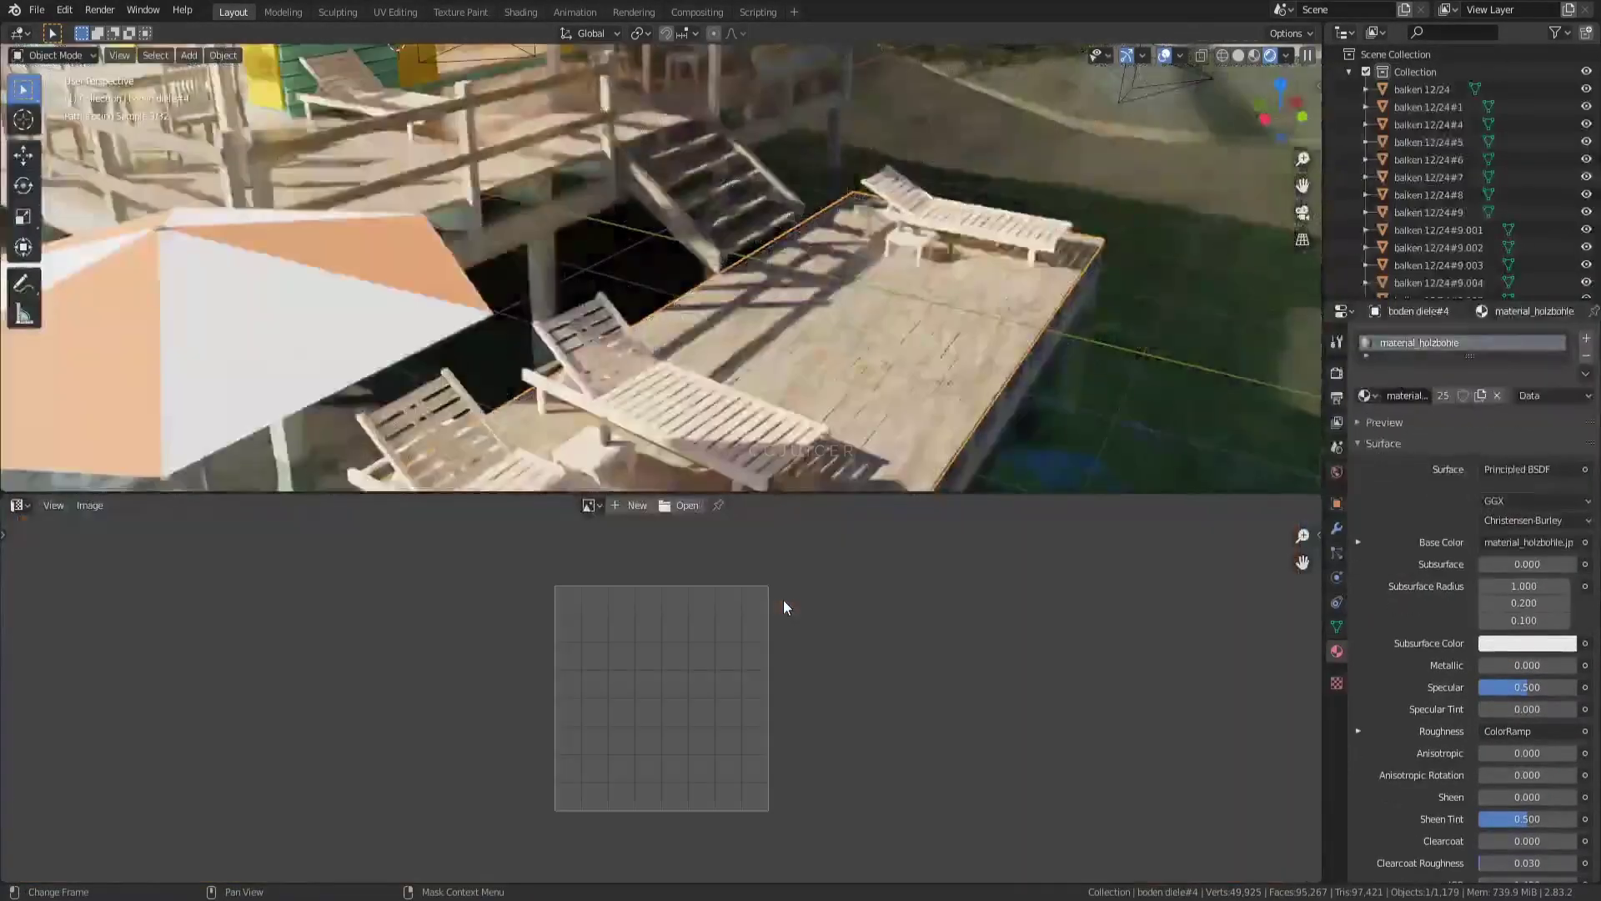
pyautogui.scroll(-5, 832, 312)
pyautogui.press('Tab')
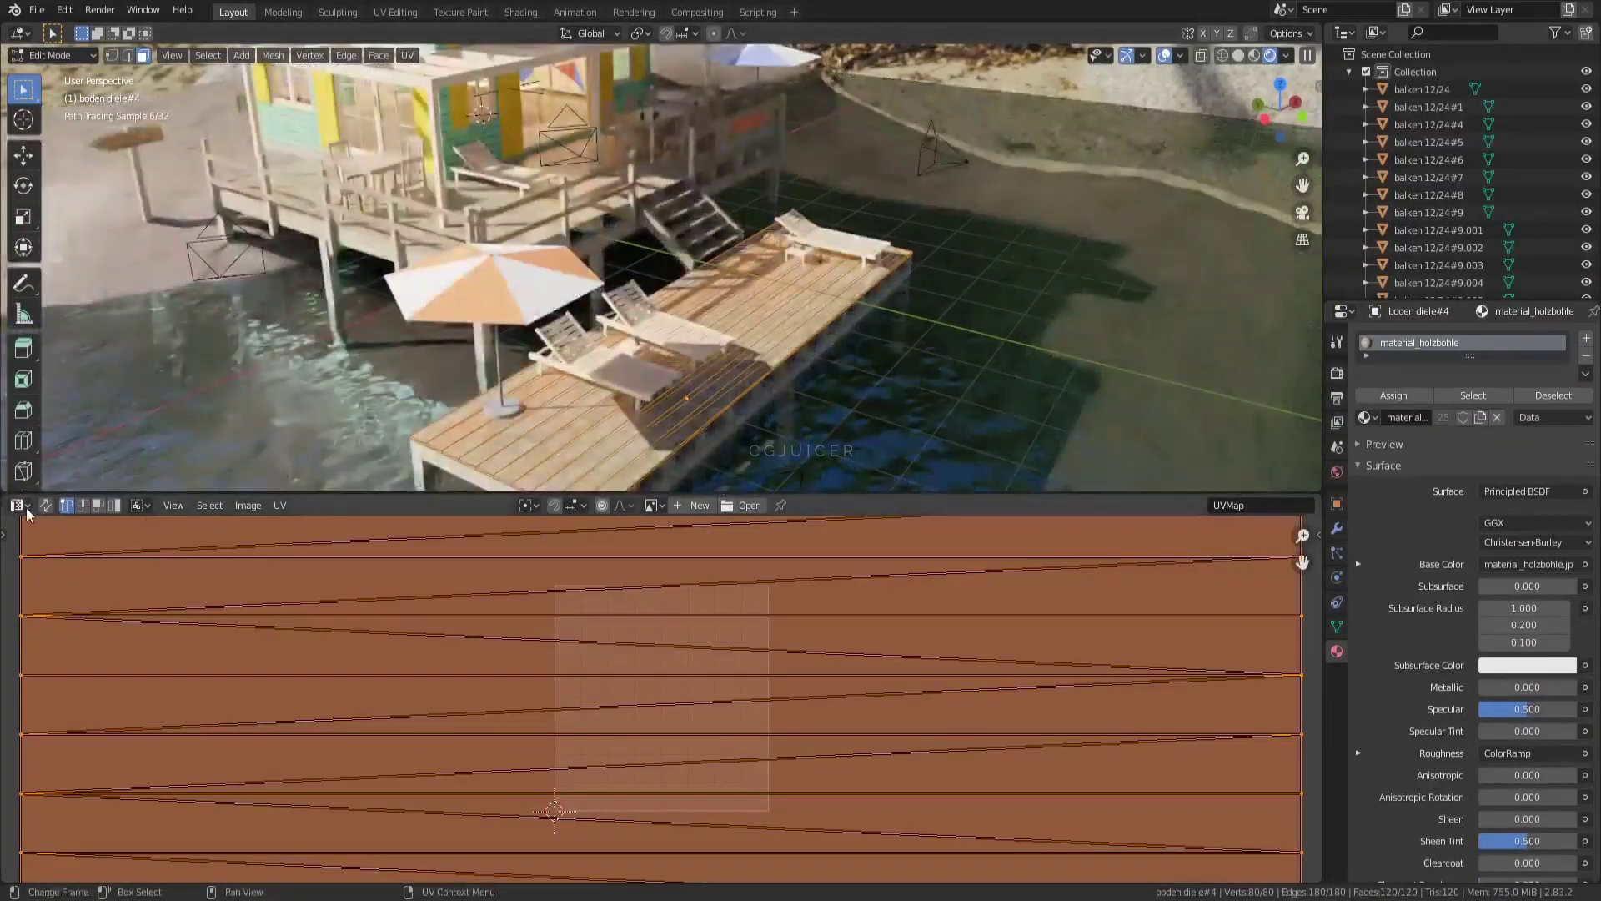
# Step: Switch the lower area back to the Shader Editor
pyautogui.click(17, 504)
pyautogui.click(54, 570)
pyautogui.click(17, 504)
pyautogui.click(60, 628)
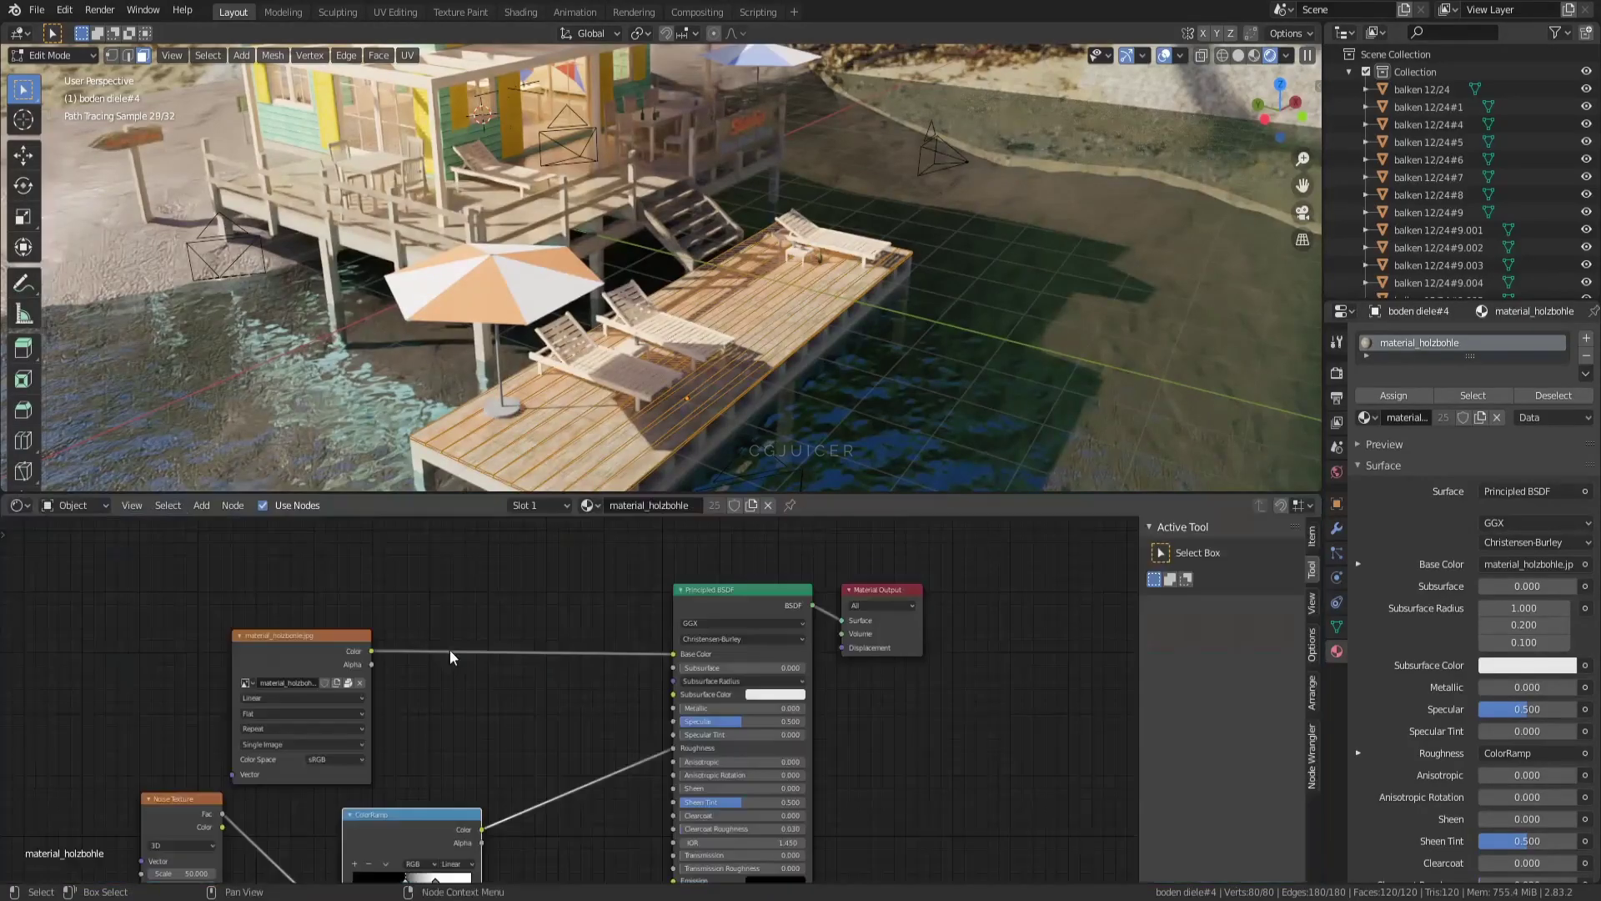
# Step: Set the deck's noise scale to 10 while inspecting the deck surface
pyautogui.press('Tab')
pyautogui.scroll(3, 772, 412)
pyautogui.moveTo(773, 411)
pyautogui.mouseDown(button='middle')
pyautogui.moveTo(1241, 65)
pyautogui.moveTo(815, 366)
pyautogui.moveTo(824, 198)
pyautogui.moveTo(723, 354)
pyautogui.mouseUp(button='middle')
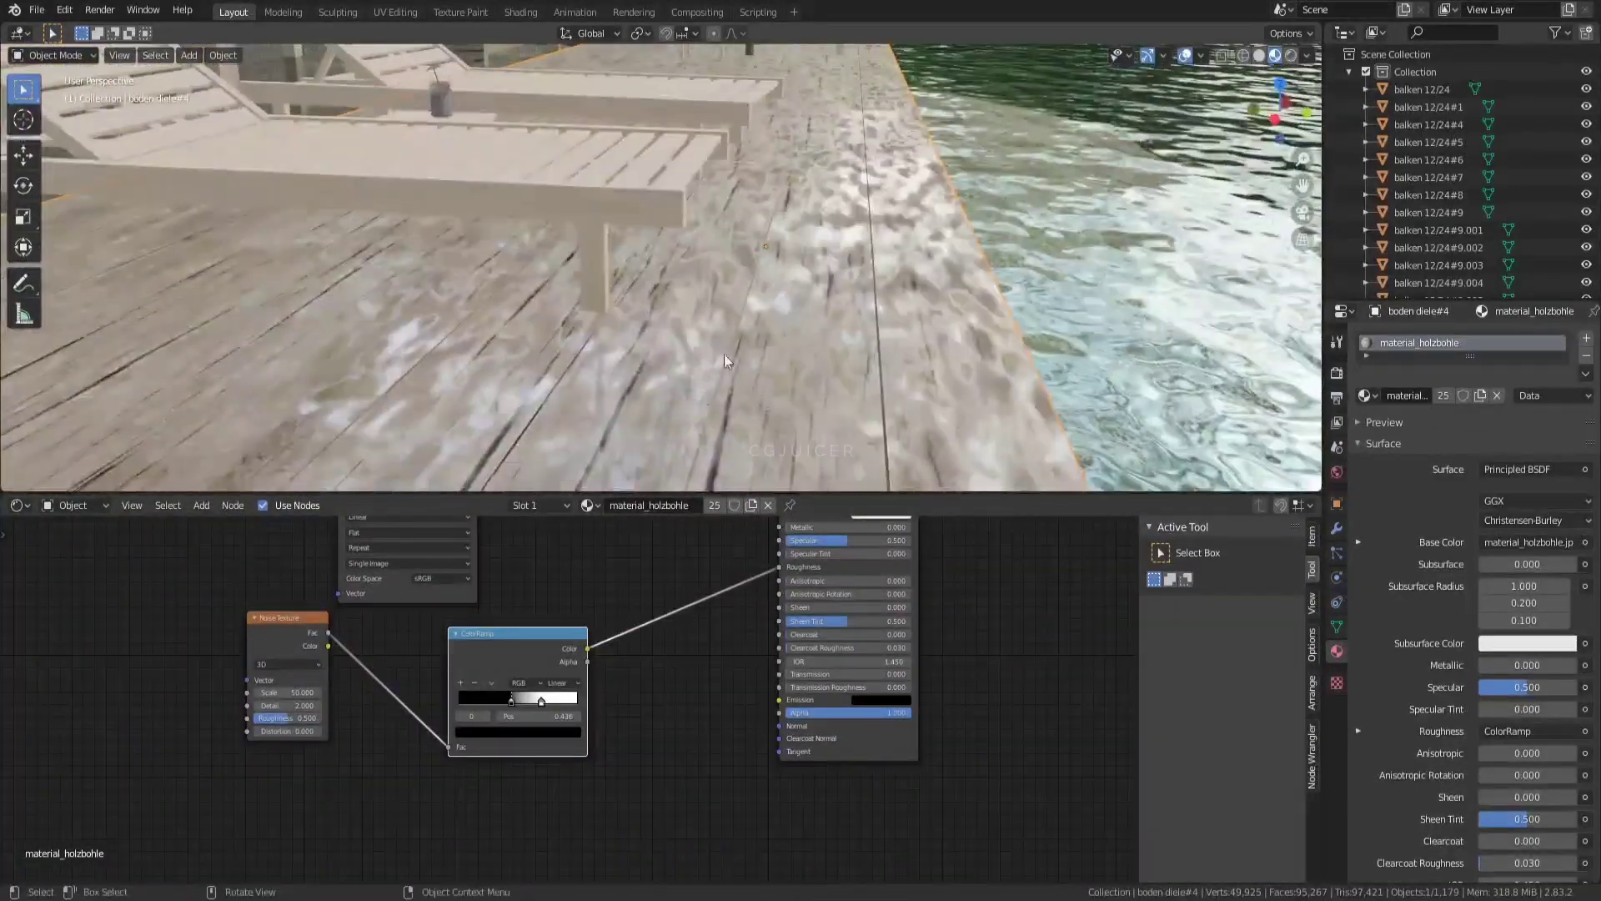
pyautogui.press('Escape')
pyautogui.scroll(-5, 698, 282)
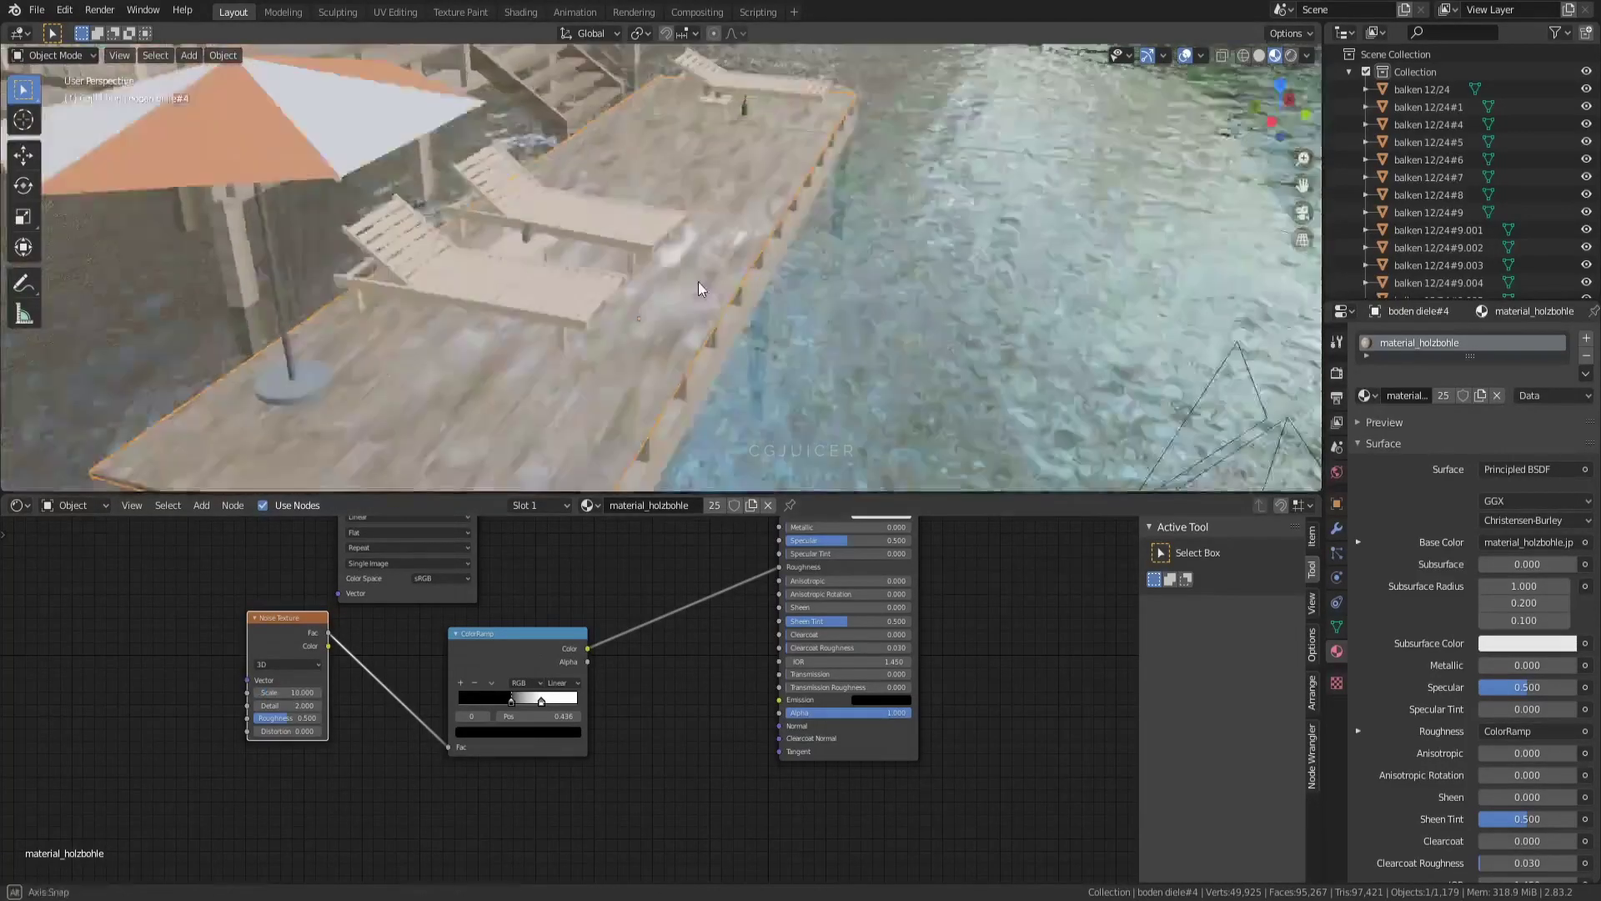
pyautogui.scroll(-3, 719, 289)
pyautogui.scroll(-5, 719, 288)
# Step: View through the camera in rendered shading, remove the node editor, and select Outside View A
pyautogui.click(1291, 55)
pyautogui.press('KP_0')
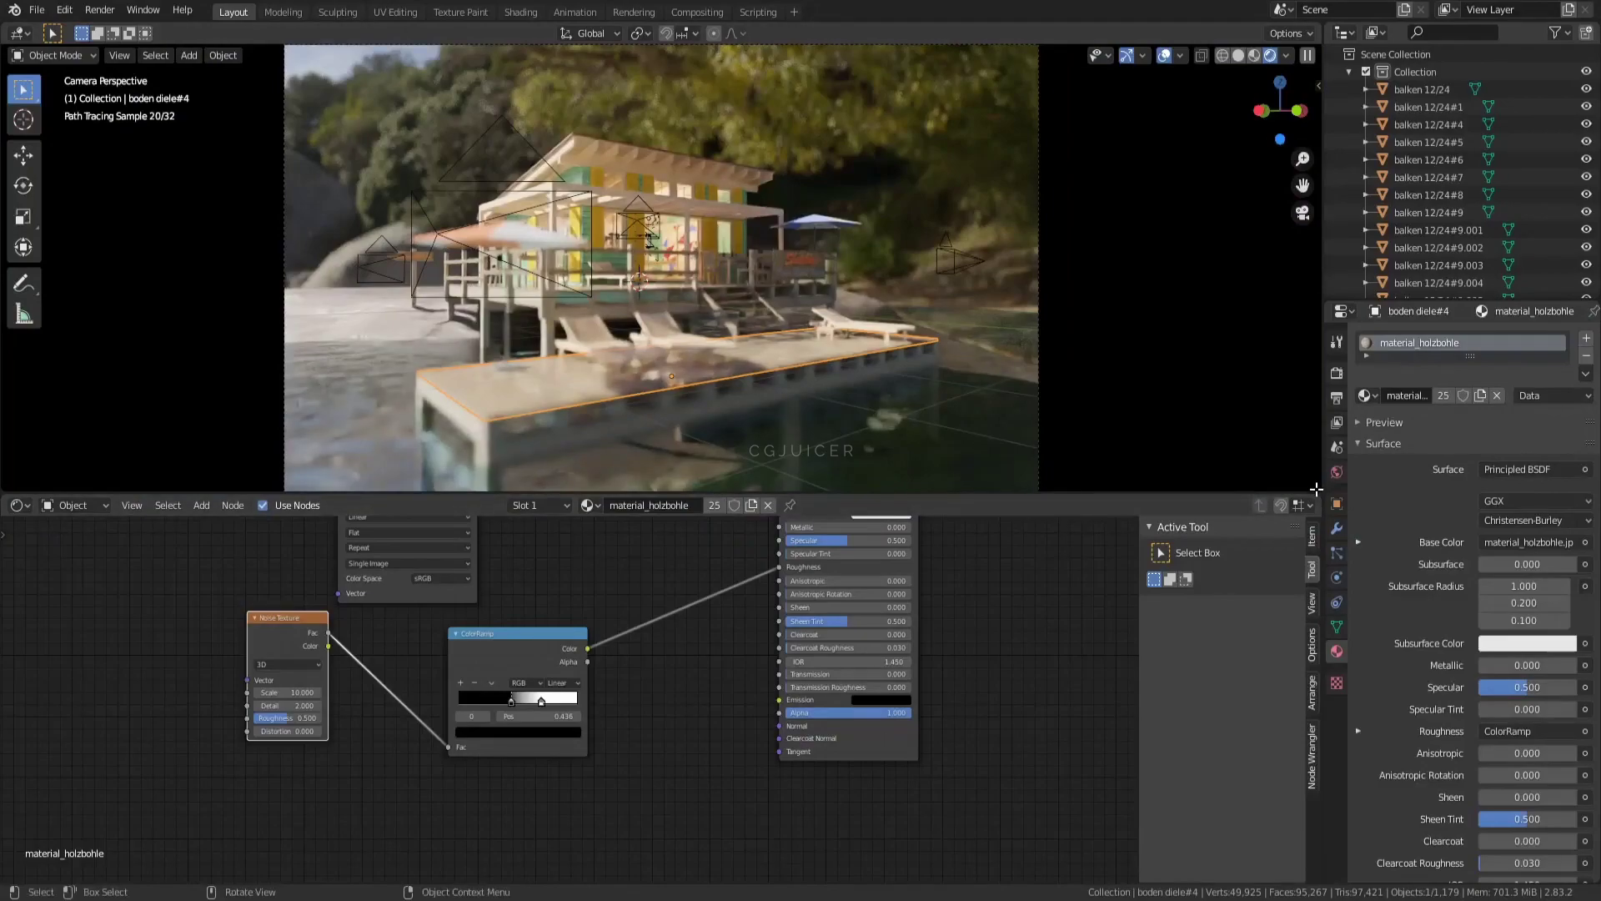
pyautogui.moveTo(1316, 489); pyautogui.dragTo(1309, 533)
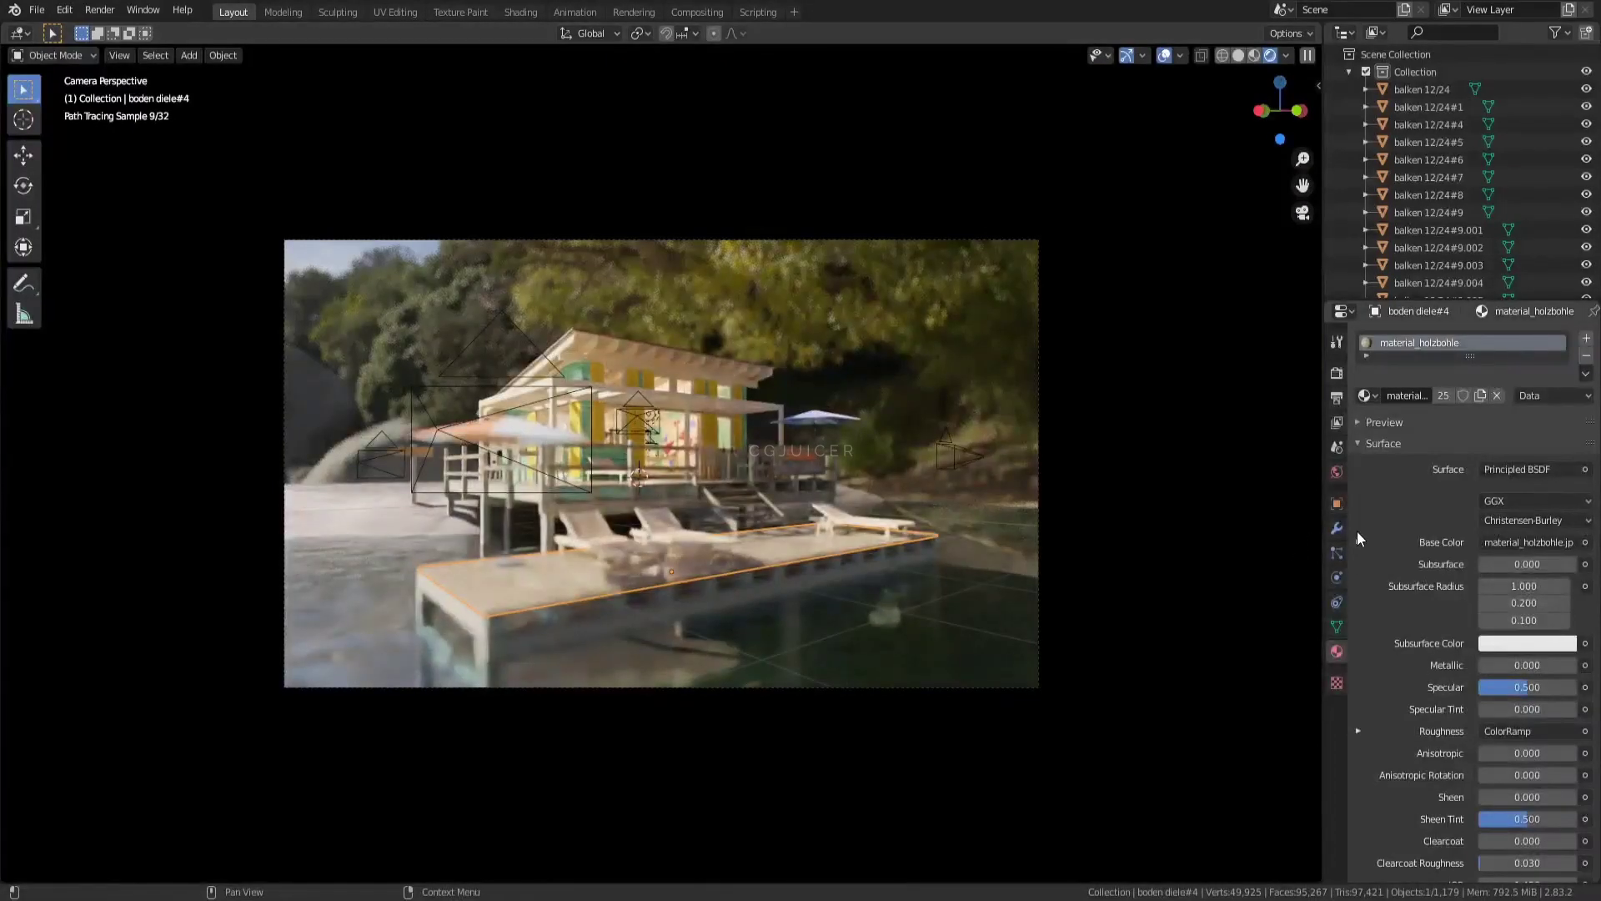
pyautogui.click(1039, 481)
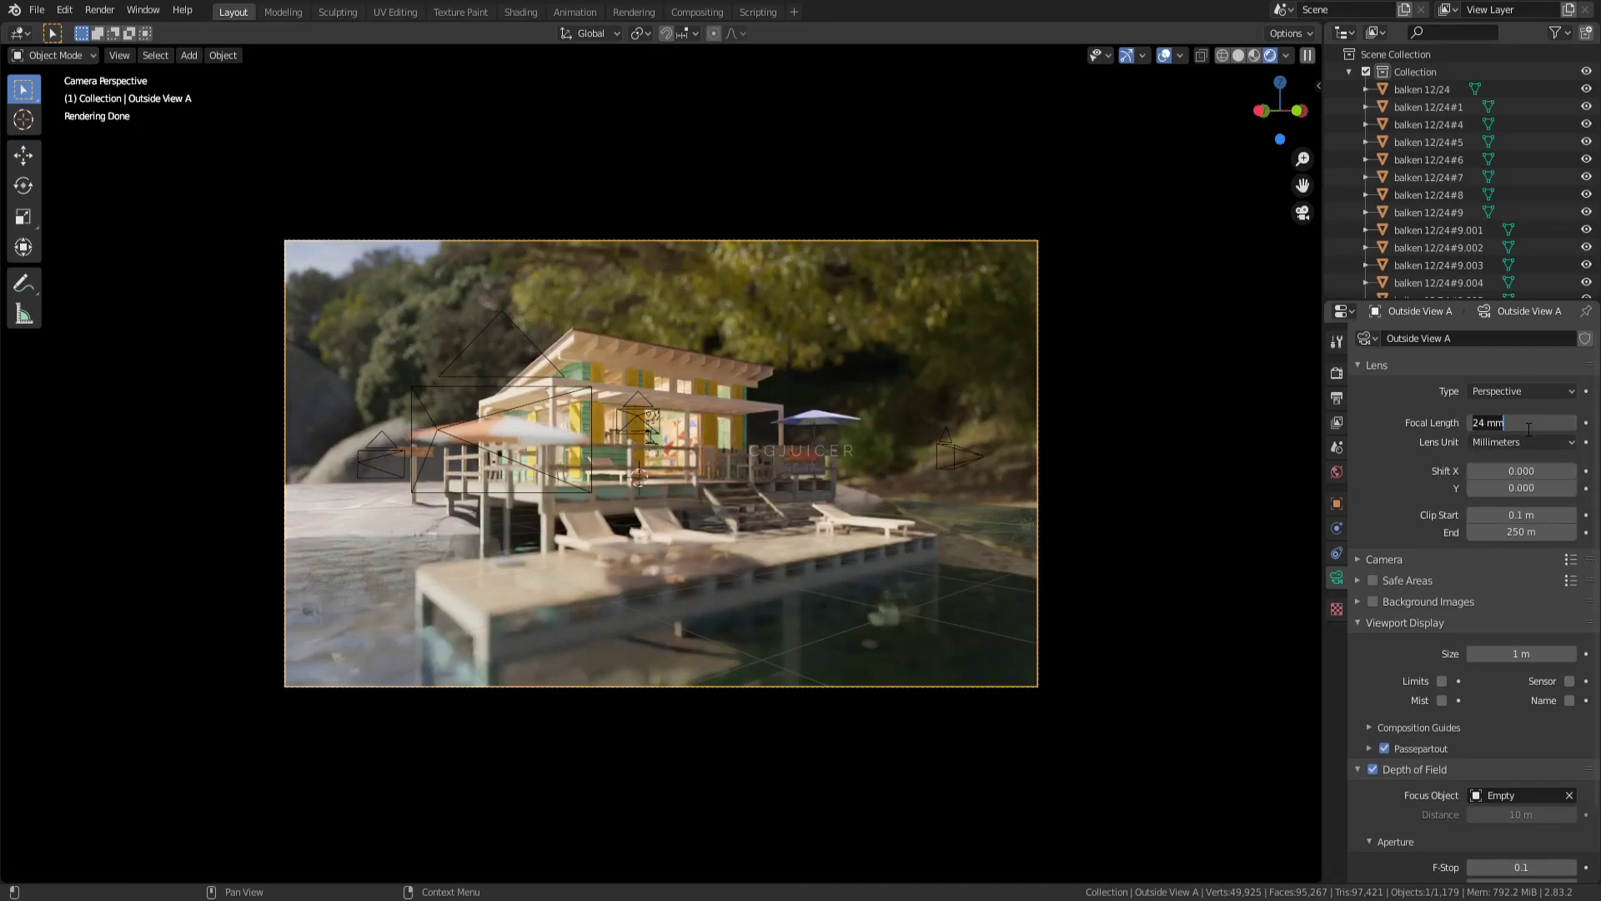
# Step: Give Outside View A a 30 mm focal length and show the World settings
pyautogui.write('30')
pyautogui.press('Return')
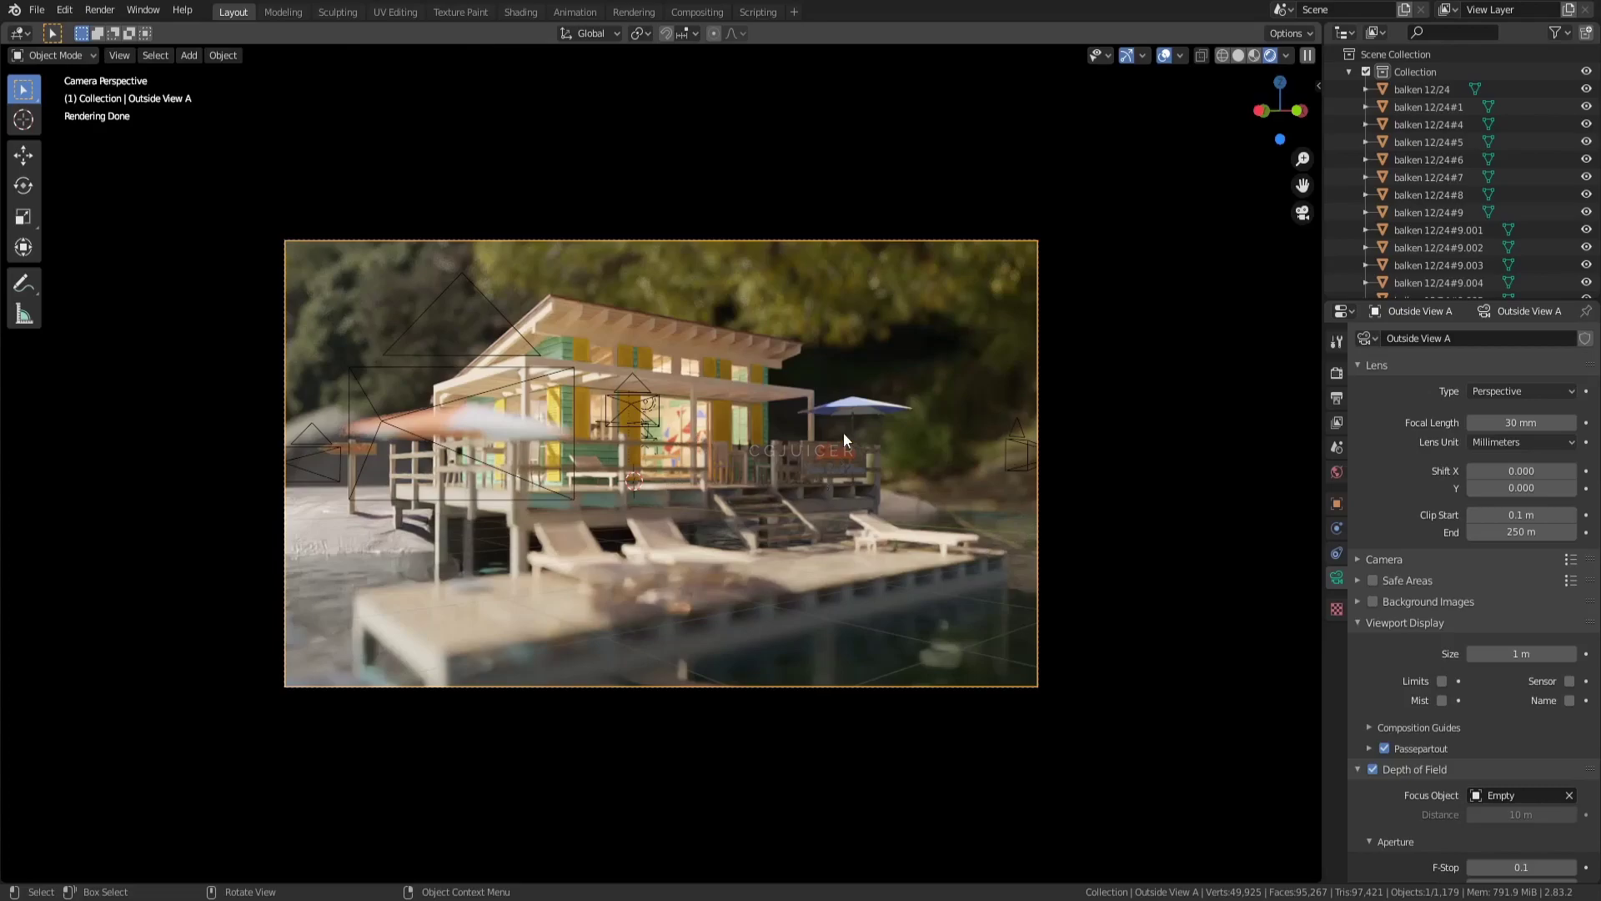
pyautogui.click(1337, 472)
pyautogui.press('Home')
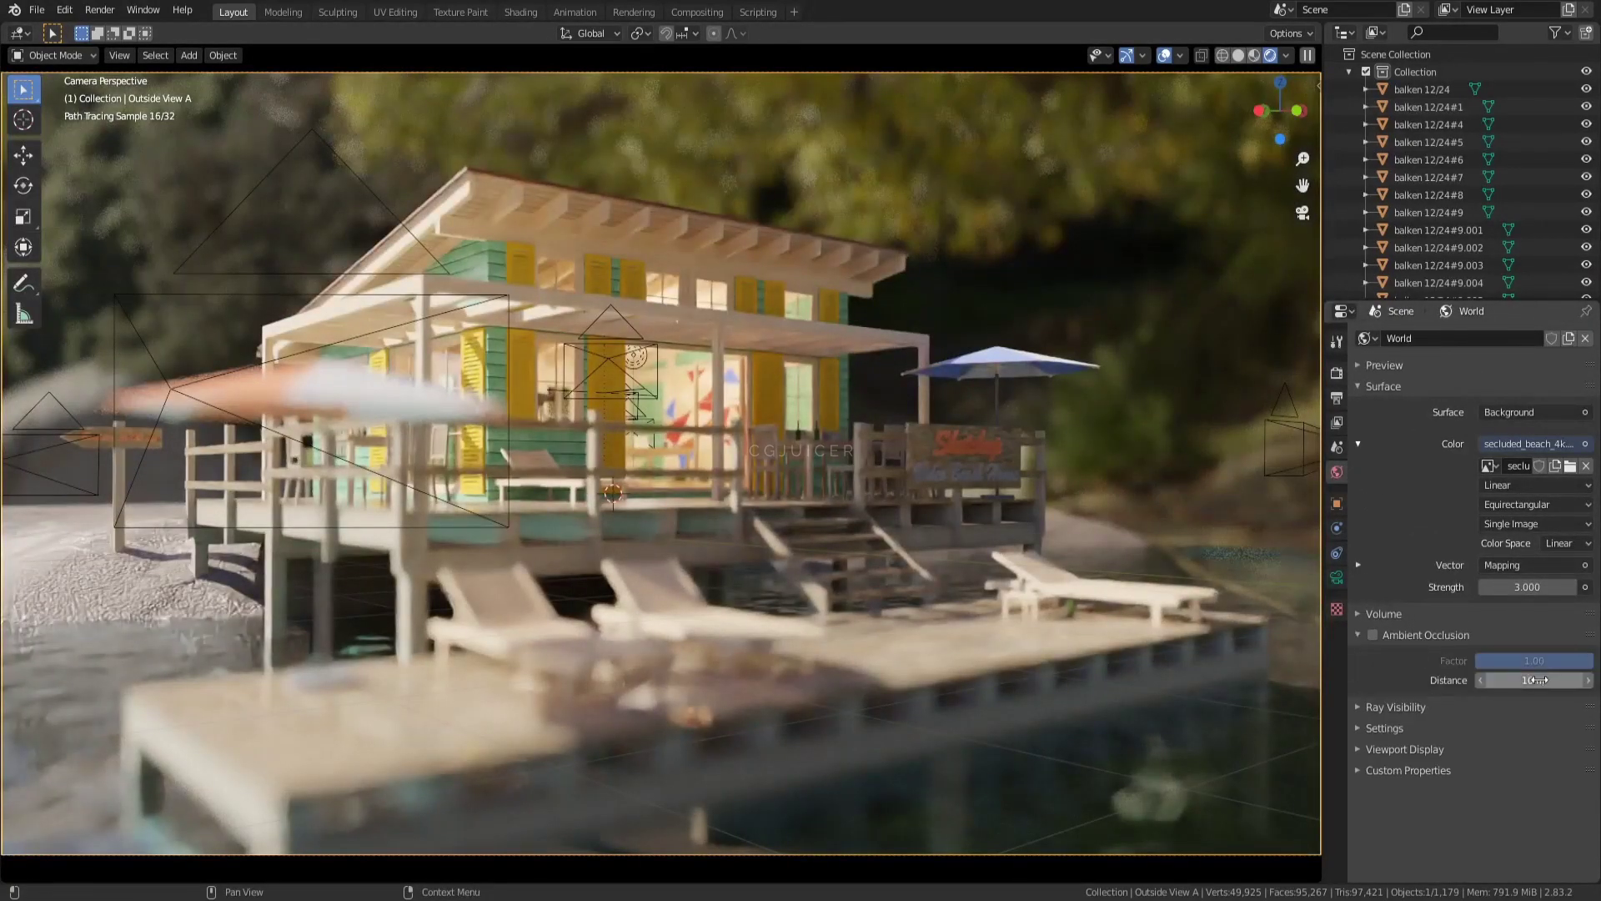
# Step: Confirm the AO distance and enable the Environment and Ambient Occlusion render passes
pyautogui.press('Return')
pyautogui.click(1337, 422)
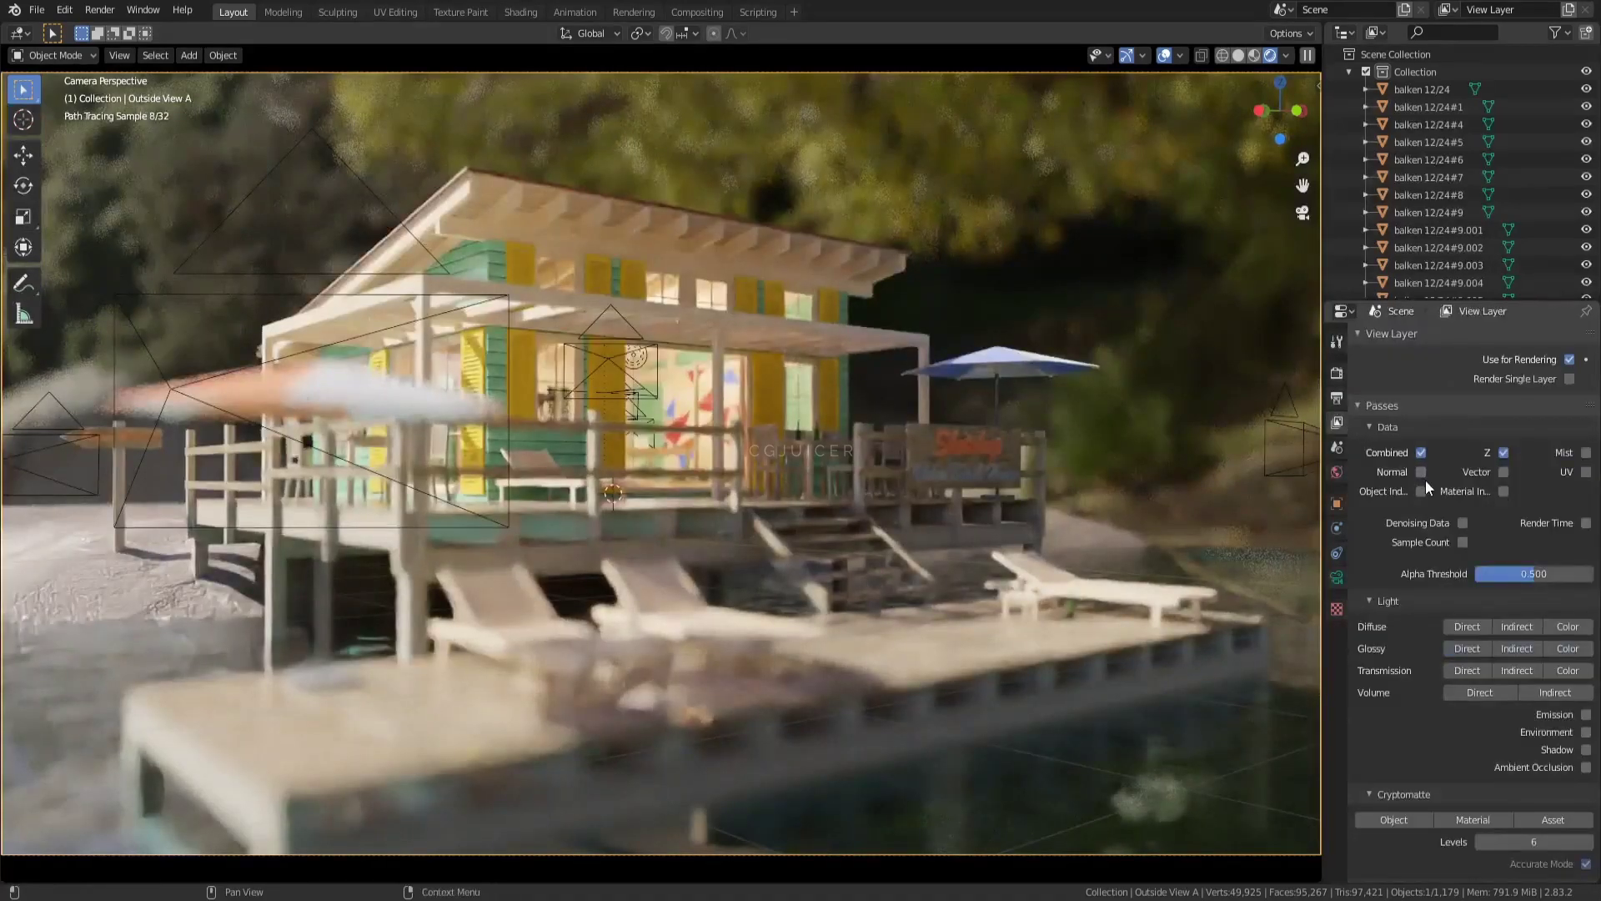
pyautogui.scroll(-2, 1426, 483)
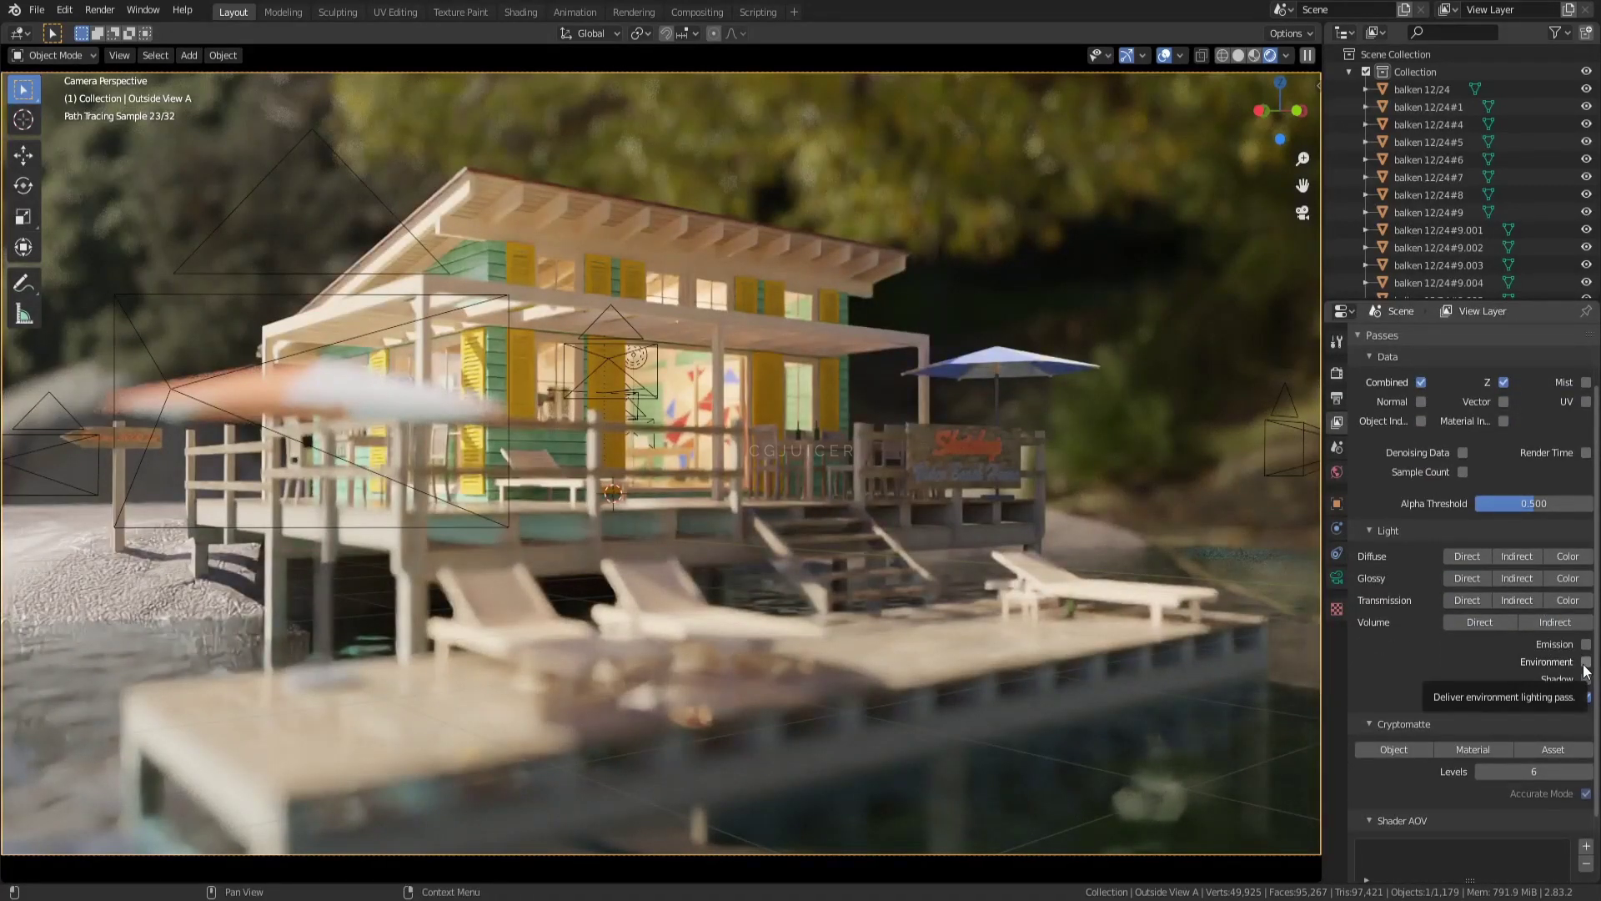
pyautogui.click(1568, 662)
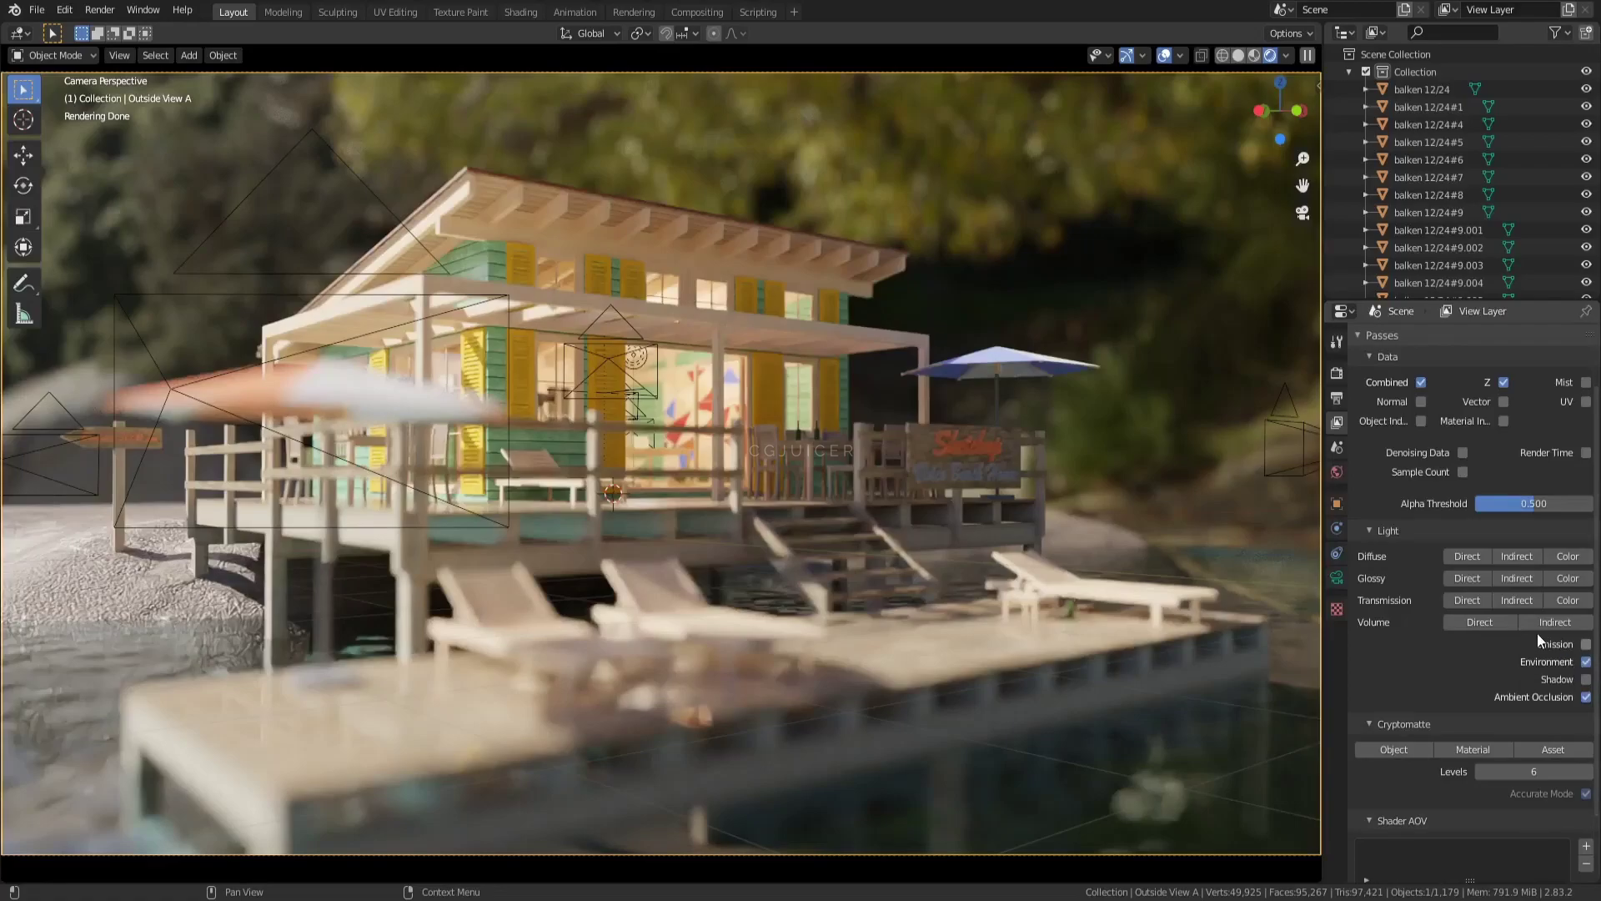
pyautogui.click(1464, 453)
# Step: Set the Filmic colour management look to Medium High Contrast
pyautogui.click(1336, 373)
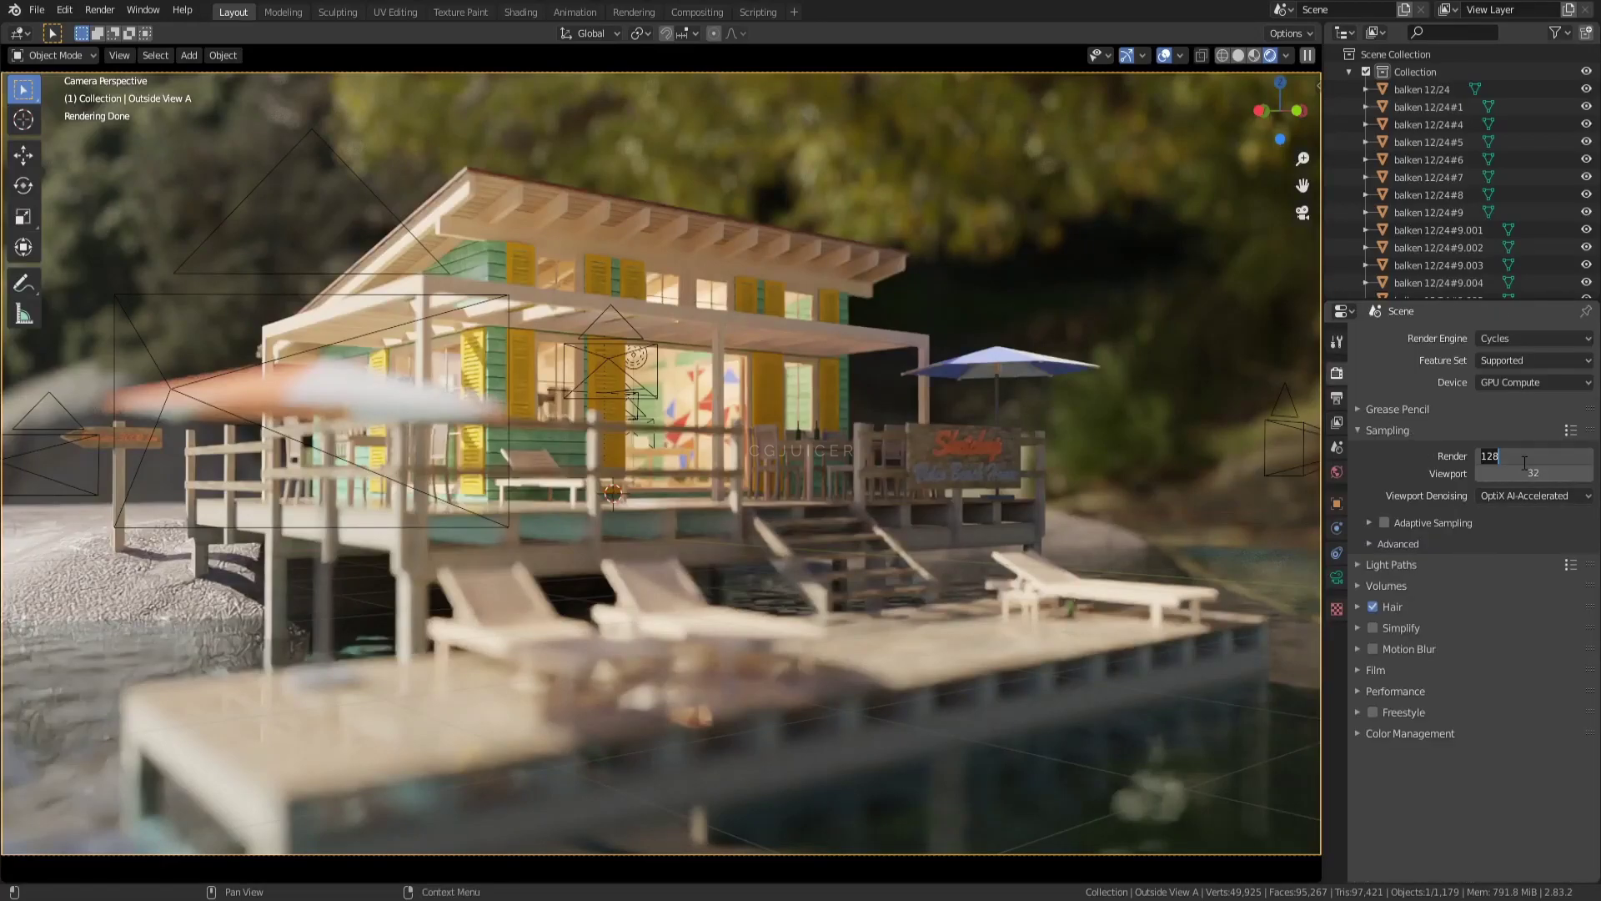
pyautogui.click(1391, 565)
pyautogui.scroll(-5, 1548, 729)
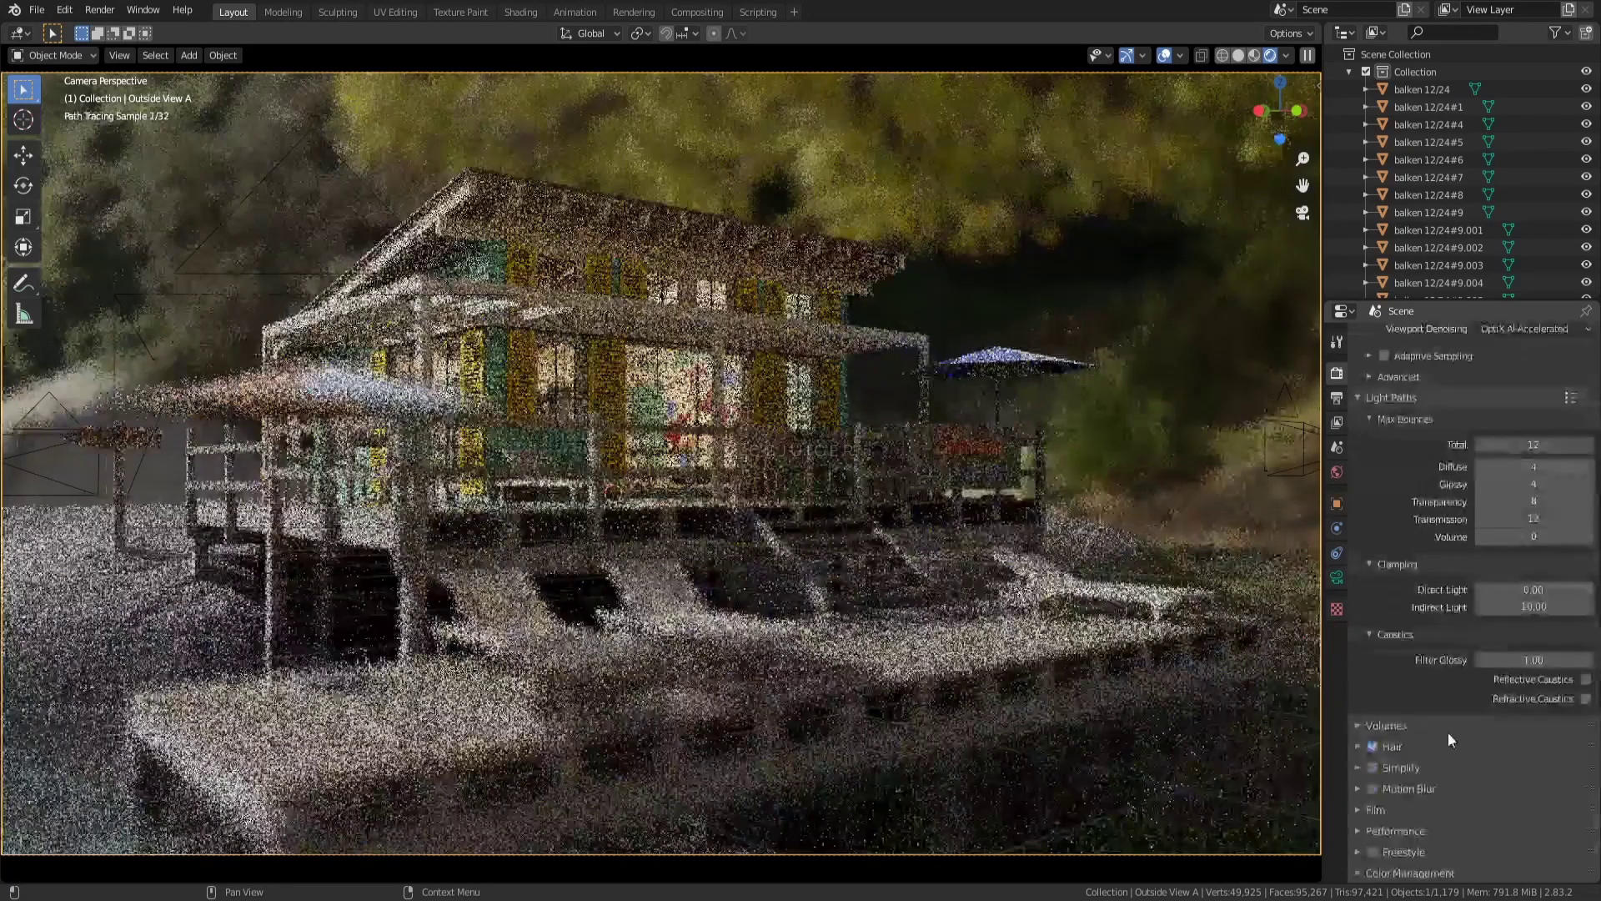
pyautogui.click(1394, 831)
pyautogui.scroll(-5, 1419, 614)
pyautogui.scroll(-4, 1394, 412)
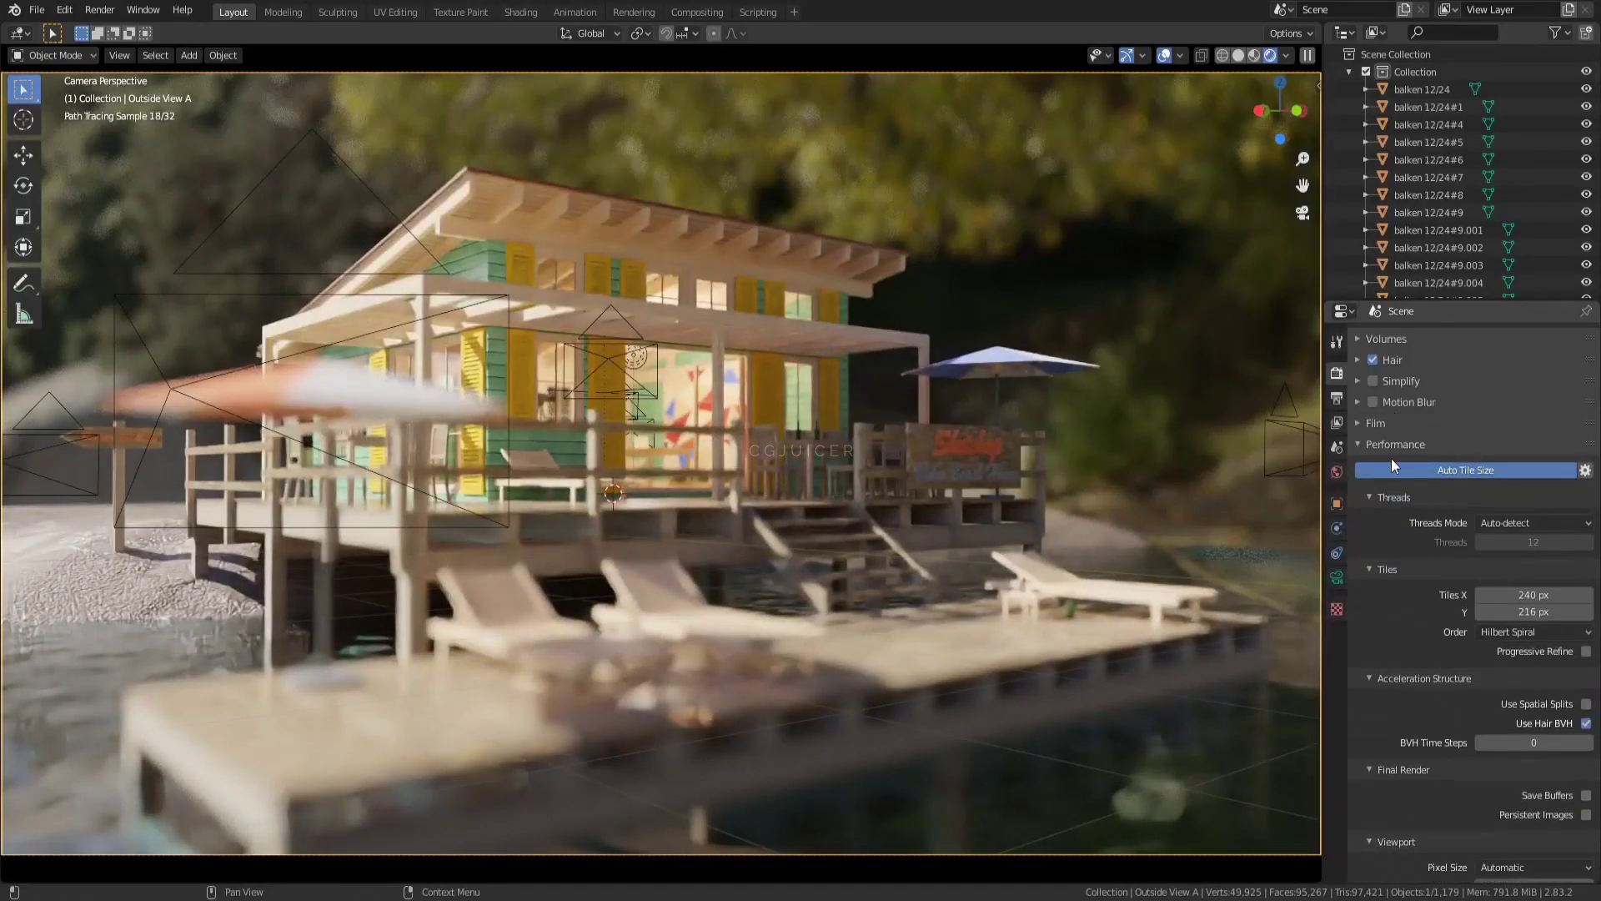
pyautogui.click(1391, 450)
pyautogui.click(1408, 873)
pyautogui.scroll(-5, 1468, 834)
pyautogui.click(1531, 784)
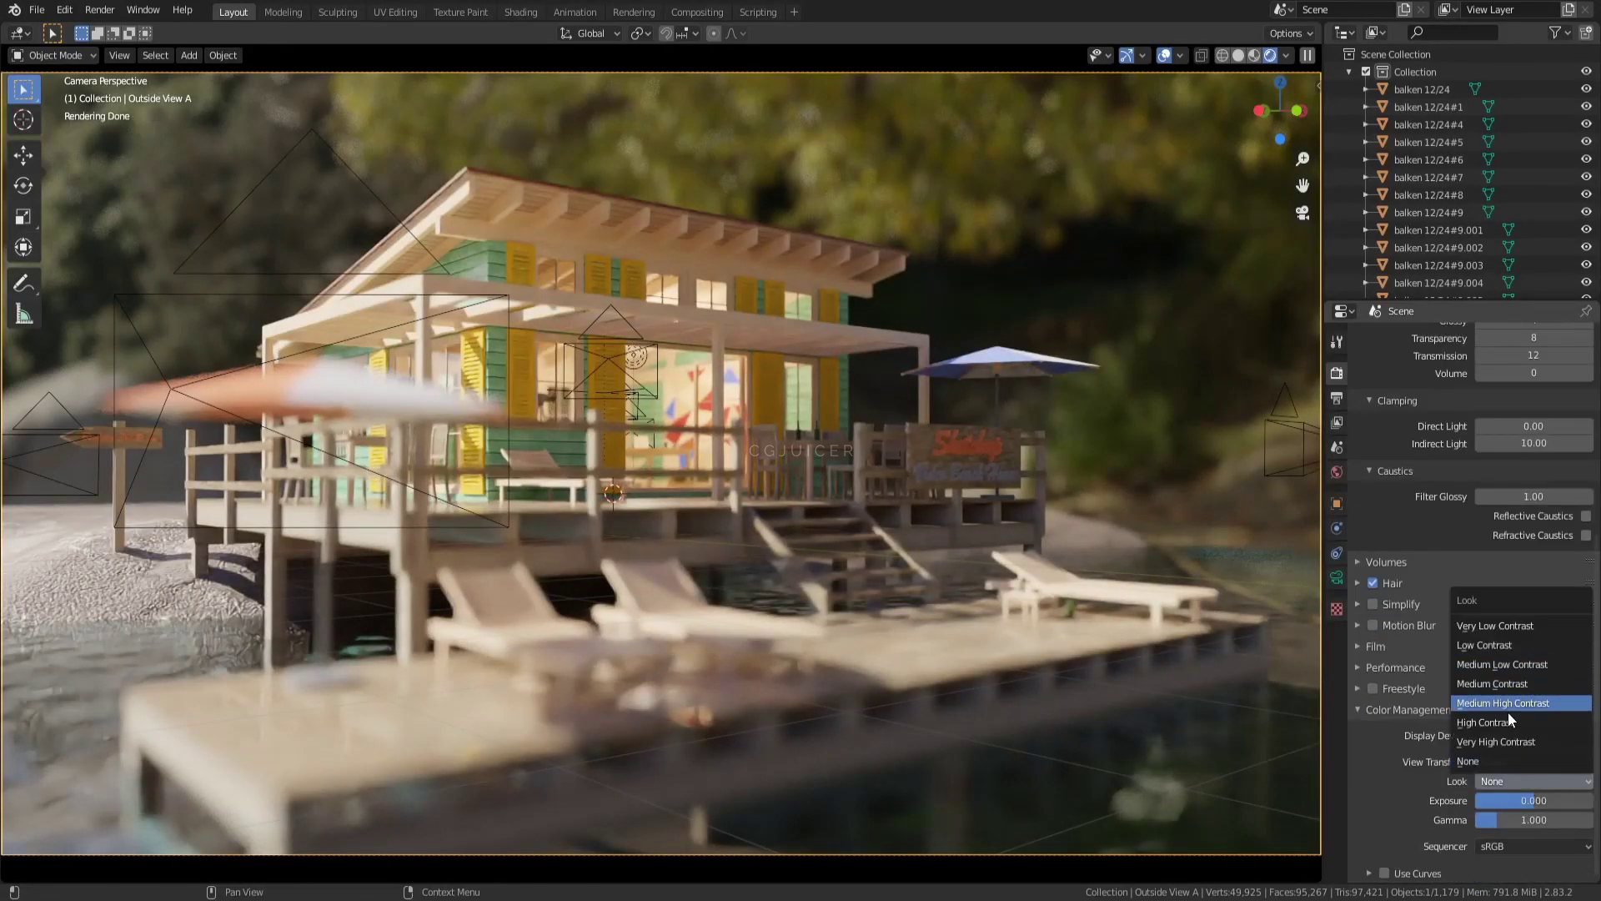
pyautogui.click(1507, 708)
# Step: Make the railing sign's surface an Emission shader with strength 2
pyautogui.click(964, 447)
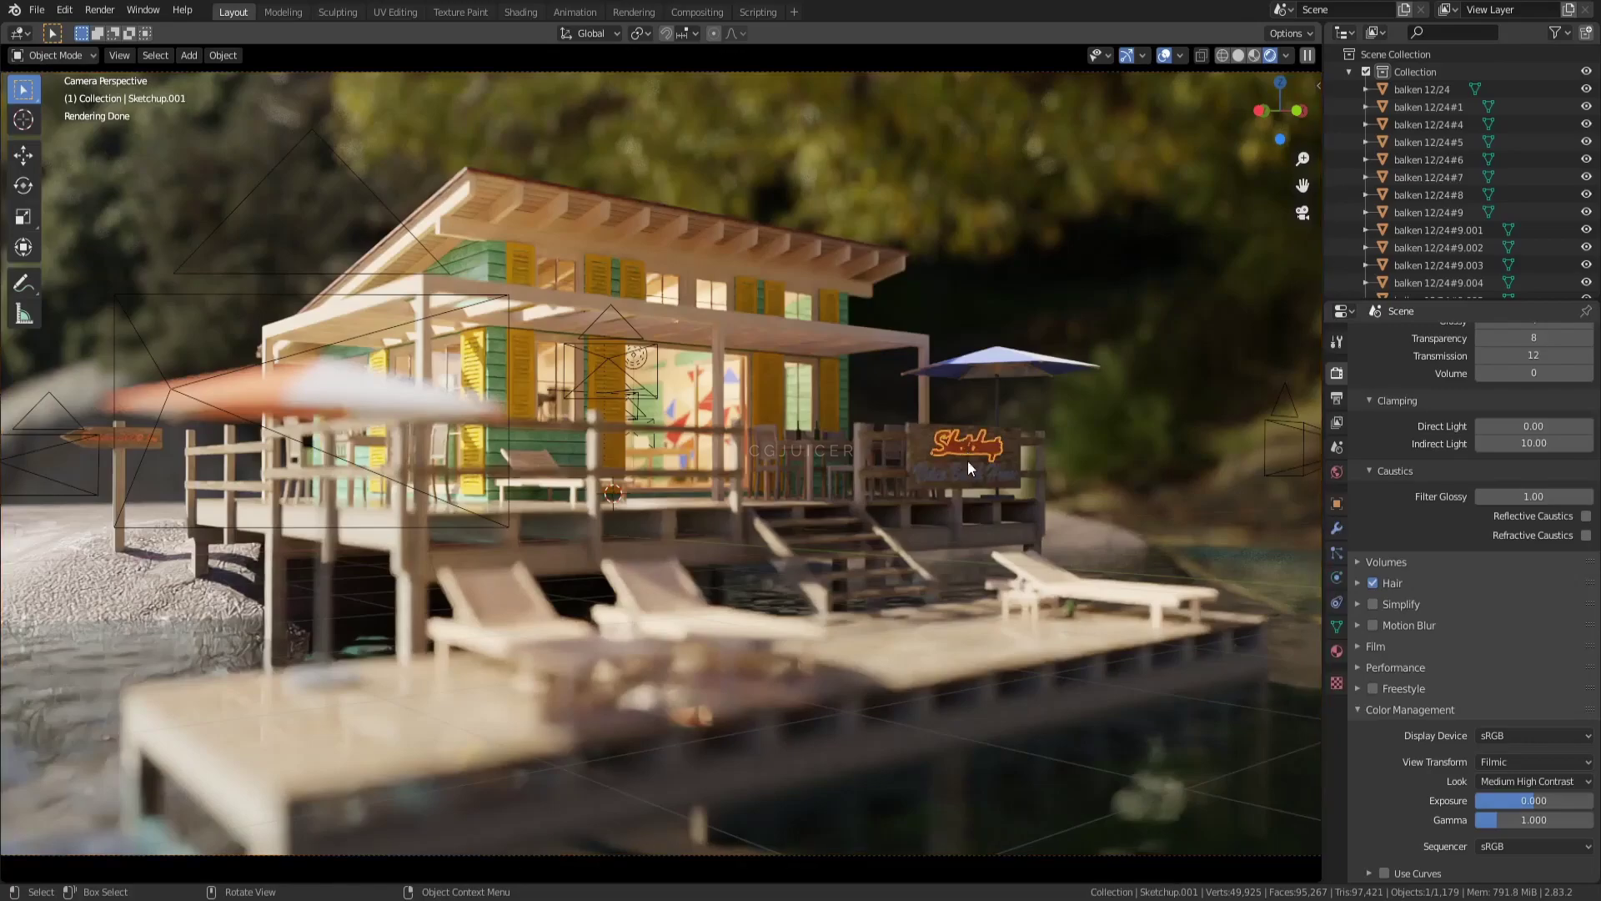
pyautogui.click(1337, 651)
pyautogui.click(1530, 468)
pyautogui.click(1382, 120)
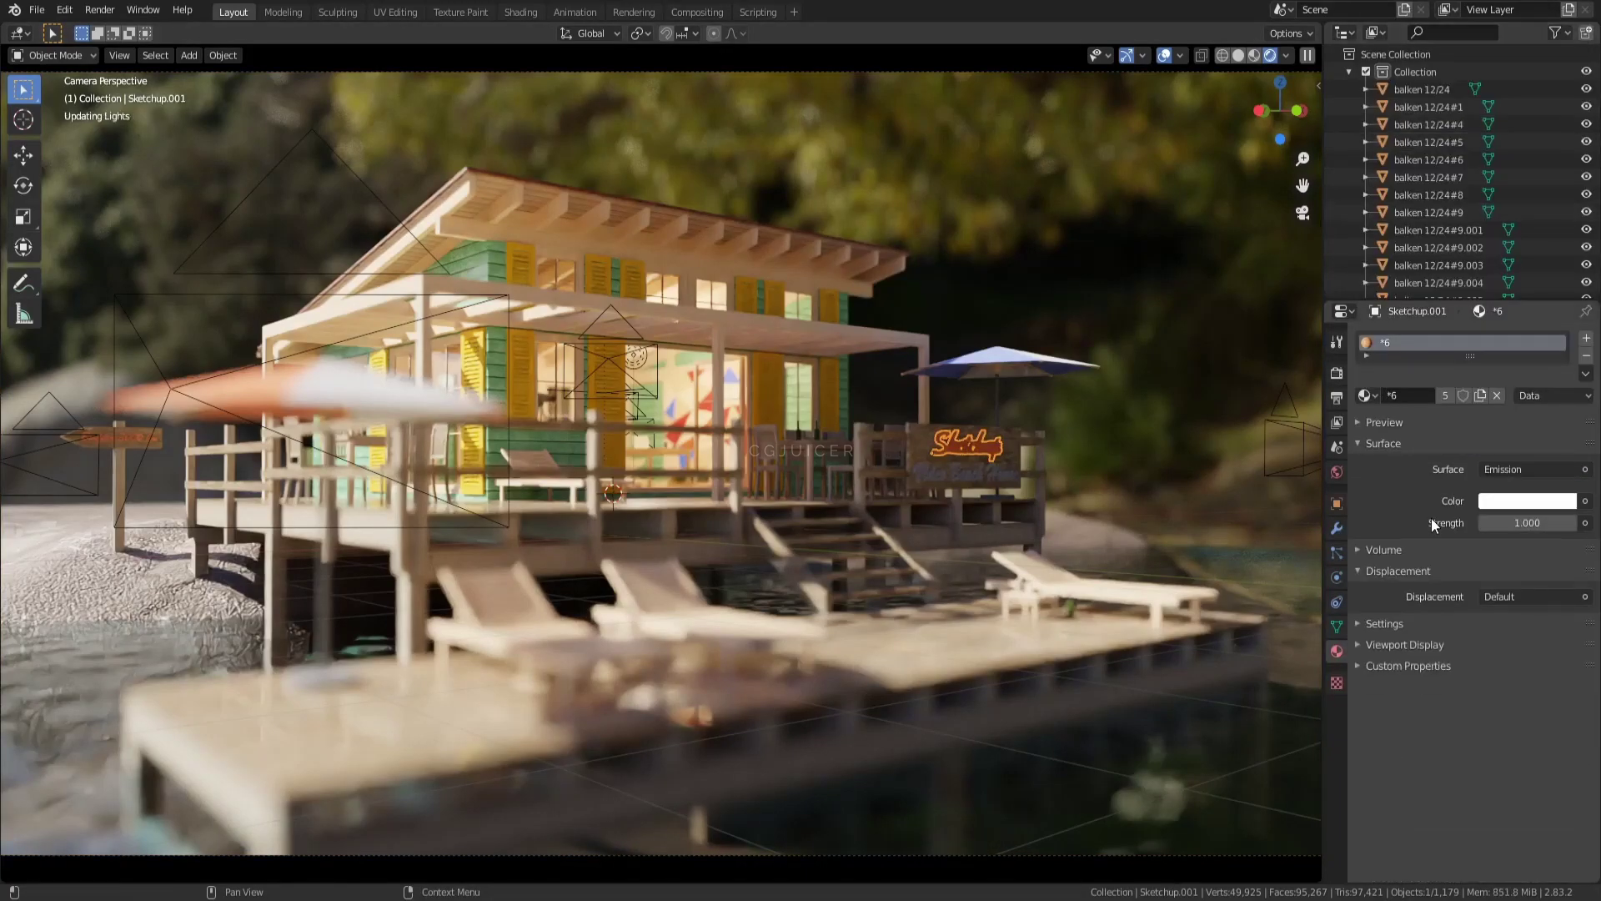
pyautogui.click(994, 452)
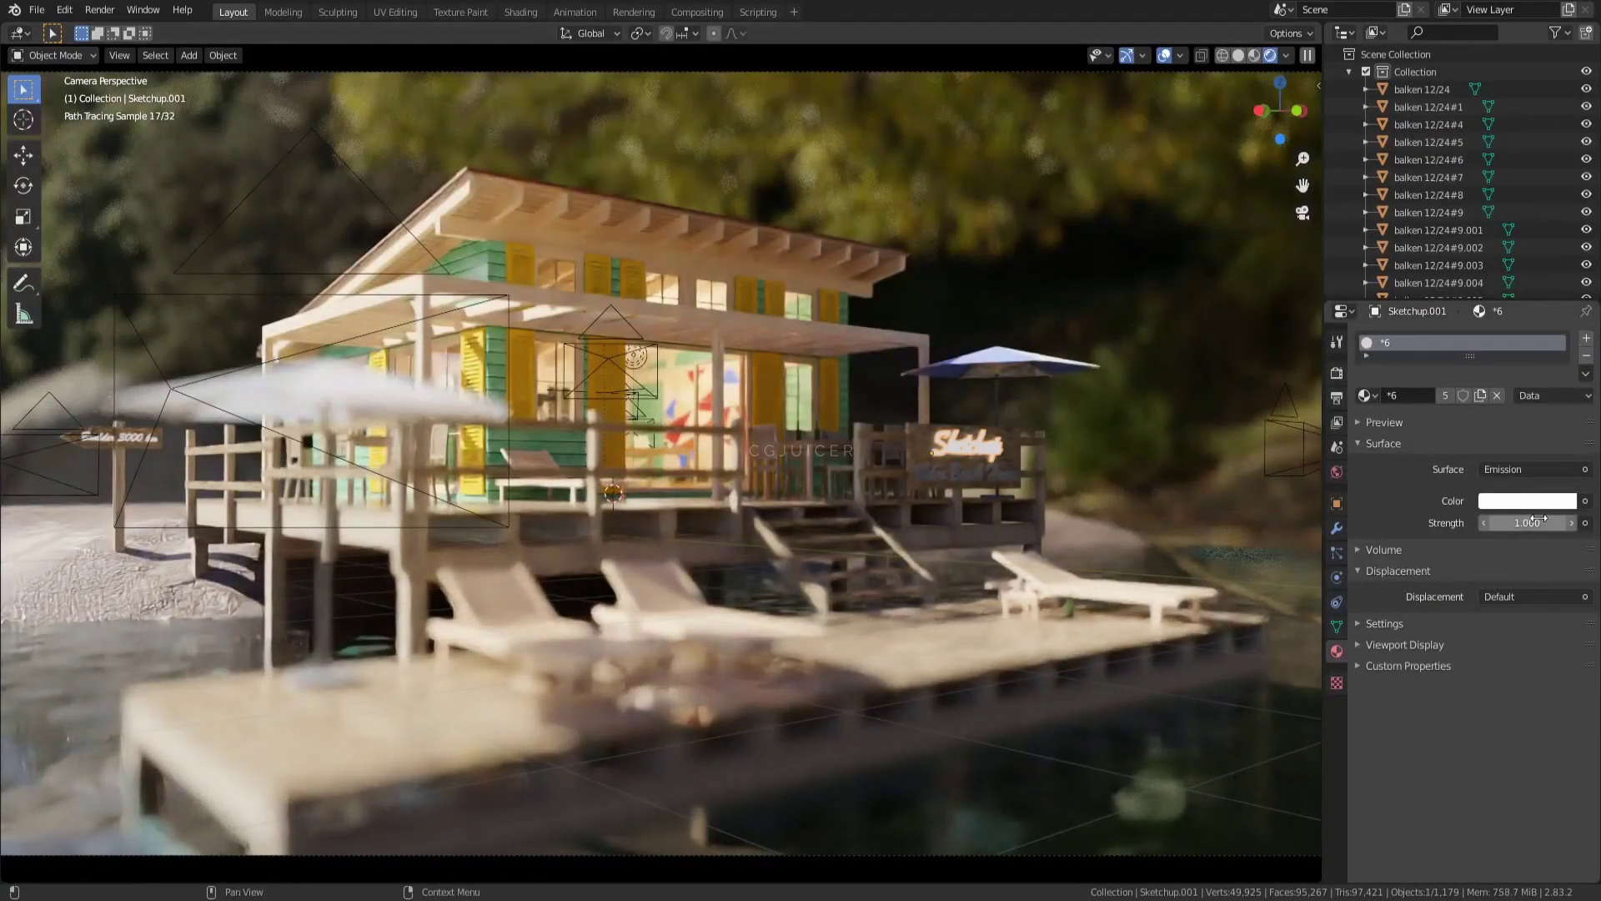
pyautogui.write('2')
pyautogui.press('Return')
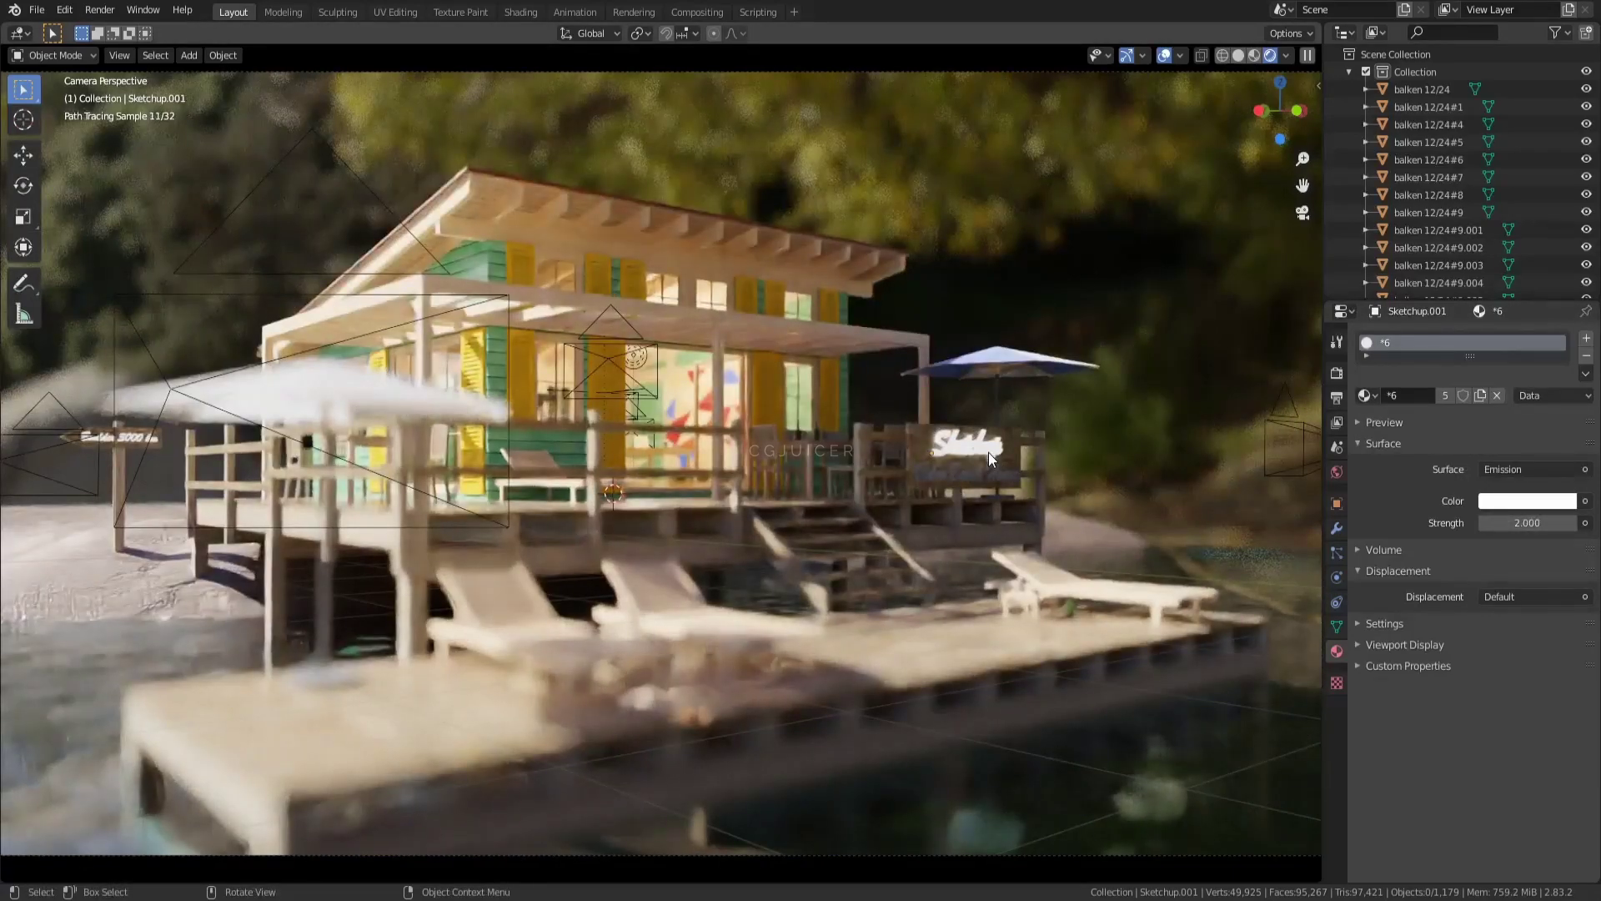
# Step: Switch the sign back to Principled BSDF and try orange, light blue and near-white base colours
pyautogui.click(1527, 469)
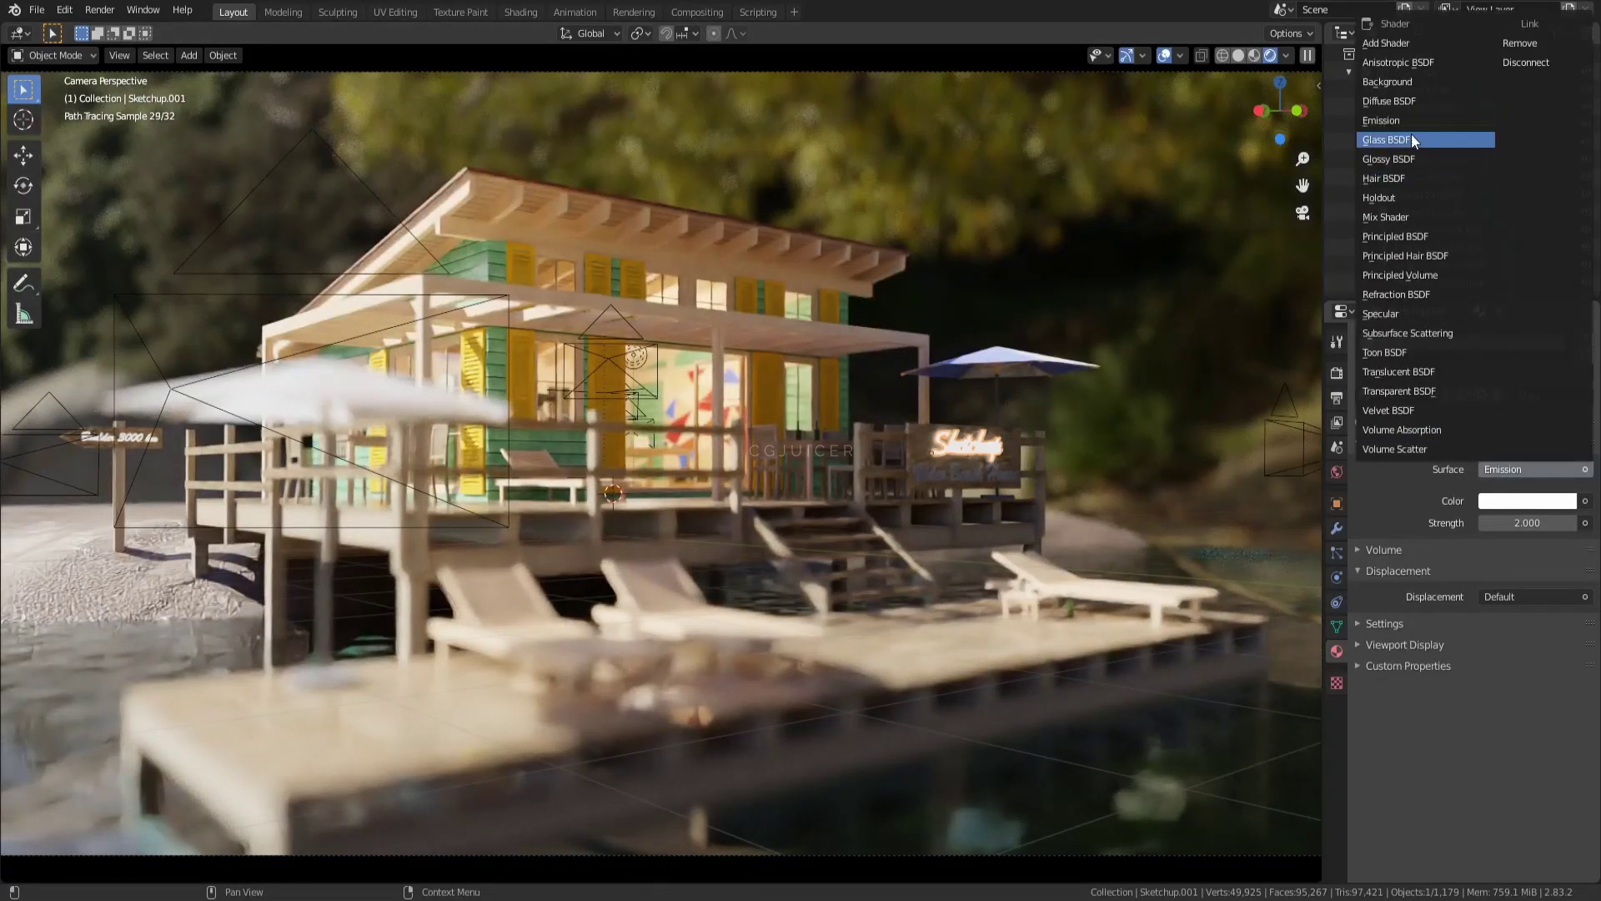
pyautogui.click(1397, 237)
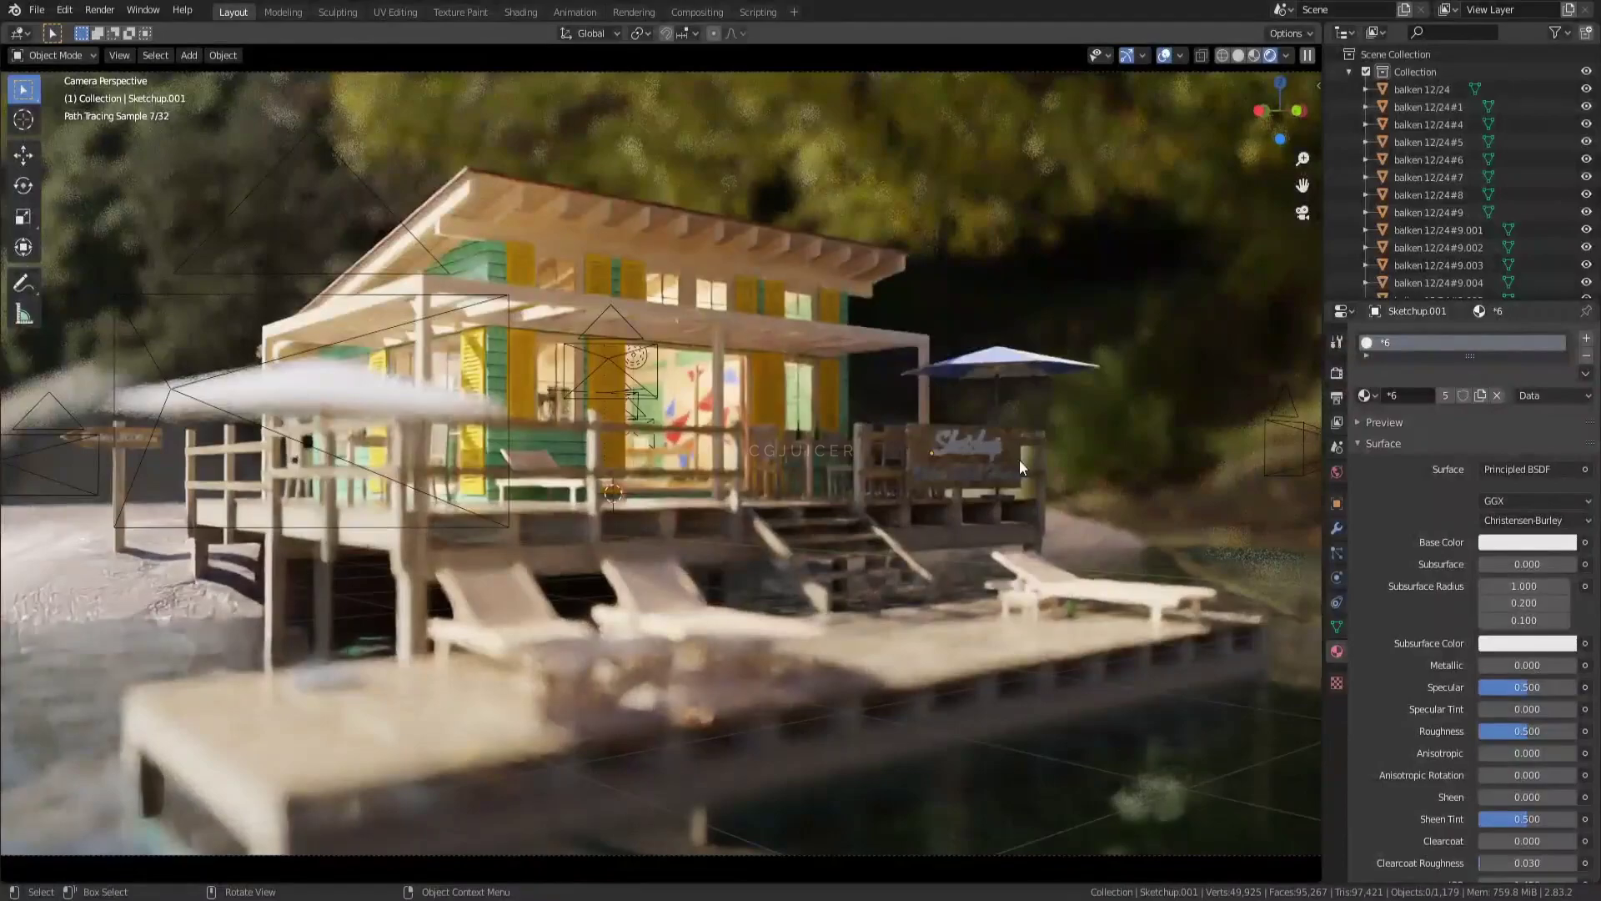
pyautogui.click(1527, 542)
pyautogui.click(1479, 392)
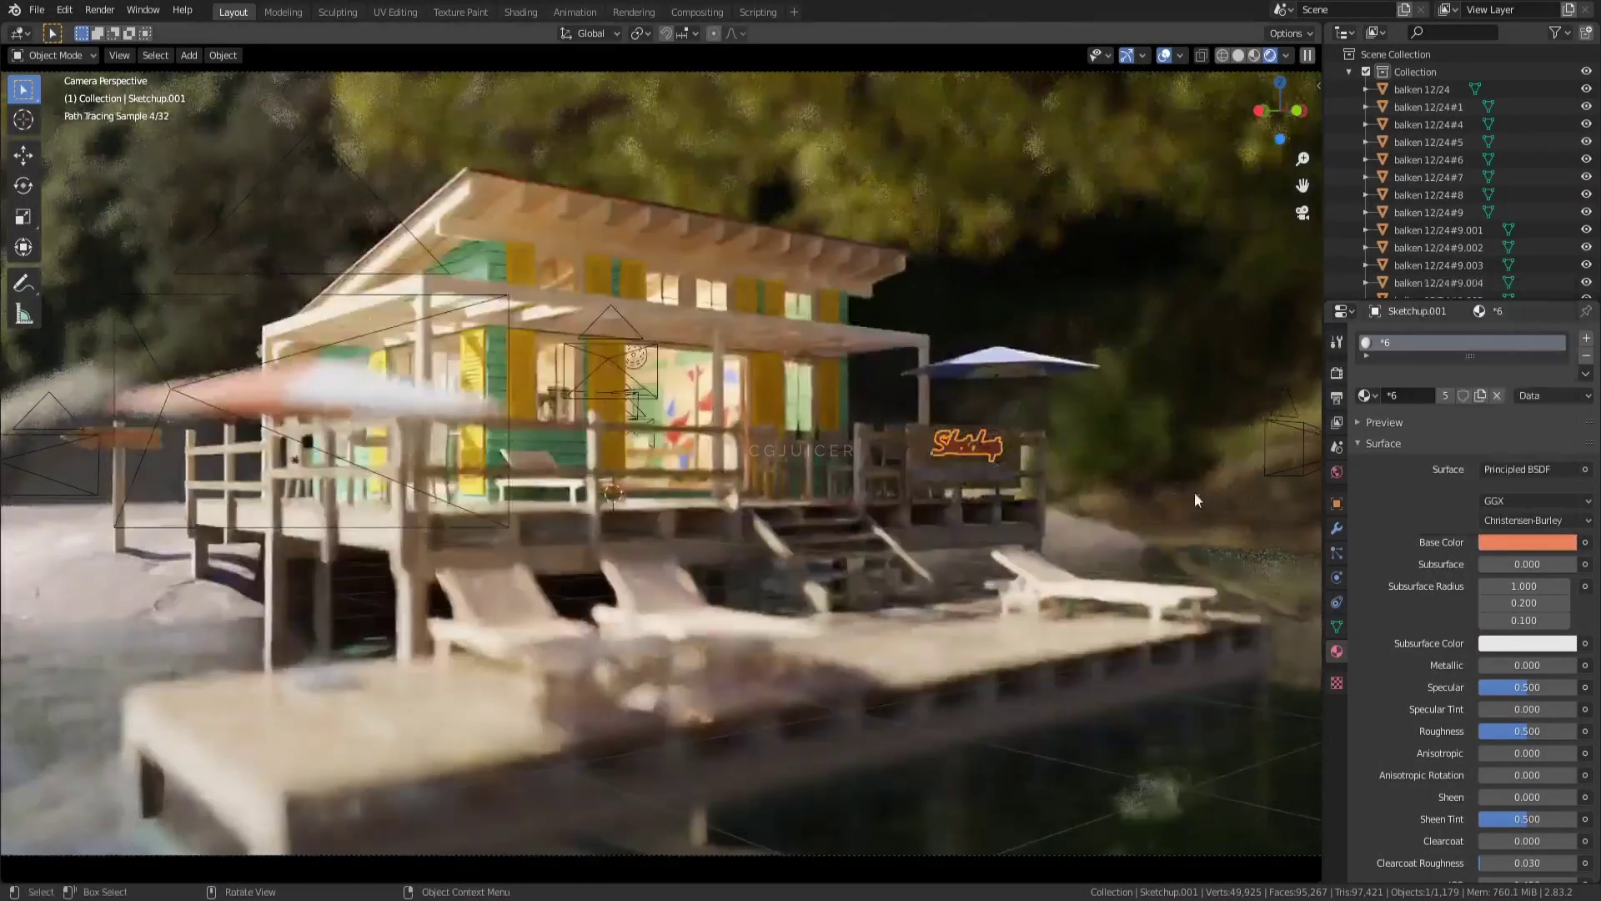
pyautogui.click(1506, 541)
pyautogui.click(1501, 333)
pyautogui.click(1491, 349)
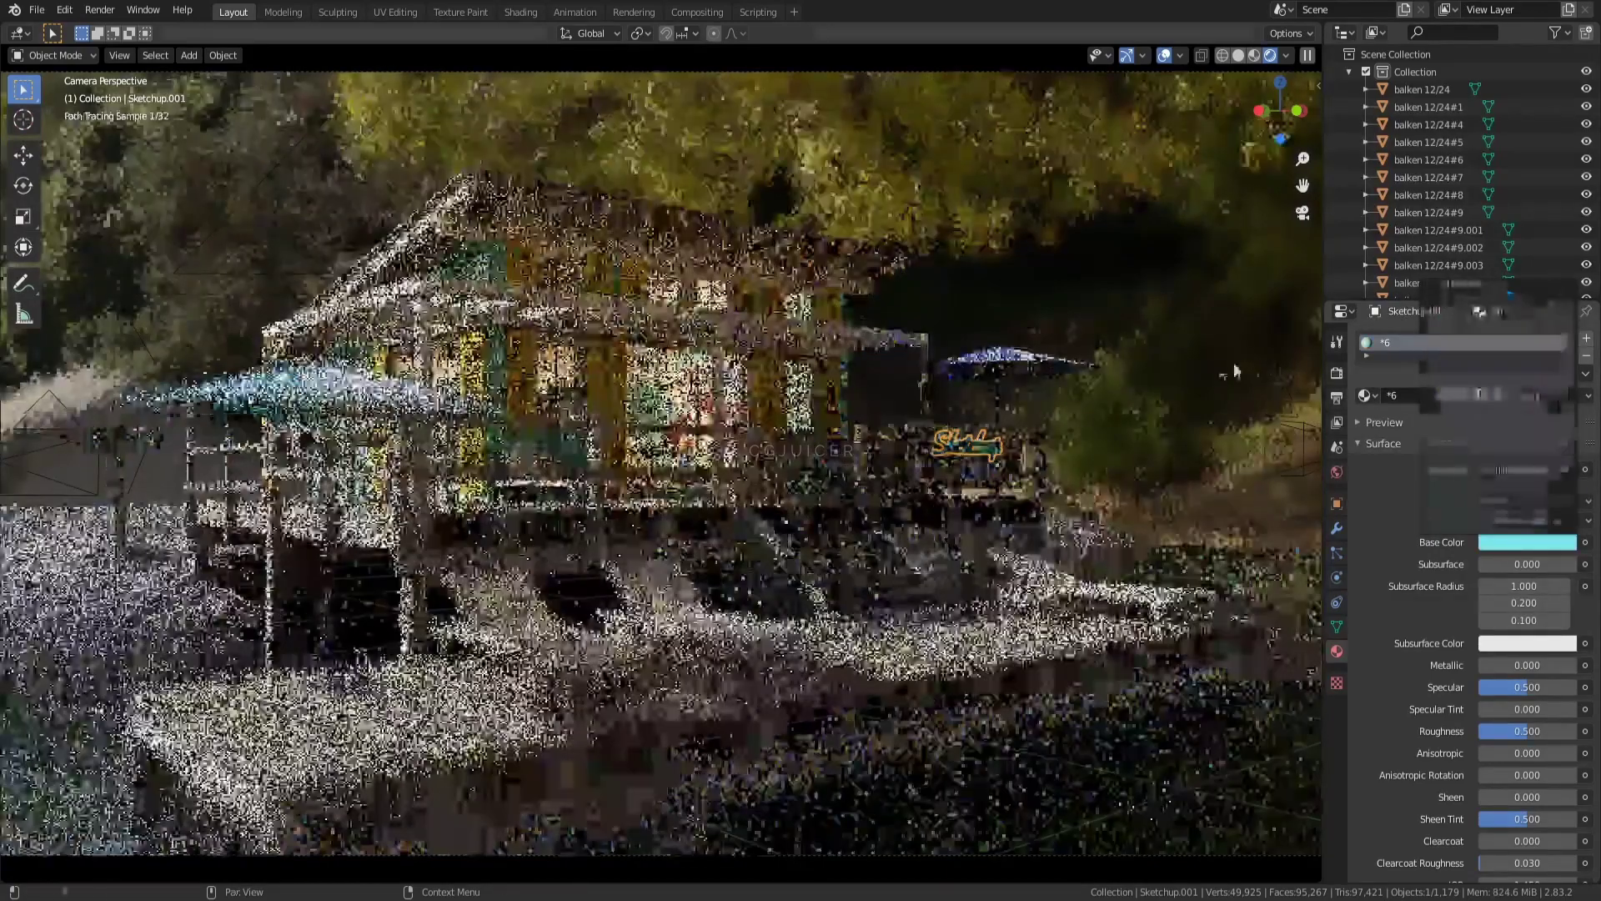
pyautogui.click(1527, 542)
pyautogui.click(1492, 354)
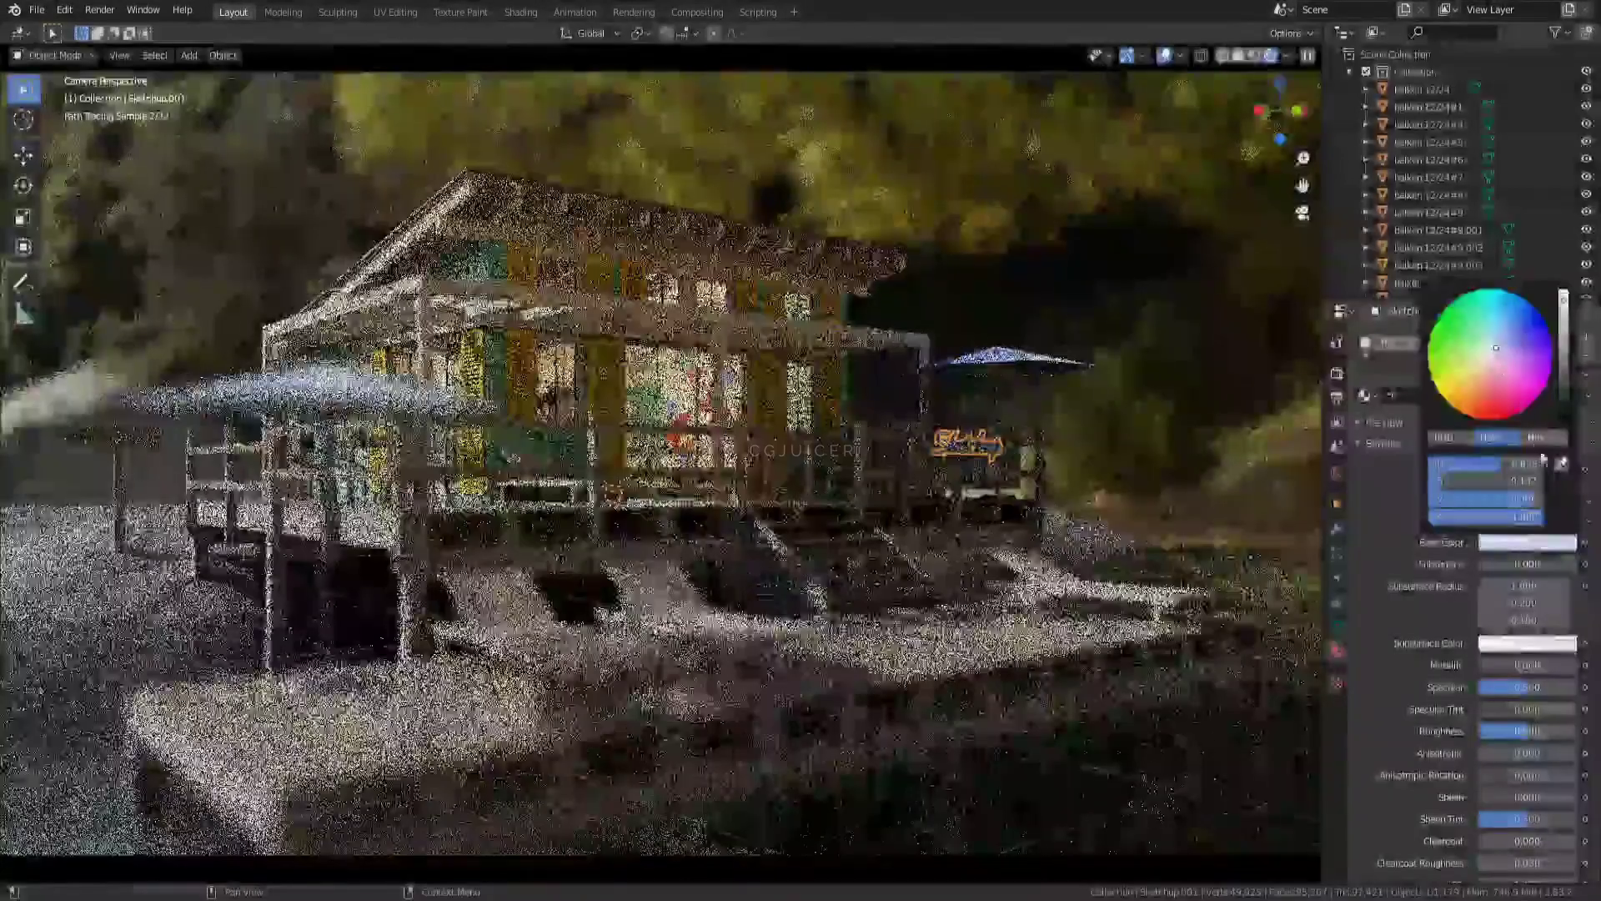
# Step: Eyedrop the sign's base colour, settling on yellow sampled from a window shutter
pyautogui.click(1561, 464)
pyautogui.click(567, 434)
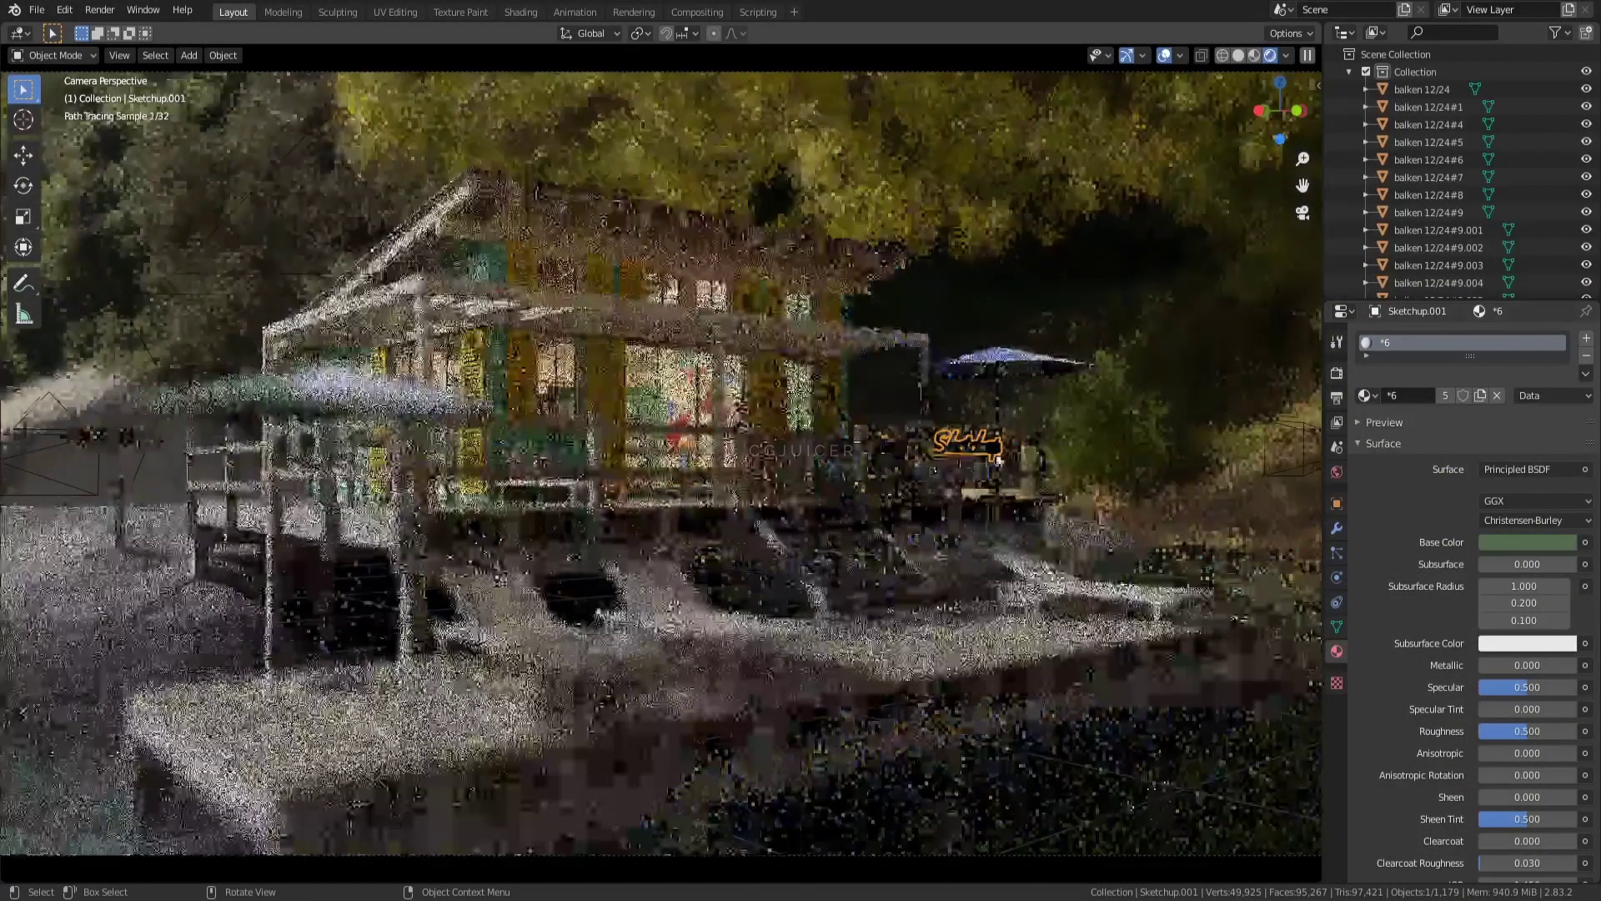
pyautogui.click(1551, 542)
pyautogui.click(1560, 463)
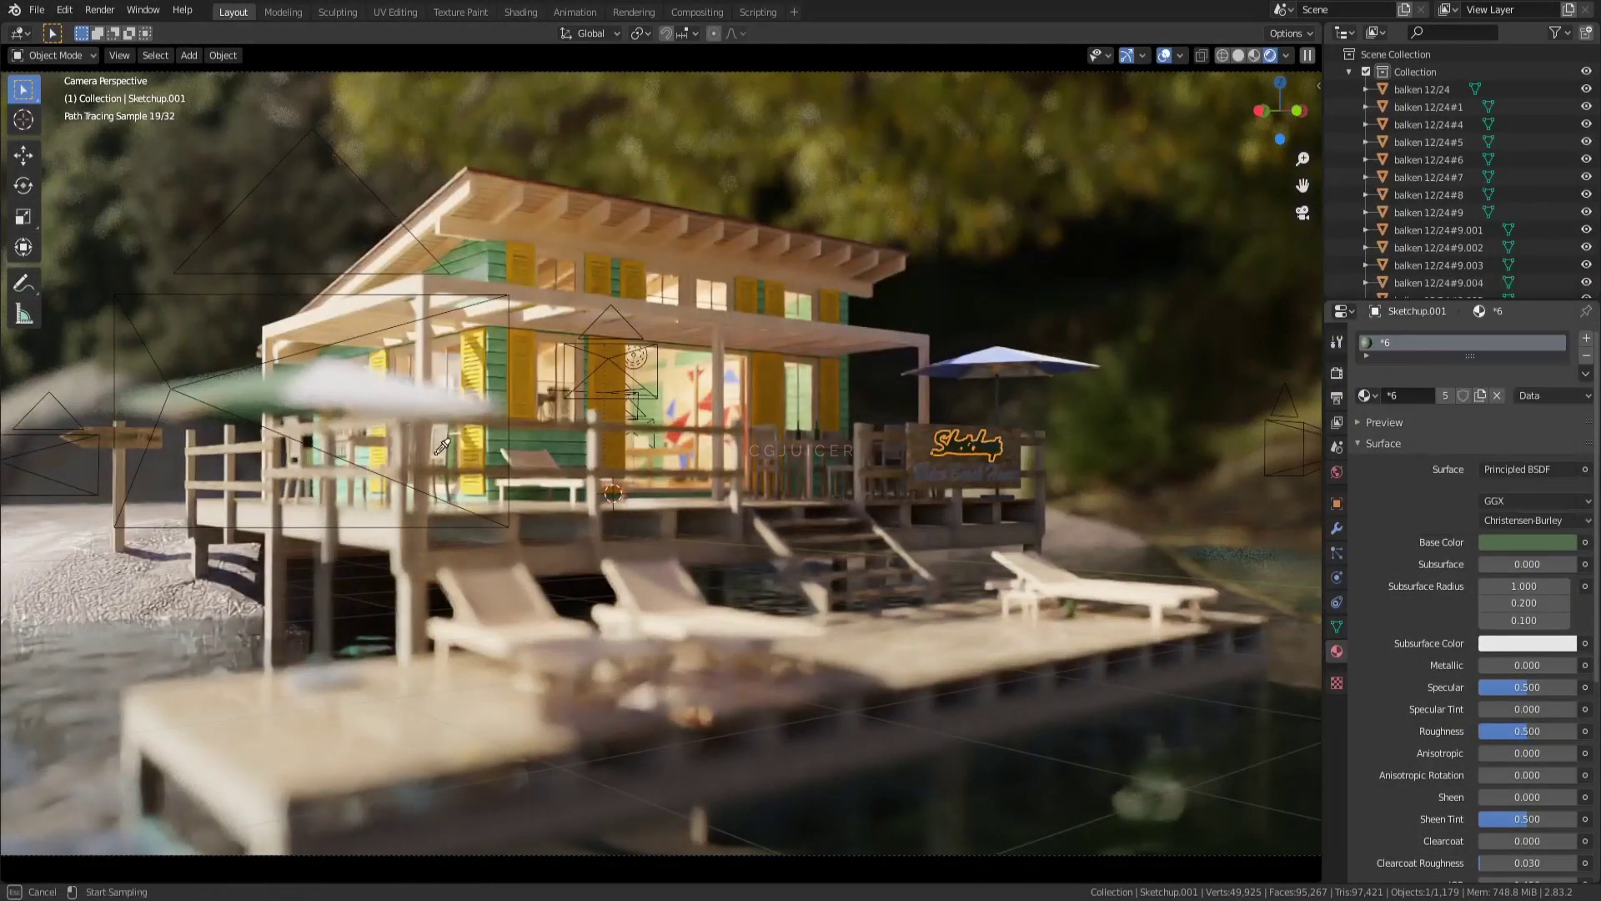
pyautogui.click(483, 371)
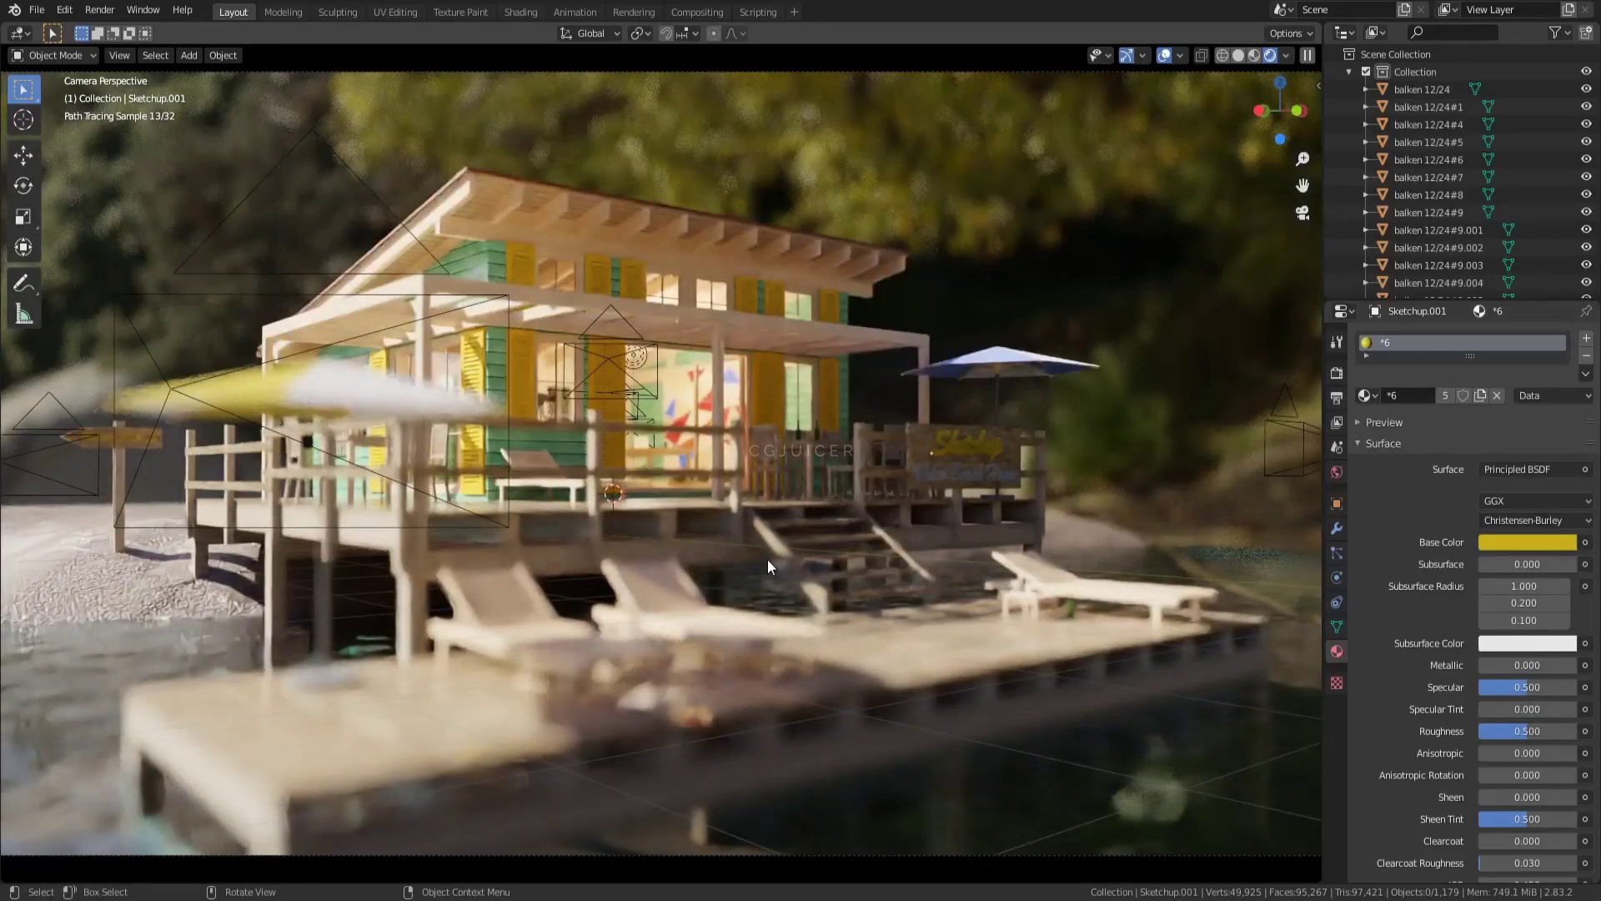
pyautogui.click(102, 11)
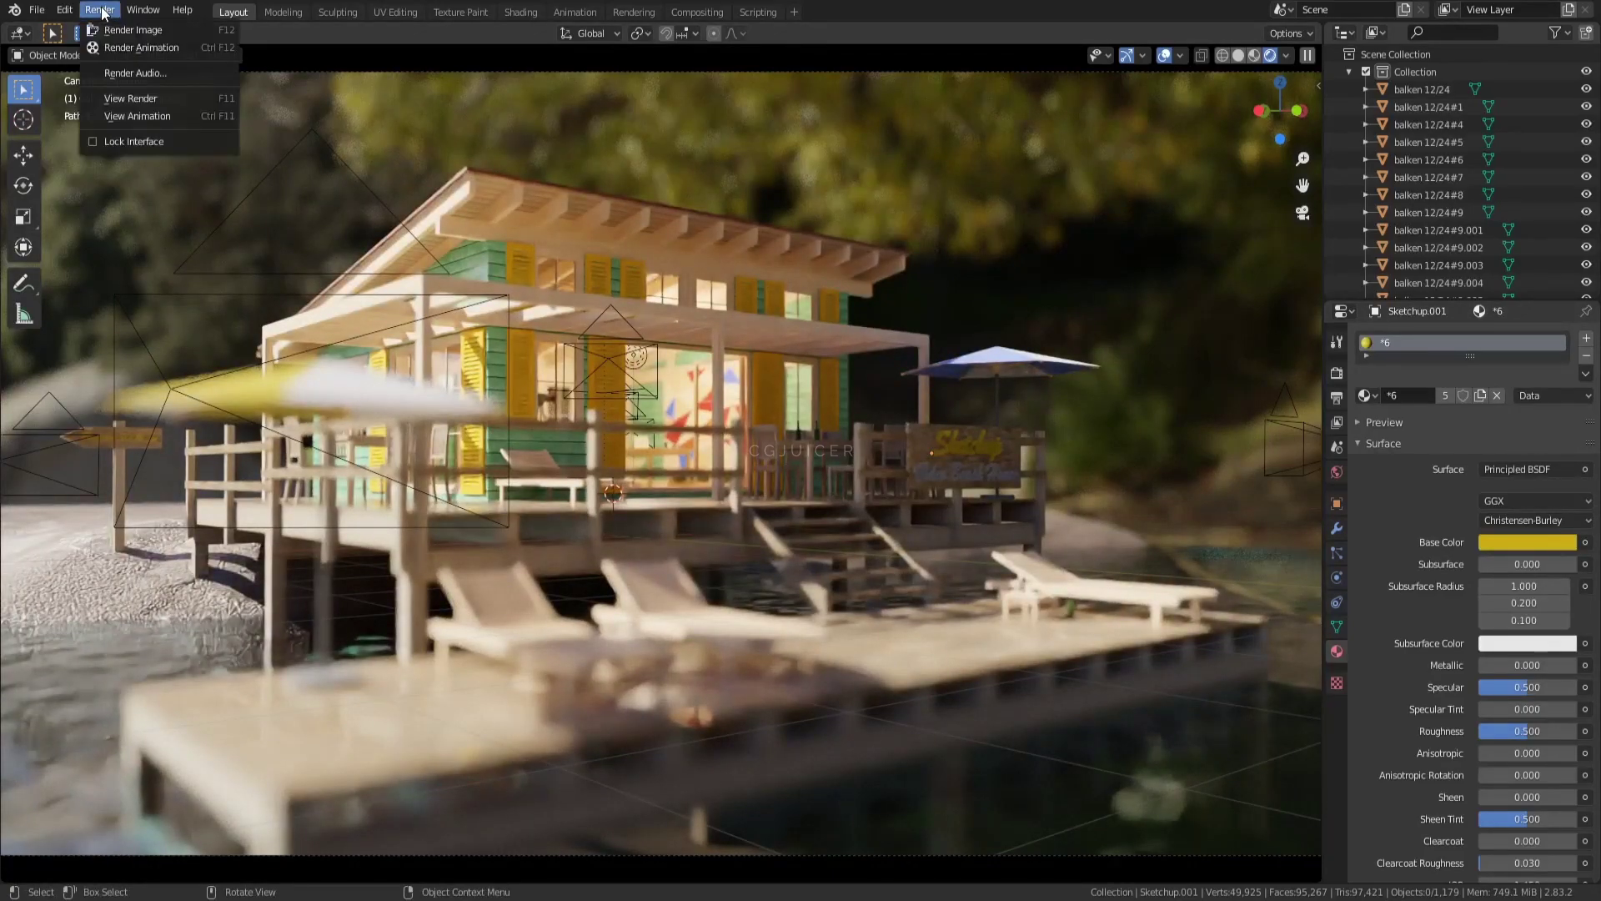
# Step: Switch to solid shading, render a test image, and compare it against render slot 1
pyautogui.press('z')
pyautogui.click(730, 132)
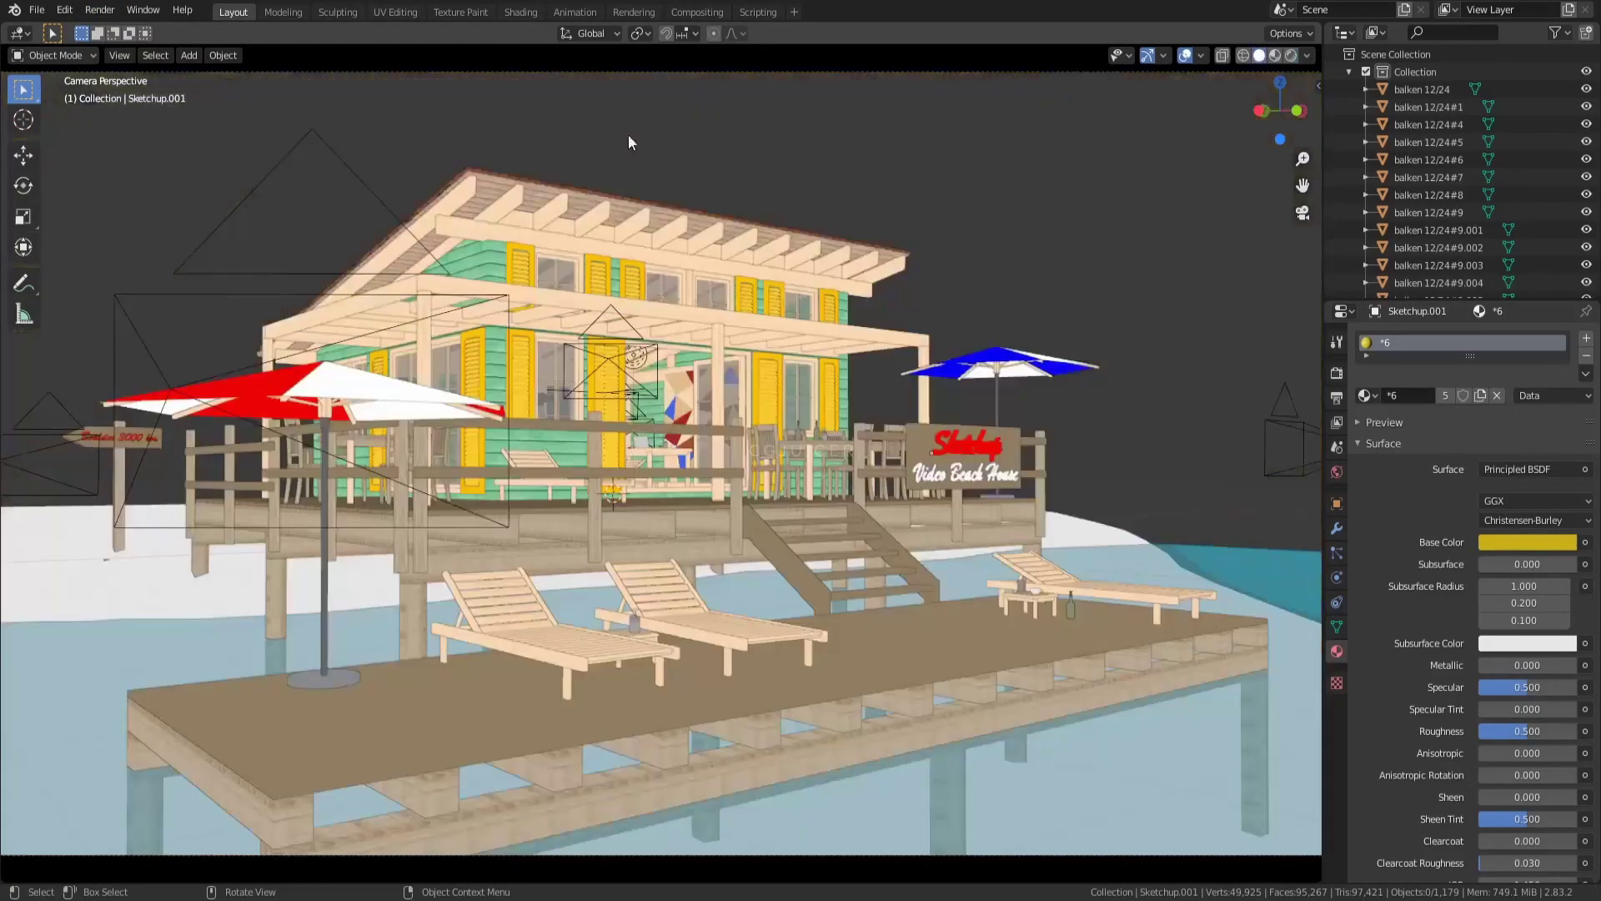
pyautogui.click(99, 10)
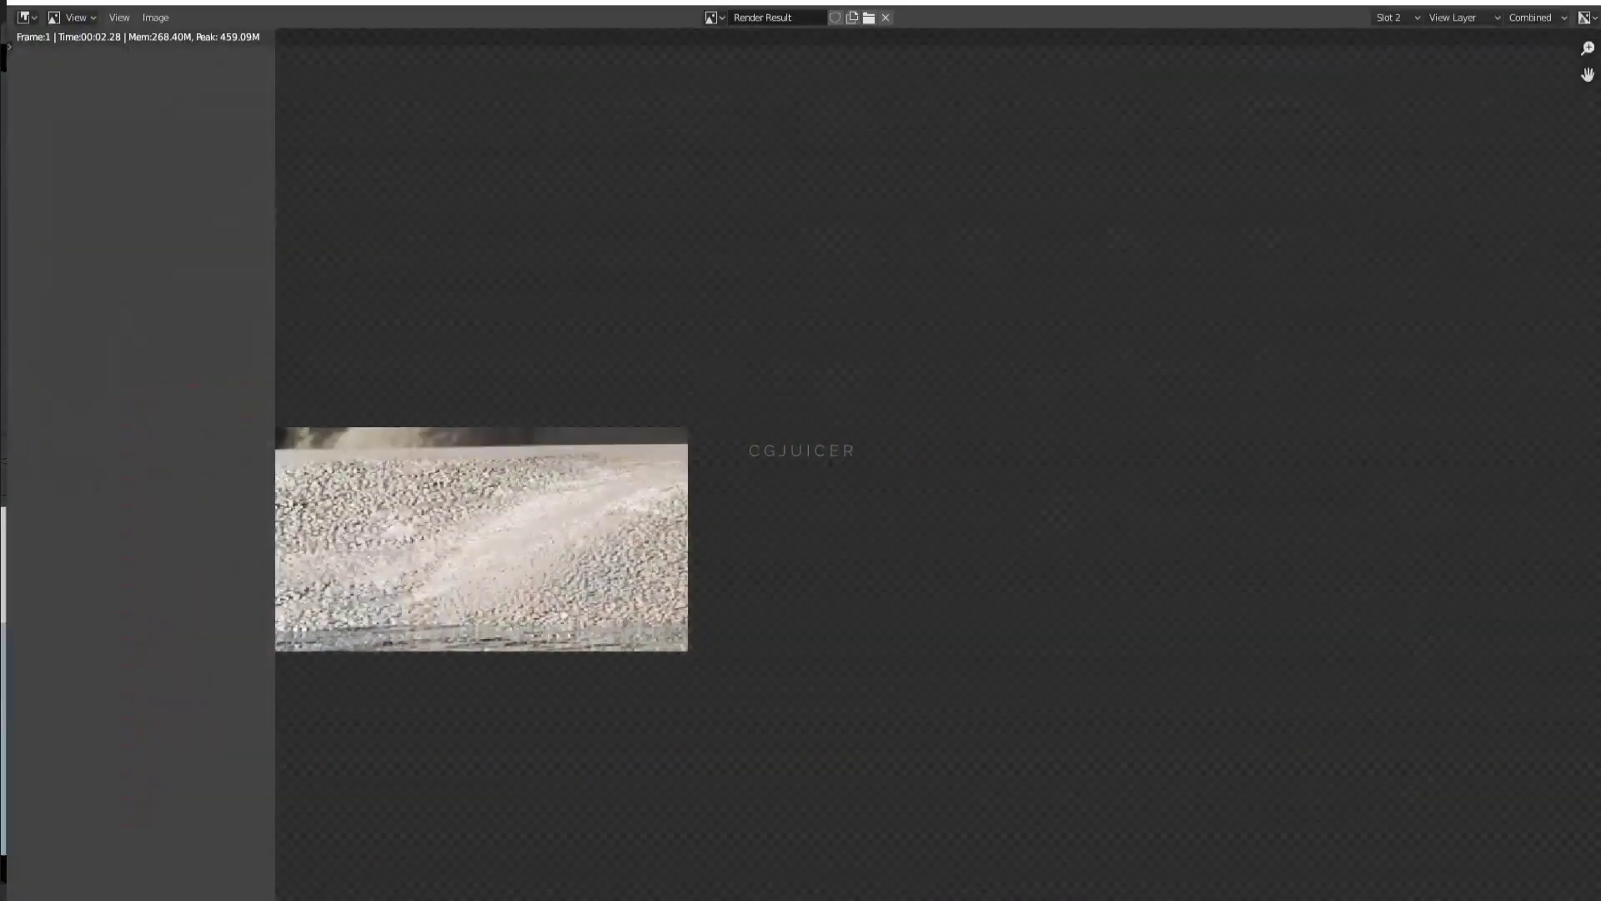
pyautogui.click(1392, 17)
pyautogui.click(1401, 70)
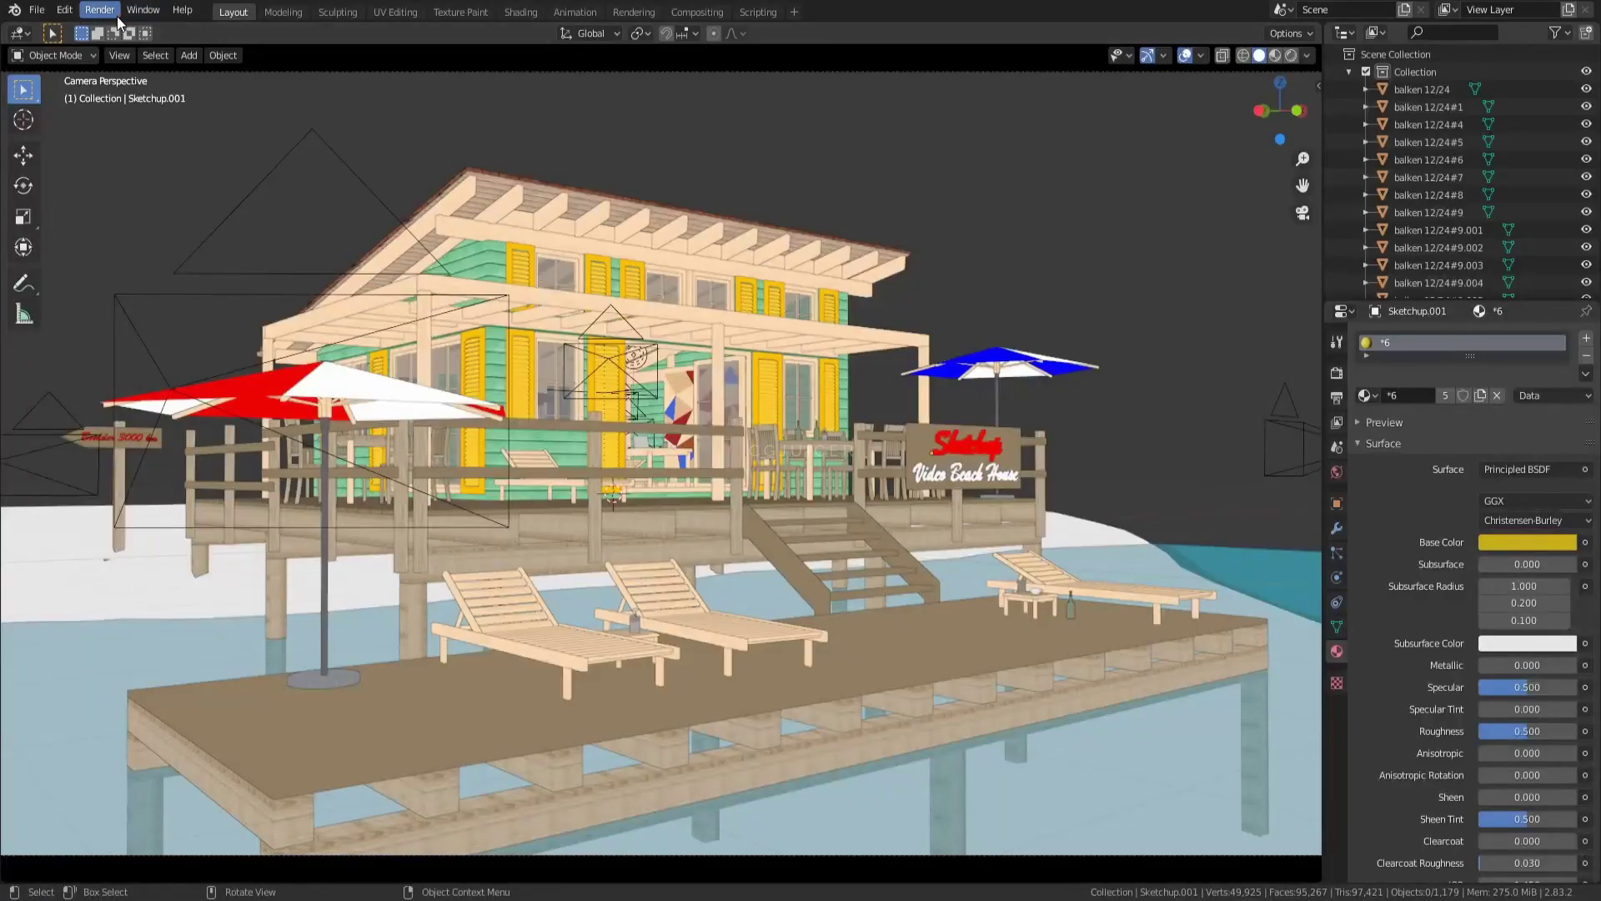
pyautogui.click(969, 559)
# Step: Delete a deck prop and its material-linked objects, undoing the accidental shore and water deletion
pyautogui.hotkey('shift', 'l')
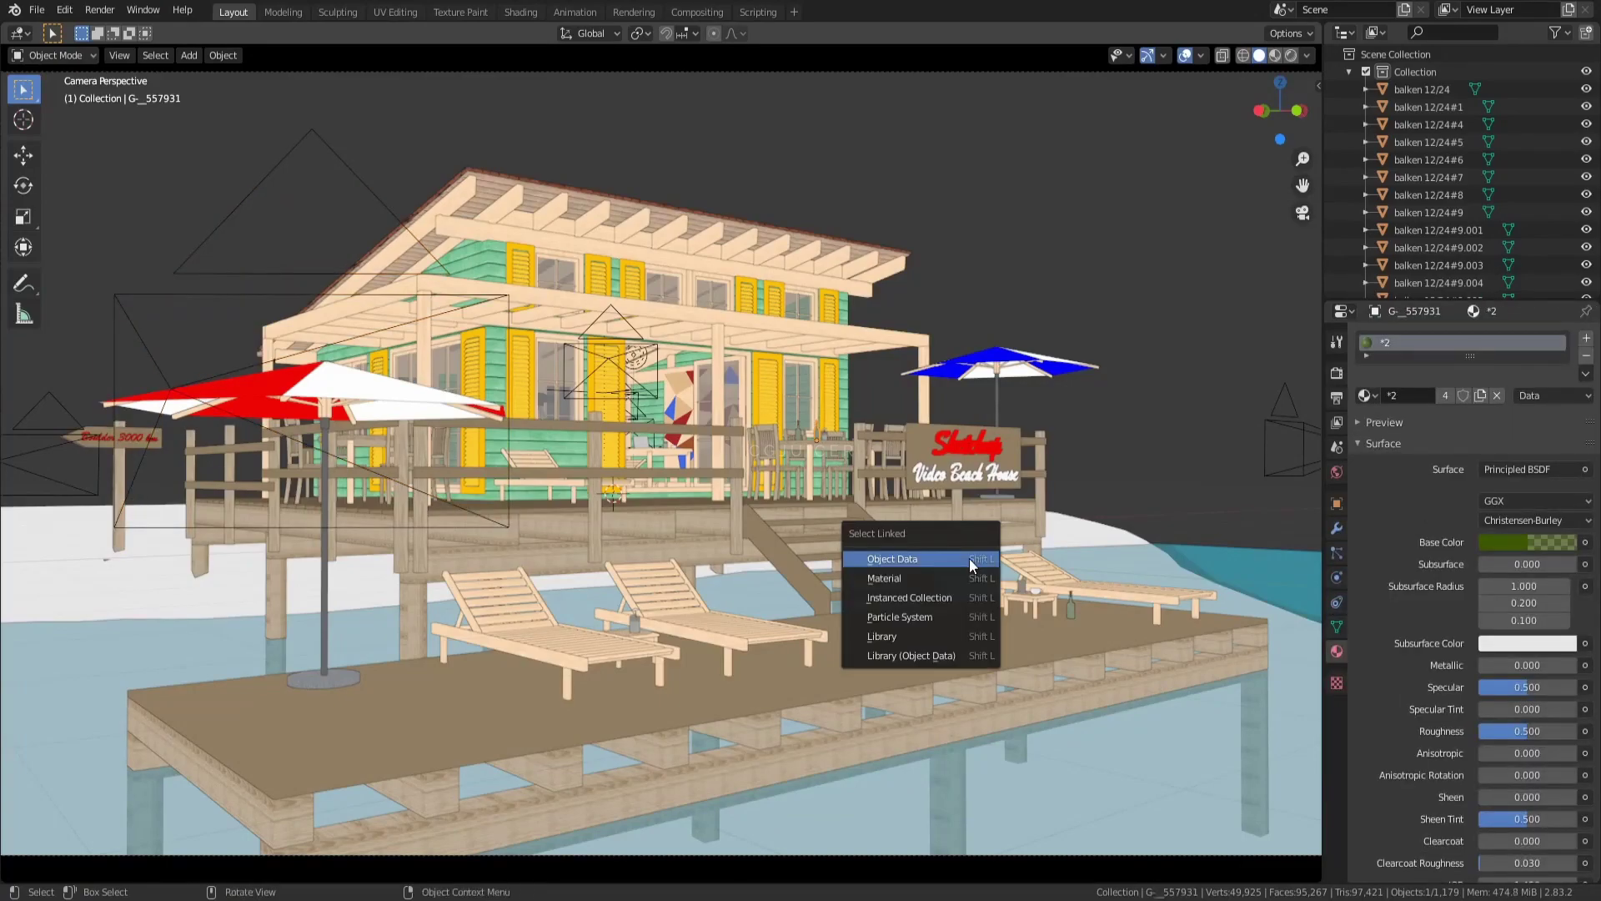
pyautogui.click(973, 578)
pyautogui.press('x')
pyautogui.click(909, 575)
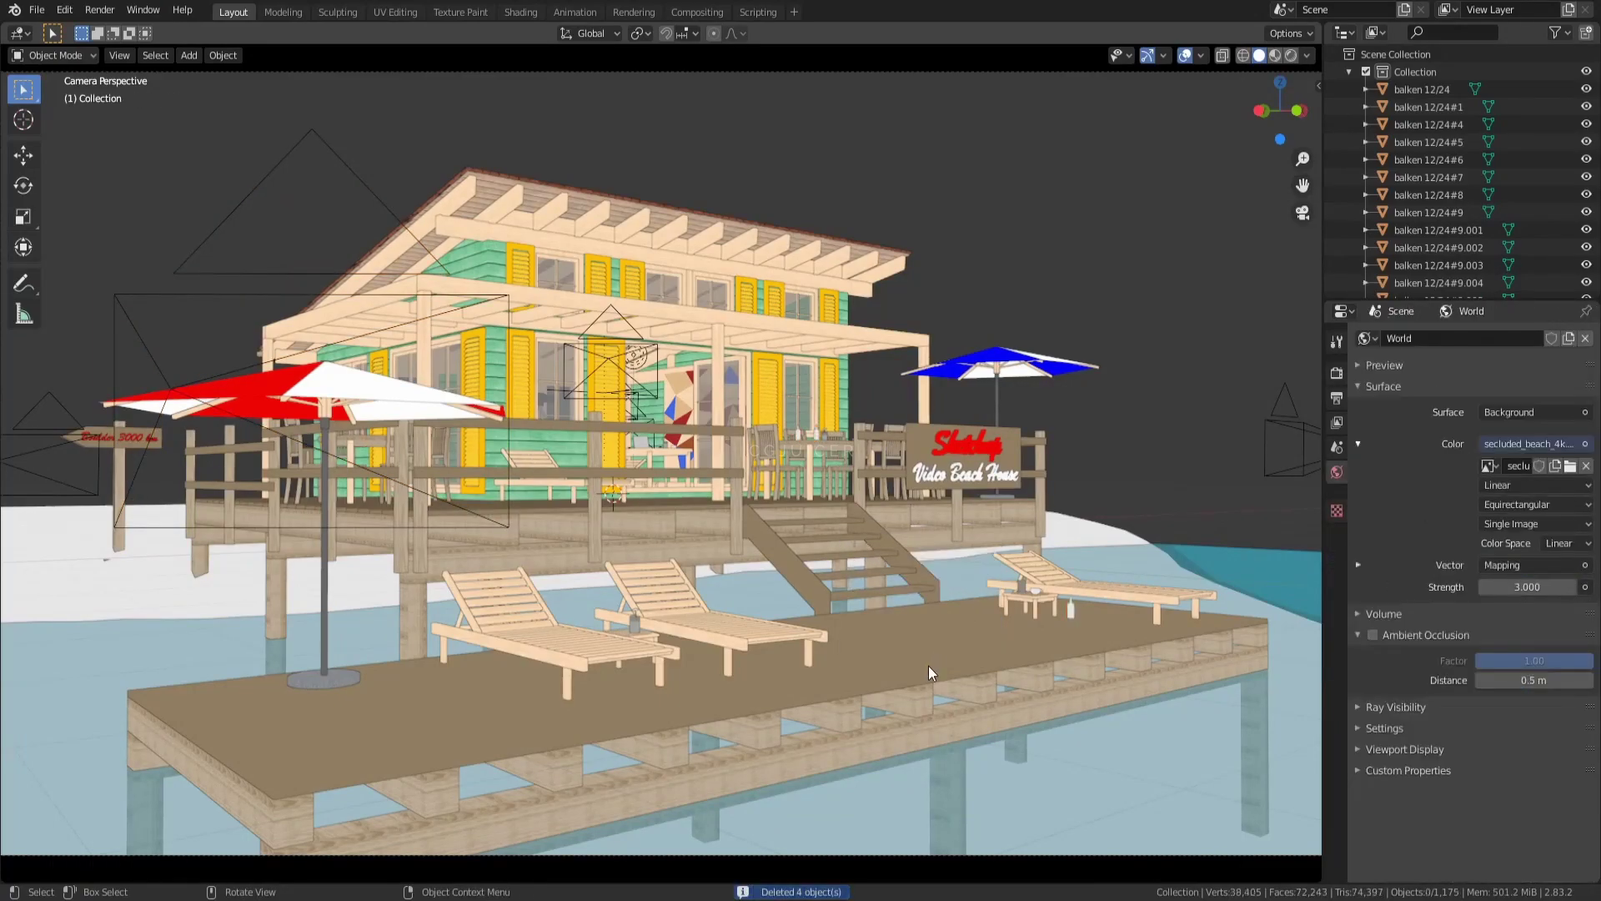
pyautogui.press('x')
pyautogui.click(1077, 609)
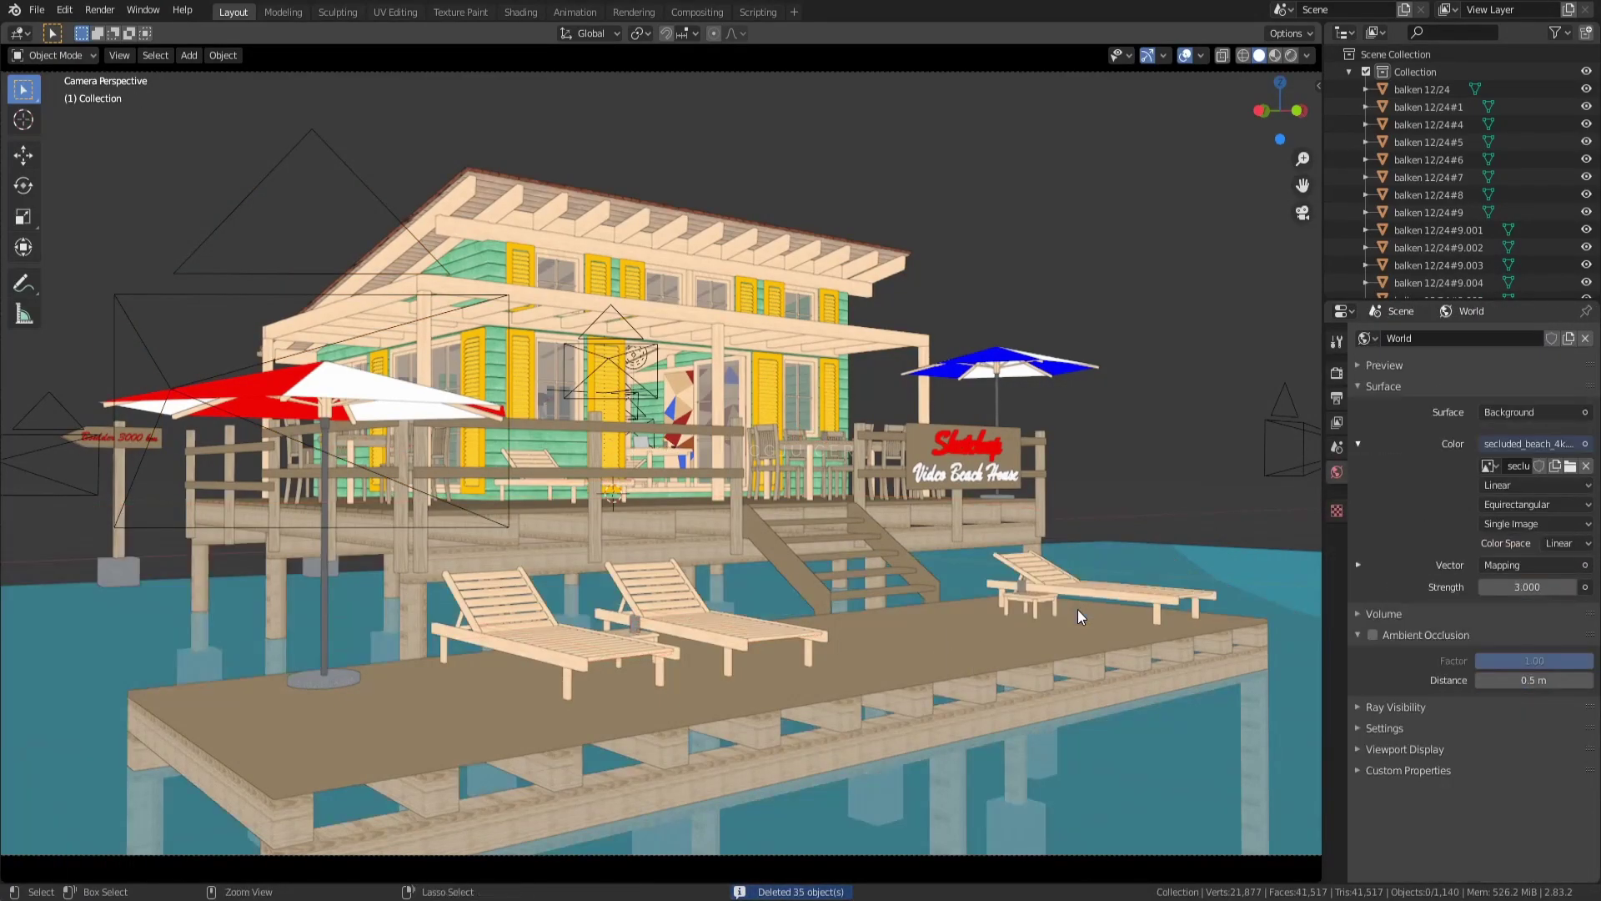
pyautogui.hotkey('ctrl', 'z')
# Step: Delete the small deck bottle along with all objects sharing its material
pyautogui.click(1073, 607)
pyautogui.hotkey('shift', 'l')
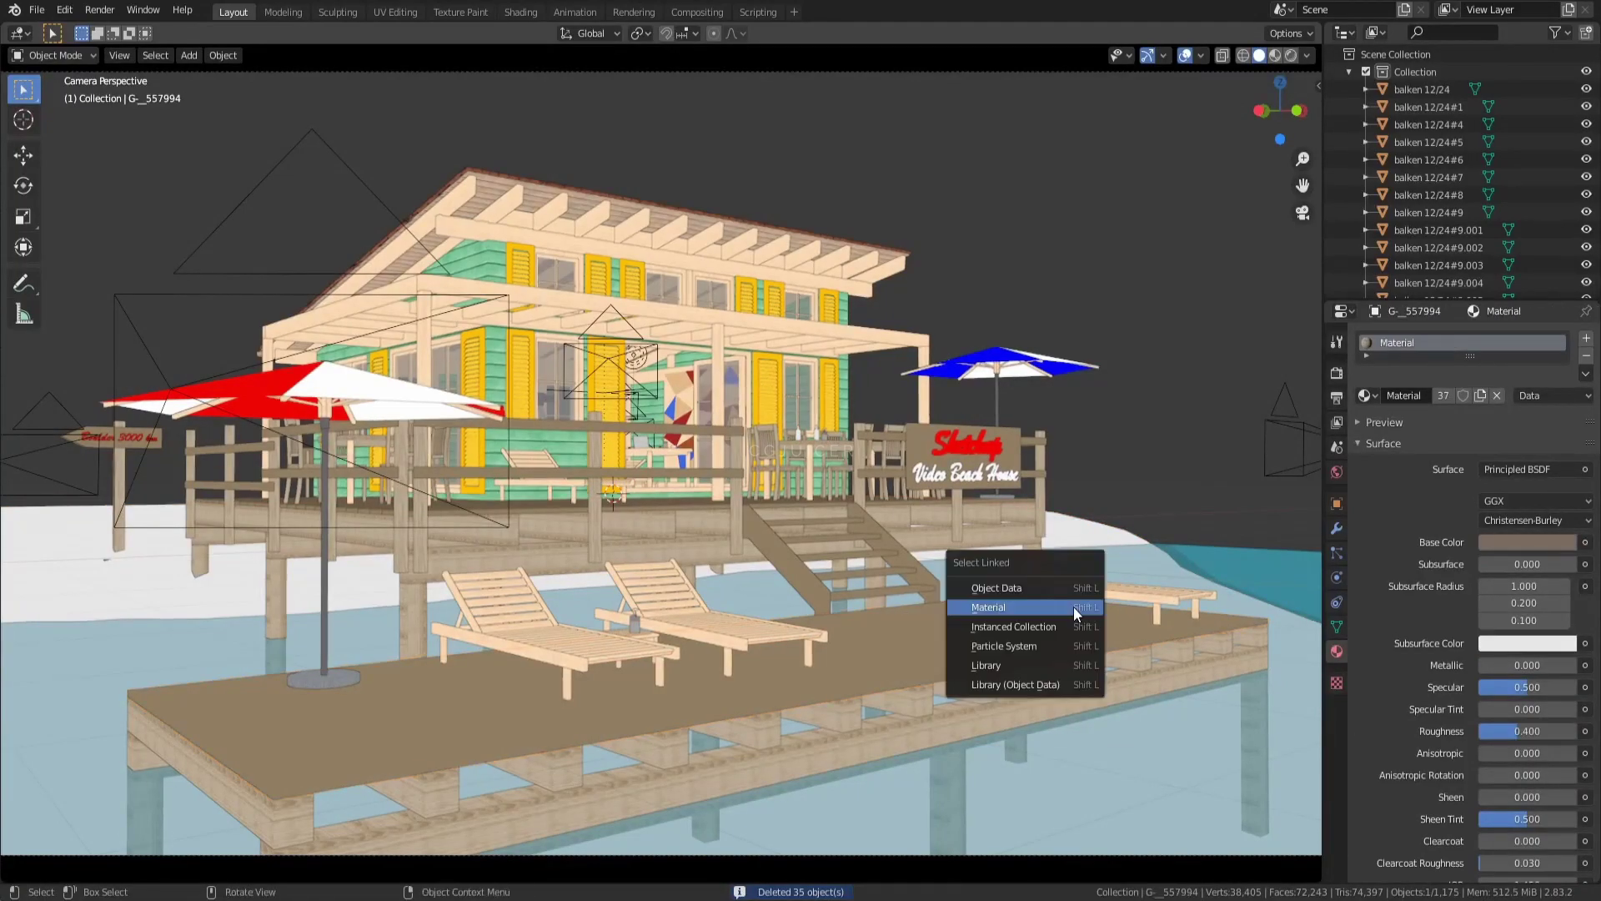
pyautogui.click(1074, 607)
pyautogui.press('x')
pyautogui.click(812, 440)
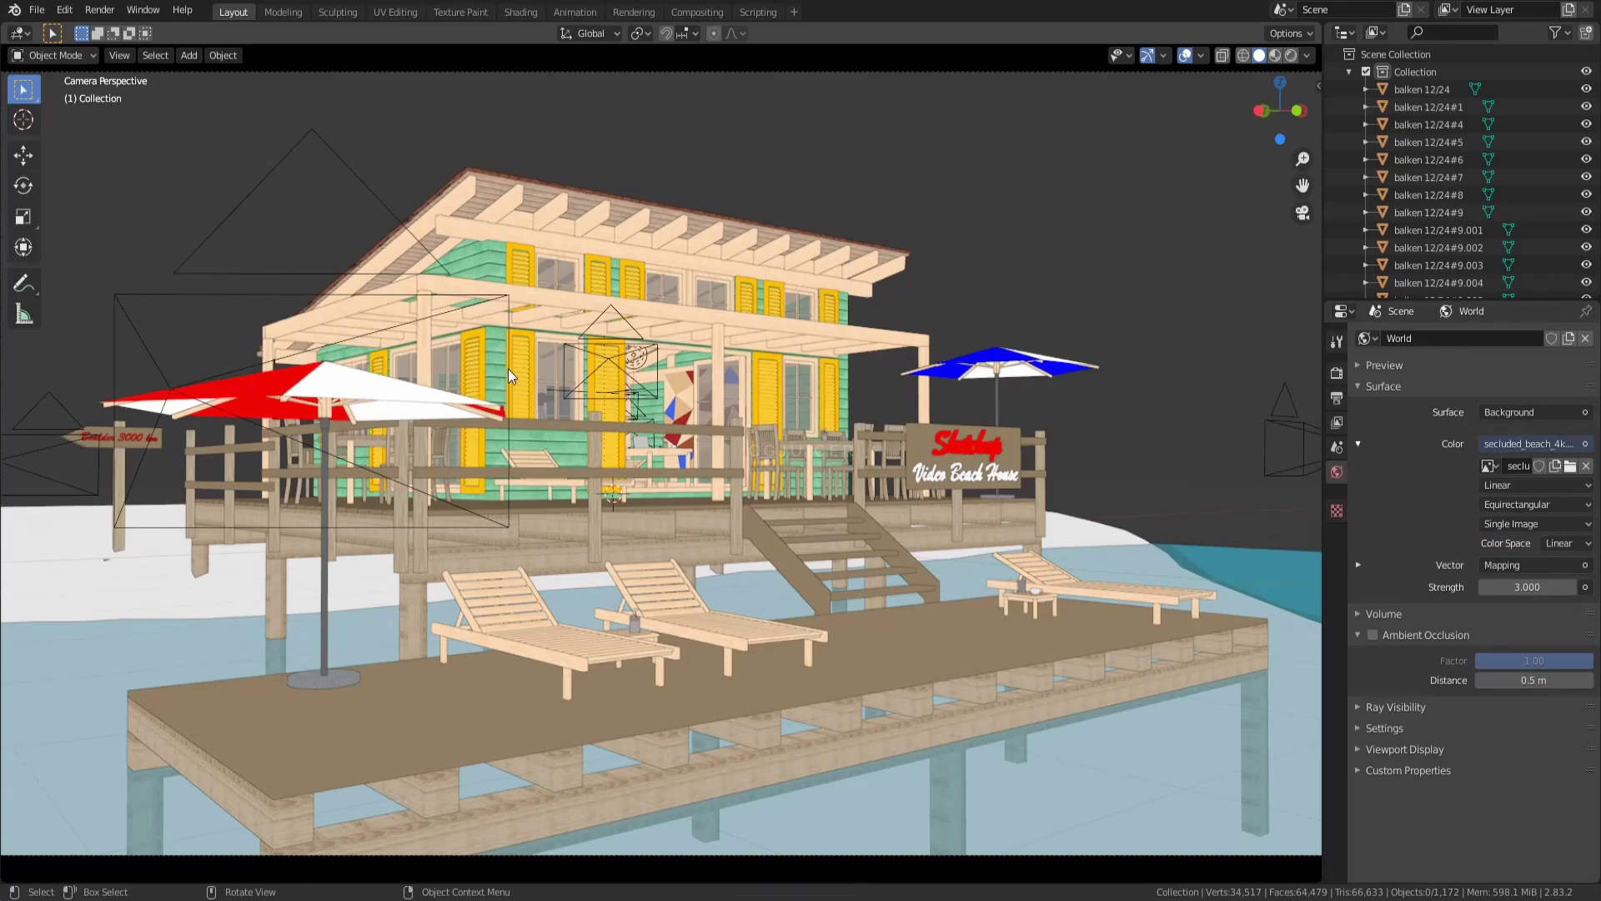
pyautogui.click(101, 10)
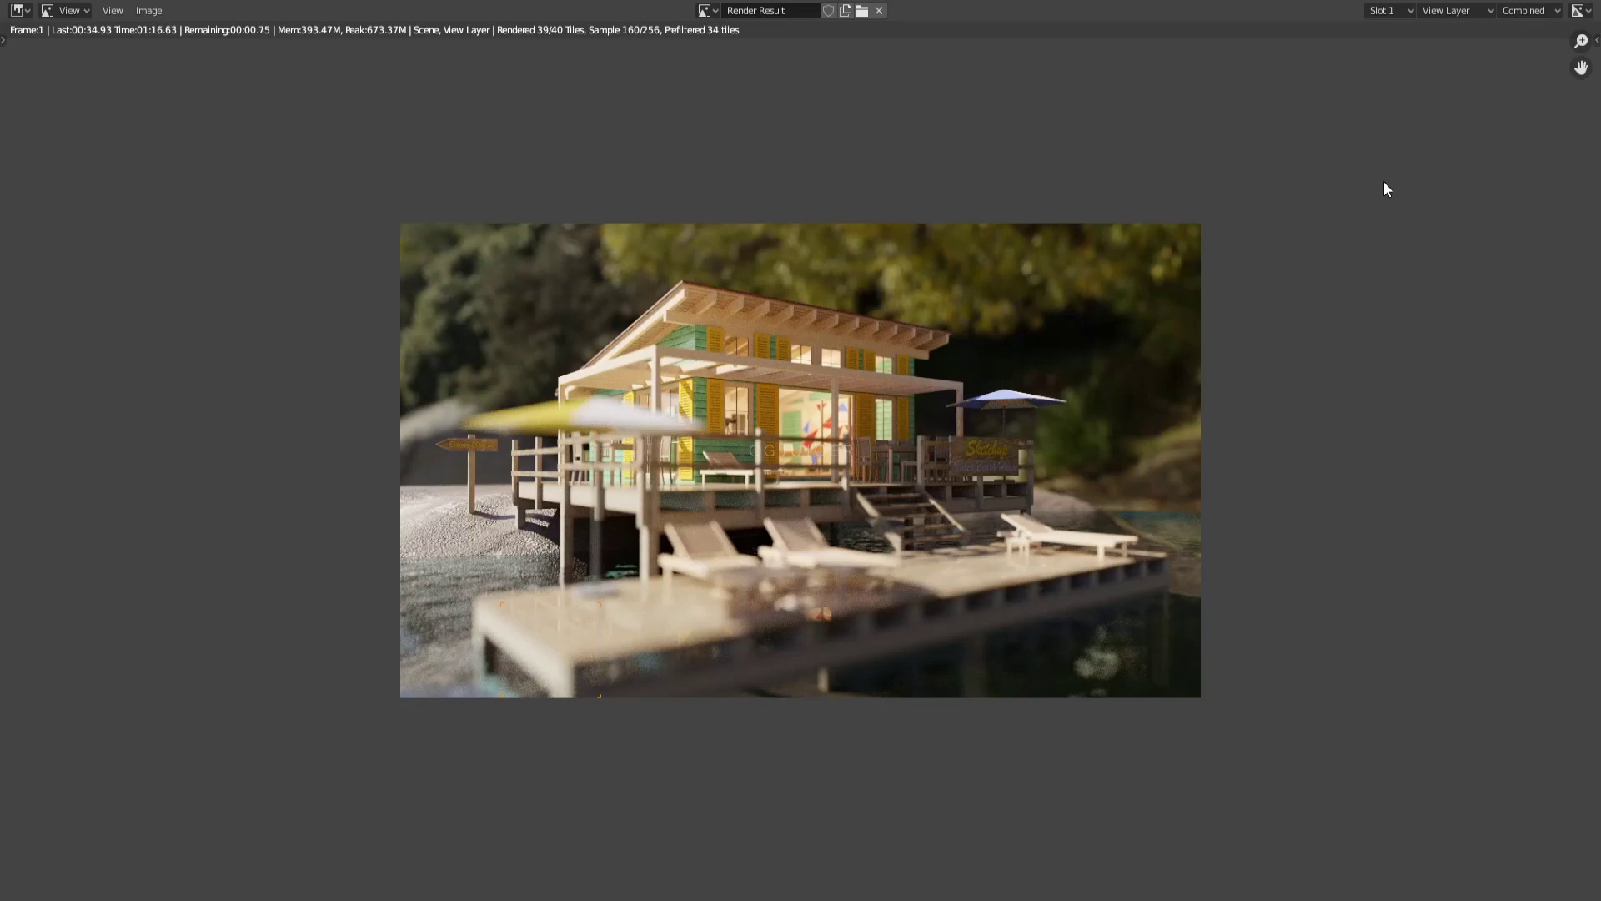
# Step: Let the Cycles render finish, then close the Render Result window to return to the scene
pyautogui.scroll(1, 1032, 310)
pyautogui.scroll(1, 1033, 310)
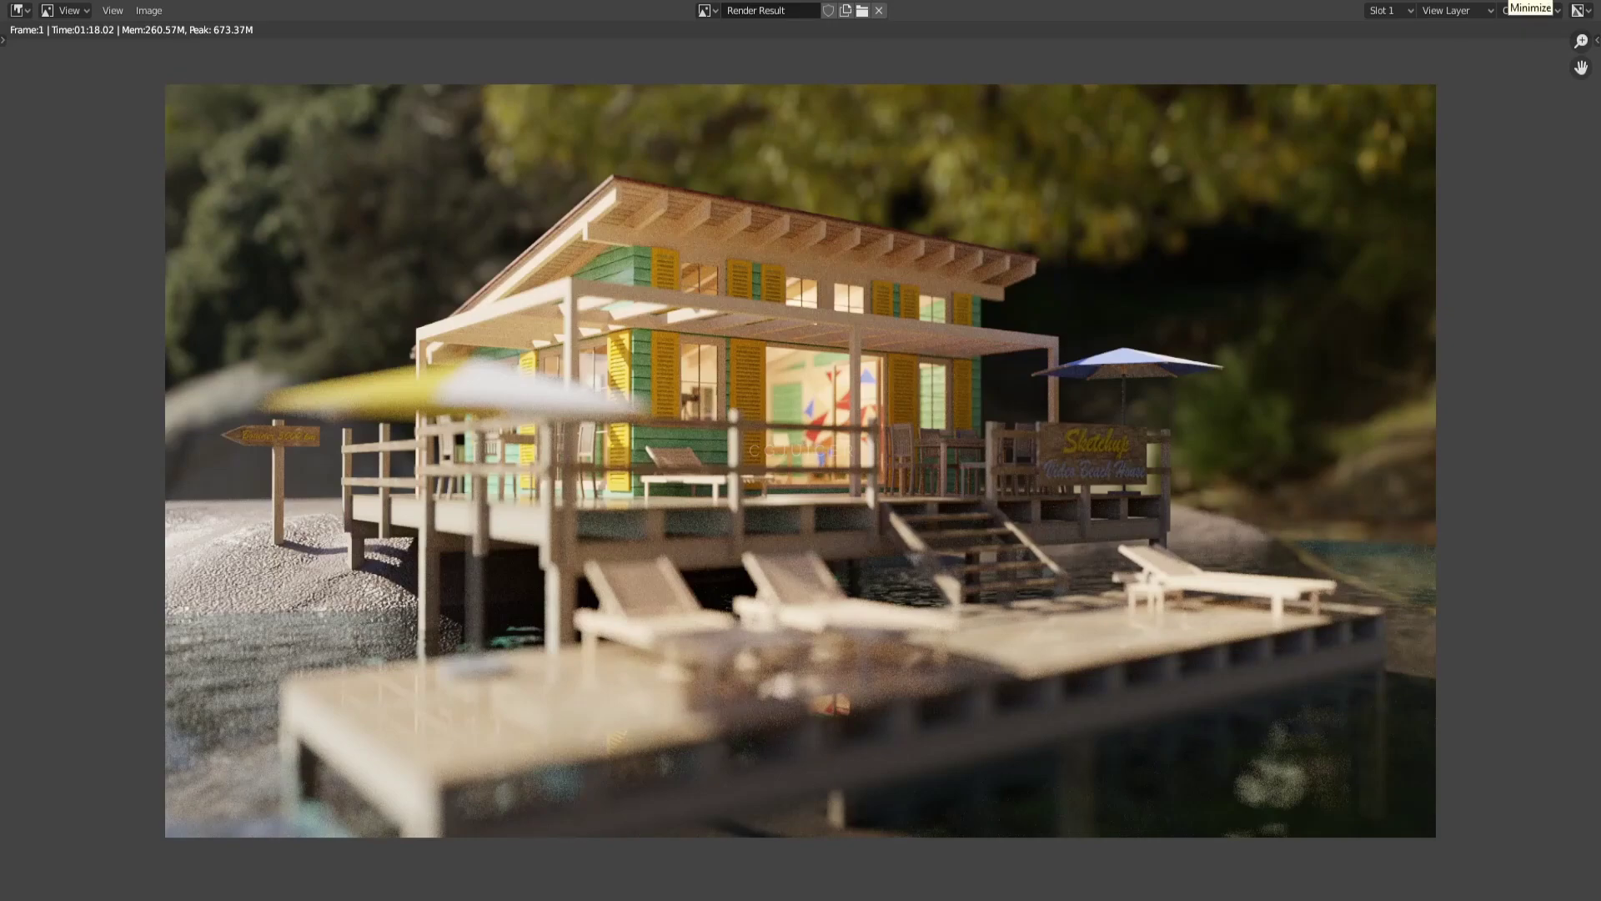
pyautogui.click(1530, 4)
# Step: Turn the main area into the Compositor with Use Nodes on, spacing Render Layers and Composite apart
pyautogui.click(17, 36)
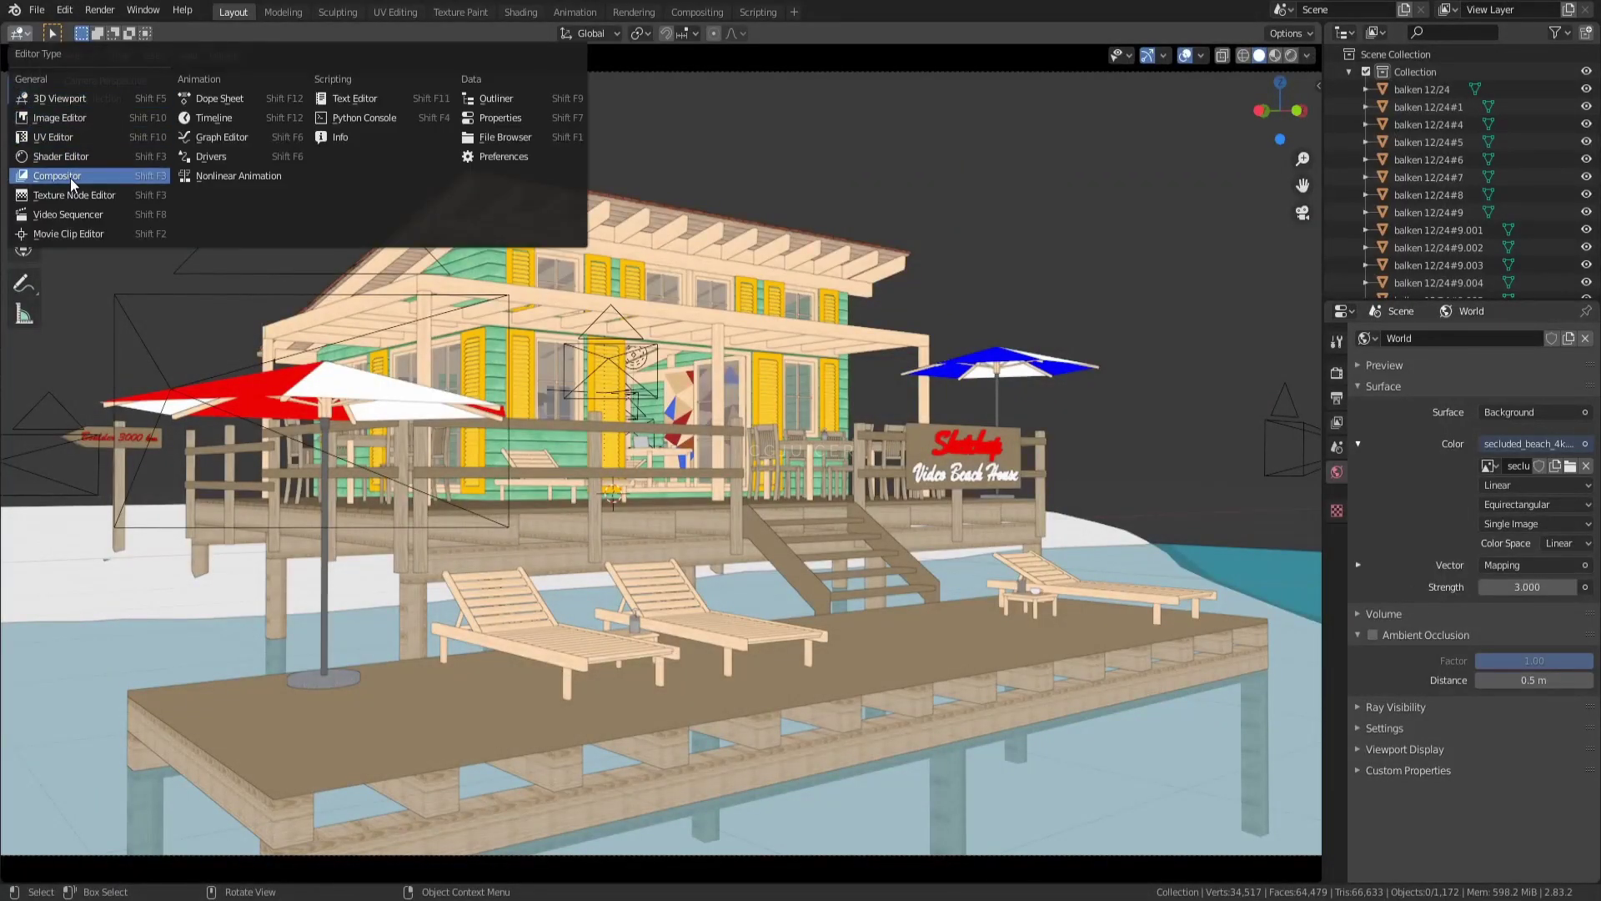
pyautogui.click(70, 176)
pyautogui.click(184, 34)
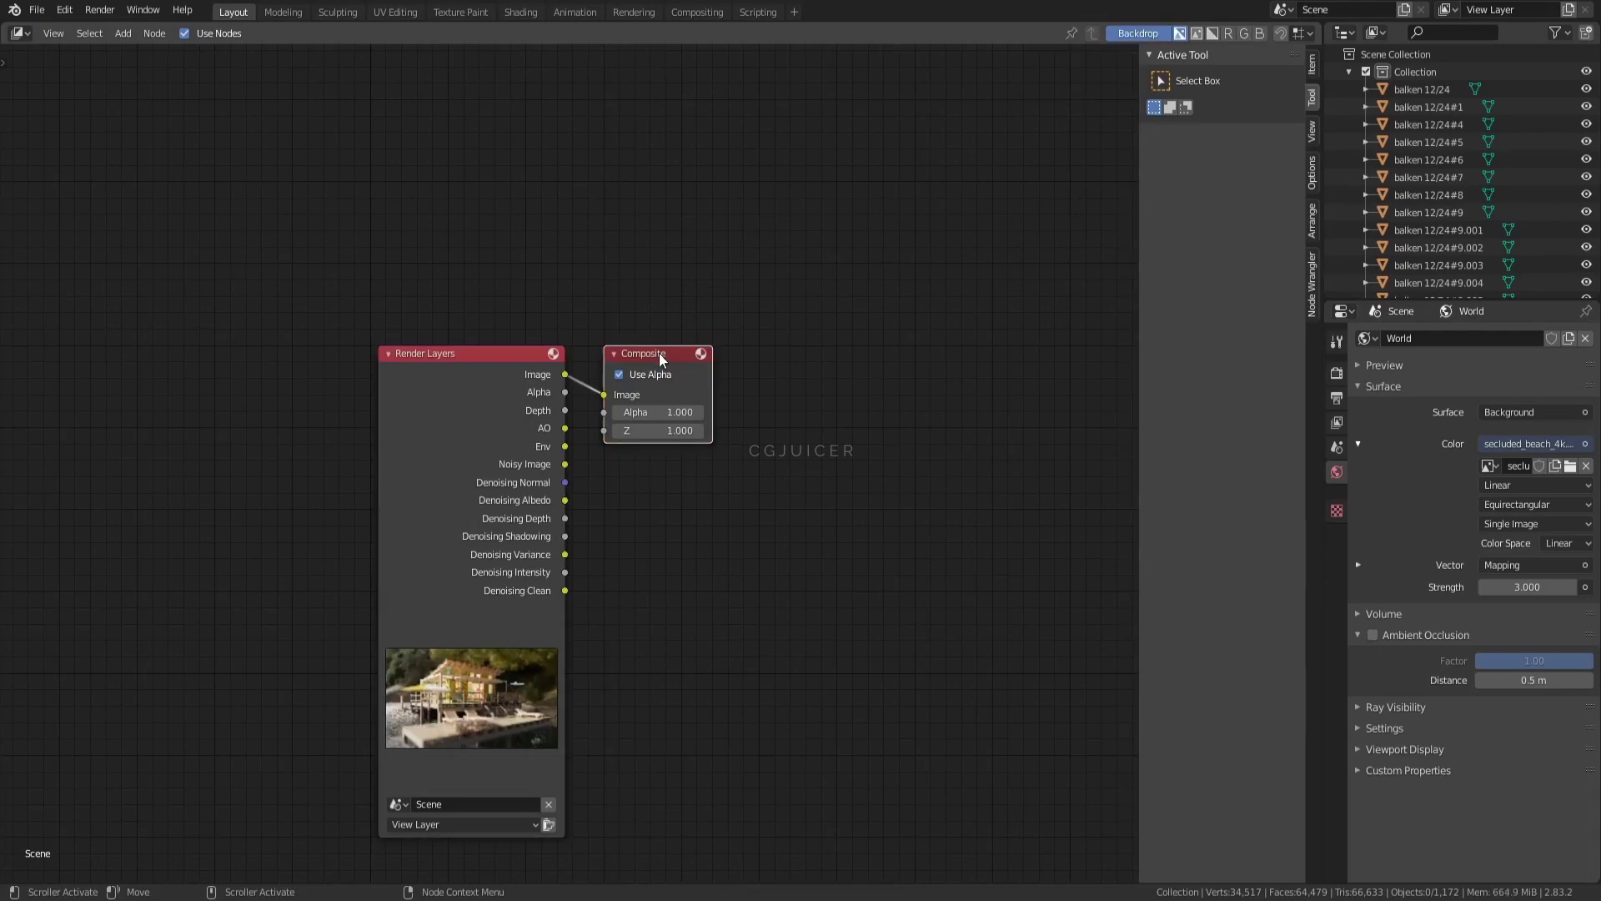
pyautogui.moveTo(660, 360); pyautogui.dragTo(1065, 351)
pyautogui.moveTo(672, 275); pyautogui.dragTo(434, 250, button='middle')
# Step: Insert a Denoise node fed by Noisy Image, Denoising Normal and Denoising Albedo, previewed in a Viewer
pyautogui.hotkey('shift', 'a')
pyautogui.click(350, 281)
pyautogui.write('denoise')
pyautogui.press('Return')
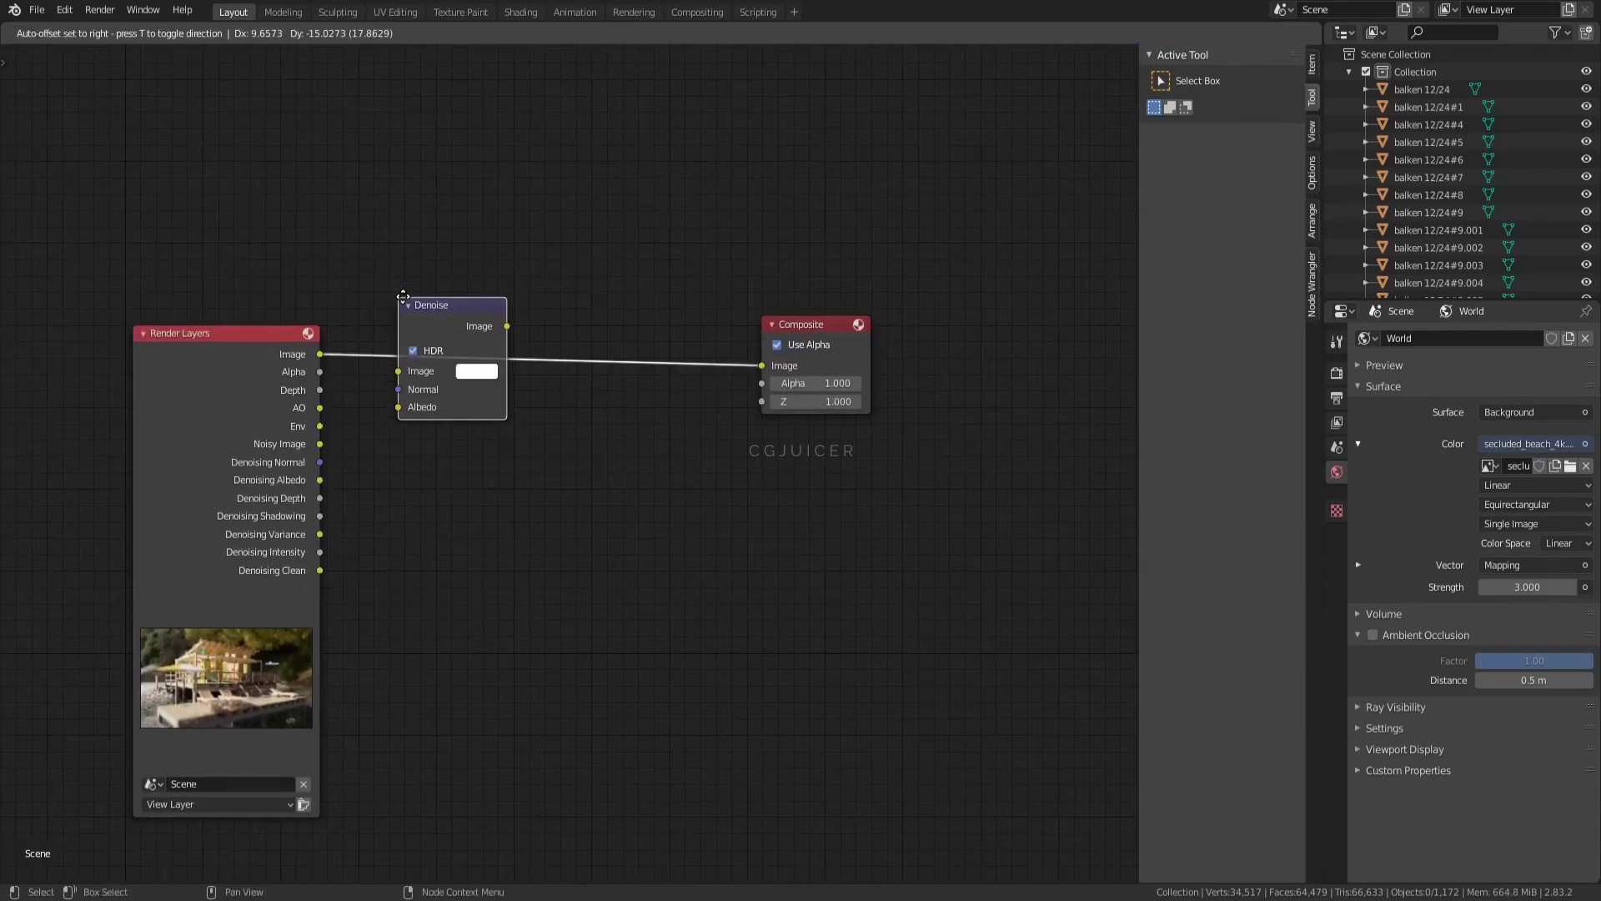
pyautogui.click(431, 337)
pyautogui.moveTo(319, 444)
pyautogui.mouseDown()
pyautogui.moveTo(425, 411)
pyautogui.moveTo(426, 429)
pyautogui.mouseUp()
pyautogui.moveTo(319, 479); pyautogui.dragTo(449, 448)
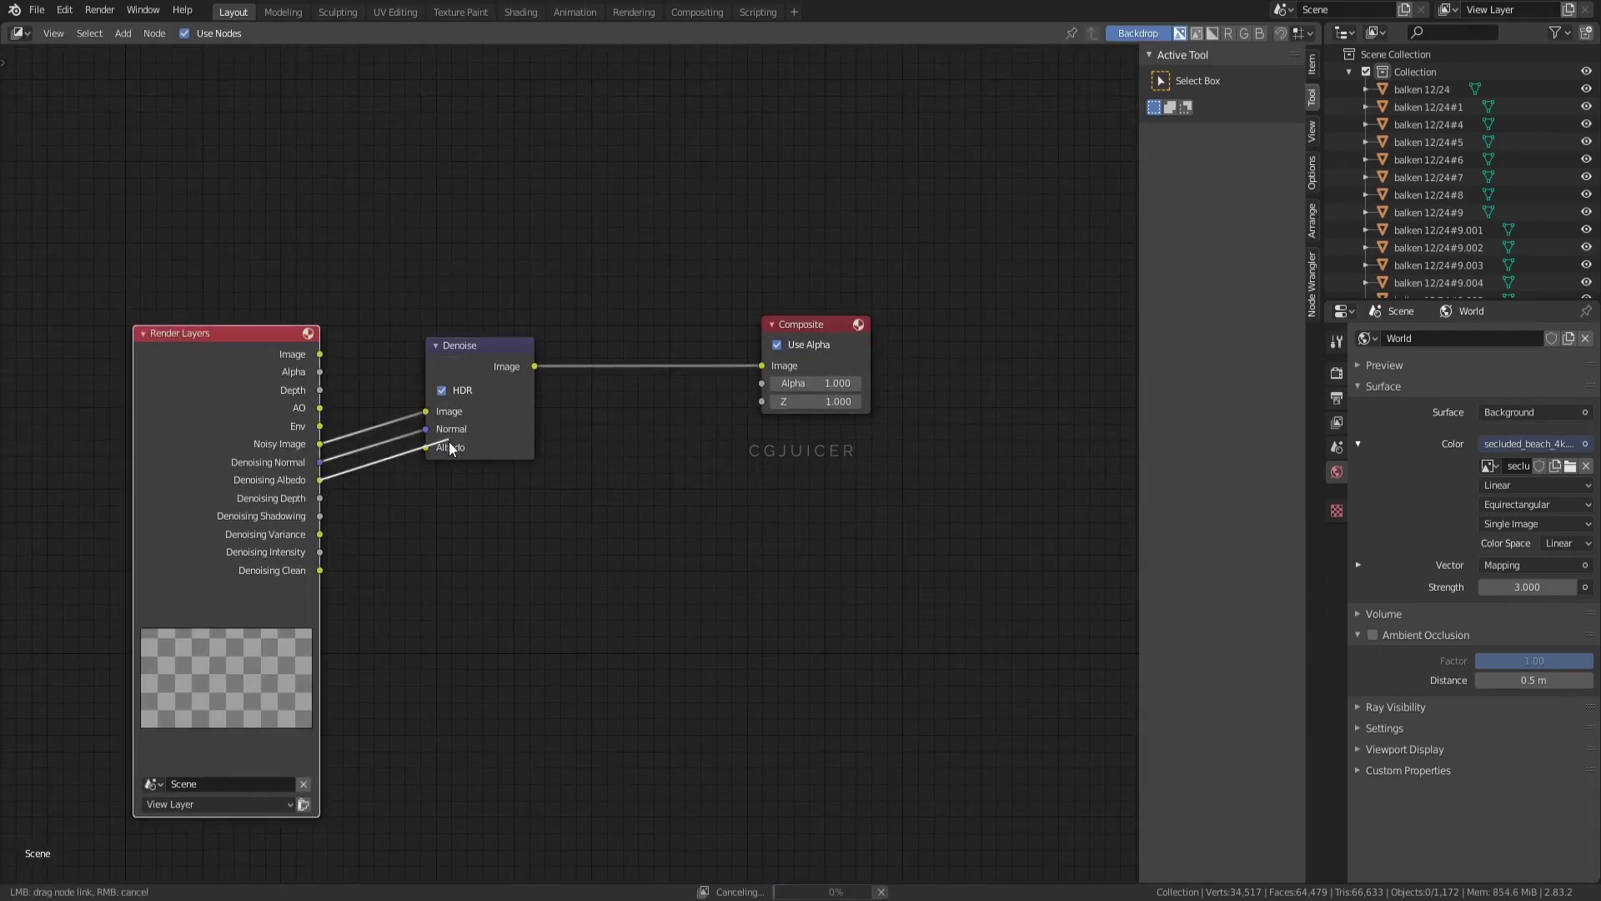
pyautogui.keyDown('ctrl'); pyautogui.keyDown('shift'); pyautogui.click(450, 368); pyautogui.keyUp('shift'); pyautogui.keyUp('ctrl')
pyautogui.moveTo(804, 350); pyautogui.dragTo(1126, 350)
# Step: Add a Mix node after Denoise and connect the AO pass into it
pyautogui.scroll(-2, 581, 349)
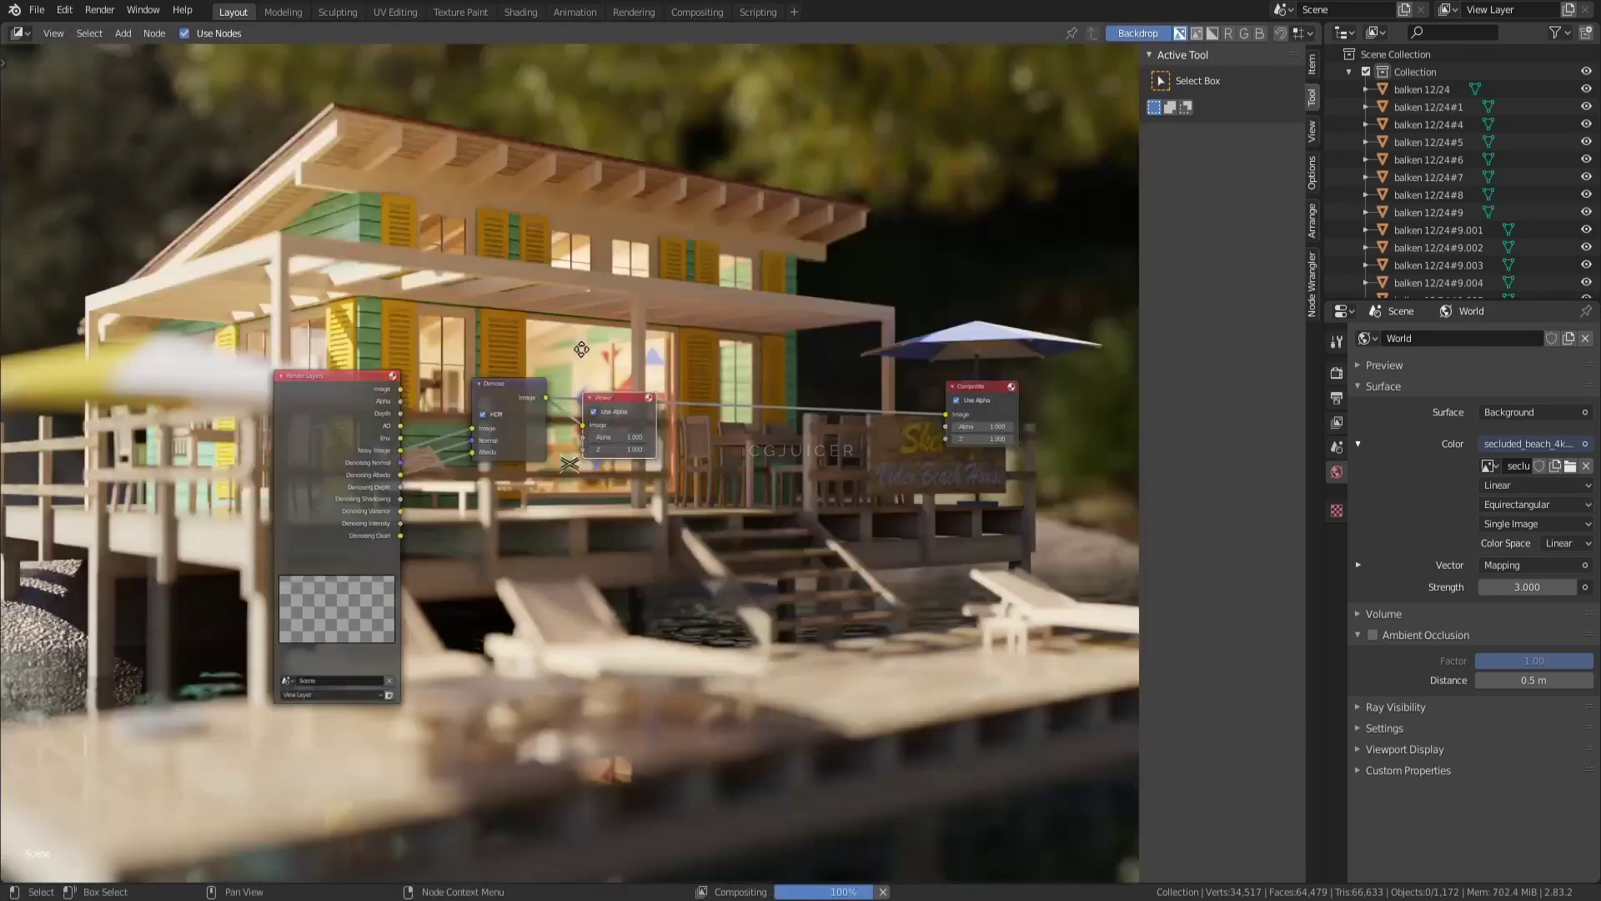
pyautogui.scroll(2, 619, 450)
pyautogui.hotkey('shift', 'a')
pyautogui.click(605, 422)
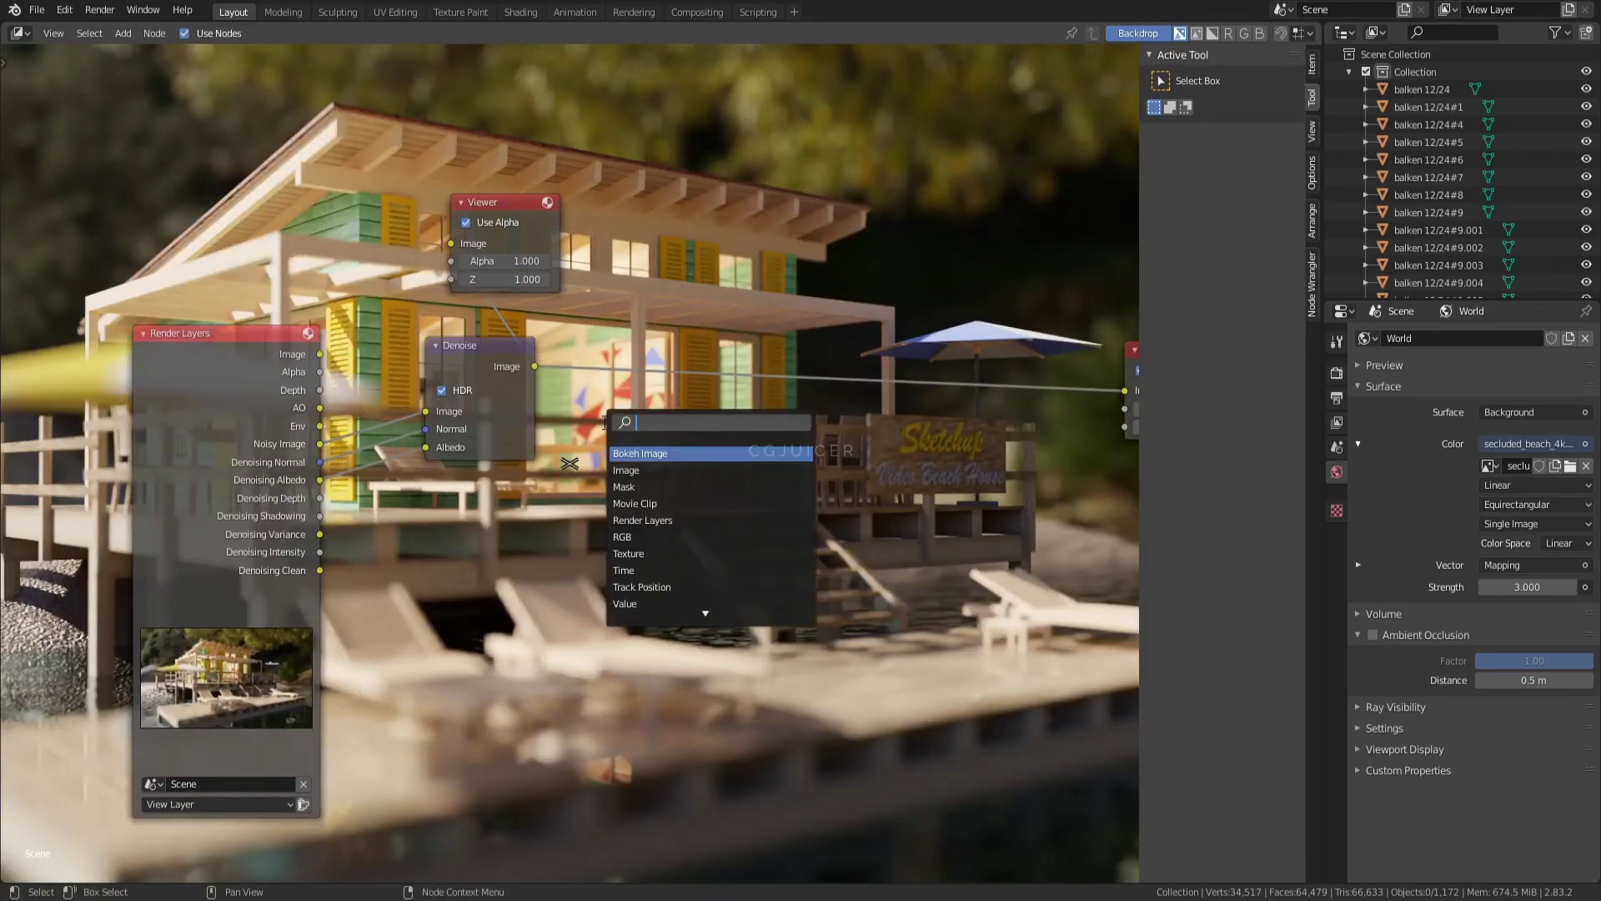
pyautogui.write('mix')
pyautogui.press('Return')
pyautogui.click(617, 334)
pyautogui.moveTo(319, 407)
pyautogui.mouseDown()
pyautogui.moveTo(642, 492)
pyautogui.moveTo(632, 481)
pyautogui.mouseUp()
# Step: Set the Mix node's blend mode to Multiply, with the Viewer placed above it
pyautogui.moveTo(642, 492); pyautogui.dragTo(658, 591, button='middle')
pyautogui.moveTo(486, 208); pyautogui.dragTo(745, 355)
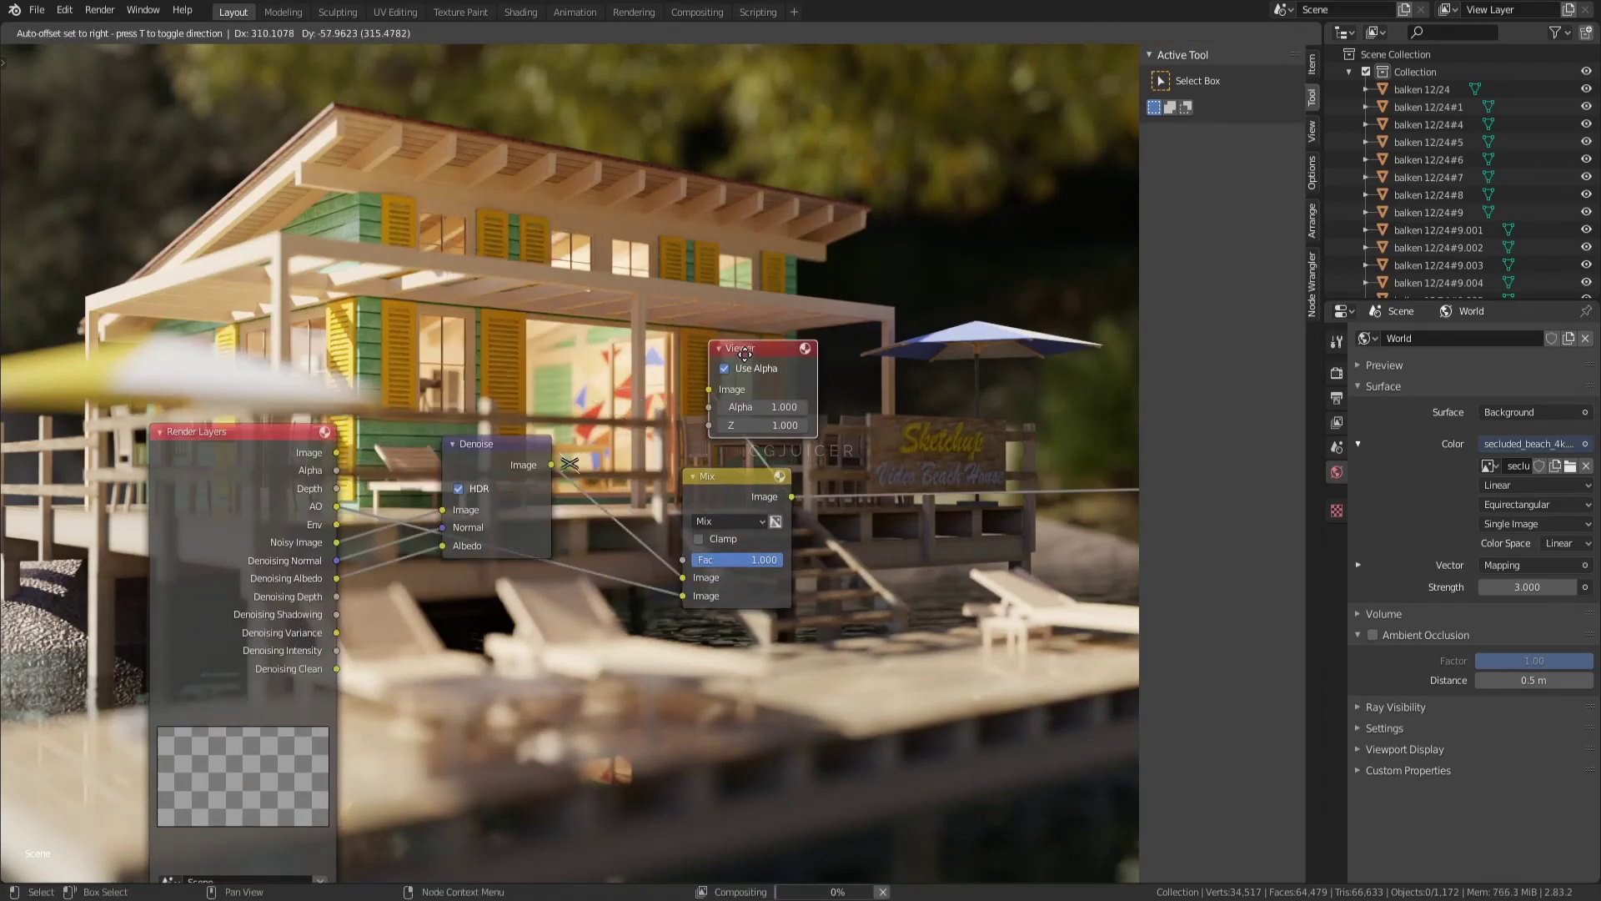
pyautogui.click(750, 565)
pyautogui.click(750, 564)
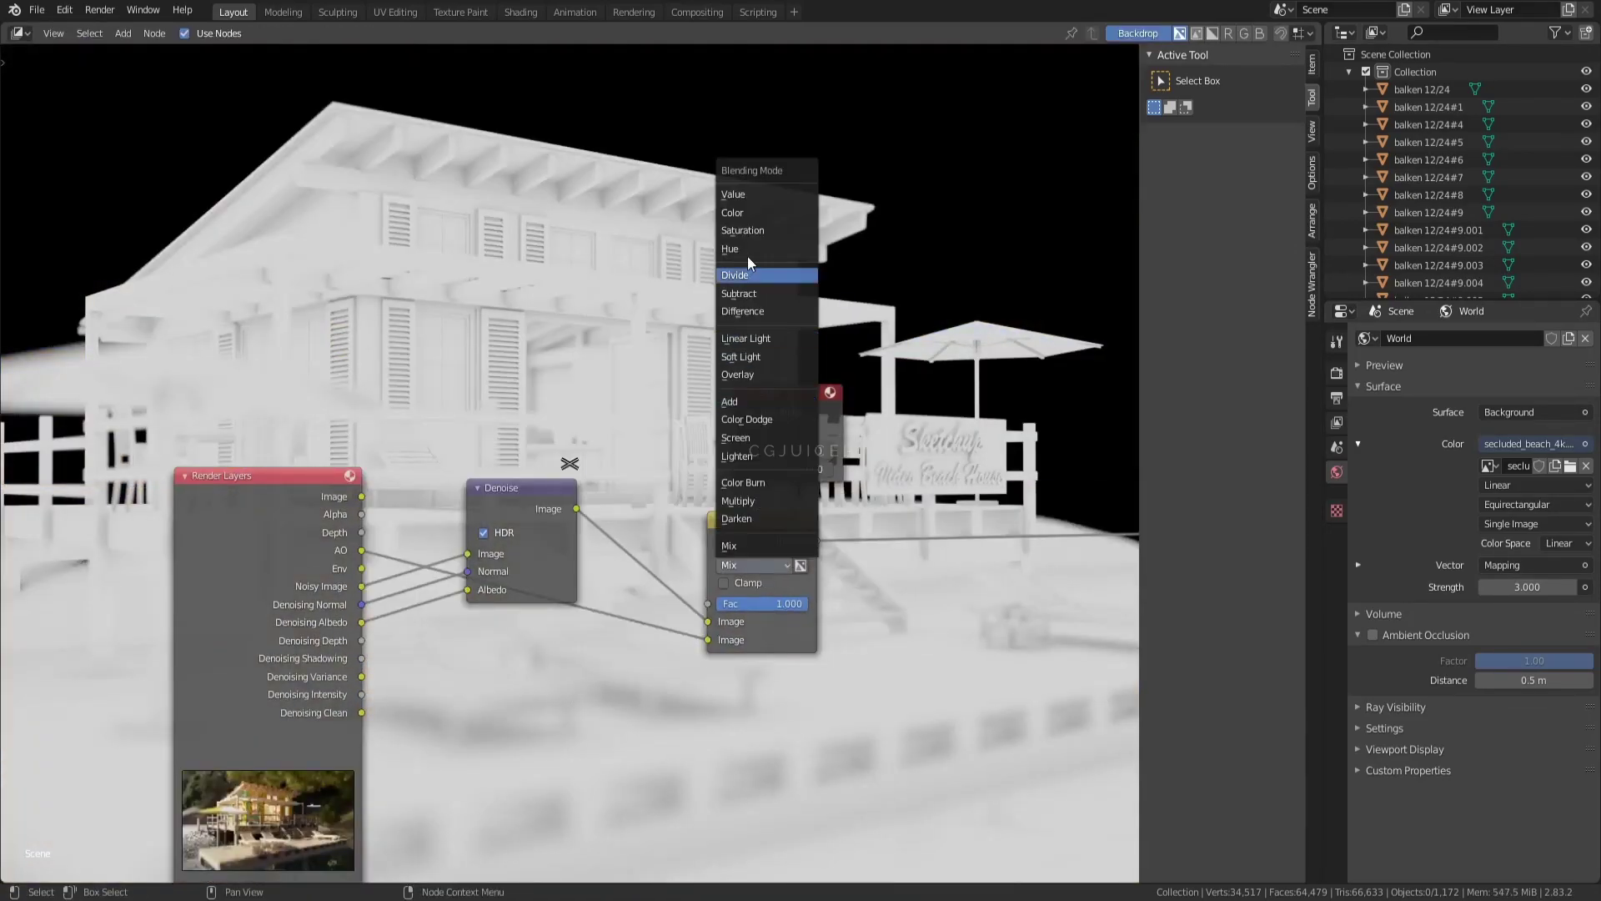
pyautogui.click(738, 500)
# Step: Add a ColorRamp driven by the AO pass, with its white stop at position 0.010
pyautogui.hotkey('shift', 'a')
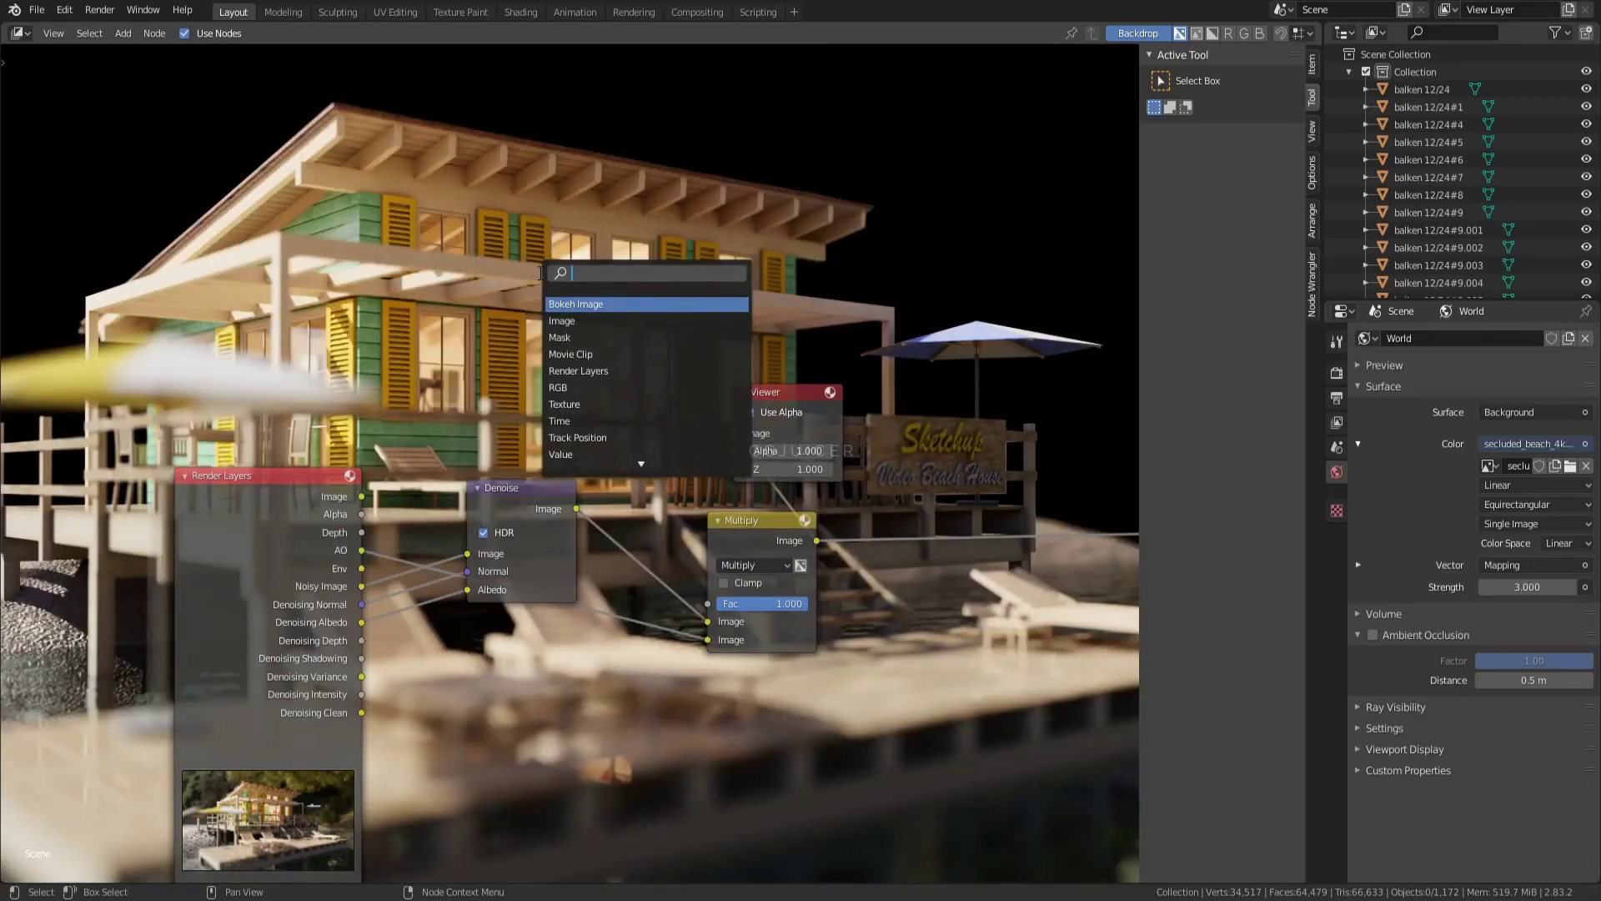
pyautogui.hotkey('shift', 'a')
pyautogui.write('r')
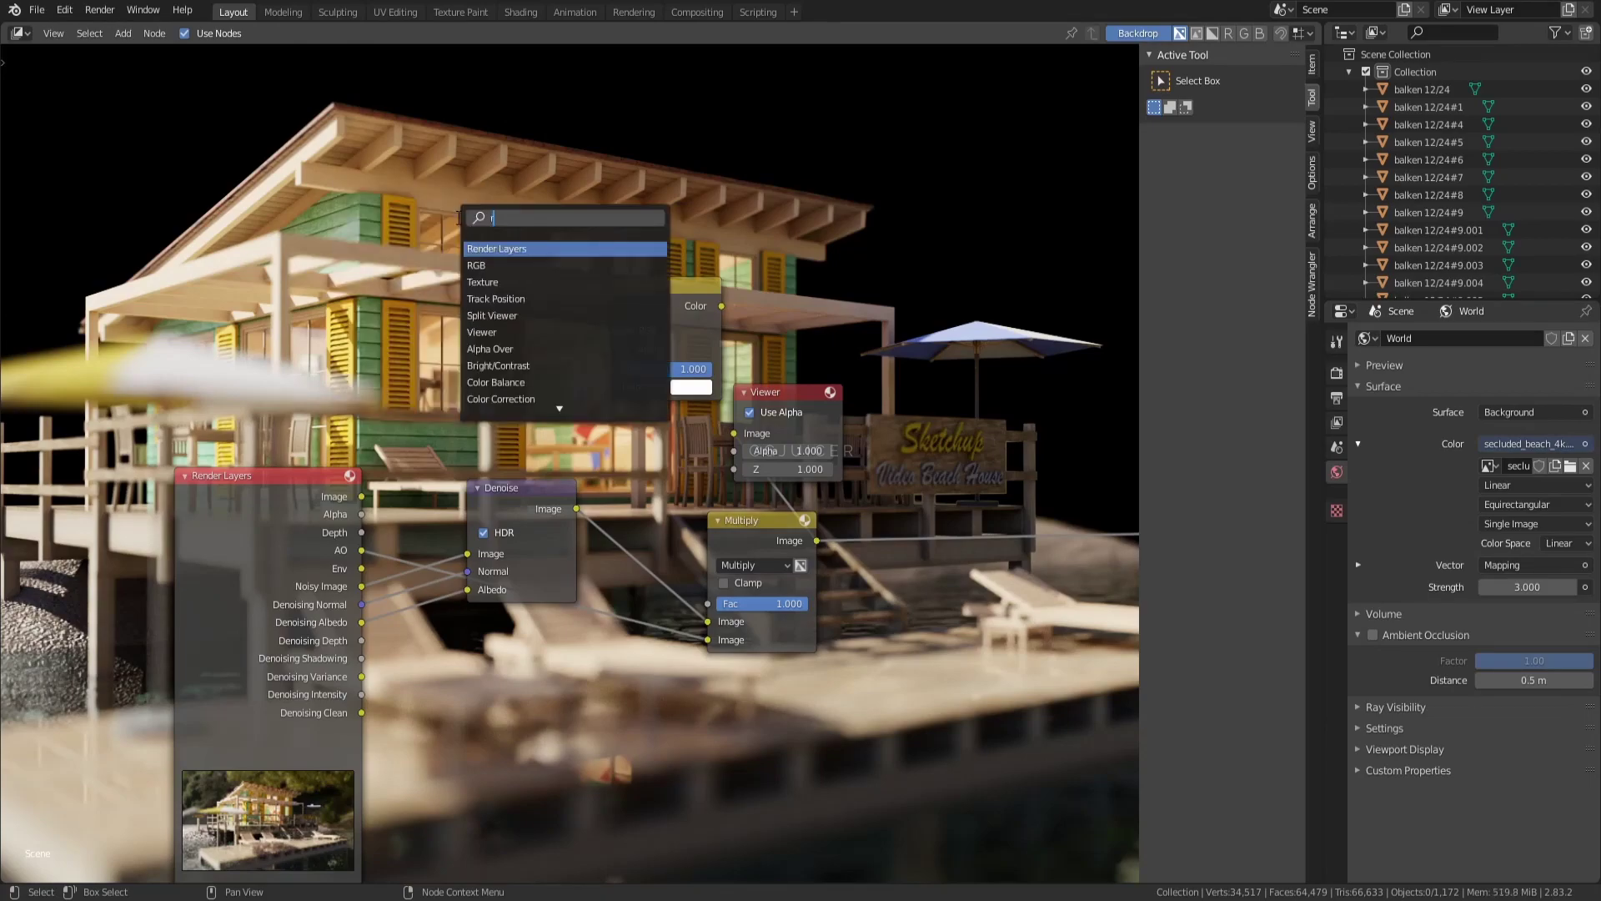
pyautogui.write('amp')
pyautogui.press('Return')
pyautogui.click(584, 325)
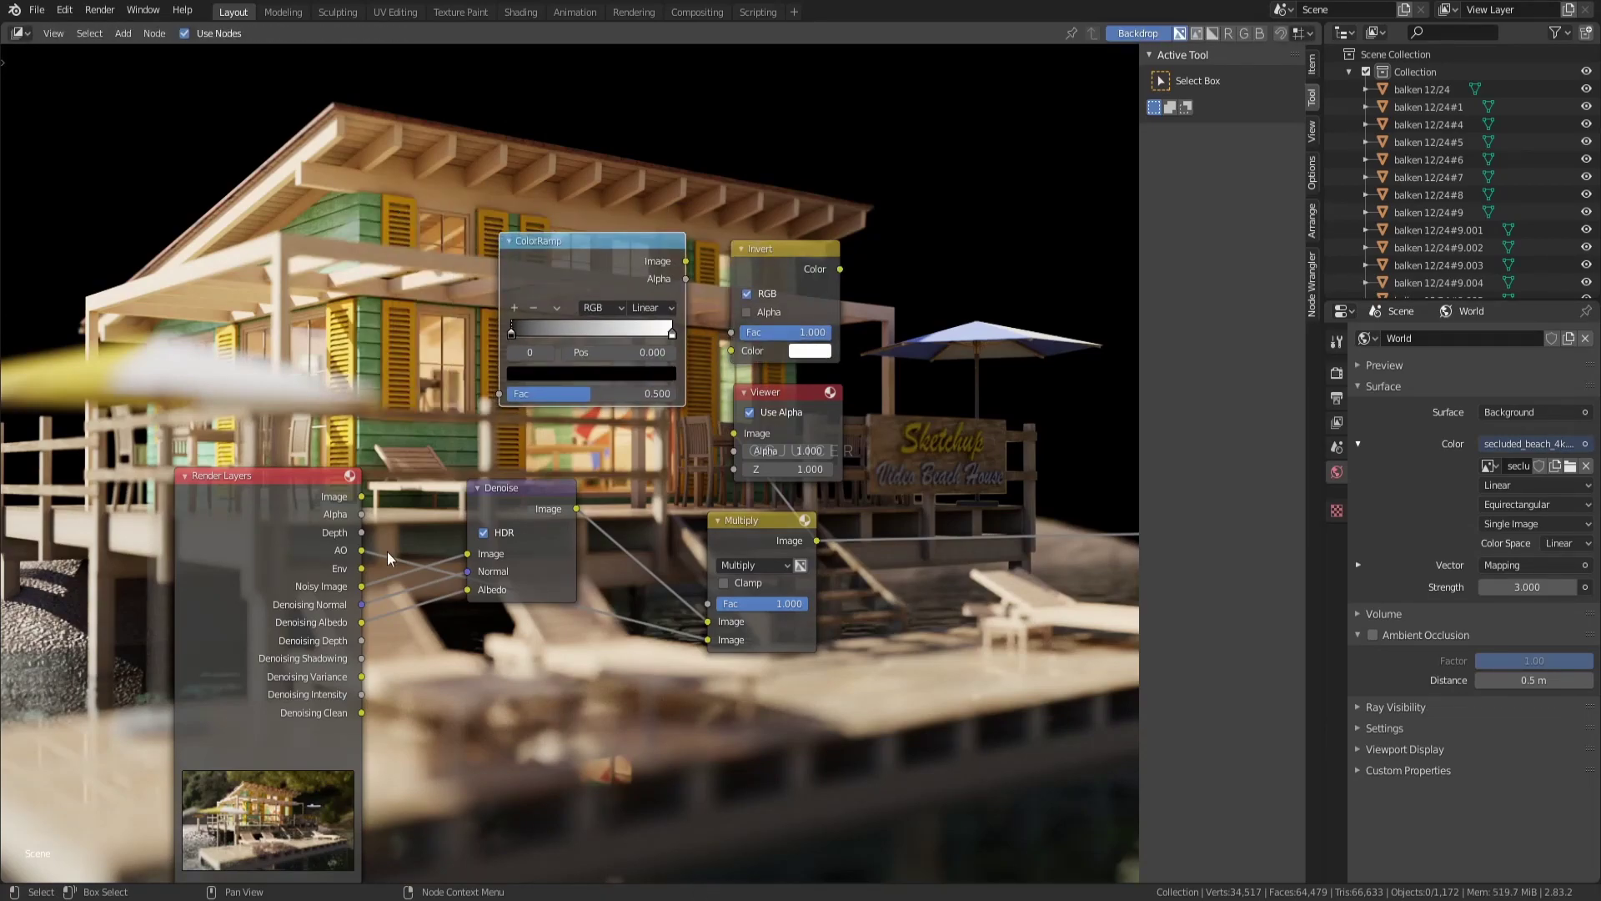
pyautogui.moveTo(361, 549); pyautogui.dragTo(498, 393)
pyautogui.keyDown('ctrl'); pyautogui.keyDown('shift'); pyautogui.click(540, 265); pyautogui.keyUp('shift'); pyautogui.keyUp('ctrl')
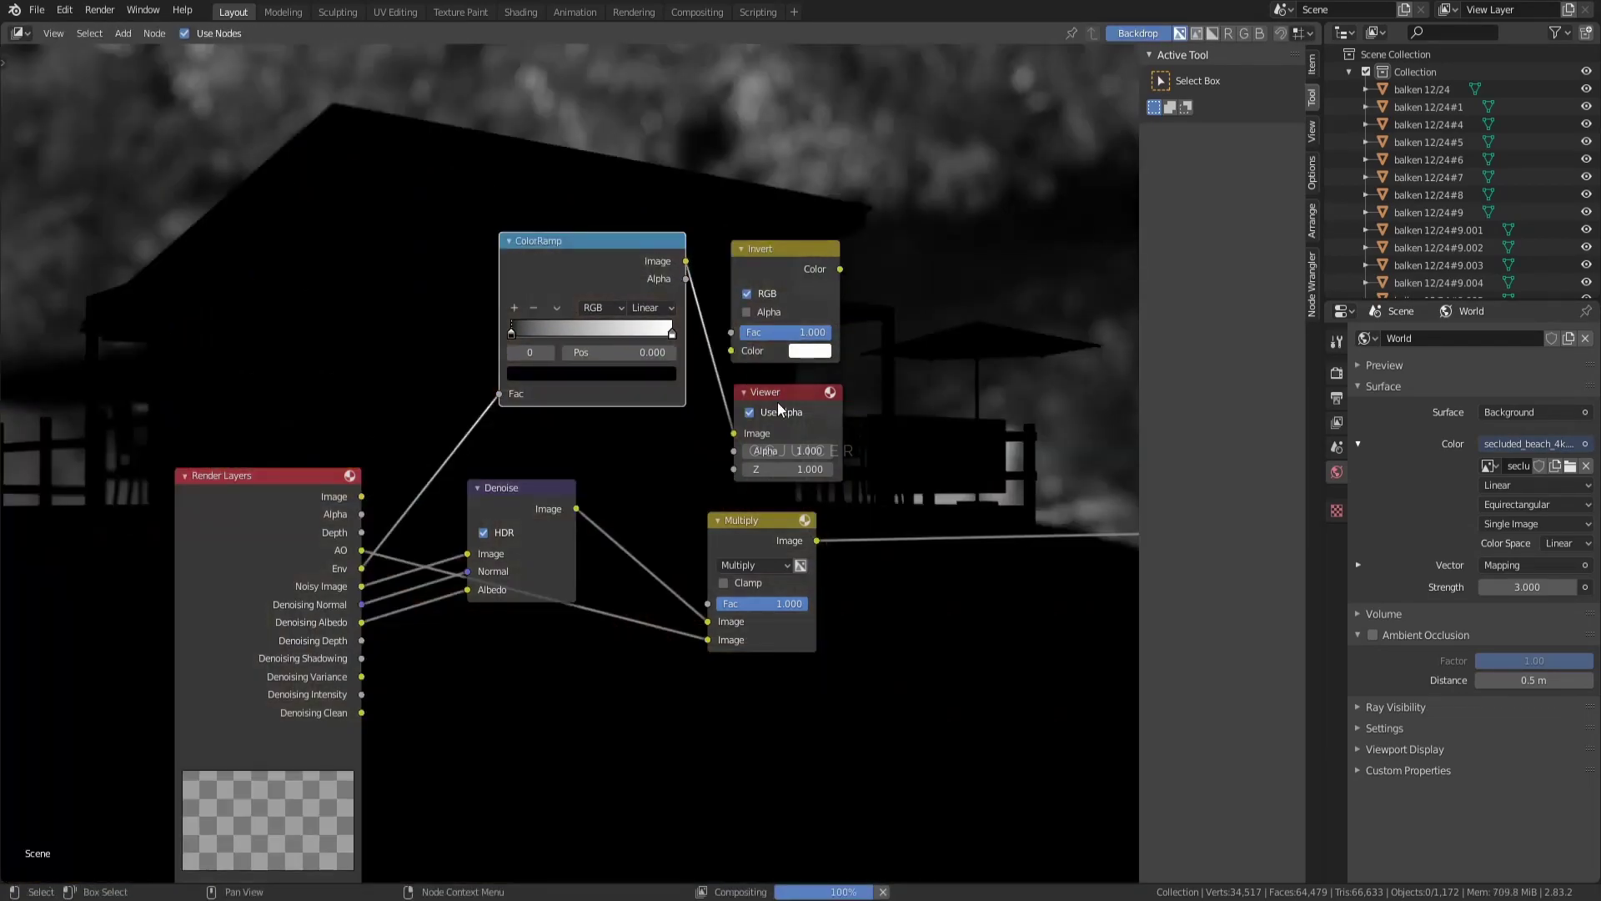
pyautogui.moveTo(778, 407); pyautogui.dragTo(561, 131)
pyautogui.moveTo(672, 334); pyautogui.dragTo(639, 340)
pyautogui.click(630, 354)
pyautogui.write('0.1')
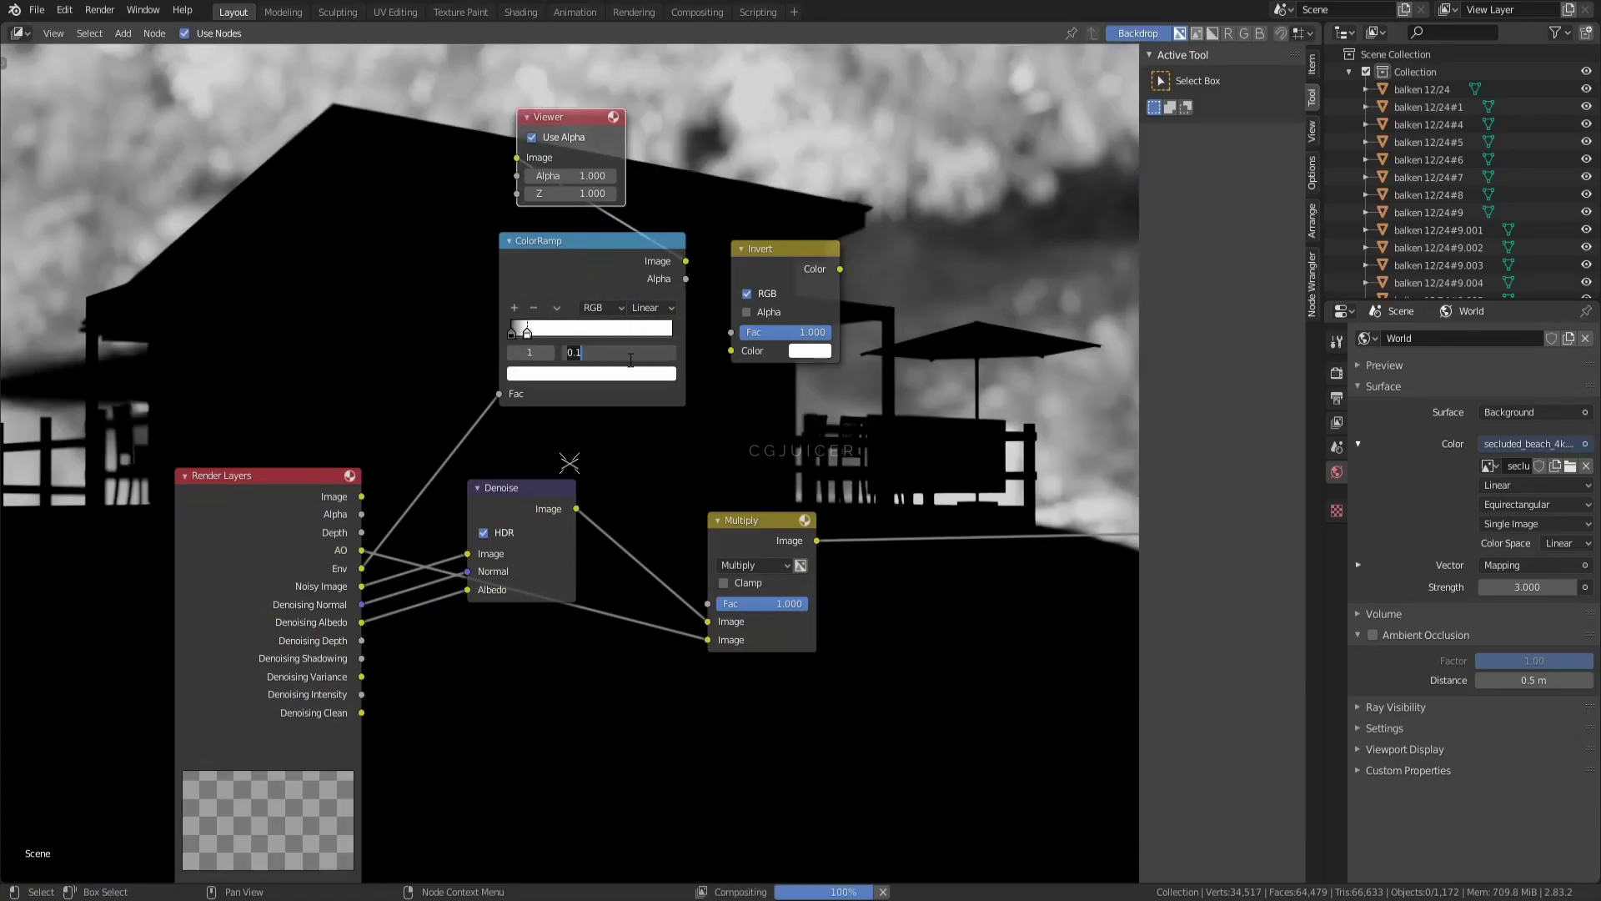
pyautogui.write('0')
pyautogui.write('1')
pyautogui.press('Return')
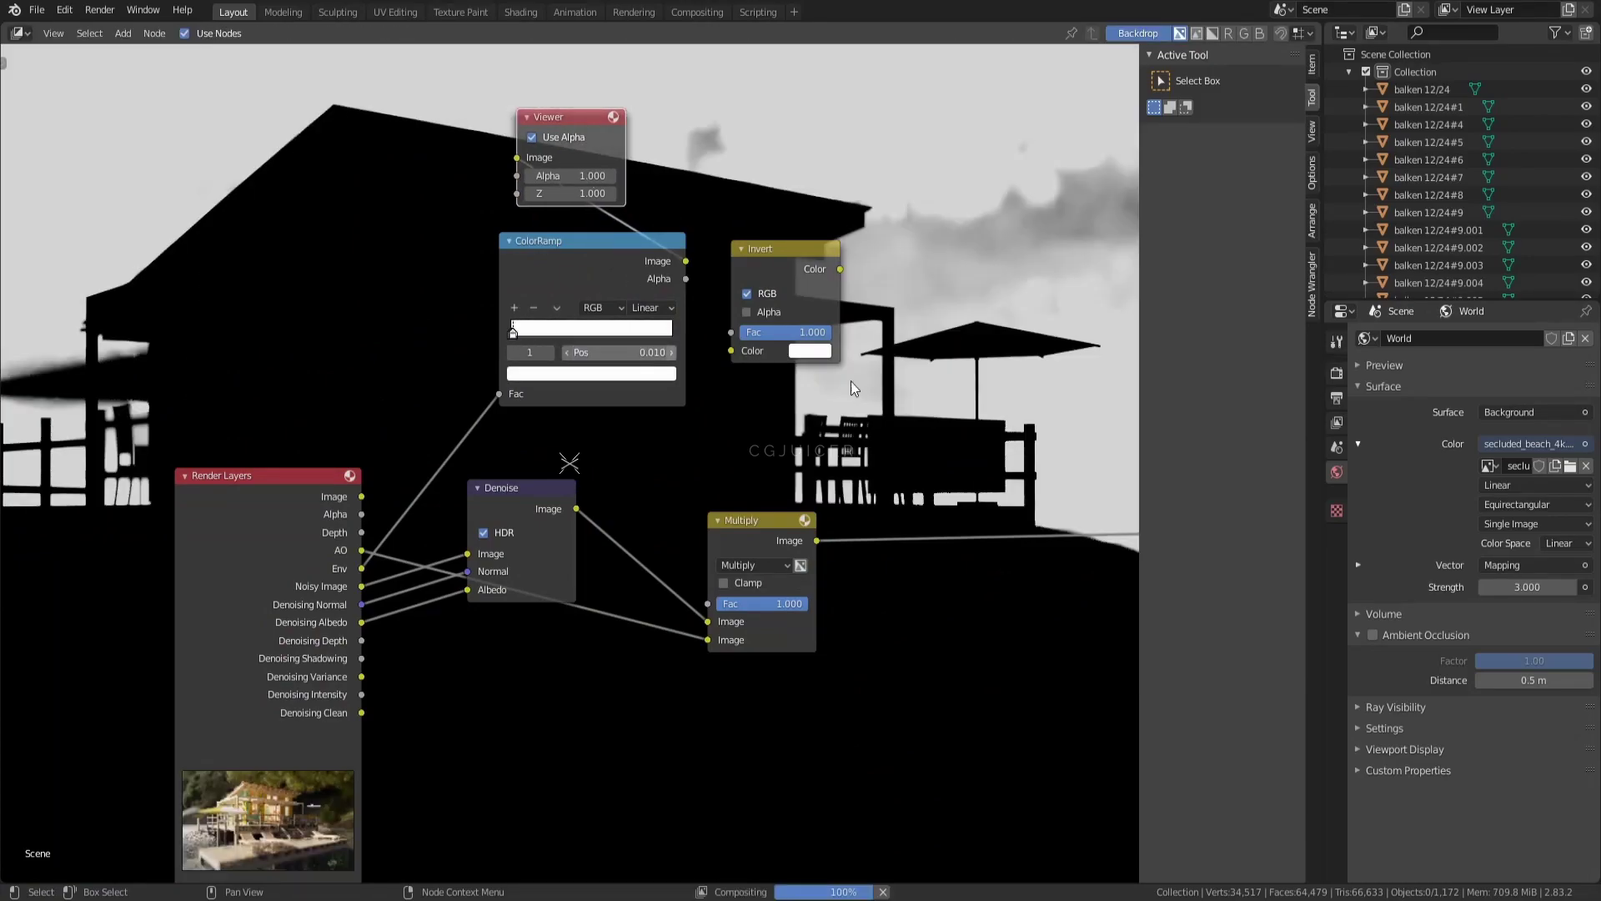
# Step: Route the ColorRamp output through an Invert node into the Multiply factor
pyautogui.scroll(-2, 850, 382)
pyautogui.scroll(2, 708, 332)
pyautogui.moveTo(695, 245); pyautogui.dragTo(752, 341)
pyautogui.moveTo(793, 234); pyautogui.dragTo(633, 250, button='middle')
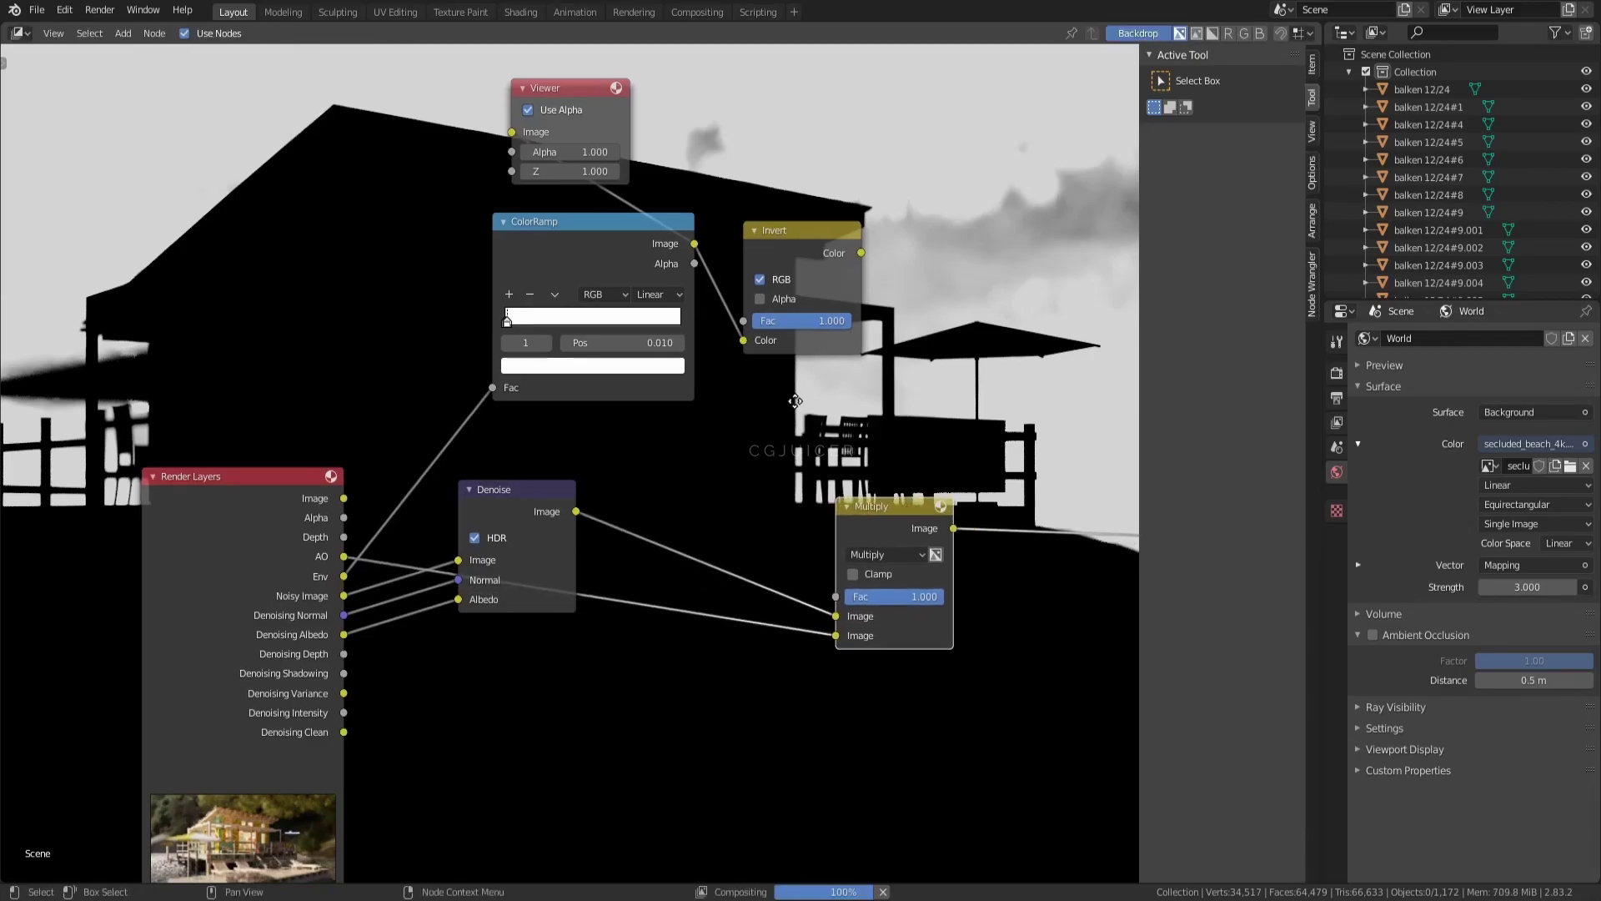
pyautogui.moveTo(702, 270)
pyautogui.mouseDown()
pyautogui.moveTo(677, 613)
pyautogui.moveTo(828, 573)
pyautogui.mouseUp()
pyautogui.scroll(-2, 780, 411)
pyautogui.moveTo(779, 411); pyautogui.dragTo(575, 433, button='middle')
# Step: Add a Filter node set to Sharpen before the Composite output
pyautogui.keyDown('ctrl'); pyautogui.keyDown('shift'); pyautogui.click(523, 521); pyautogui.keyUp('shift'); pyautogui.keyUp('ctrl')
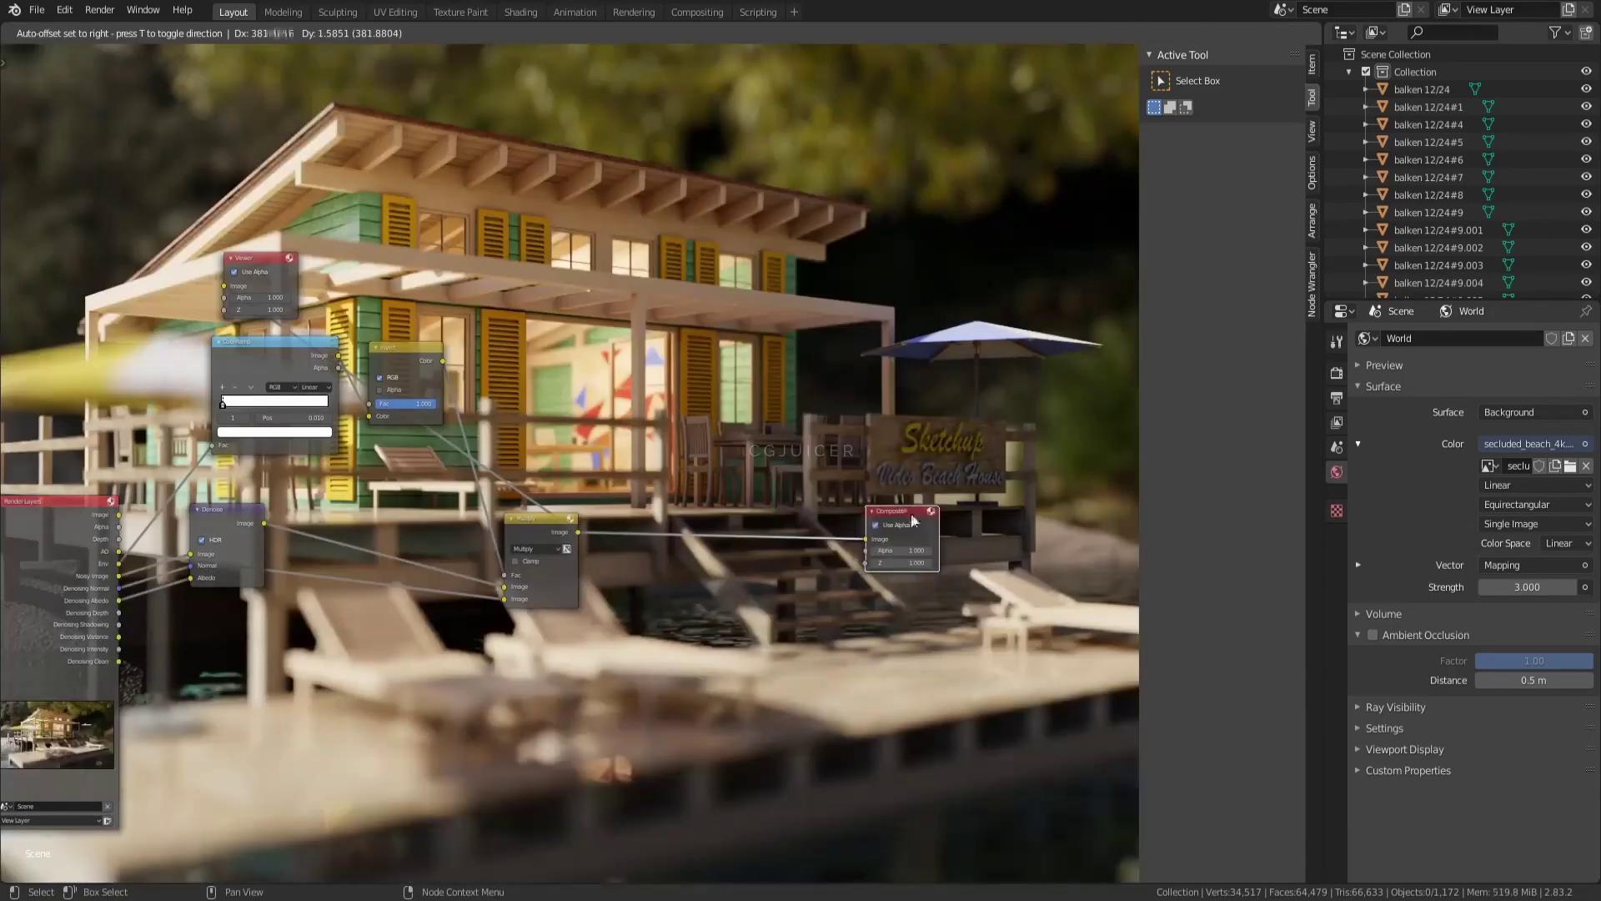
pyautogui.scroll(2, 533, 517)
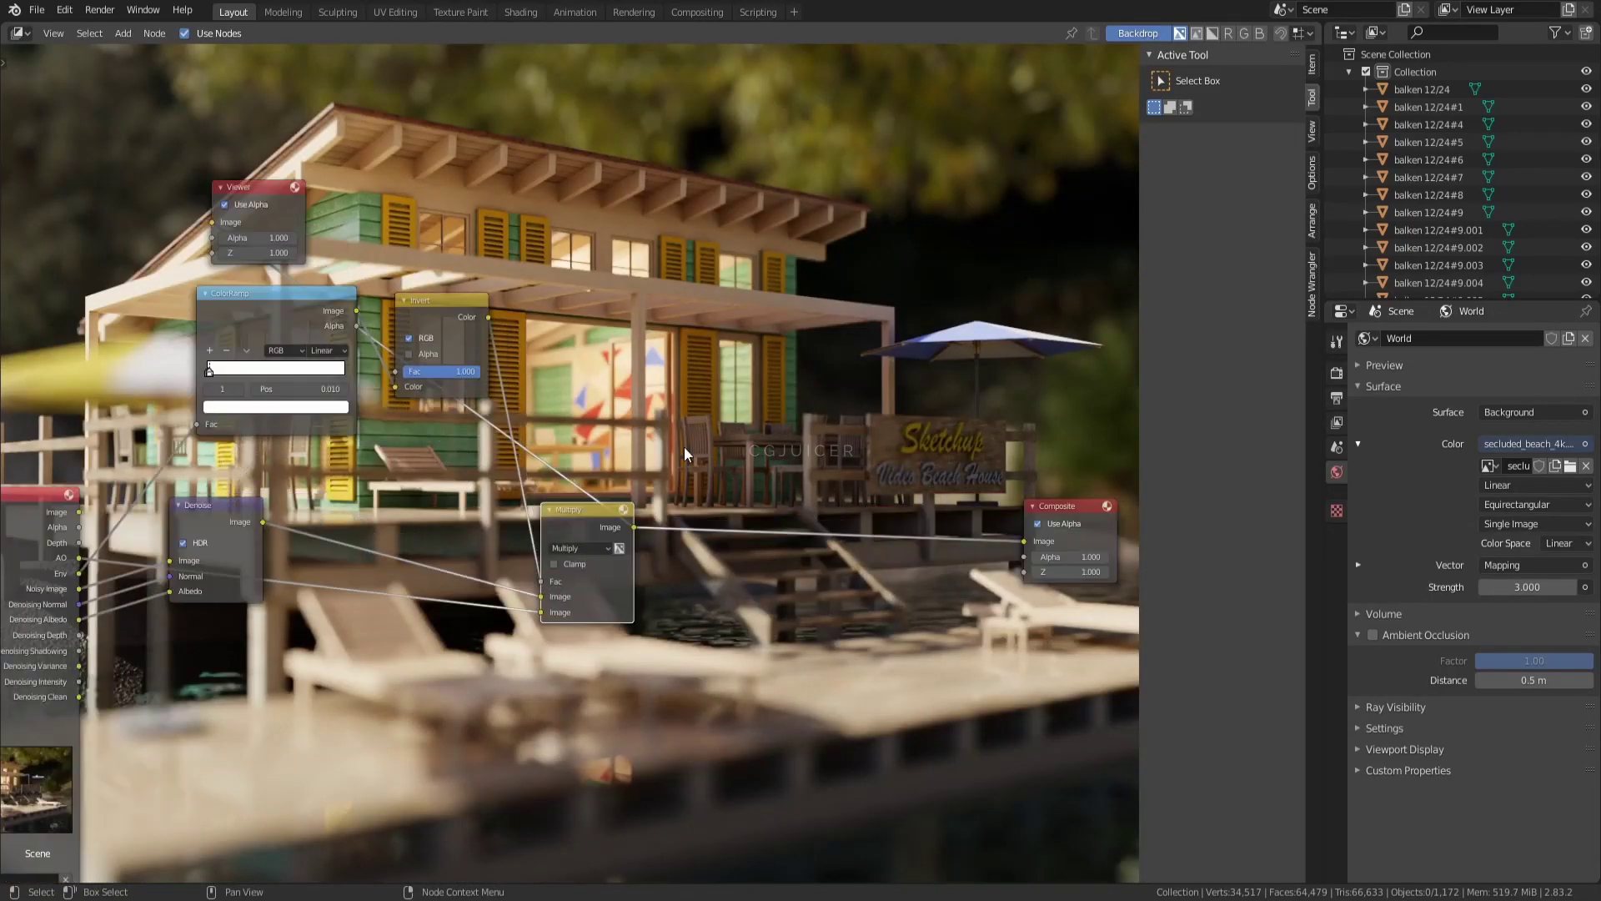
pyautogui.hotkey('shift', 'a')
pyautogui.click(700, 467)
pyautogui.write('filyte')
pyautogui.press('Return')
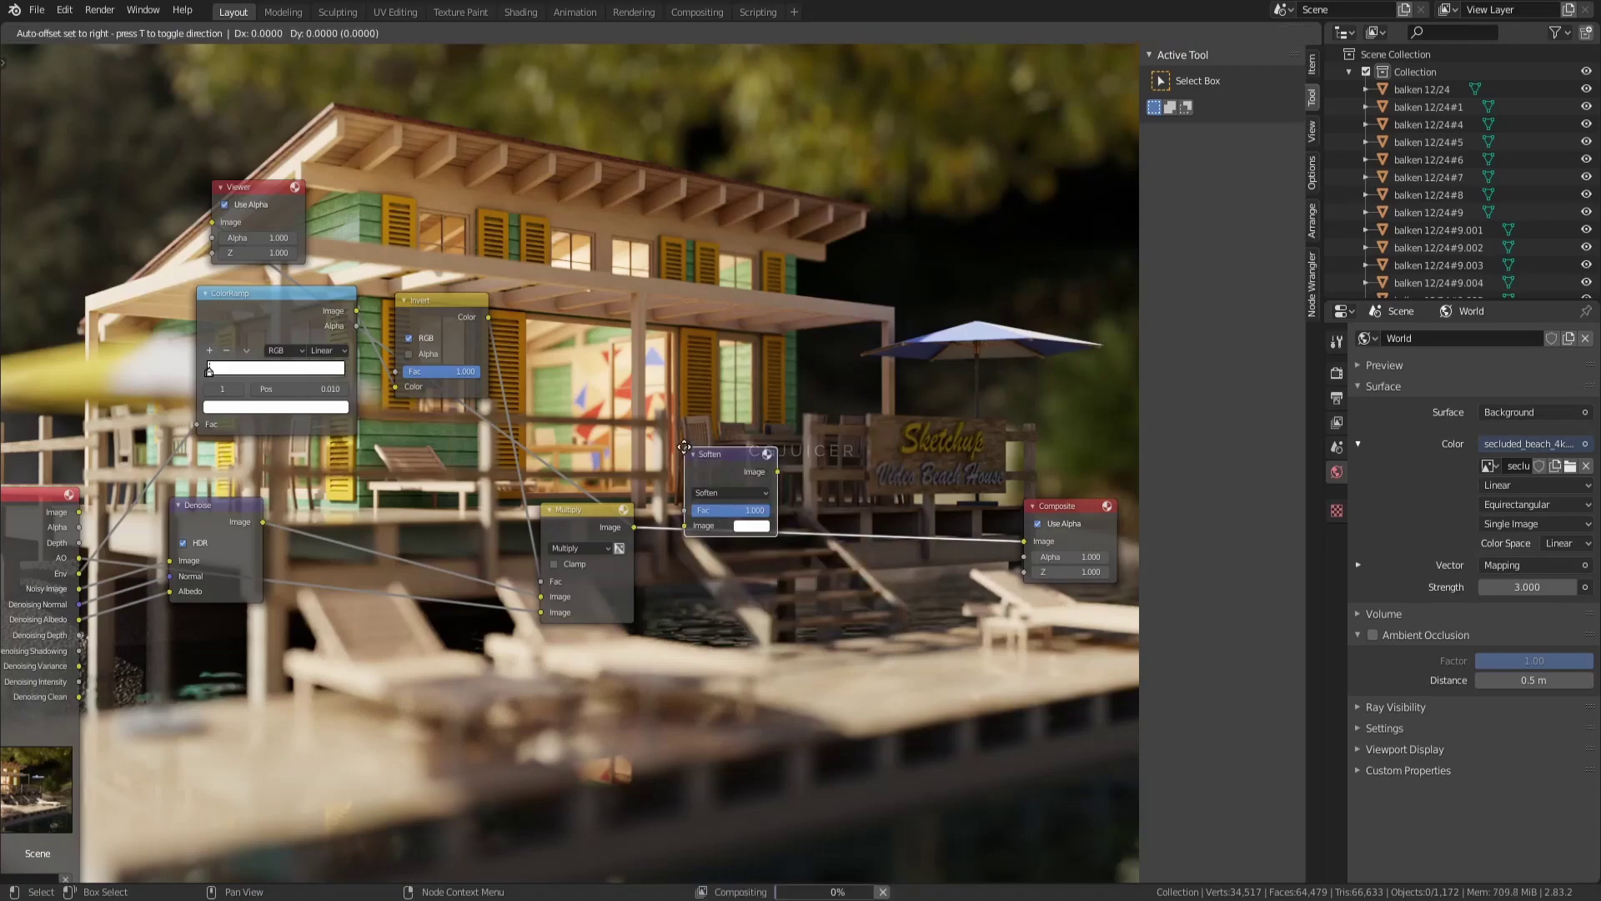
pyautogui.click(736, 554)
pyautogui.scroll(1, 735, 553)
pyautogui.scroll(1, 736, 554)
pyautogui.click(775, 569)
pyautogui.click(754, 610)
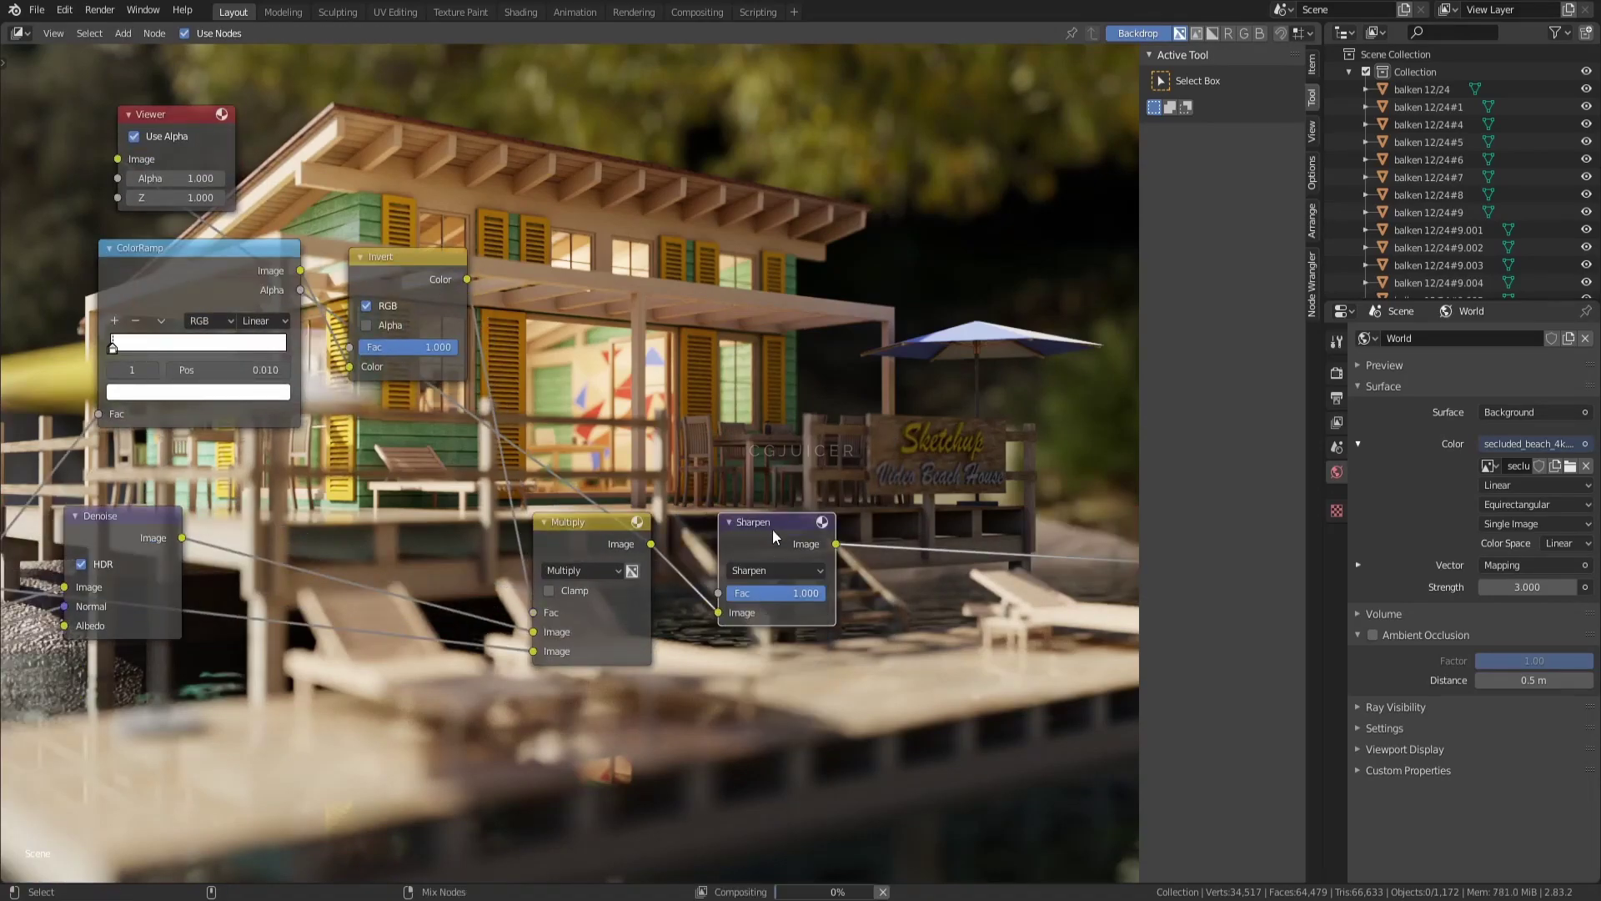
# Step: Preview the Sharpen result and insert a Lens Distortion node between Sharpen and Composite
pyautogui.moveTo(433, 254); pyautogui.dragTo(444, 301)
pyautogui.rightClick(444, 301)
pyautogui.keyDown('ctrl'); pyautogui.keyDown('shift'); pyautogui.click(807, 548); pyautogui.keyUp('shift'); pyautogui.keyUp('ctrl')
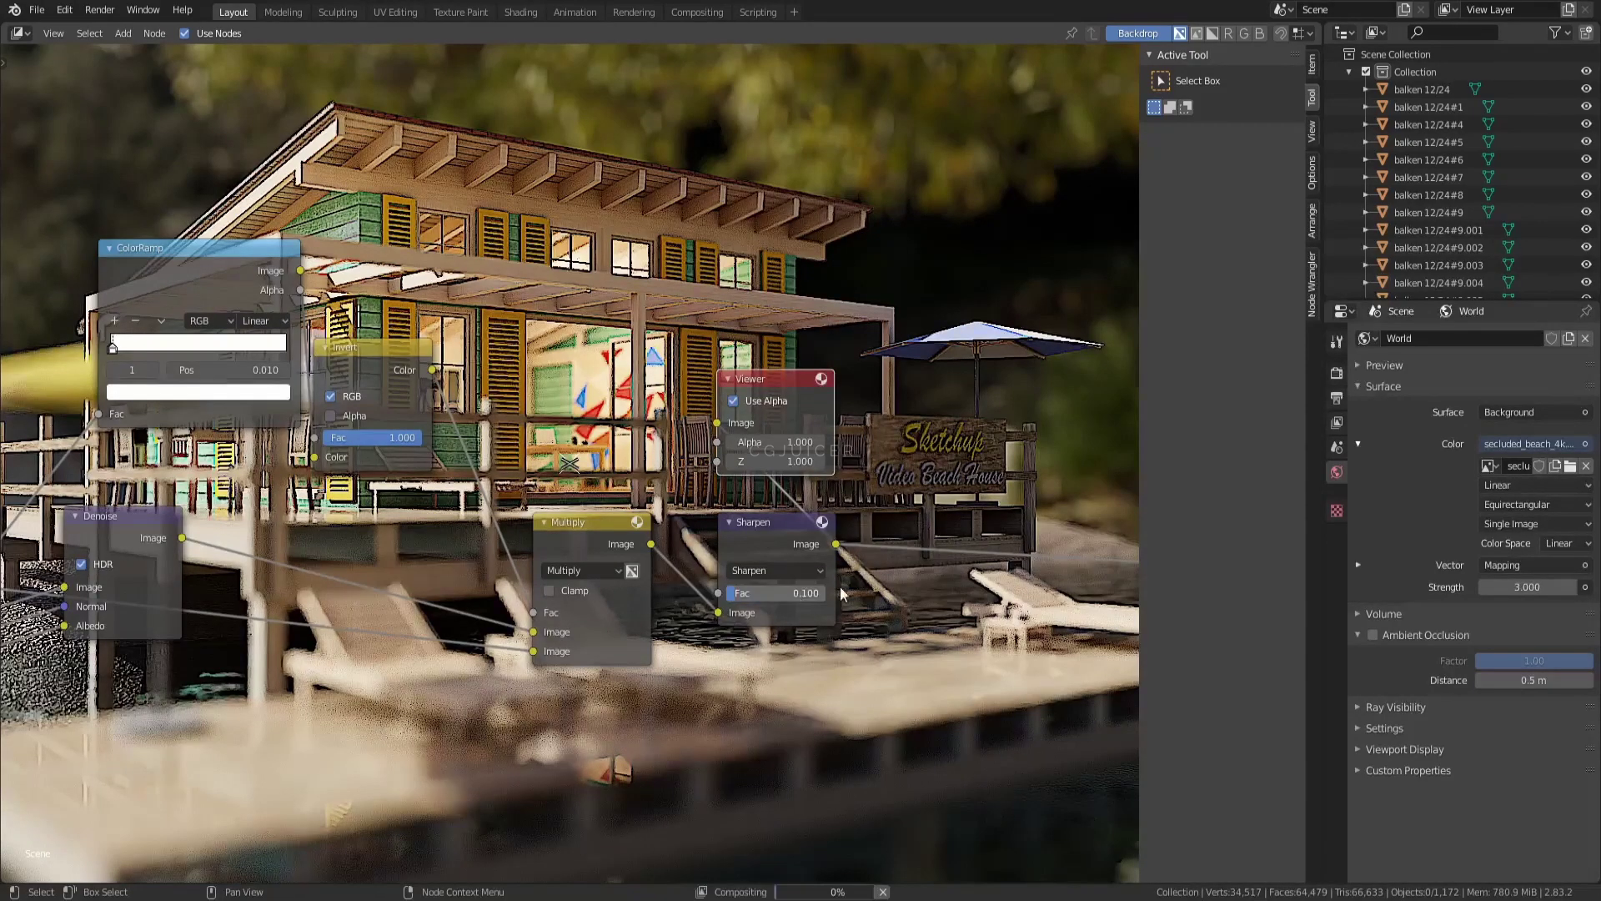
pyautogui.moveTo(840, 593); pyautogui.dragTo(498, 621, button='middle')
pyautogui.hotkey('shift', 'a')
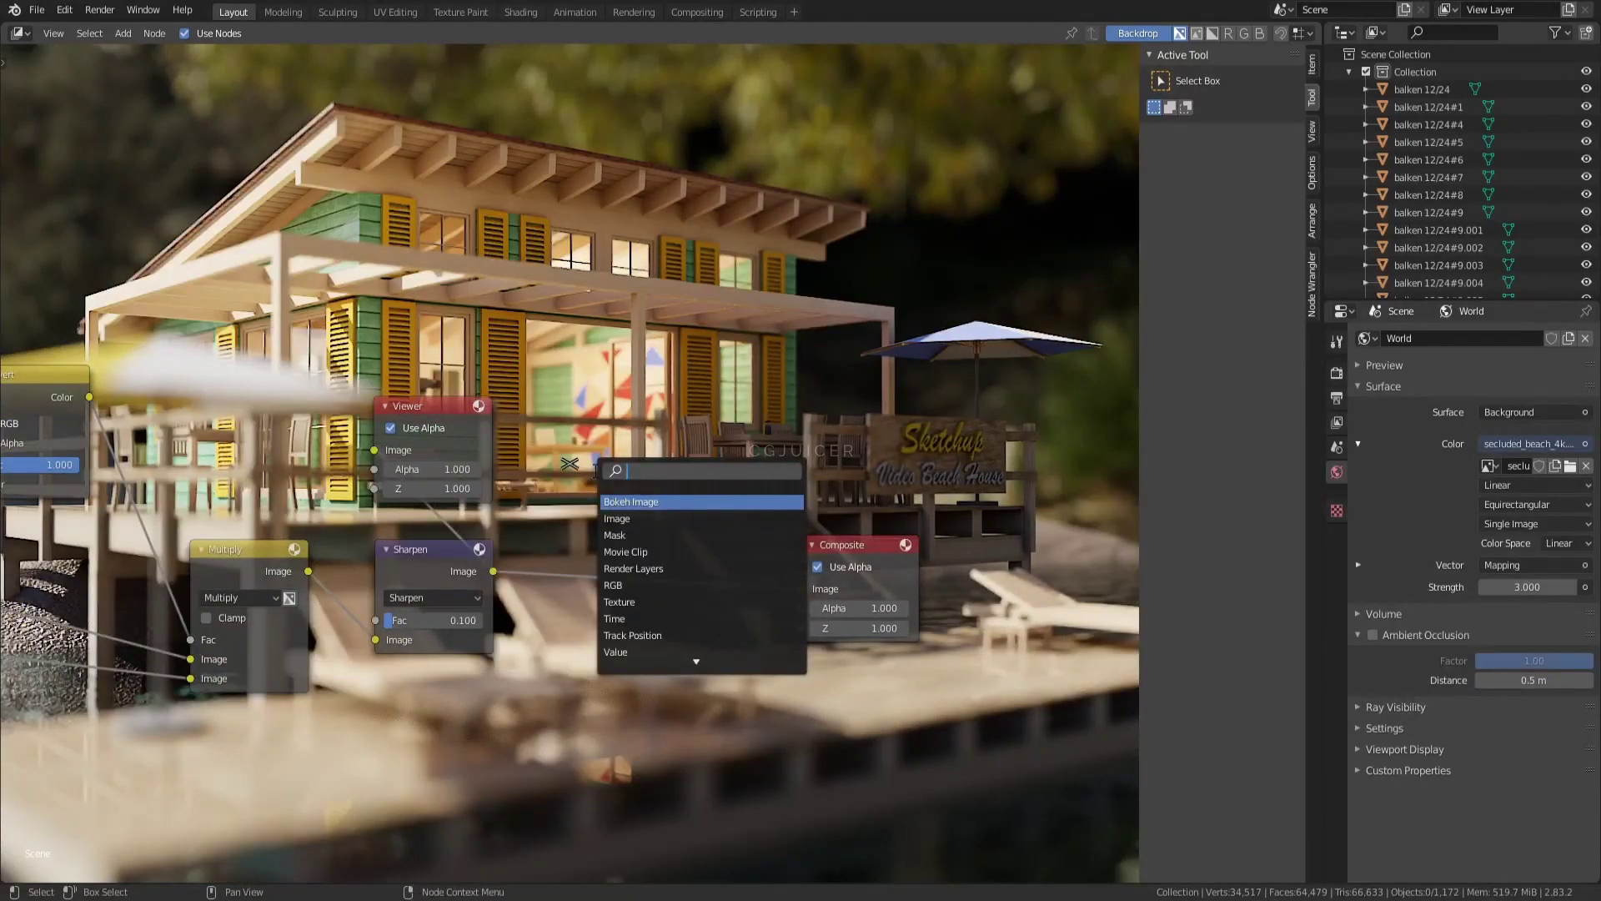
pyautogui.write('lens')
pyautogui.press('Return')
pyautogui.click(606, 567)
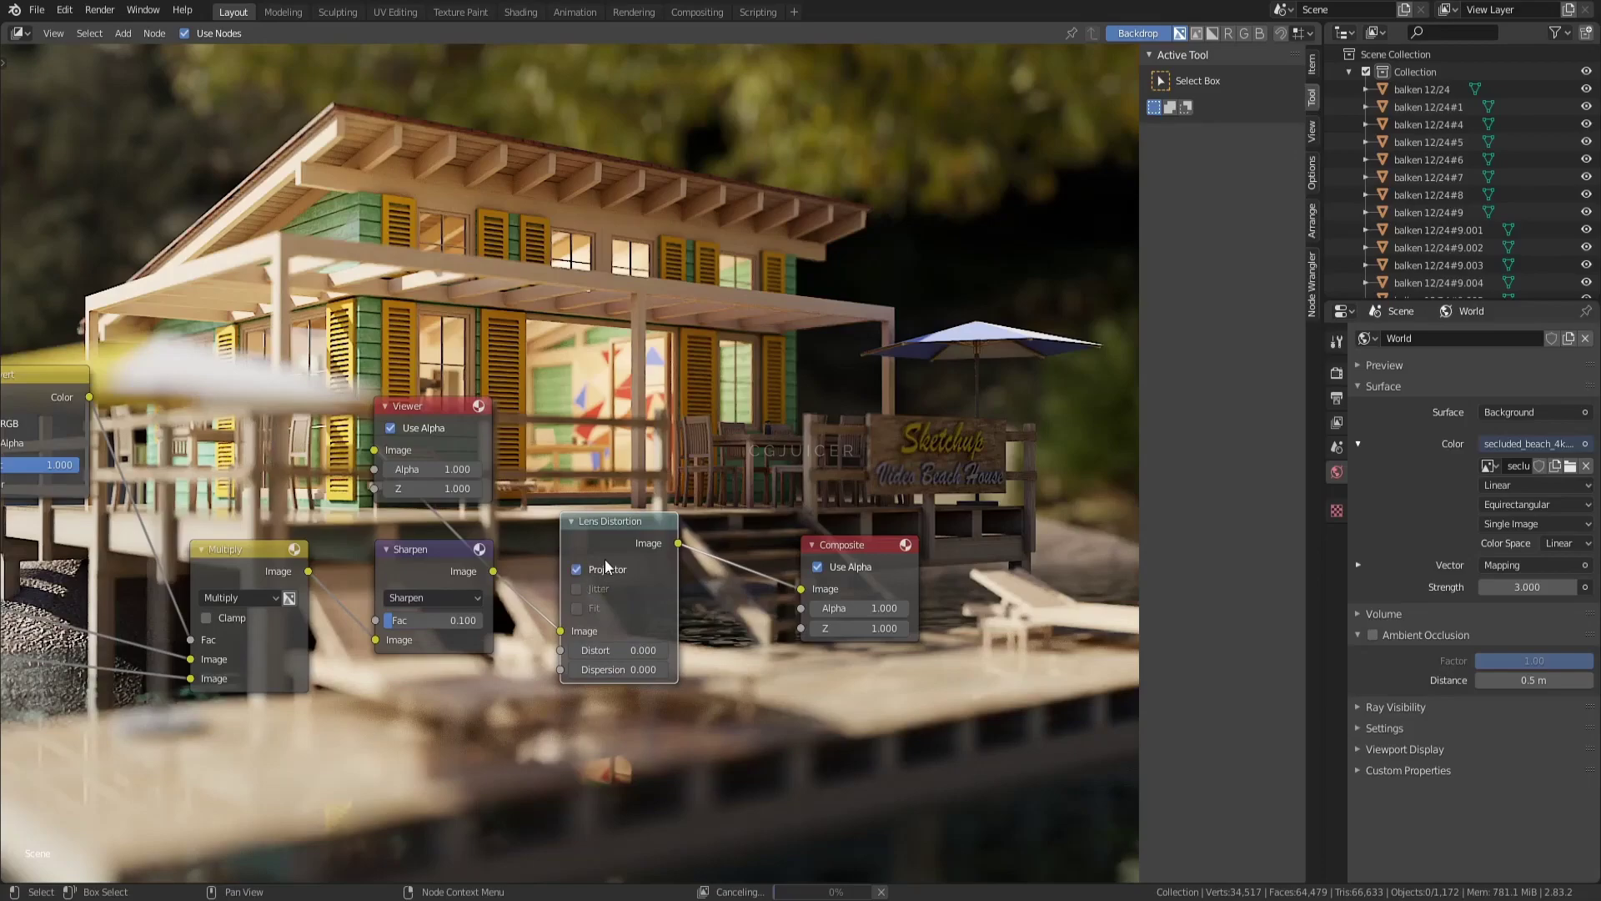
pyautogui.moveTo(371, 461); pyautogui.dragTo(585, 440)
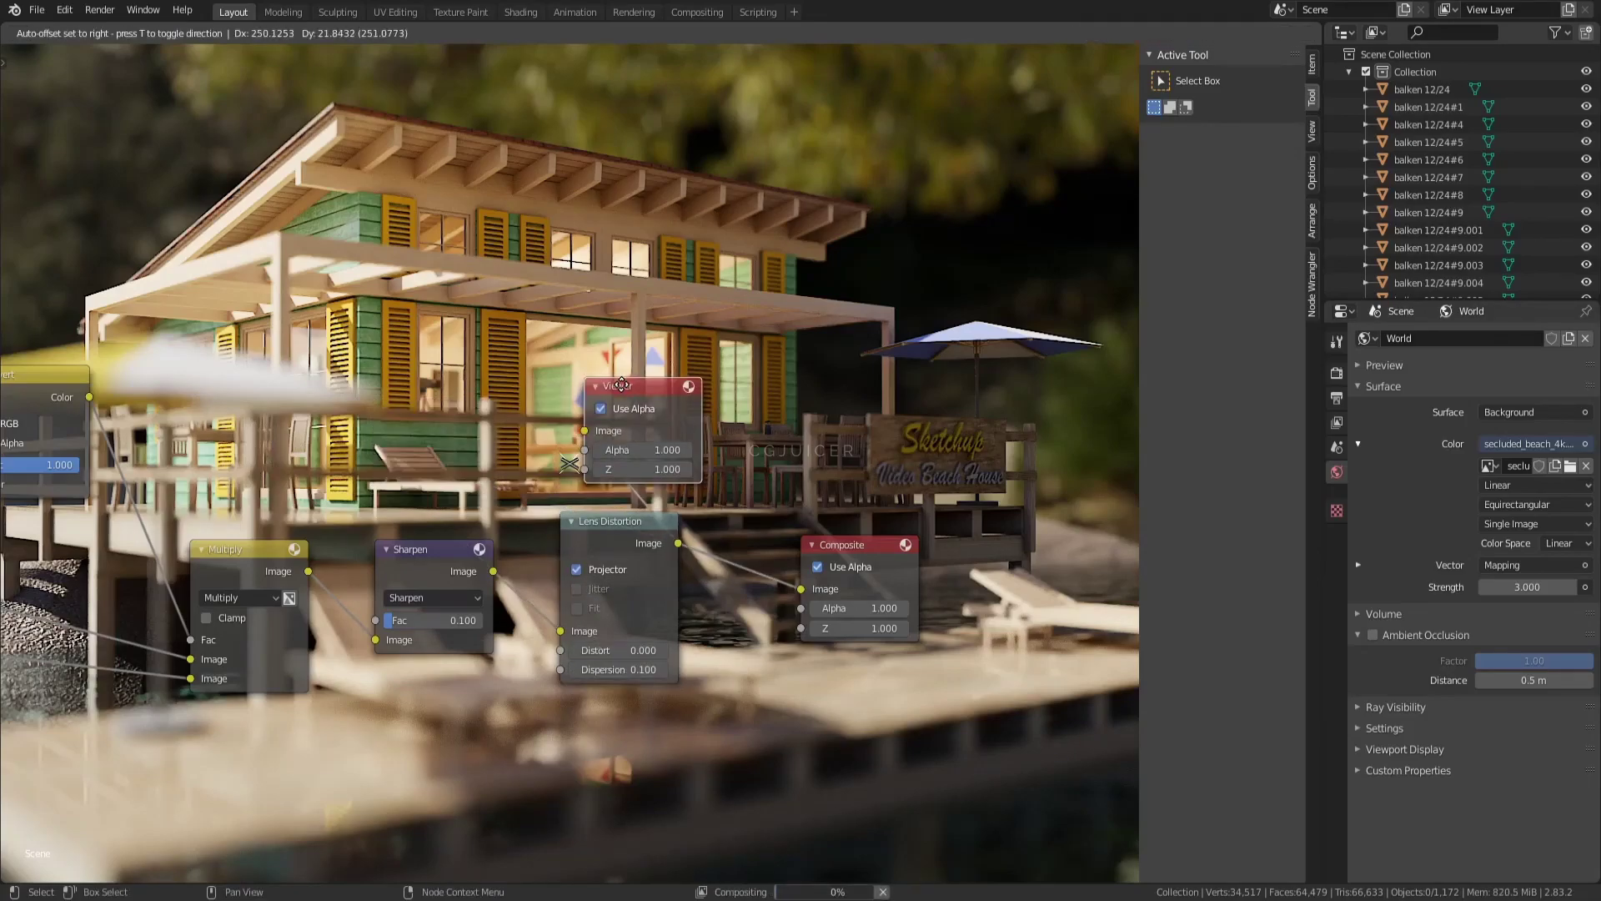
# Step: Add a Glare node set to Fog Glow before the Composite output
pyautogui.hotkey('shift', 'a')
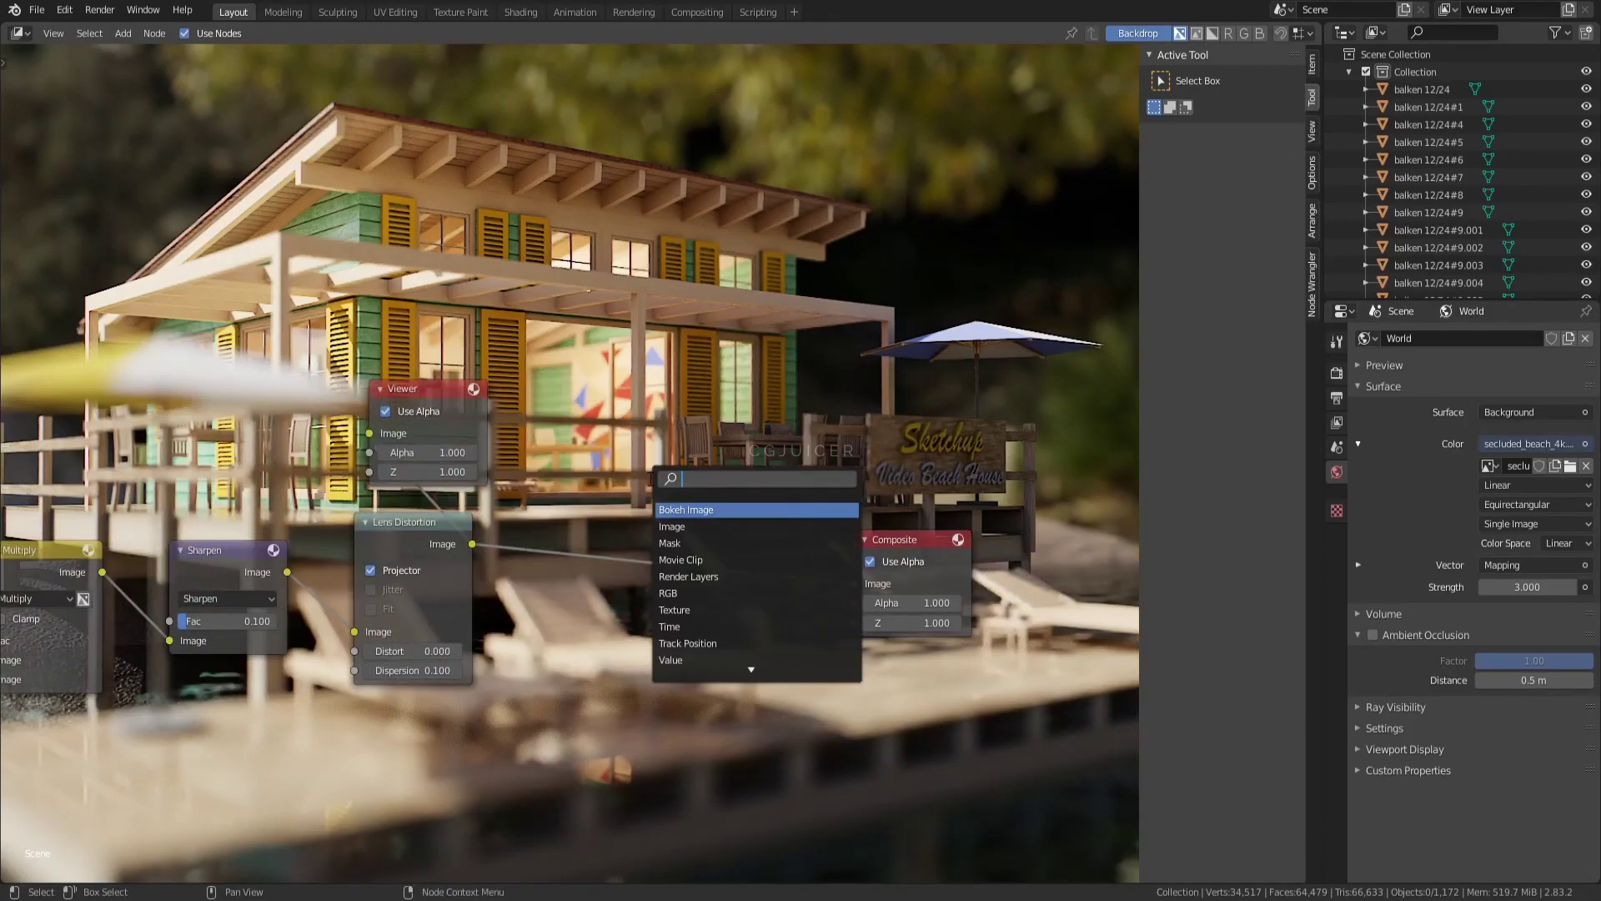
pyautogui.write('glare')
pyautogui.press('Return')
pyautogui.click(634, 542)
pyautogui.click(634, 548)
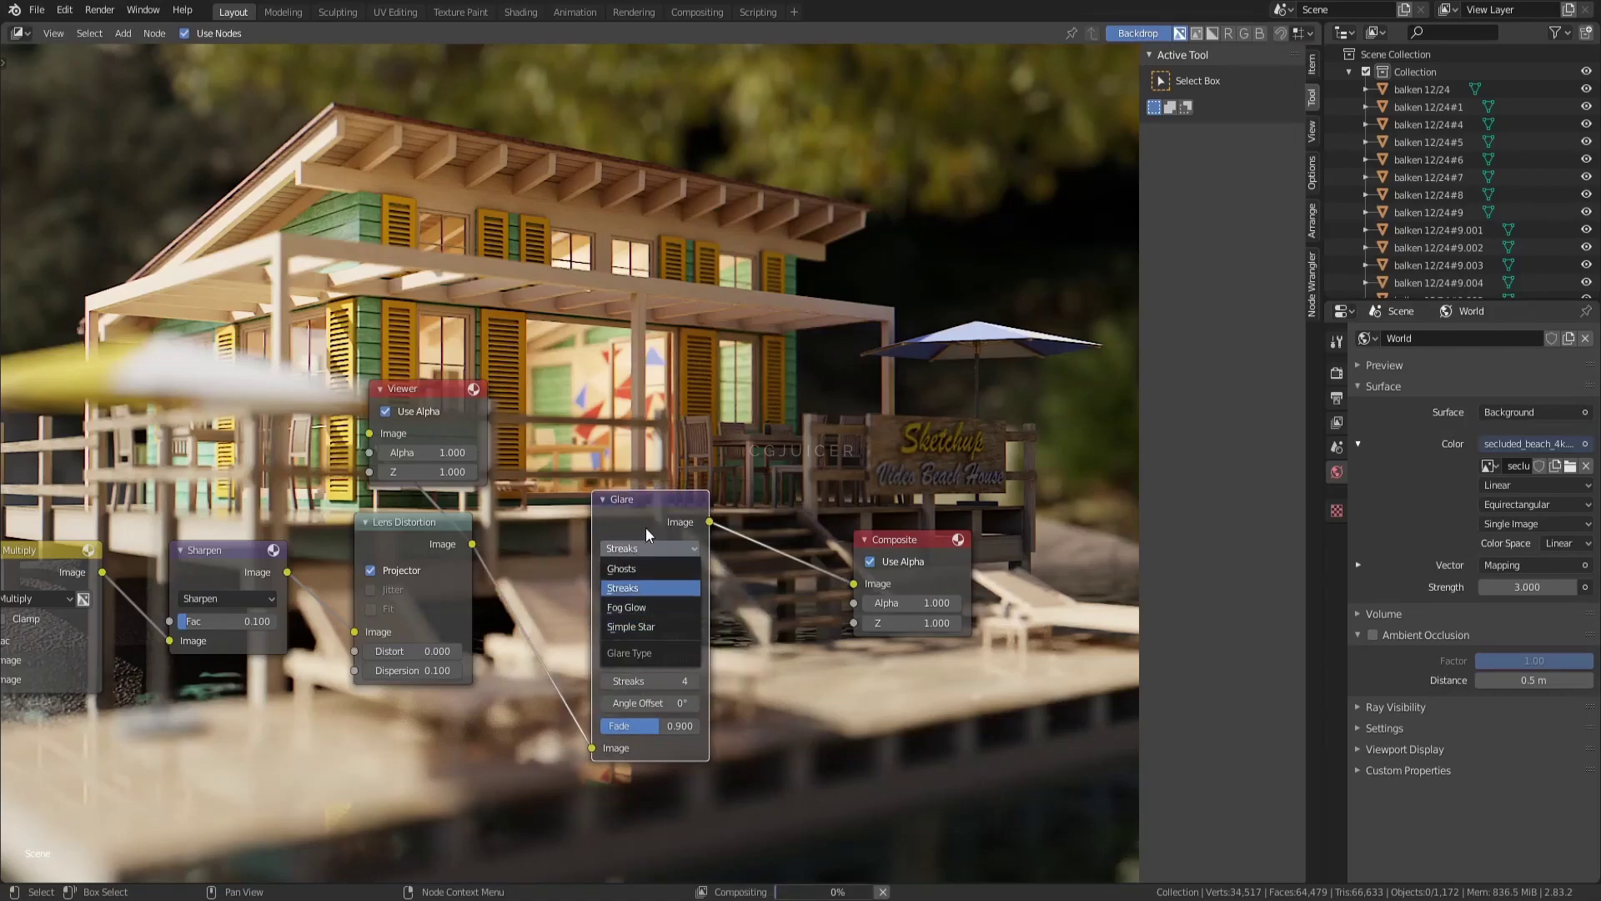
pyautogui.click(623, 588)
pyautogui.keyDown('ctrl'); pyautogui.keyDown('shift'); pyautogui.click(646, 557); pyautogui.keyUp('shift'); pyautogui.keyUp('ctrl')
pyautogui.click(646, 550)
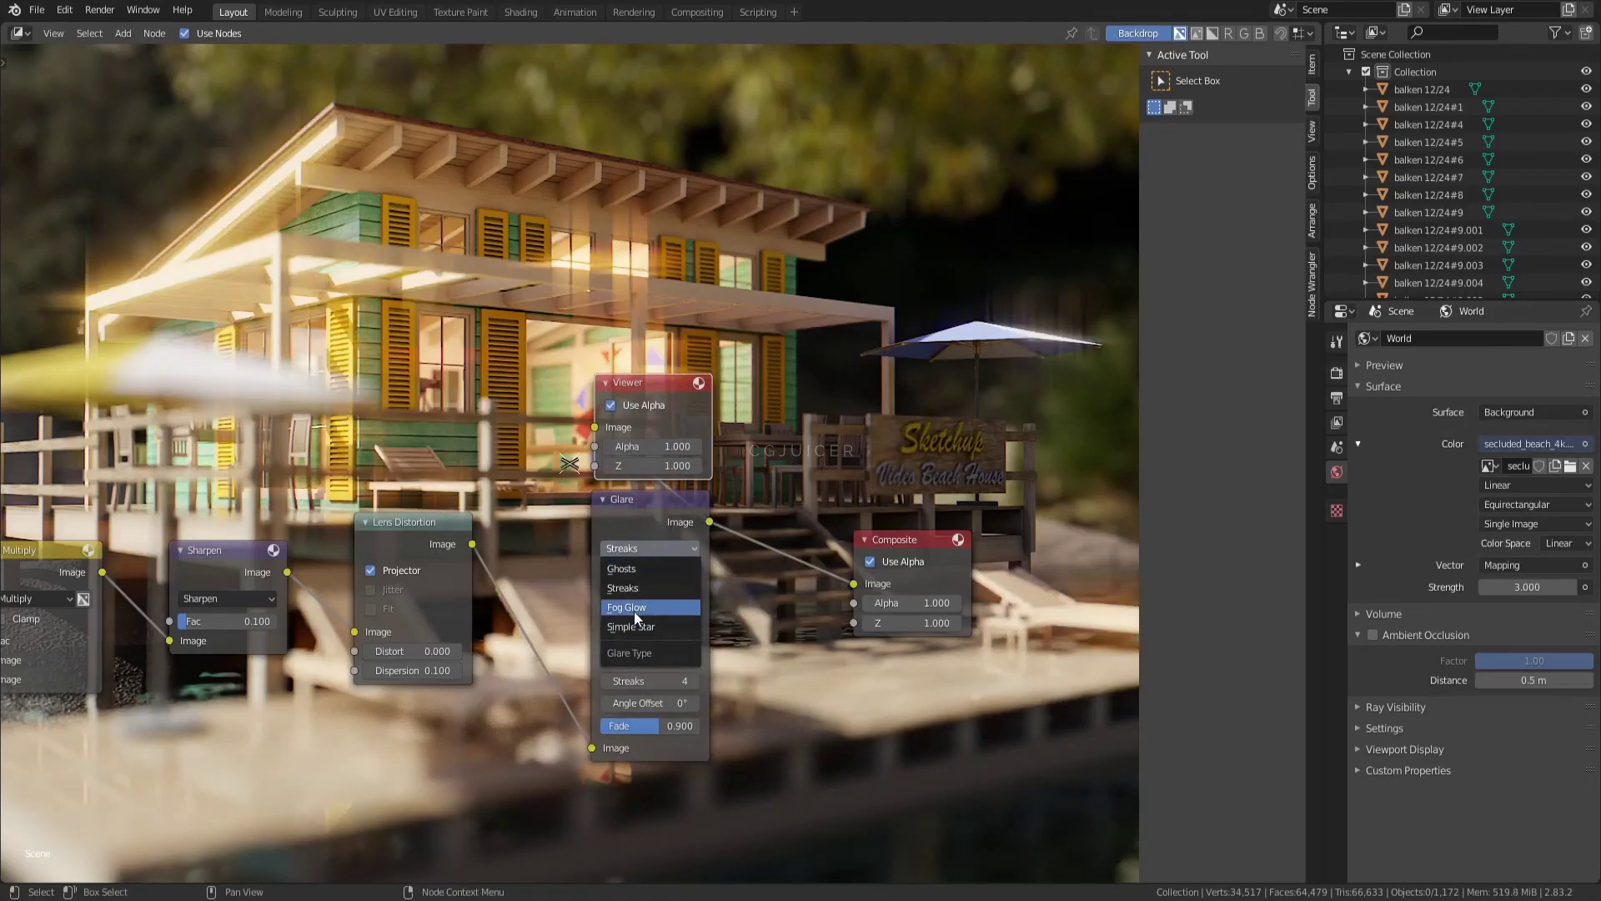
pyautogui.click(650, 592)
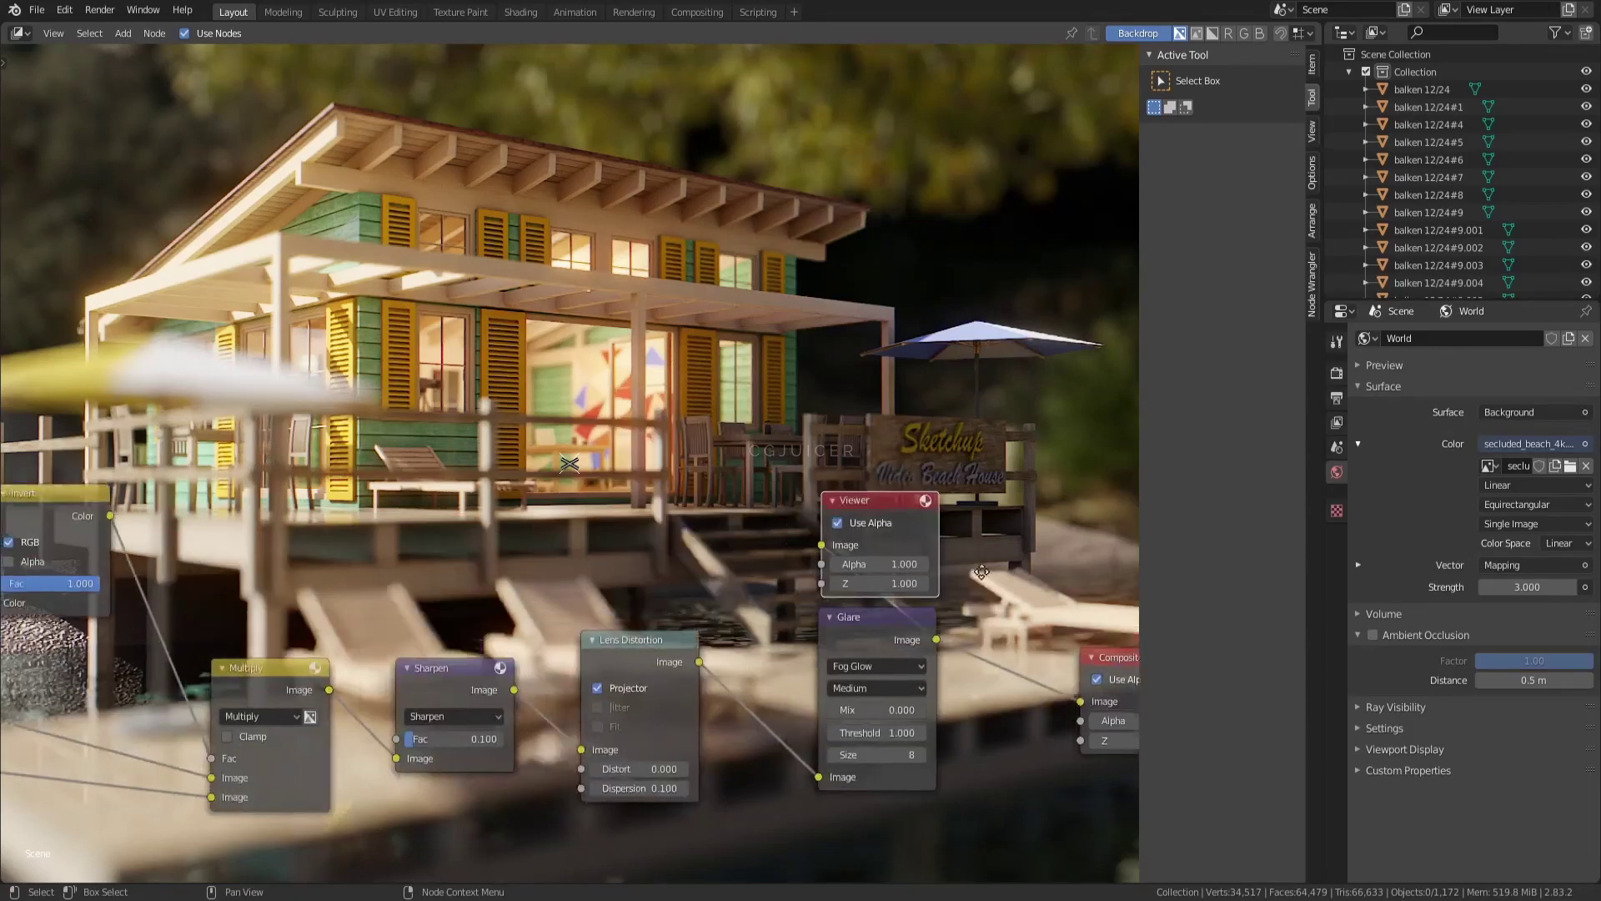
pyautogui.scroll(-3, 733, 491)
pyautogui.scroll(-4, 733, 490)
pyautogui.moveTo(733, 490); pyautogui.dragTo(875, 378, button='middle')
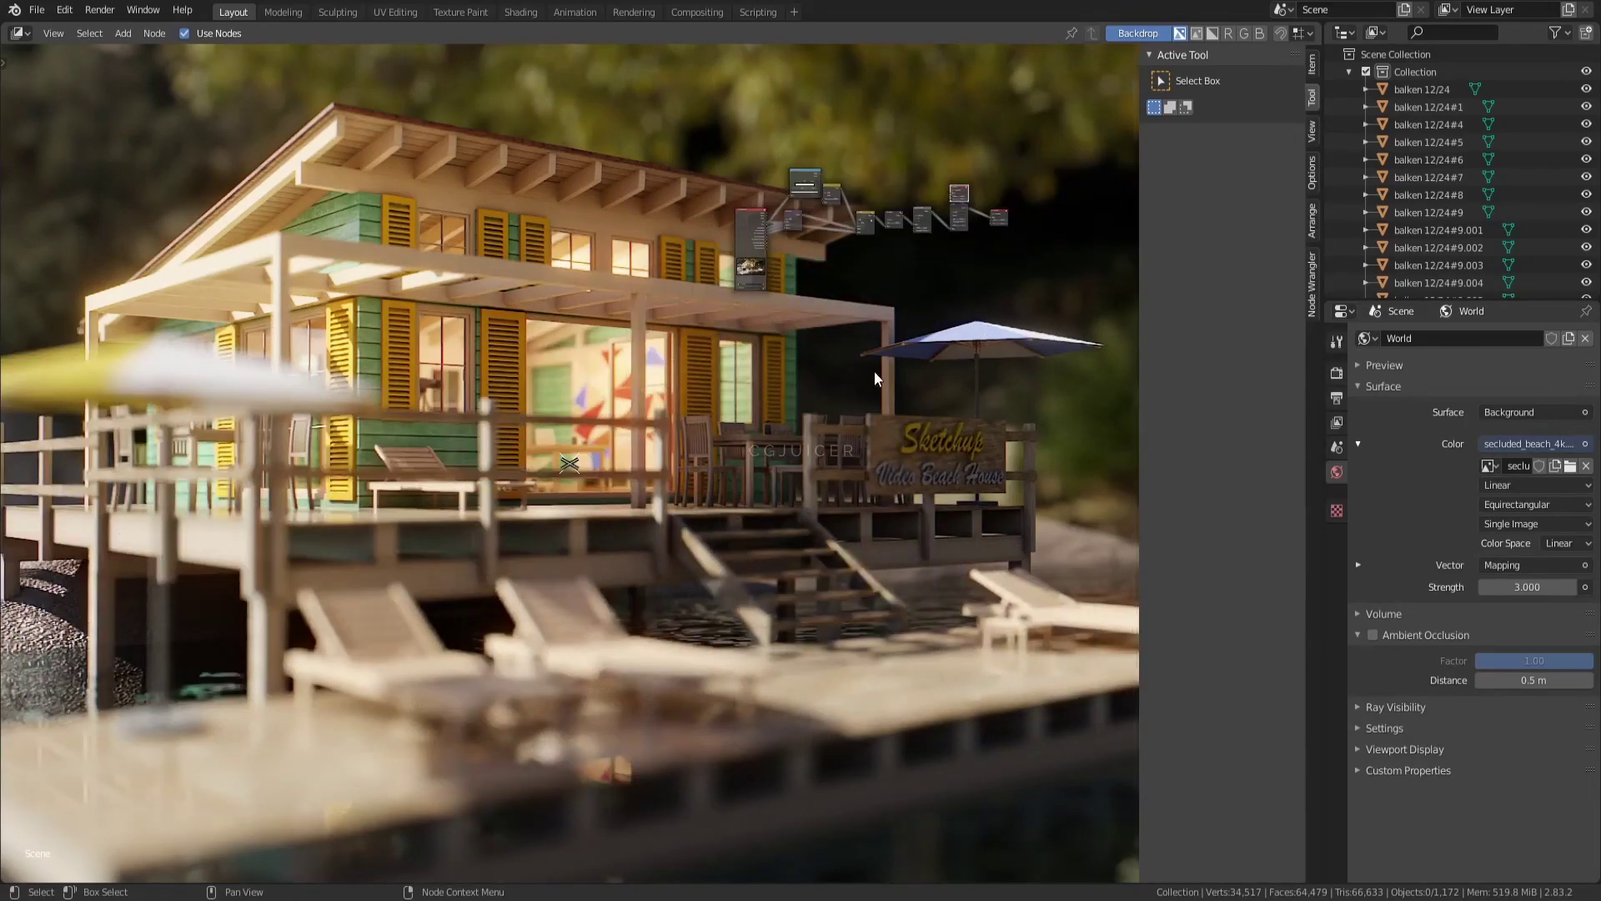
# Step: Bring up the Render Result and save the final composited render under a new file name
pyautogui.click(351, 876)
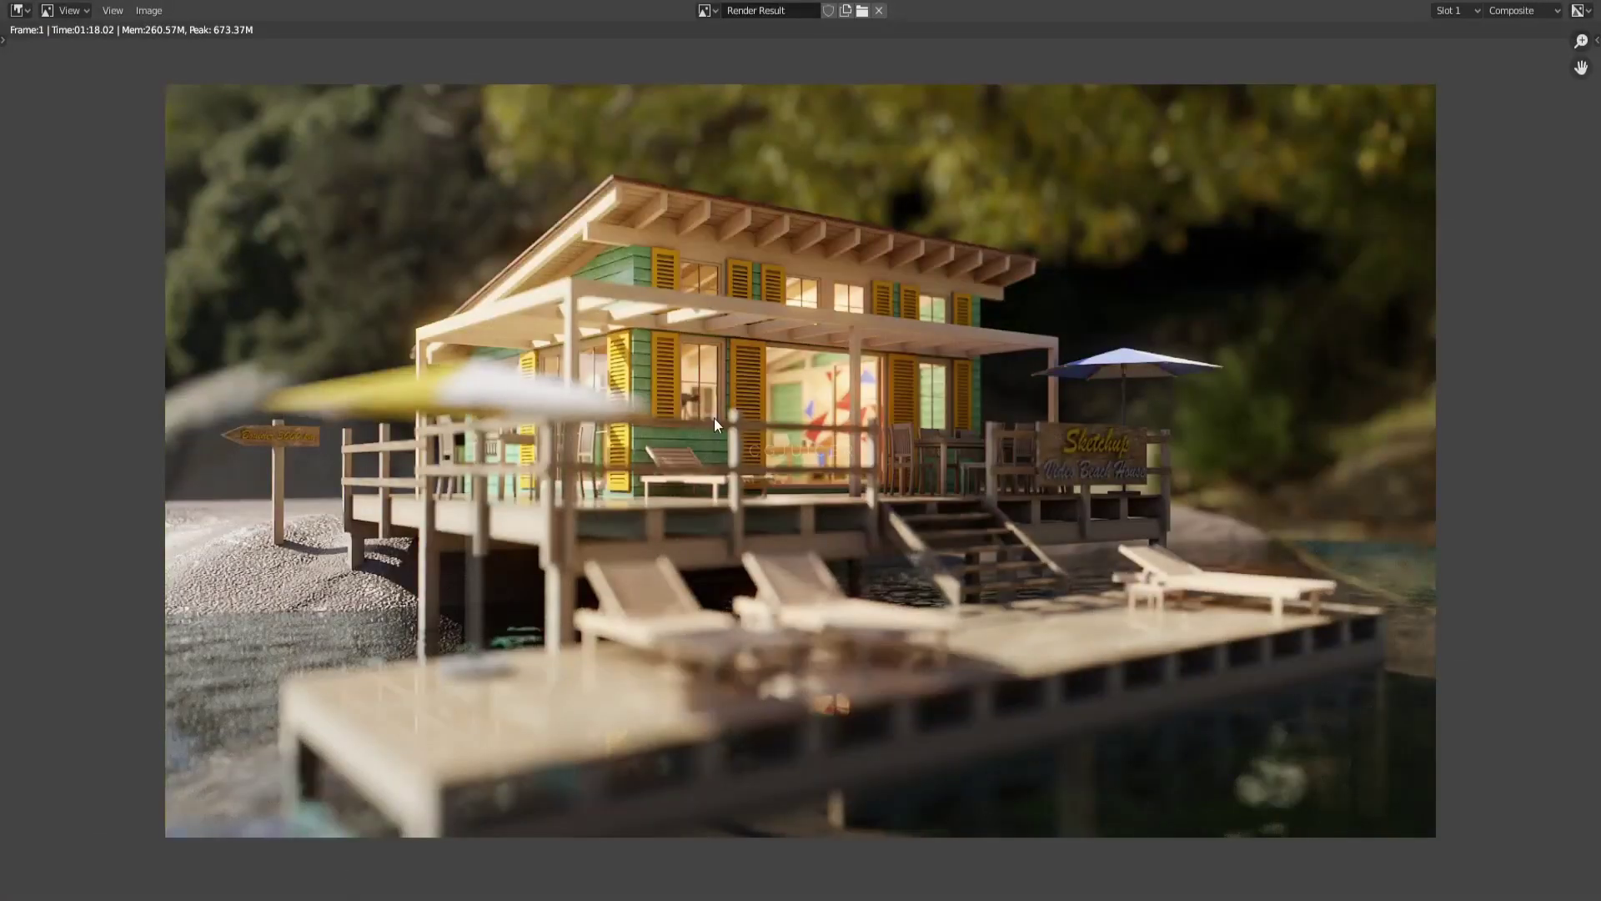
pyautogui.click(151, 12)
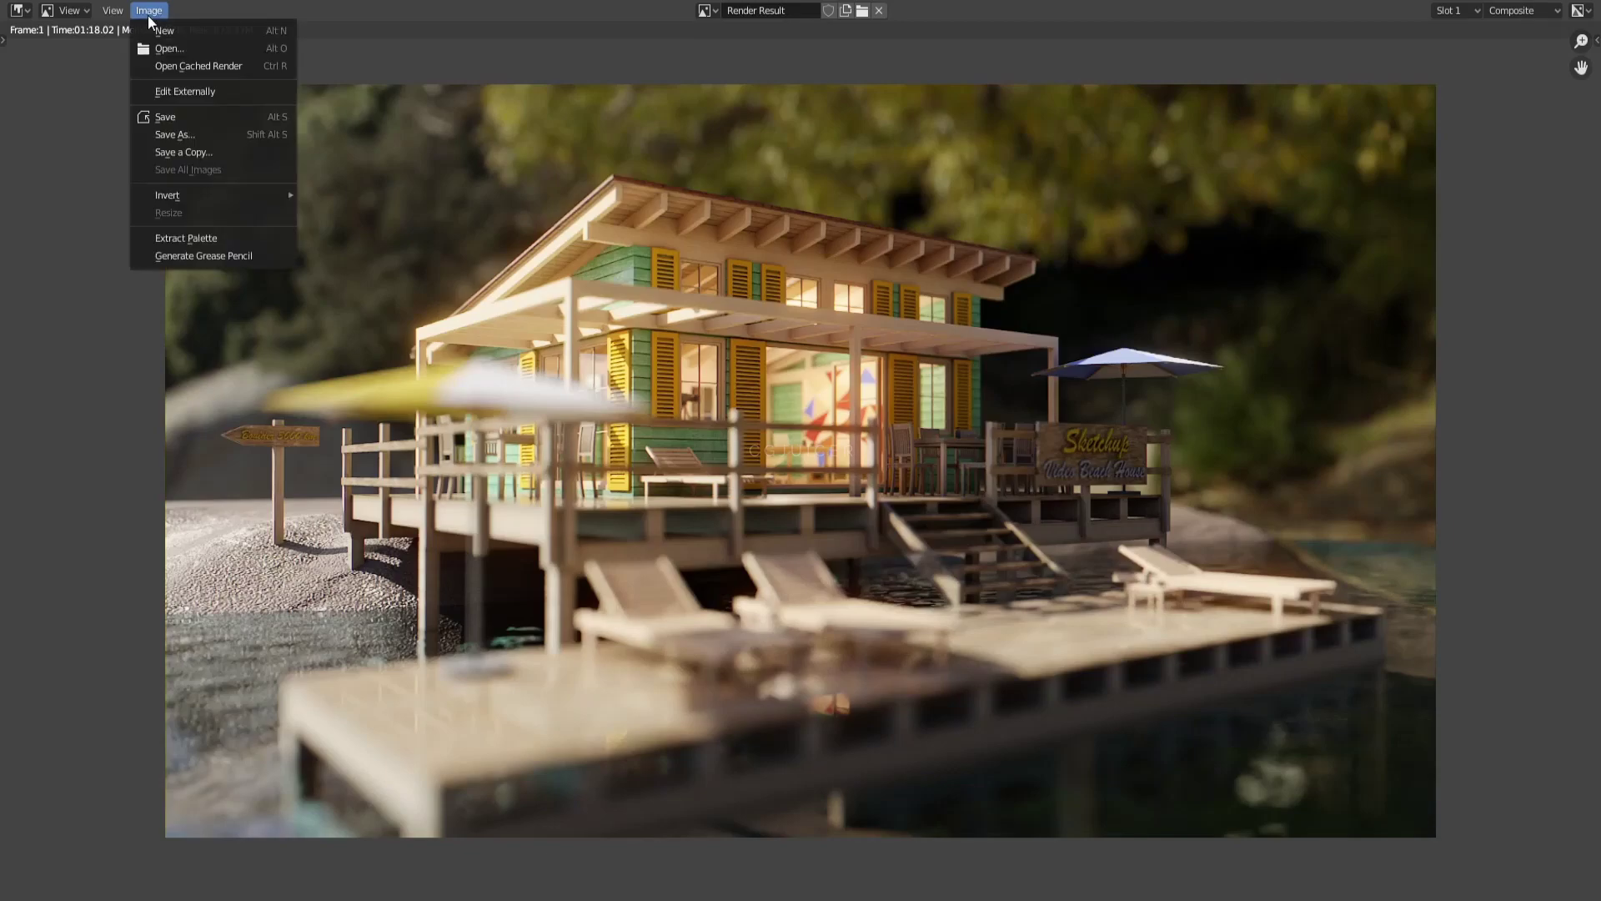
pyautogui.click(177, 140)
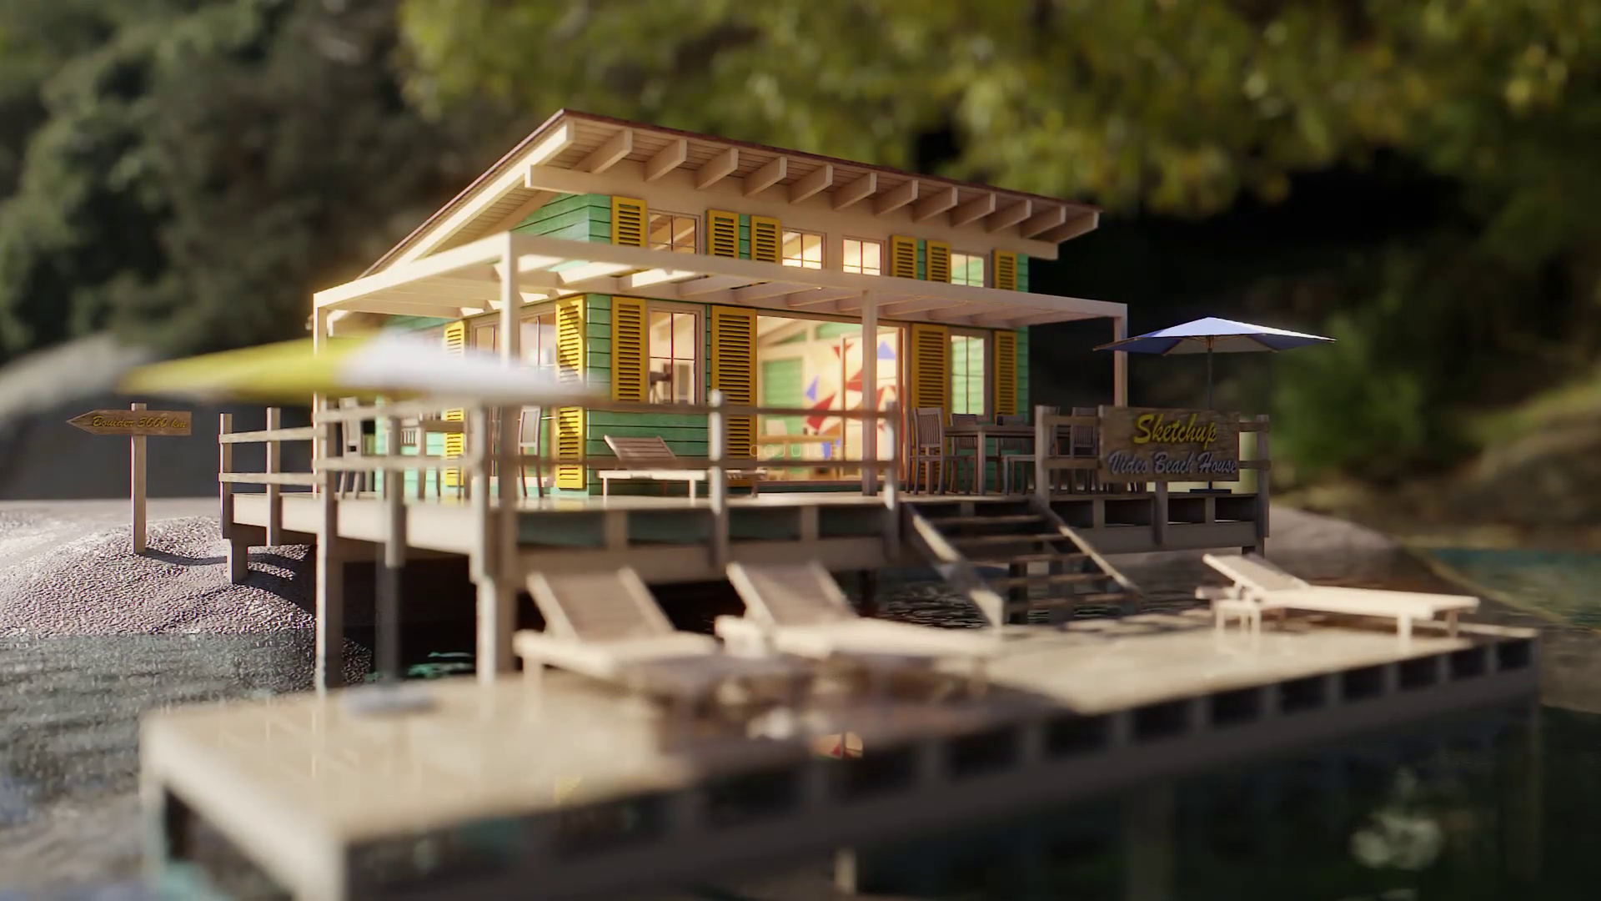